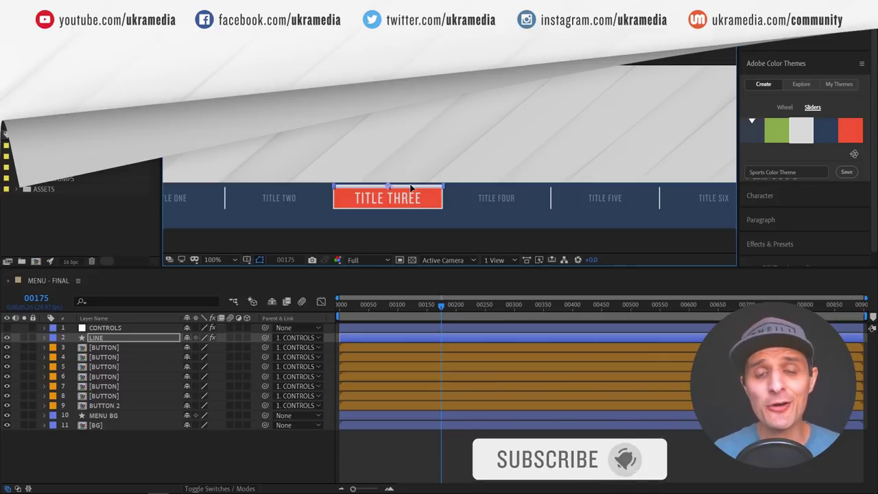
Slide the LINE layer along the menu to try the button highlights, leaving it between TITLE THREE and TITLE FOUR
{"action": "left_click_drag", "start_coordinate": [429, 186], "coordinate": [412, 204]}
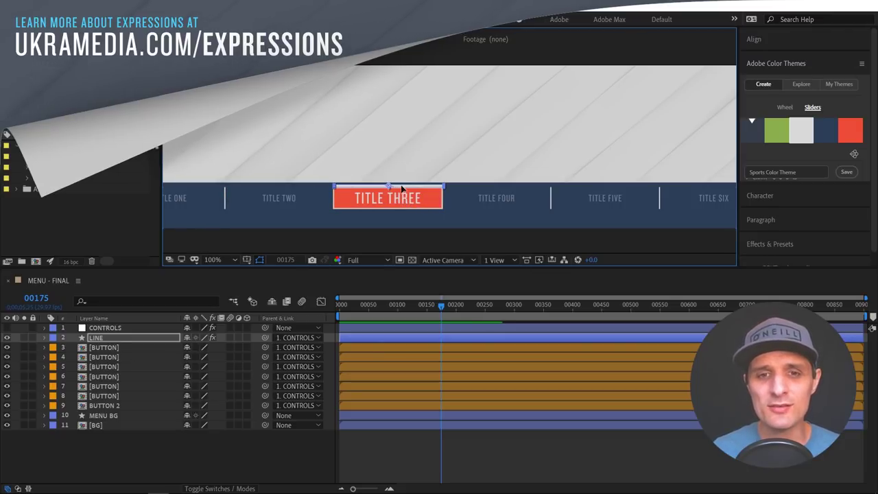
{"action": "left_click_drag", "start_coordinate": [402, 188], "coordinate": [519, 204]}
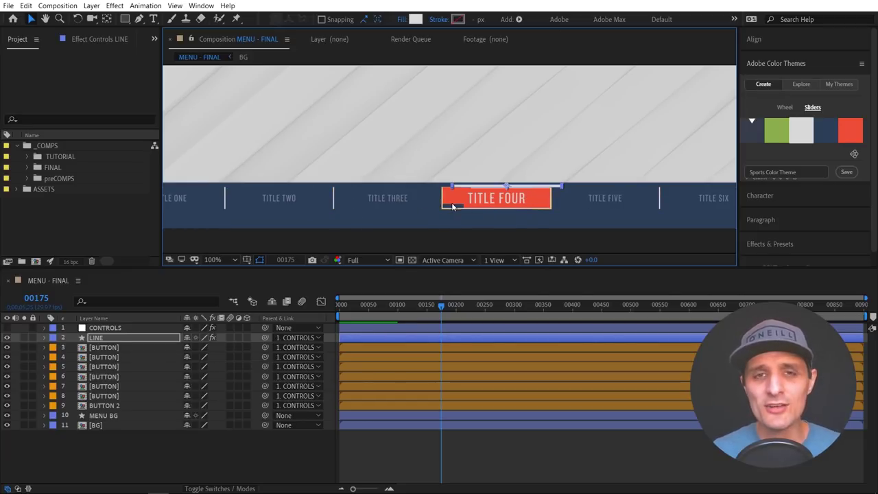
{"action": "left_click", "coordinate": [135, 331]}
{"action": "left_click", "coordinate": [100, 39]}
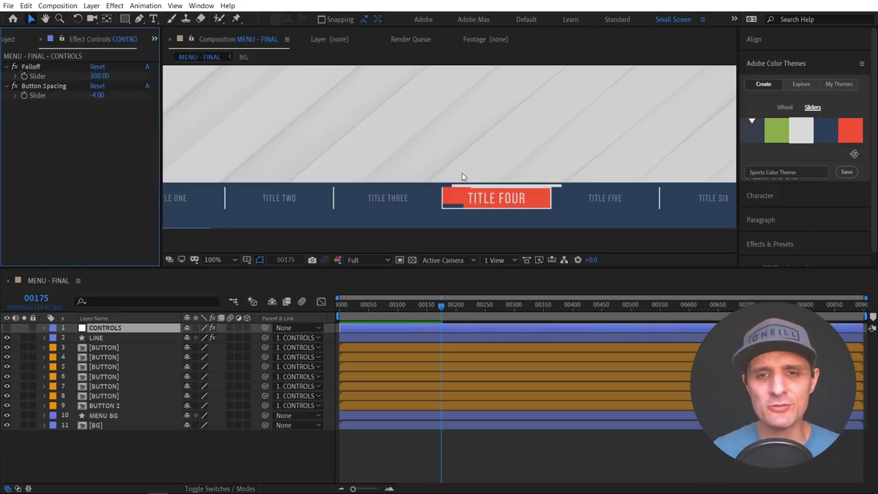
{"action": "left_click", "coordinate": [506, 186]}
{"action": "left_click_drag", "start_coordinate": [505, 186], "coordinate": [462, 189]}
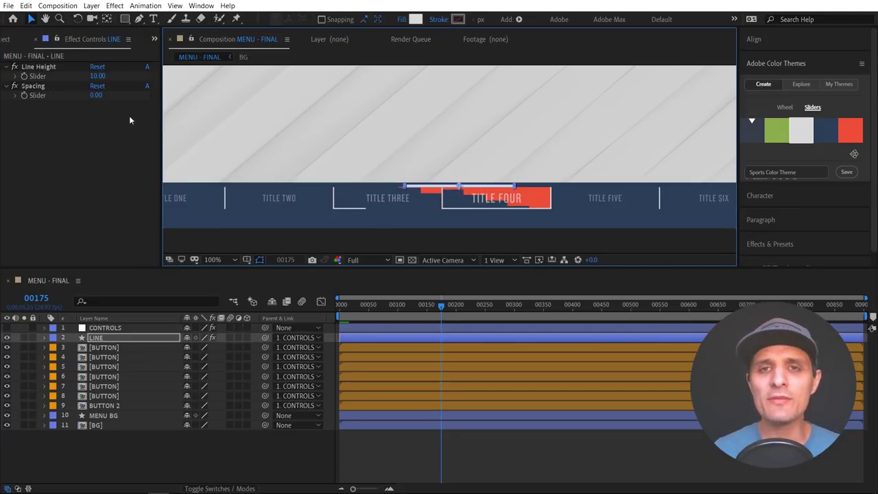
Set the Falloff slider on the CONTROLS layer to 150 and slide the line toward TITLE THREE
{"action": "left_click", "coordinate": [110, 328]}
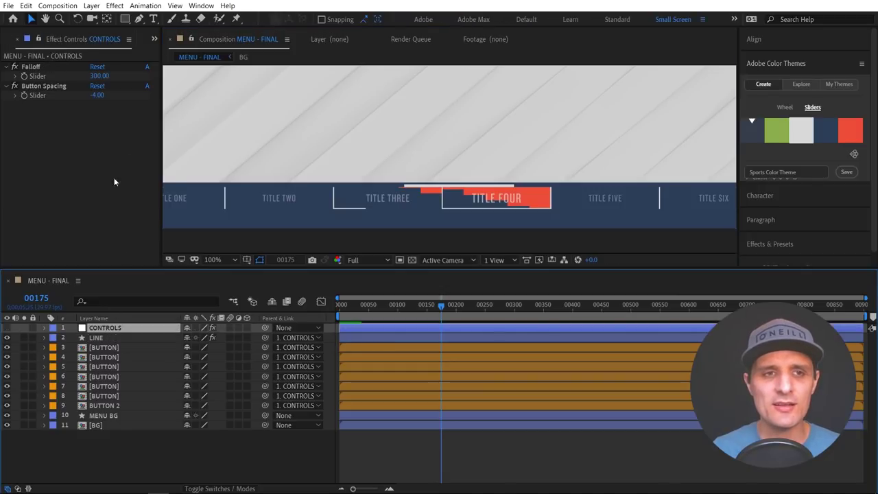
{"action": "left_click", "coordinate": [101, 76]}
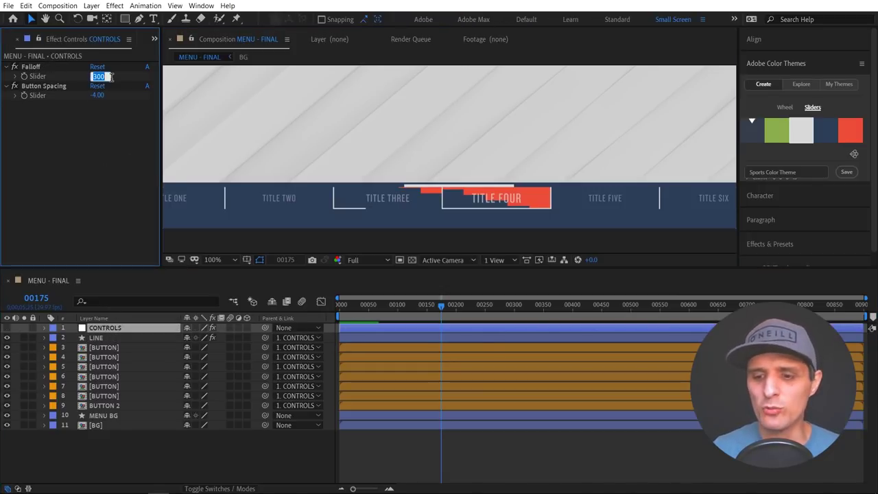
{"action": "type", "text": "150"}
{"action": "key", "text": "Return"}
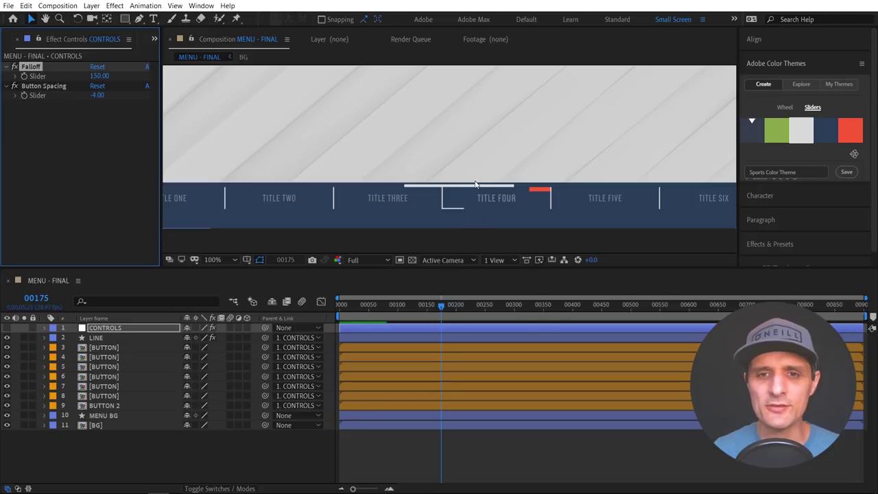
{"action": "left_click_drag", "start_coordinate": [475, 185], "coordinate": [428, 191]}
Increase the Button Spacing on the CONTROLS layer and slide the line over to TITLE FOUR
{"action": "left_click", "coordinate": [130, 329]}
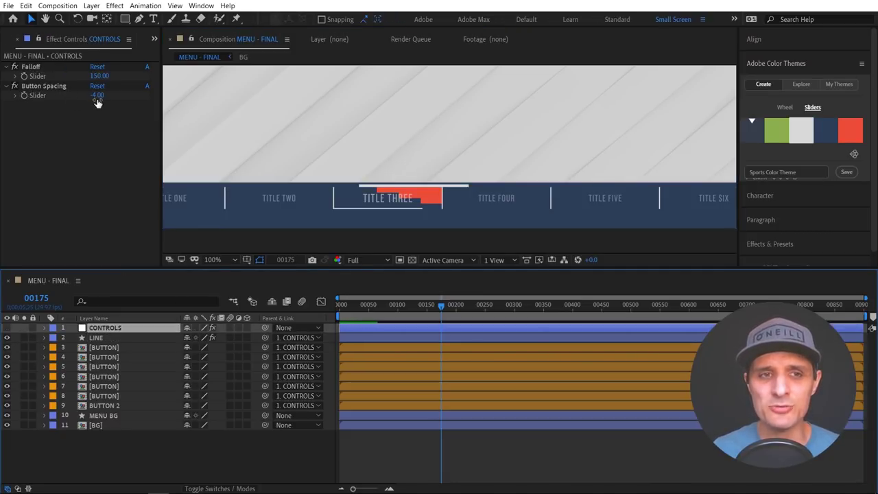
{"action": "left_click_drag", "start_coordinate": [98, 95], "coordinate": [407, 220]}
{"action": "left_click", "coordinate": [411, 186]}
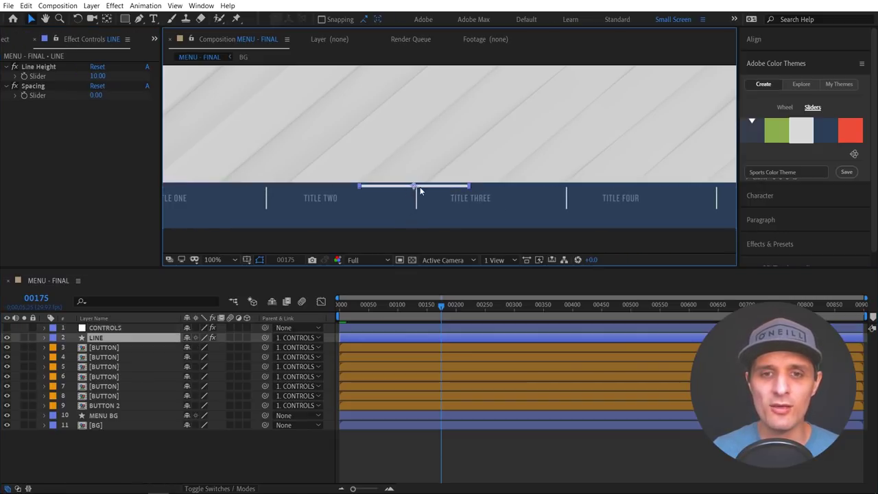
{"action": "left_click_drag", "start_coordinate": [430, 185], "coordinate": [508, 187]}
{"action": "left_click_drag", "start_coordinate": [580, 187], "coordinate": [638, 187]}
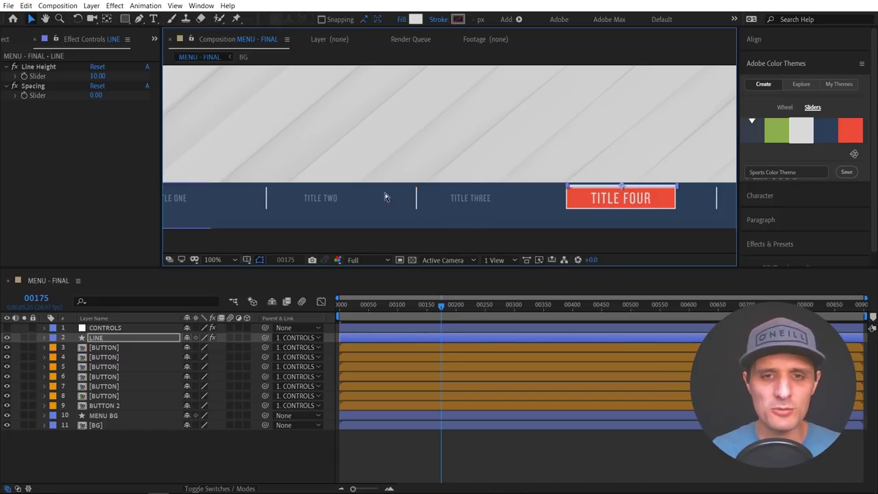
Undo the recent line moves and the Button Spacing change
{"action": "key", "text": "ctrl+z"}
{"action": "key", "text": "ctrl+z"}
{"action": "key", "text": "ctrl+z"}
{"action": "key", "text": "ctrl+z"}
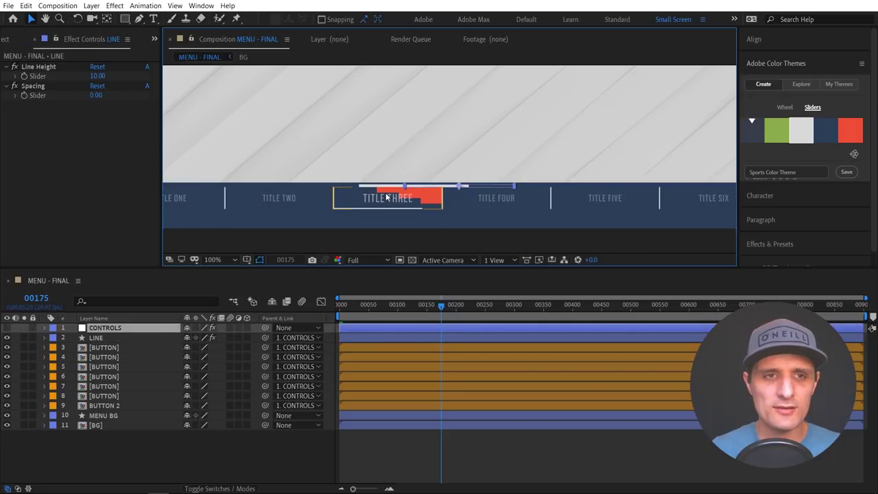
Set the Falloff slider on the CONTROLS layer to 300
{"action": "left_click", "coordinate": [127, 328]}
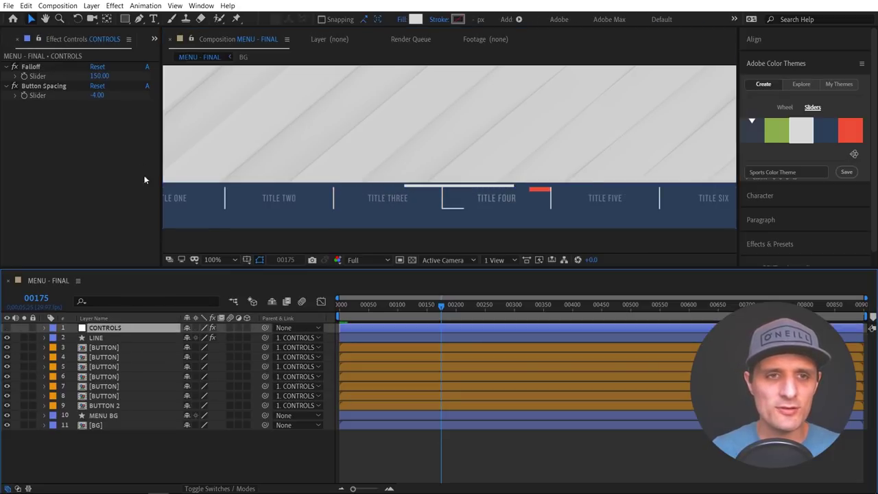
{"action": "left_click", "coordinate": [97, 76]}
{"action": "type", "text": "300"}
{"action": "key", "text": "Return"}
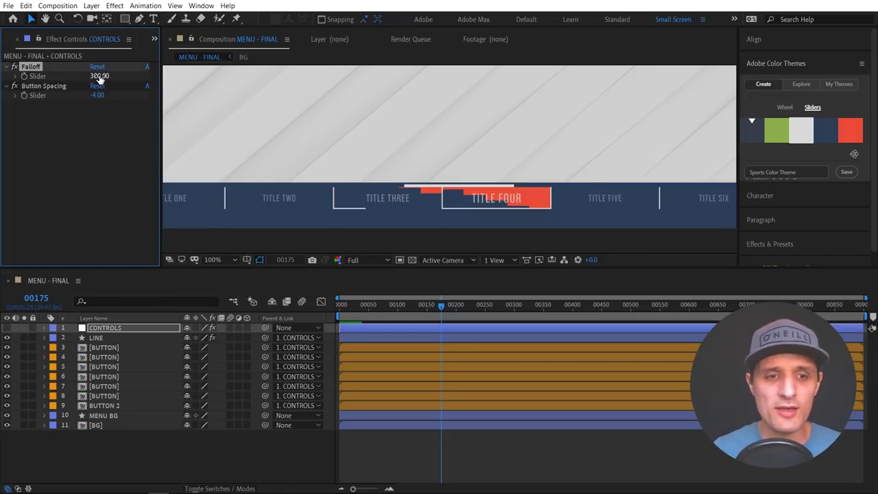
Try a different Line Height and a Spacing of 15 on the LINE layer, and undo both changes
{"action": "left_click", "coordinate": [96, 338]}
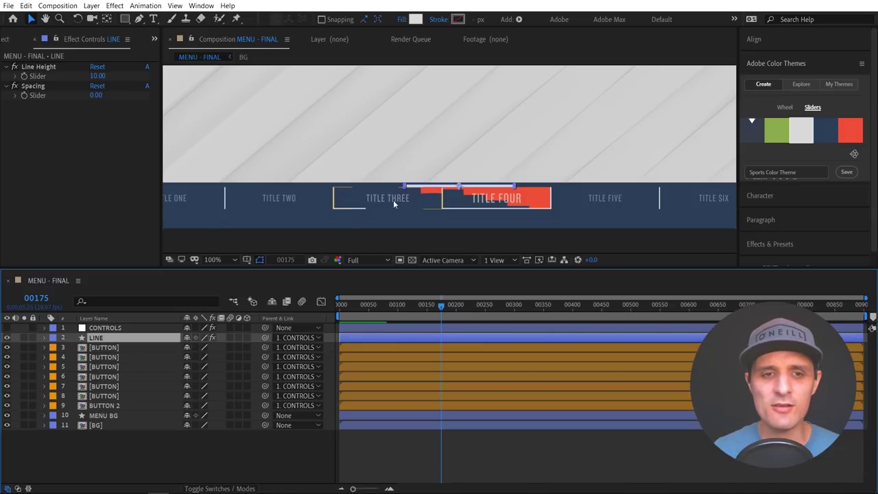
{"action": "left_click_drag", "start_coordinate": [98, 76], "coordinate": [106, 94]}
{"action": "key", "text": "ctrl+z"}
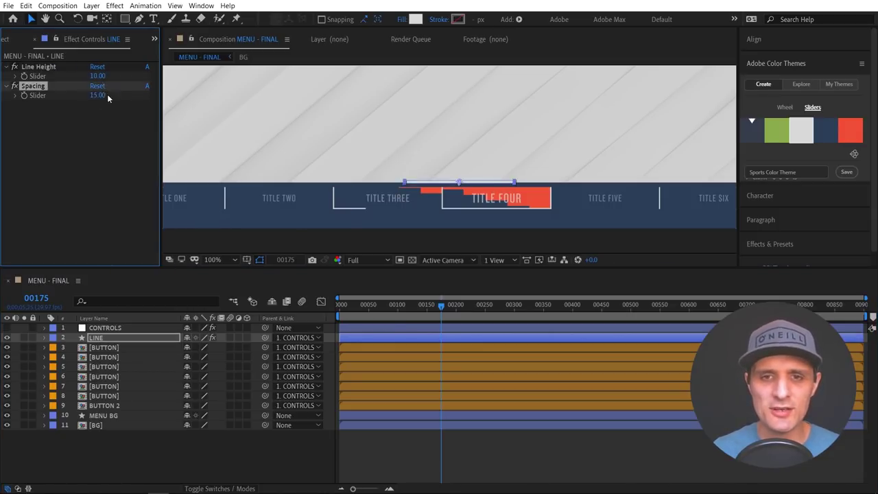
{"action": "key", "text": "ctrl+z"}
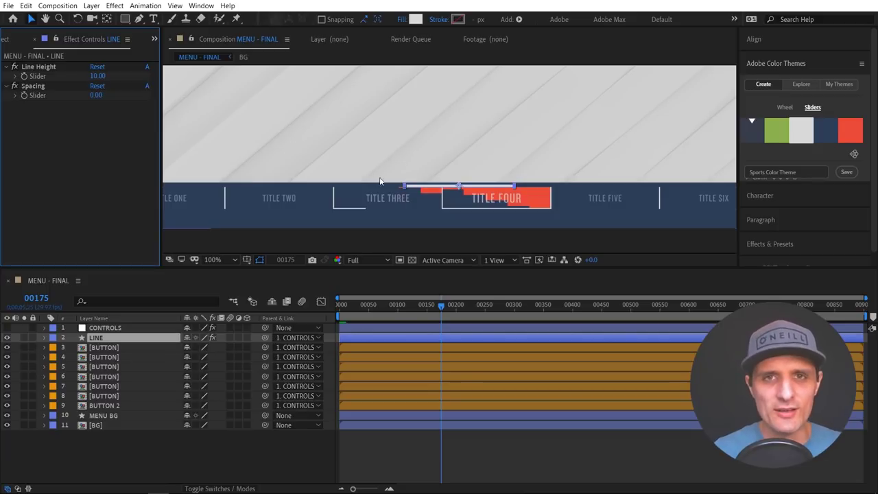
Delete the TITLE FOUR through TITLE SEVEN buttons and move the line directly above TITLE THREE
{"action": "scroll", "coordinate": [380, 182], "scroll_direction": "down", "scroll_amount": 2}
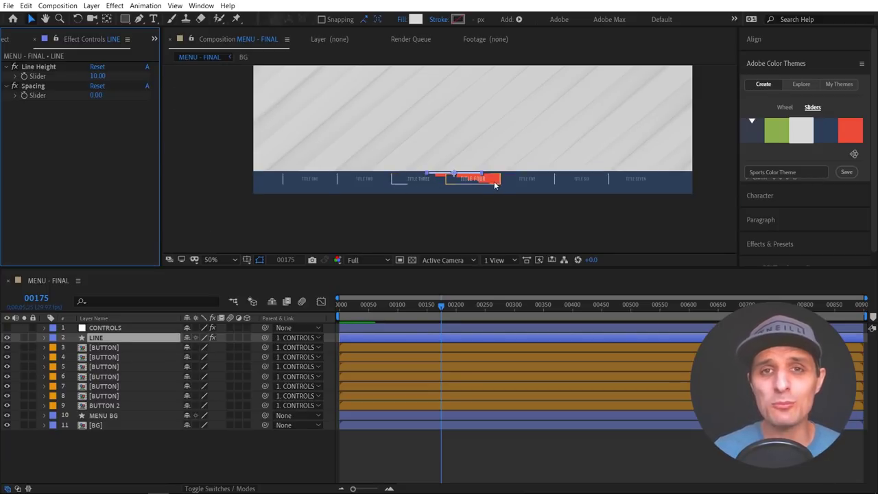
{"action": "left_click_drag", "start_coordinate": [657, 177], "coordinate": [489, 183]}
{"action": "key", "text": "Delete"}
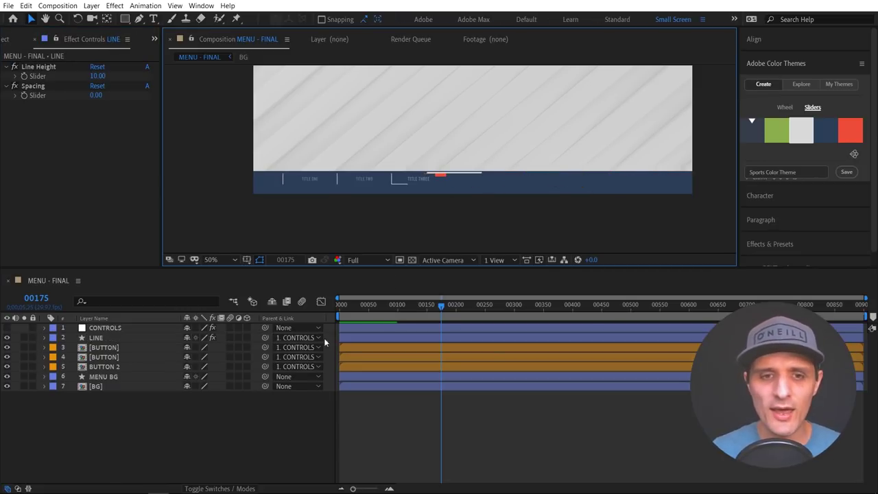
{"action": "left_click", "coordinate": [237, 412]}
{"action": "left_click_drag", "start_coordinate": [439, 177], "coordinate": [423, 178]}
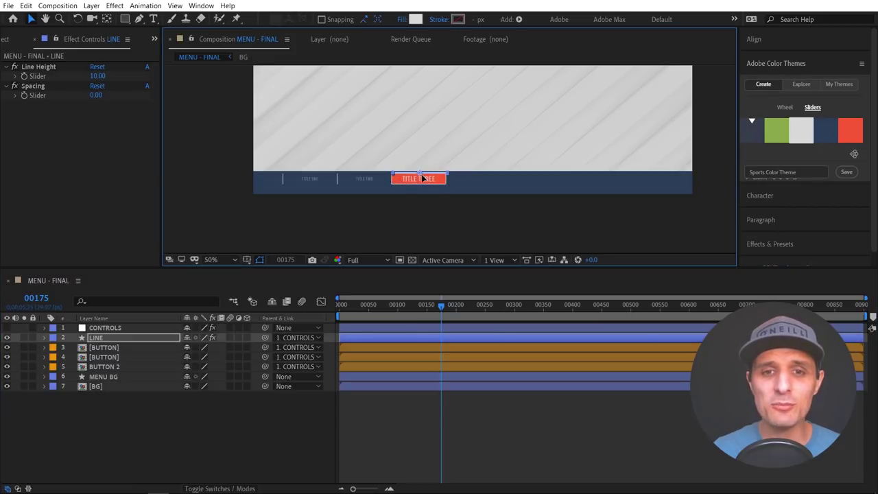
Duplicate the TITLE THREE button layer four times to extend the menu row
{"action": "left_click", "coordinate": [174, 347]}
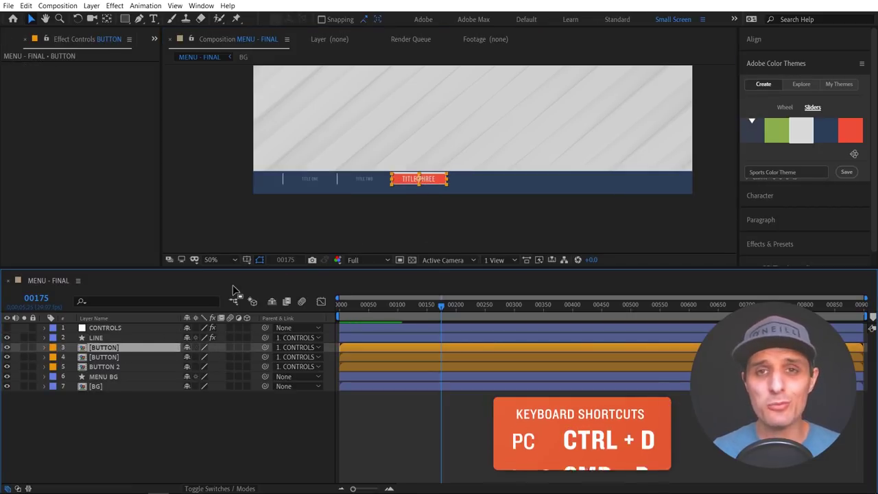
{"action": "key", "text": "ctrl+d"}
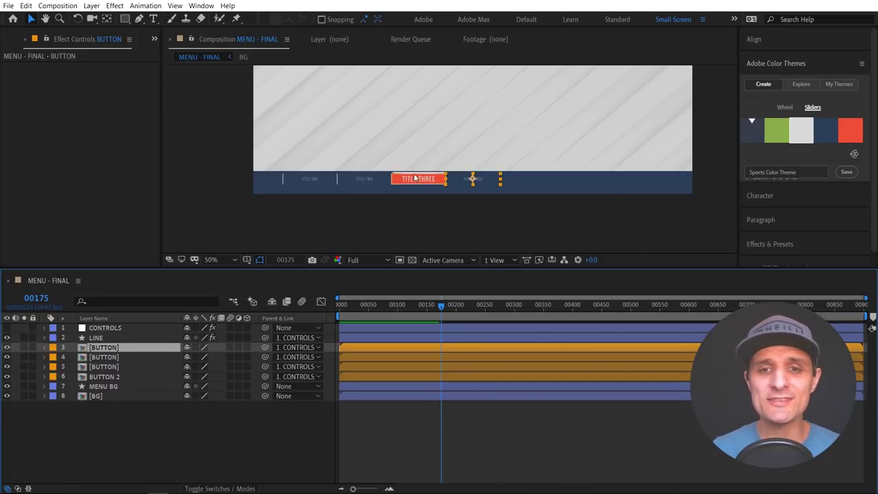
{"action": "key", "text": "ctrl+d"}
{"action": "key", "text": "ctrl+d"}
{"action": "key", "text": "ctrl+d"}
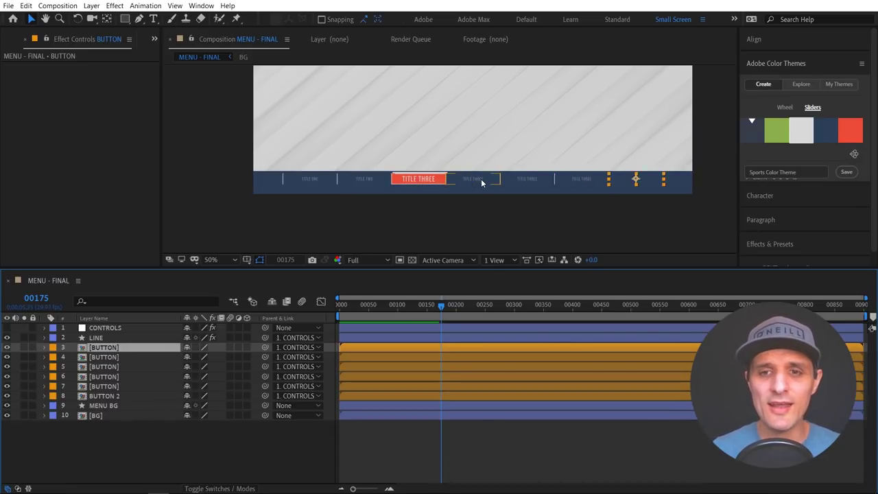
Move the line across the duplicated buttons to highlight the fifth button in the menu
{"action": "left_click", "coordinate": [479, 179]}
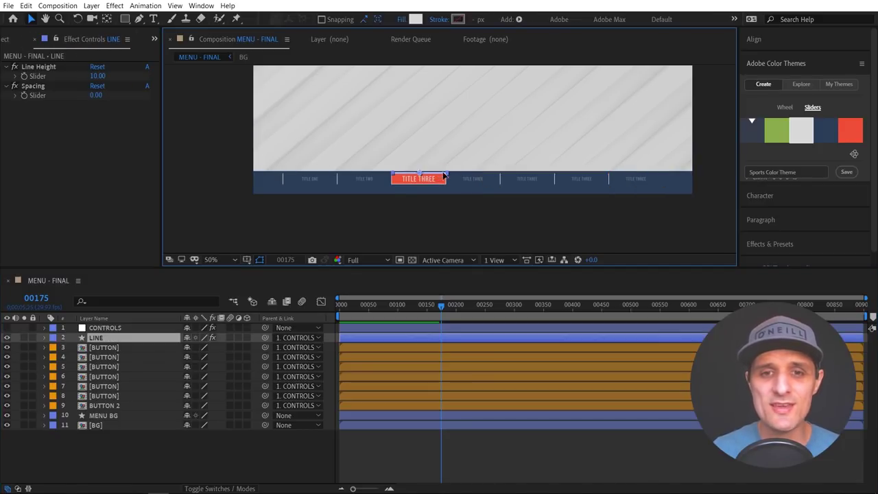
{"action": "left_click_drag", "start_coordinate": [479, 179], "coordinate": [539, 188]}
{"action": "key", "text": "slash"}
Isolate the Text master property of the highlighted fifth button's layer in the timeline
{"action": "left_click", "coordinate": [581, 205]}
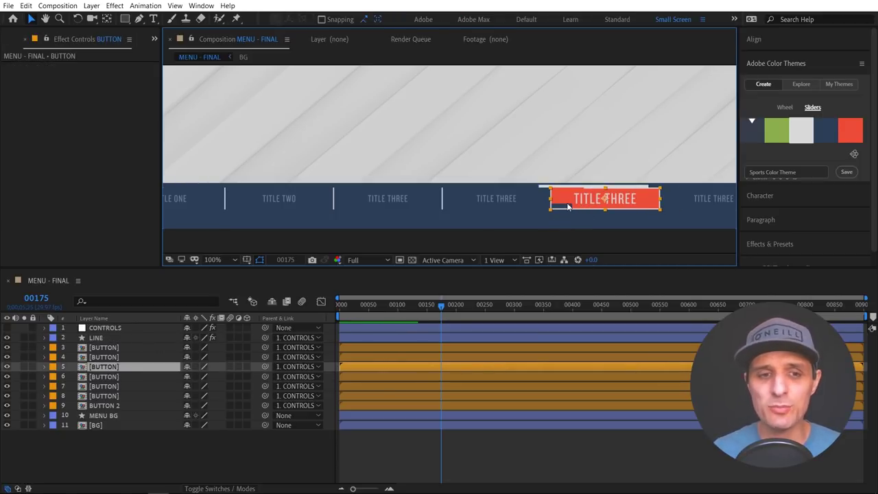
{"action": "left_click", "coordinate": [46, 366]}
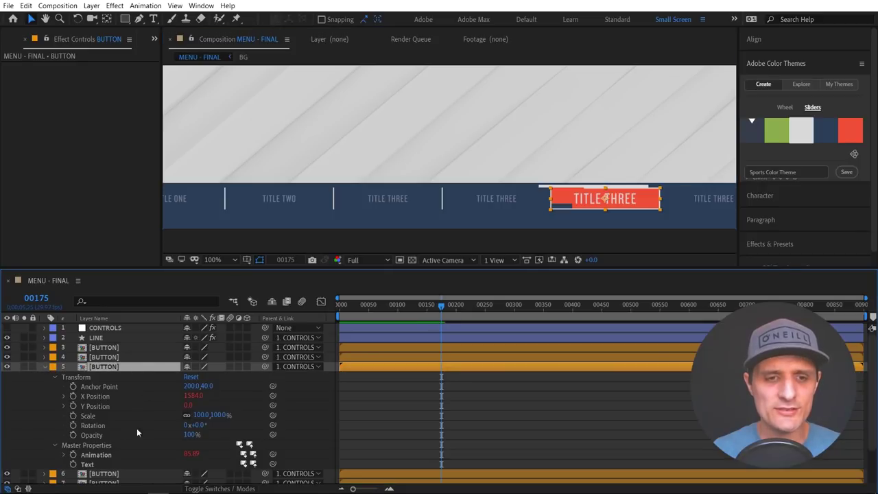
{"action": "left_click", "coordinate": [96, 464]}
{"action": "key", "text": "s"}
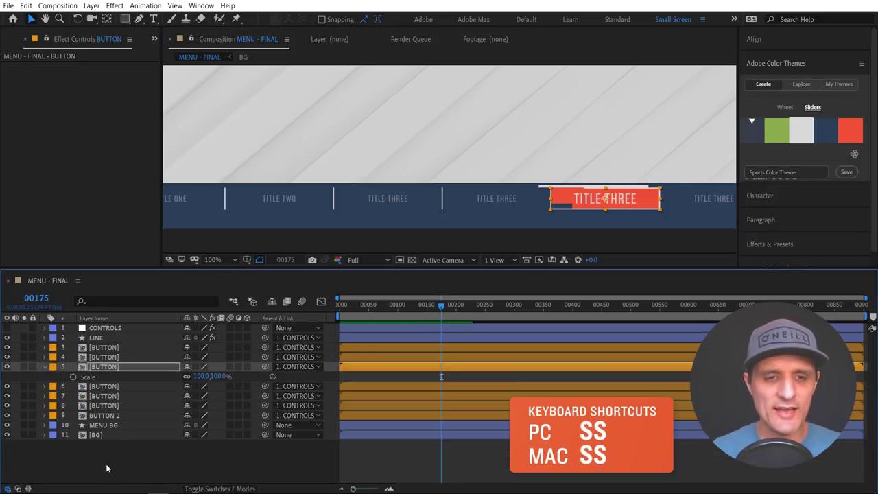
{"action": "key", "text": "s"}
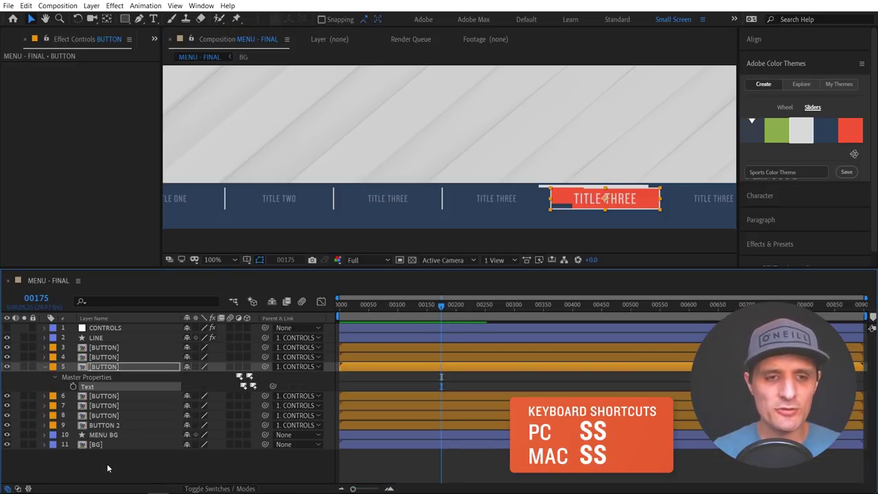
Change the fifth button's Text value to UKRAMEDIA
{"action": "right_click", "coordinate": [94, 386]}
{"action": "left_click", "coordinate": [124, 275]}
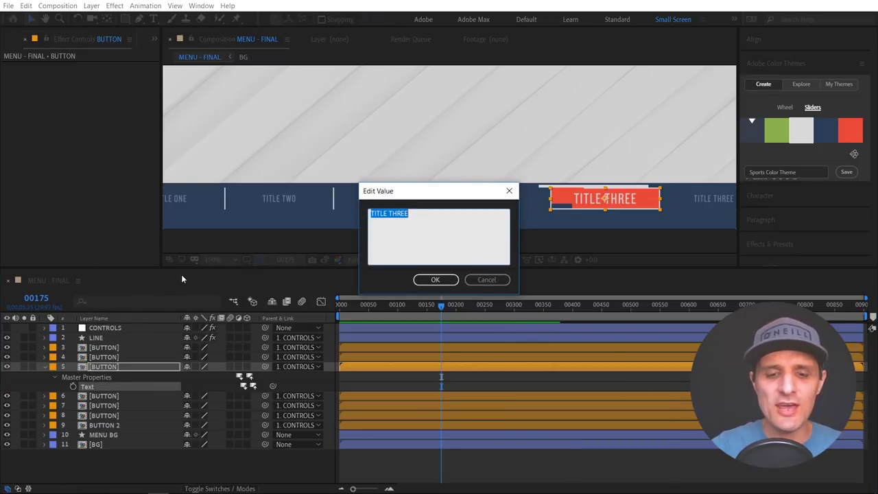
{"action": "type", "text": "UKRAMEDIA"}
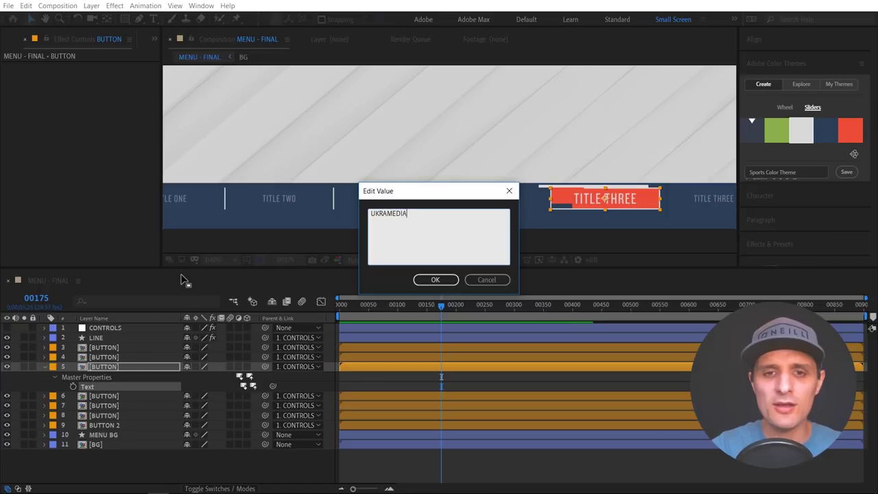
{"action": "left_click", "coordinate": [430, 280]}
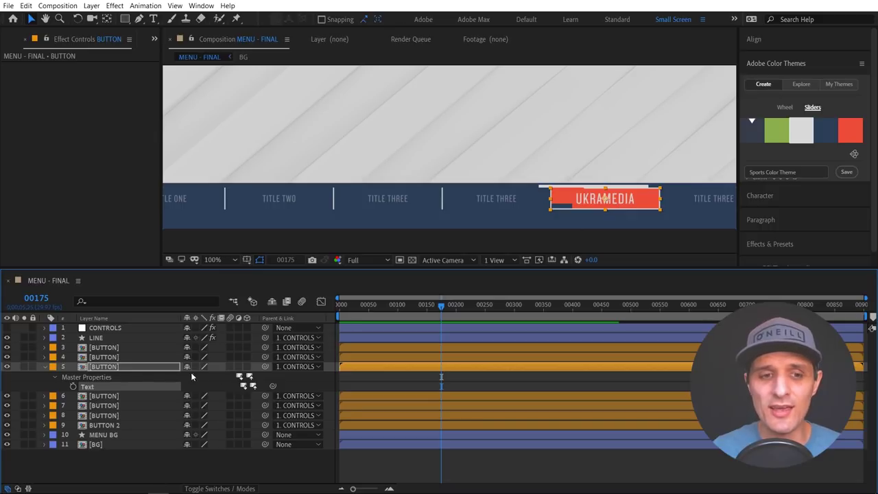
{"action": "left_click", "coordinate": [162, 368]}
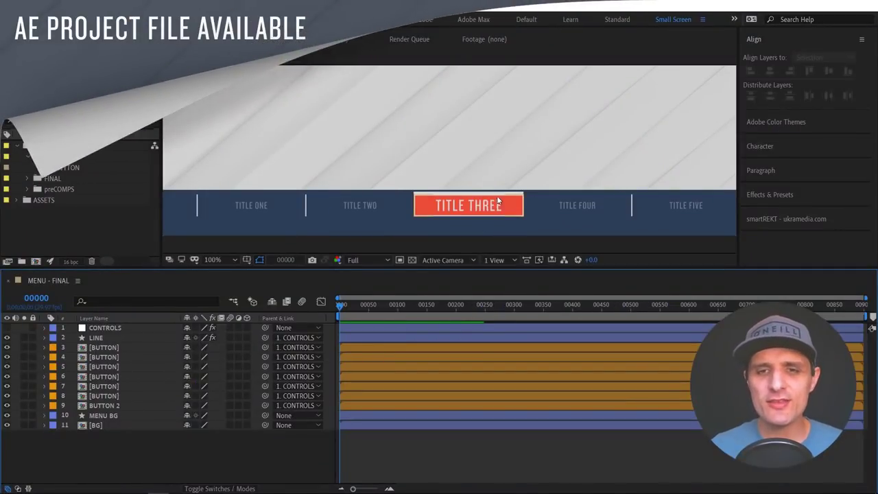
Slide the line from TITLE THREE partway toward TITLE FOUR in the MENU - FINAL composition
{"action": "left_click", "coordinate": [427, 195]}
{"action": "left_click_drag", "start_coordinate": [427, 194], "coordinate": [534, 198]}
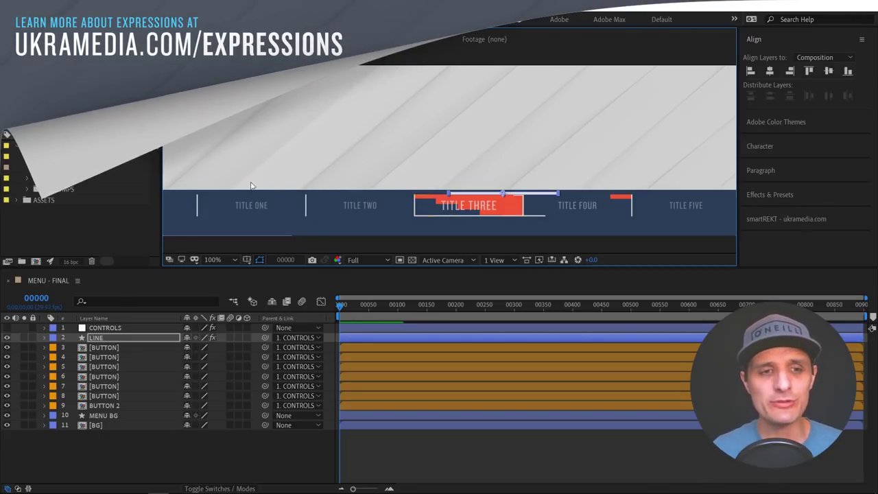
Create a composition named MENU at 1920 × 1080 px, 29.97 fps, with a duration of 900 frames
{"action": "left_click", "coordinate": [35, 263]}
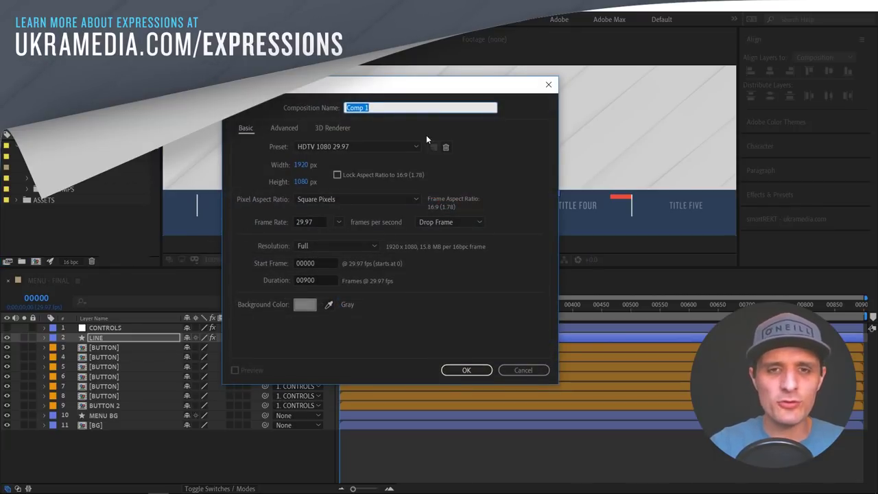
{"action": "type", "text": "MENU"}
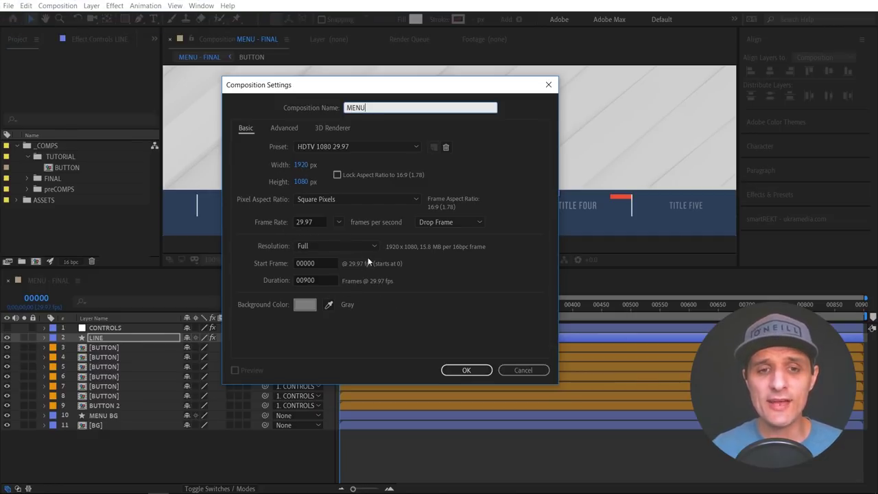
{"action": "left_click", "coordinate": [463, 369]}
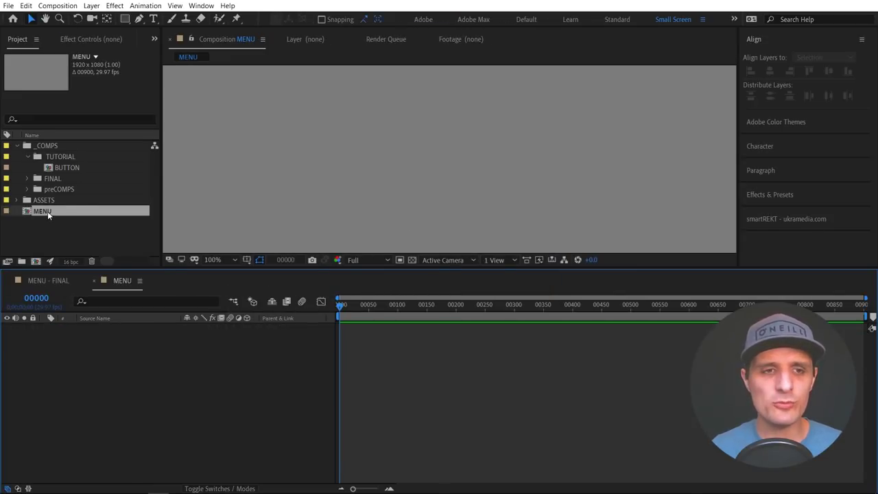
Move the MENU composition into the TUTORIAL folder and fit its preview to the viewer
{"action": "left_click_drag", "start_coordinate": [52, 211], "coordinate": [76, 159]}
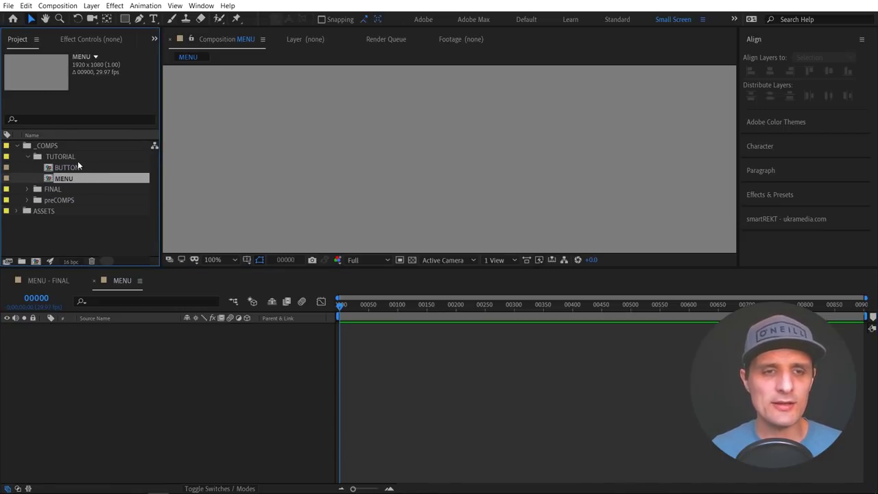
{"action": "left_click", "coordinate": [325, 187]}
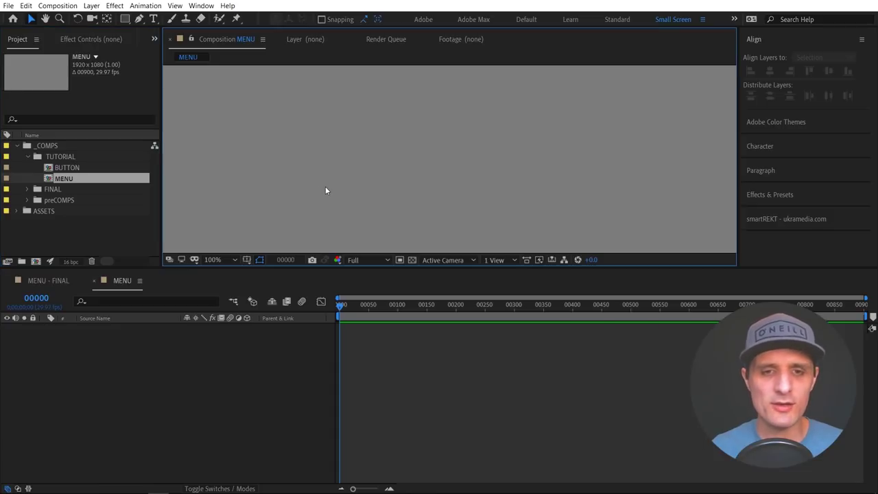
{"action": "key", "text": "shift+slash"}
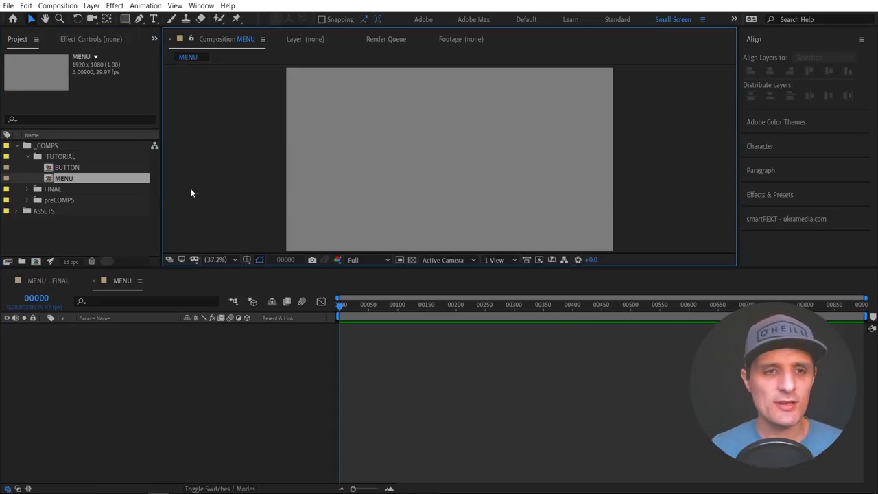
Add the BG composition from the preCOMPS folder to the MENU composition as its background layer
{"action": "left_click", "coordinate": [29, 200]}
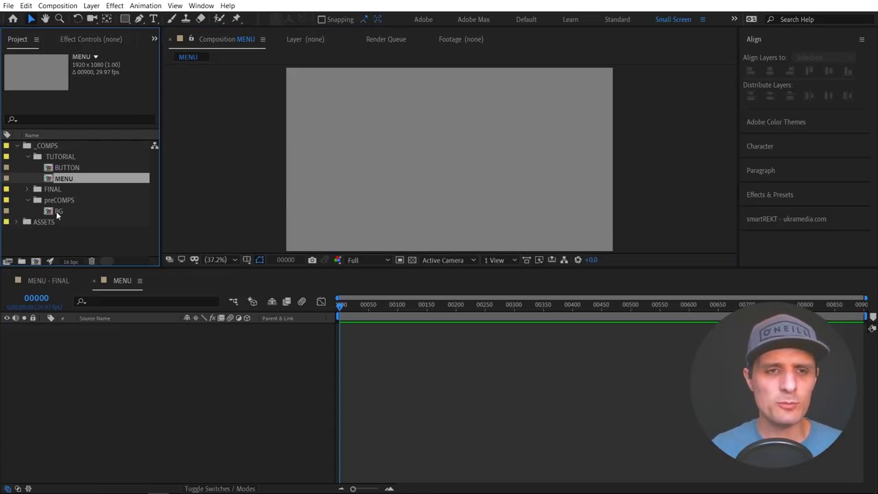
{"action": "left_click_drag", "start_coordinate": [56, 211], "coordinate": [244, 386]}
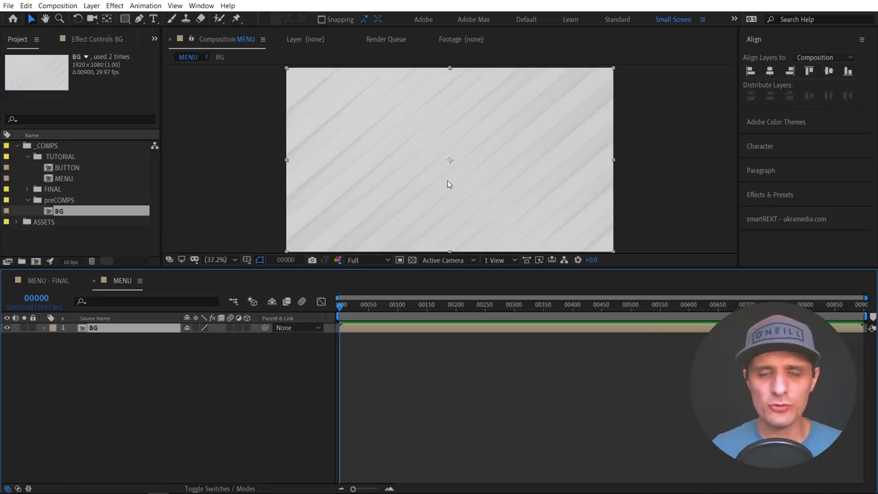
{"action": "left_click", "coordinate": [226, 389]}
Using MENU - FINAL as reference, draw a dark blue rectangle about 1730 × 110 px near MENU's bottom edge and center its anchor point
{"action": "left_click", "coordinate": [48, 279]}
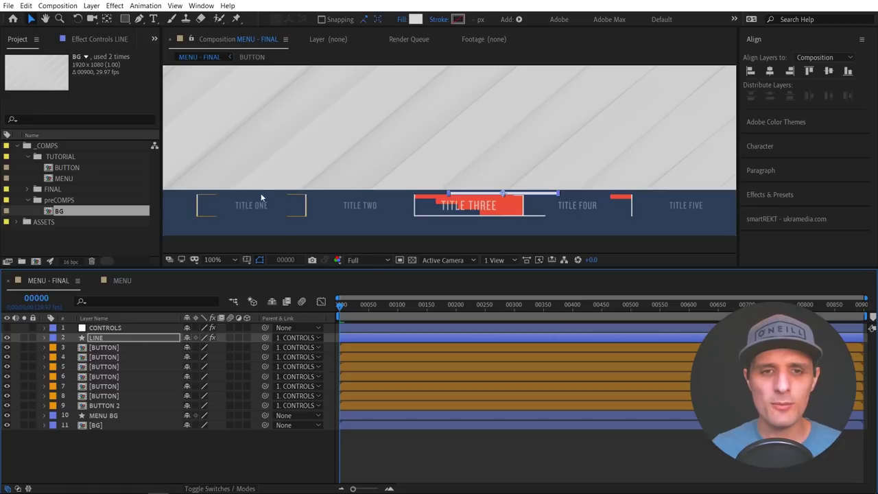
{"action": "key", "text": "comma"}
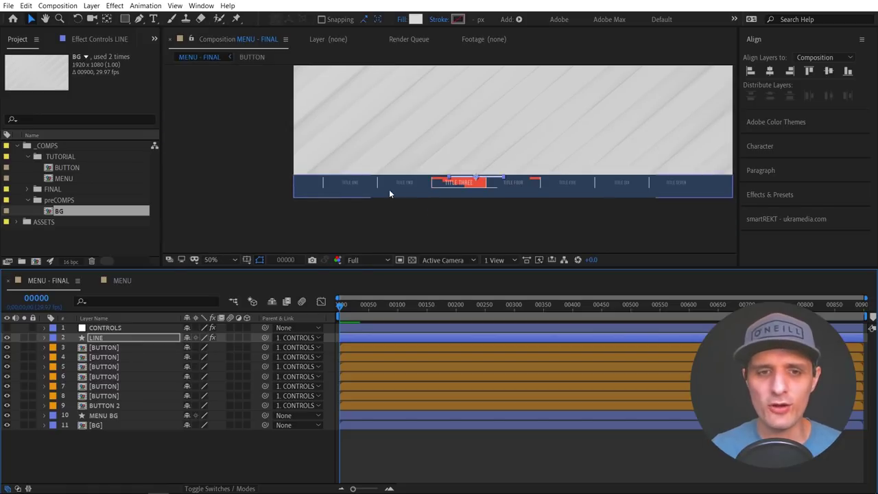
{"action": "left_click", "coordinate": [110, 281]}
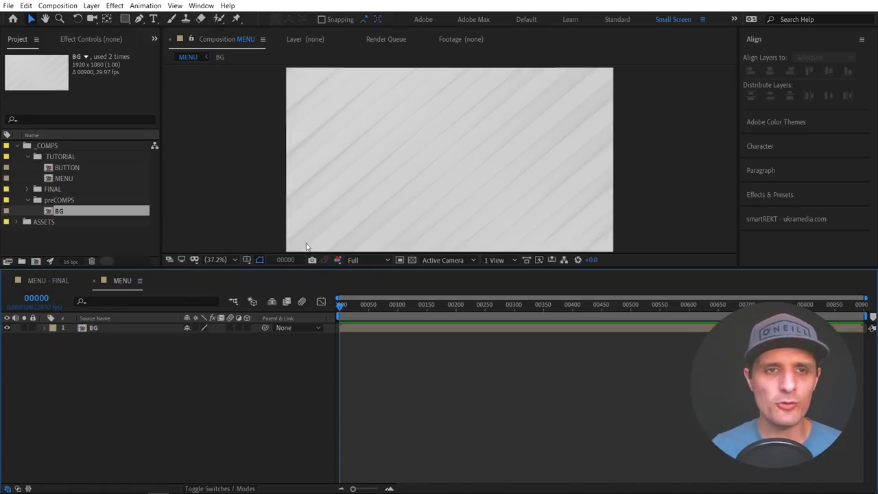
{"action": "left_click", "coordinate": [125, 19]}
{"action": "left_click_drag", "start_coordinate": [301, 228], "coordinate": [594, 243]}
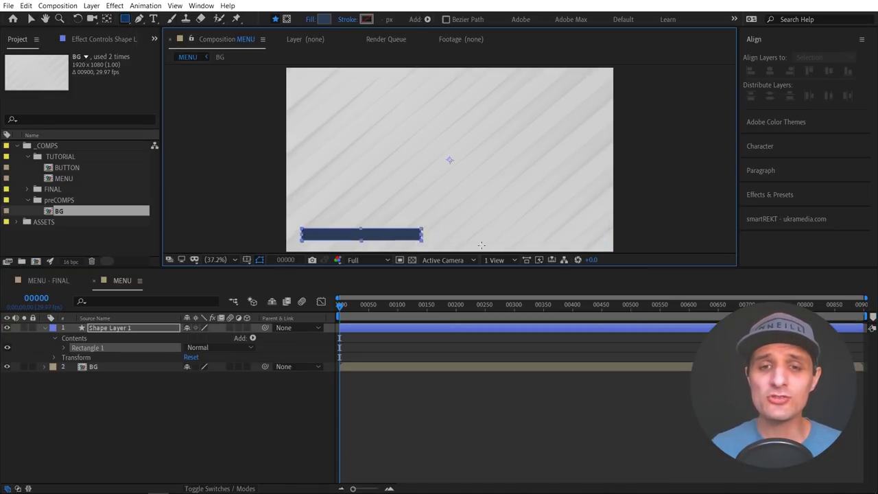
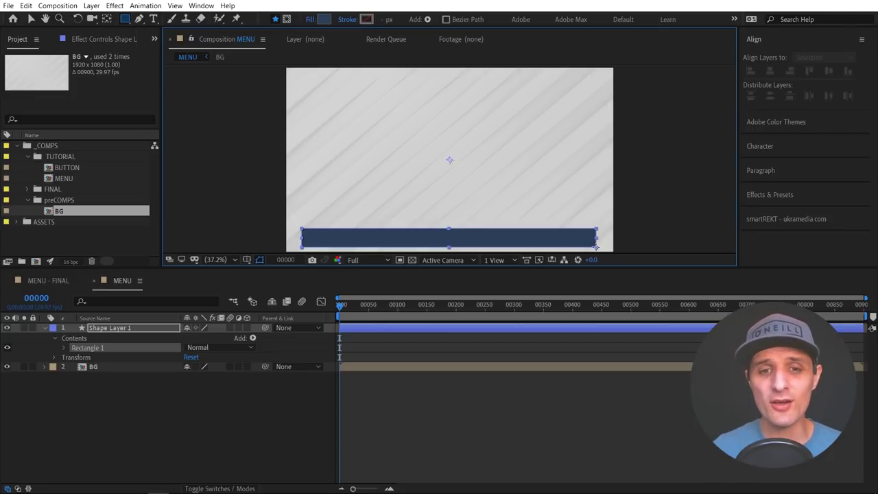
{"action": "key", "text": "ctrl+alt+Home"}
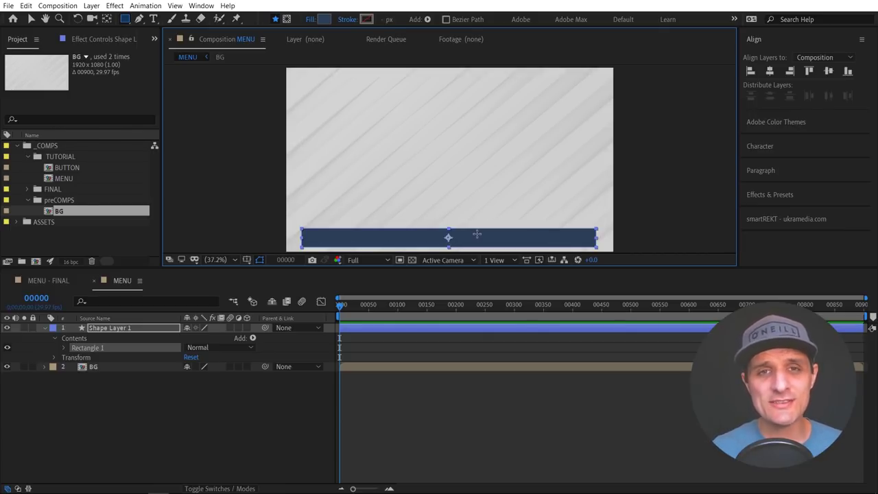
Check the Center Anchor Point in New Shape Layers option in the General preferences and leave without changes
{"action": "left_click", "coordinate": [28, 7]}
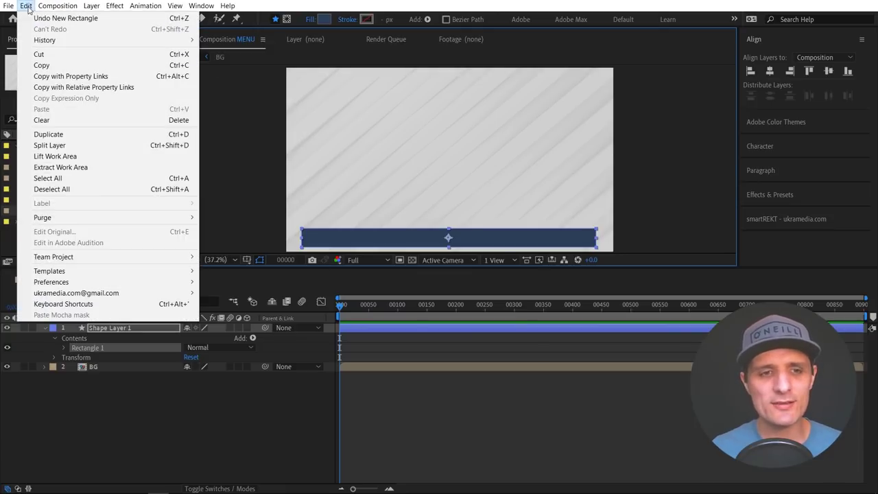
{"action": "mouse_move", "coordinate": [107, 282]}
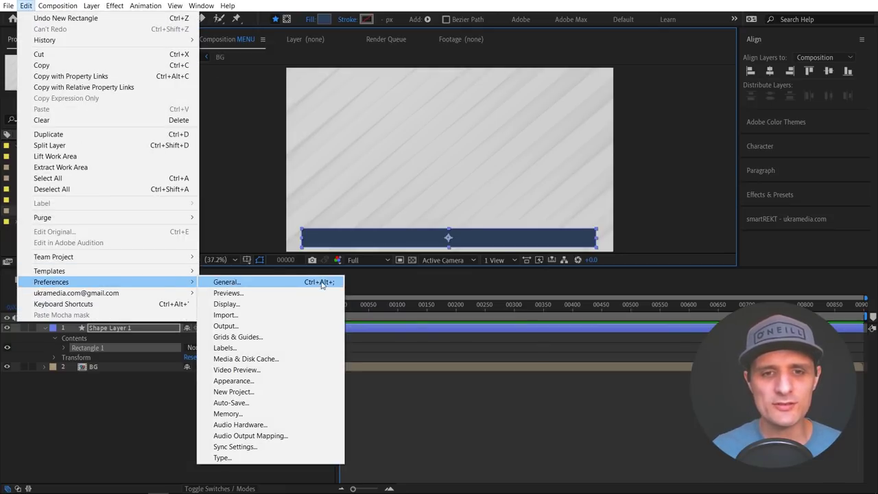
{"action": "left_click", "coordinate": [234, 284]}
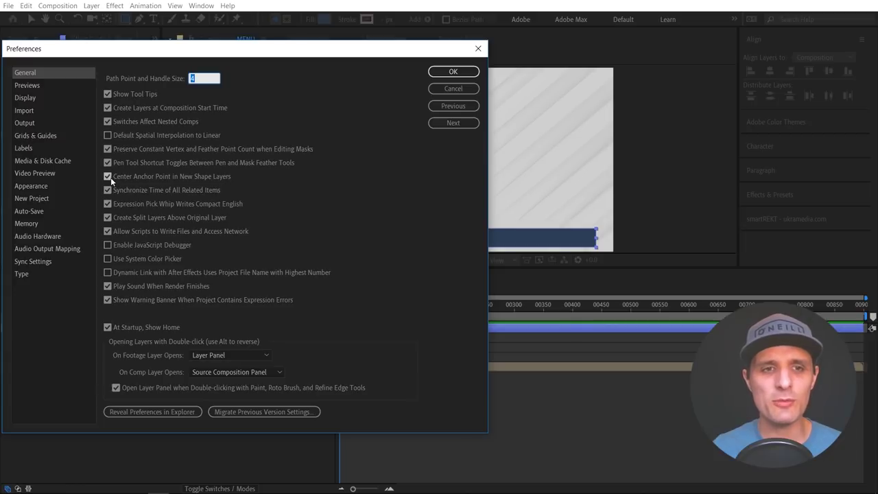
{"action": "left_click", "coordinate": [453, 89]}
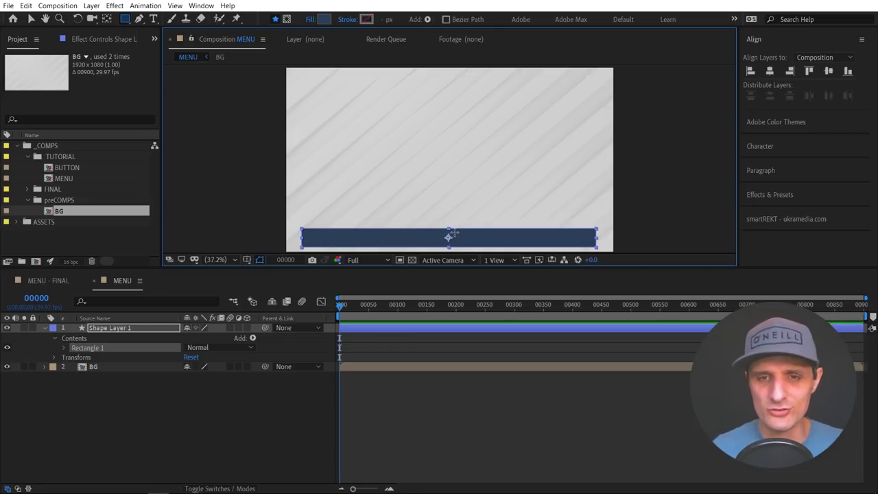
Move the bar's anchor point up to around the middle of the frame, and recenter it on the shape
{"action": "key", "text": "y"}
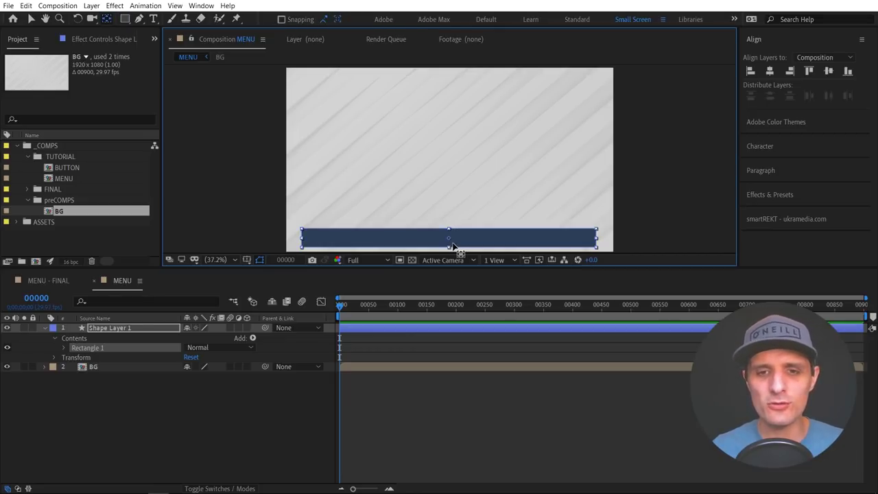
{"action": "left_click", "coordinate": [266, 413]}
{"action": "left_click", "coordinate": [449, 244]}
{"action": "left_click_drag", "start_coordinate": [447, 240], "coordinate": [449, 169]}
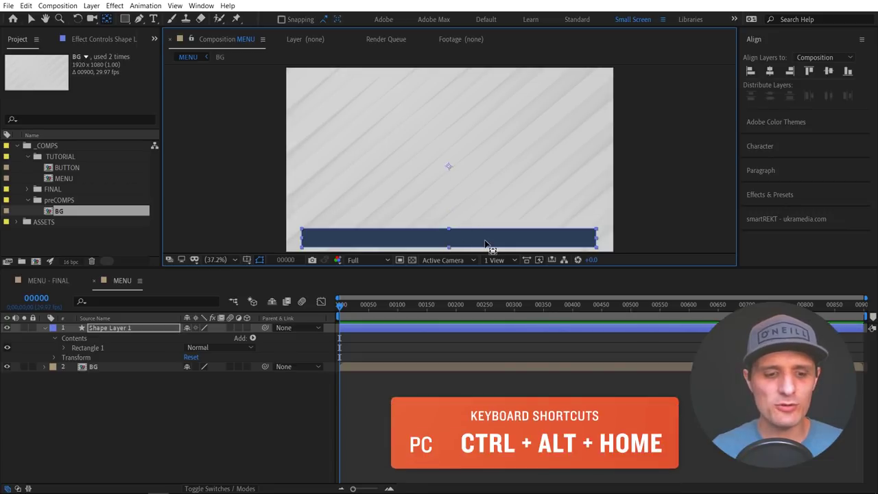
{"action": "key", "text": "ctrl+alt+Home"}
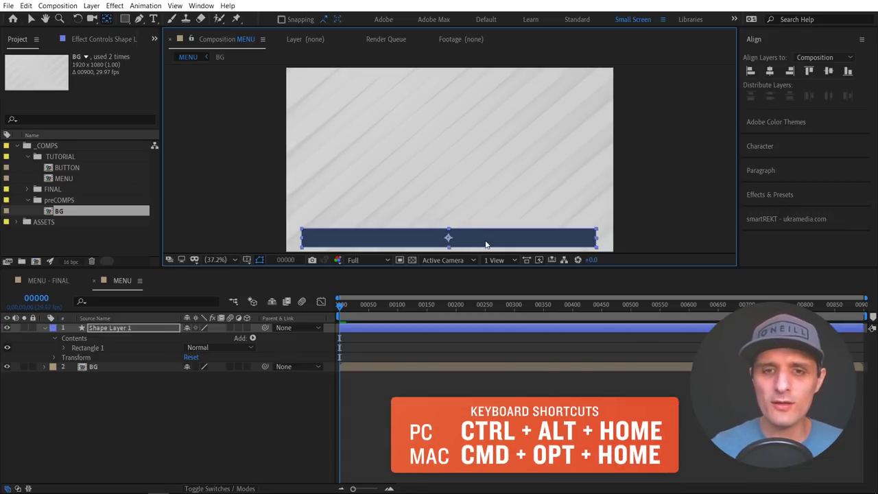
Rename the rectangle's shape layer as MENU BG
{"action": "left_click", "coordinate": [128, 328]}
{"action": "key", "text": "Return"}
{"action": "type", "text": "MENU BG"}
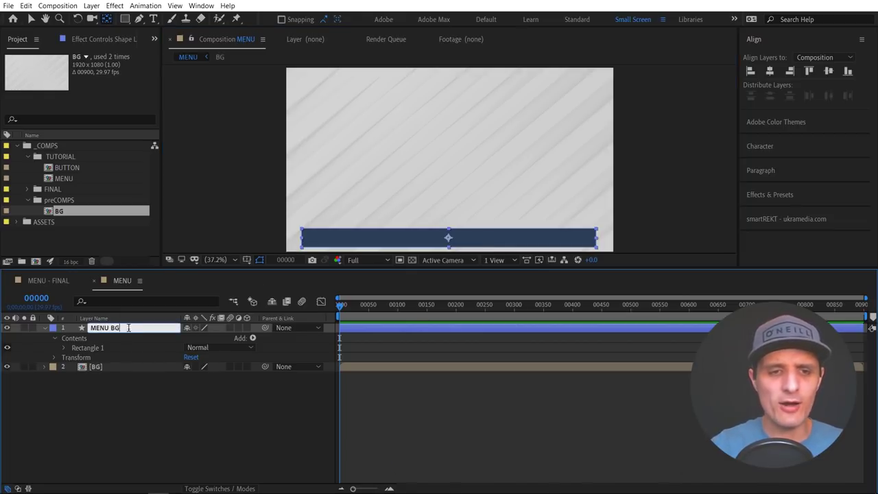
{"action": "key", "text": "Return"}
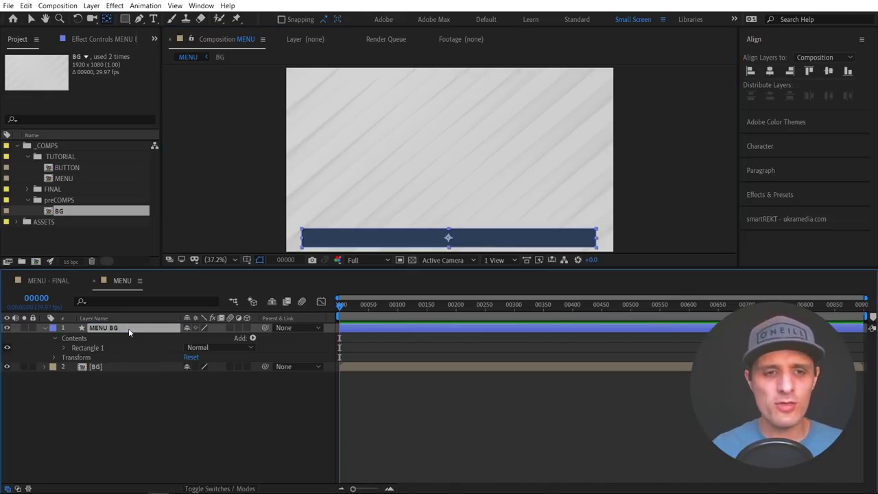
Expand all properties of the MENU BG layer, isolate the rectangle path's Size property, and collapse the layer again
{"action": "left_click", "coordinate": [64, 348]}
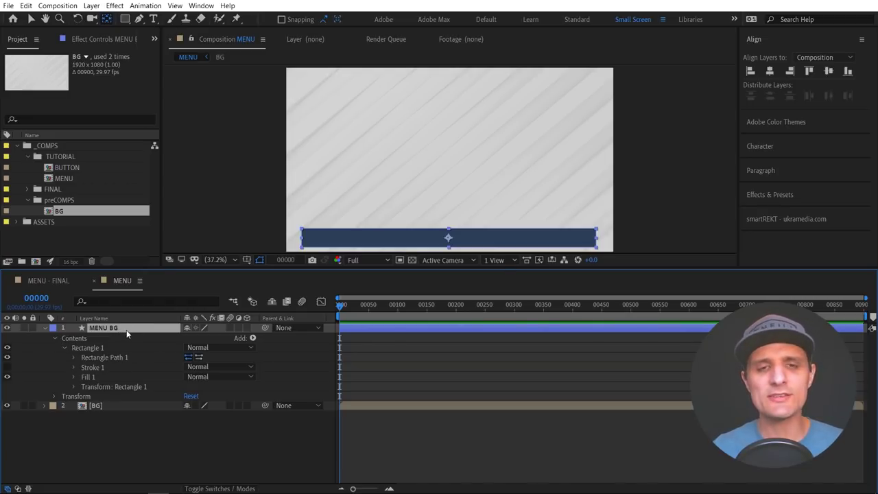
{"action": "left_click", "coordinate": [46, 328]}
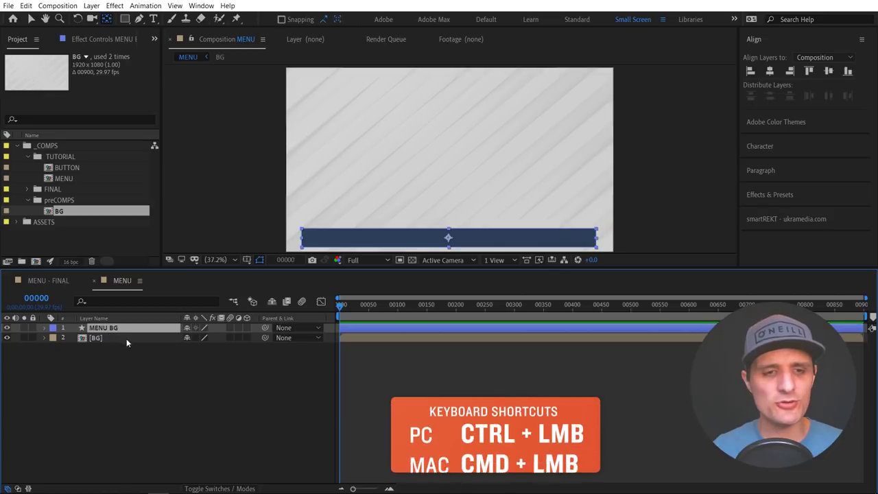
{"action": "left_click", "coordinate": [45, 328], "text": "ctrl"}
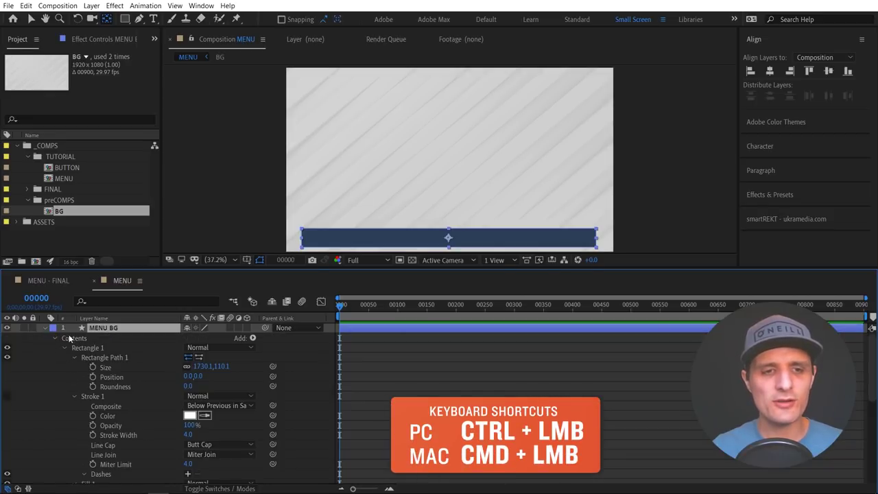
{"action": "left_click", "coordinate": [110, 368]}
{"action": "key", "text": "s"}
{"action": "key", "text": "s"}
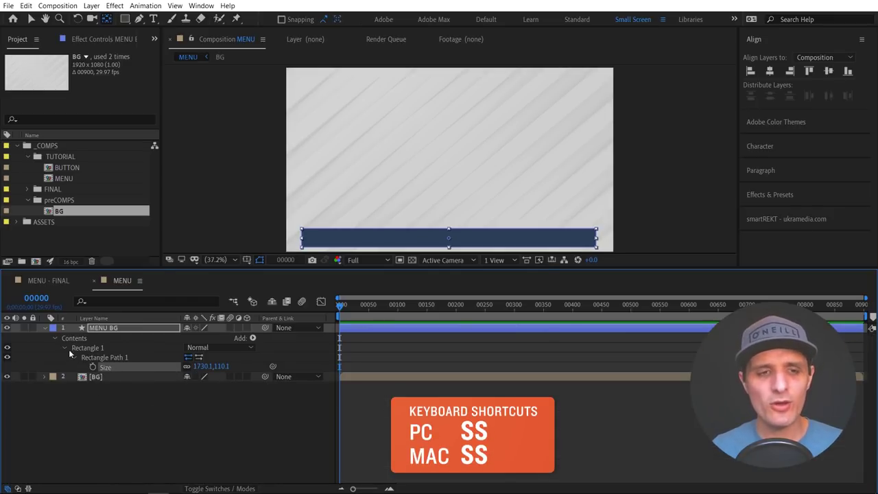
{"action": "left_click", "coordinate": [44, 328]}
Filter the MENU BG layer's properties by "size" and select the rectangle path's Size property
{"action": "left_click", "coordinate": [106, 329]}
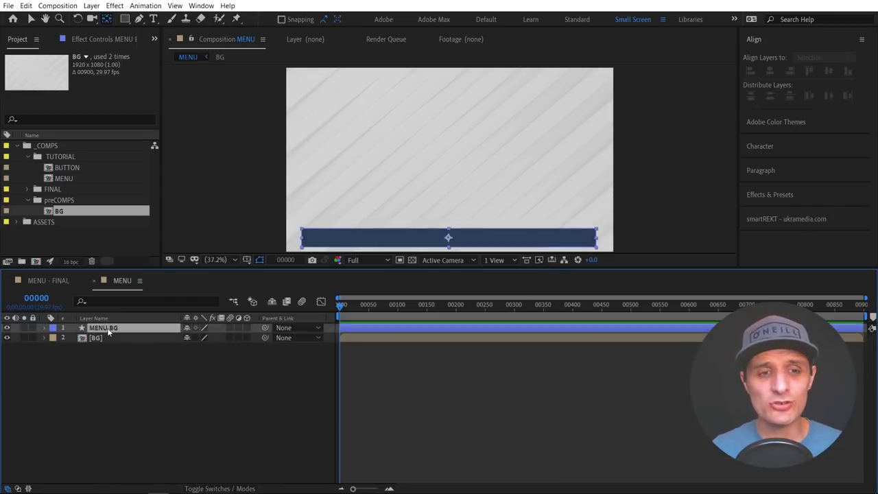
{"action": "key", "text": "ctrl+f"}
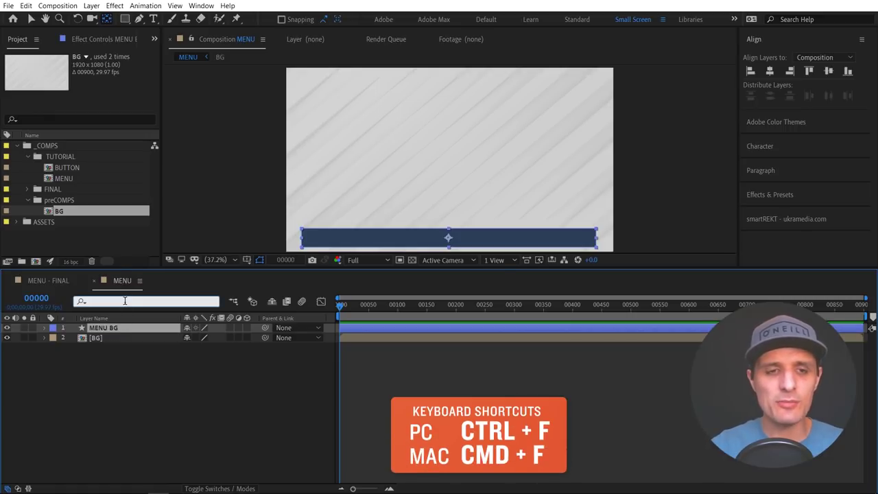
{"action": "type", "text": "size"}
{"action": "left_click", "coordinate": [122, 369]}
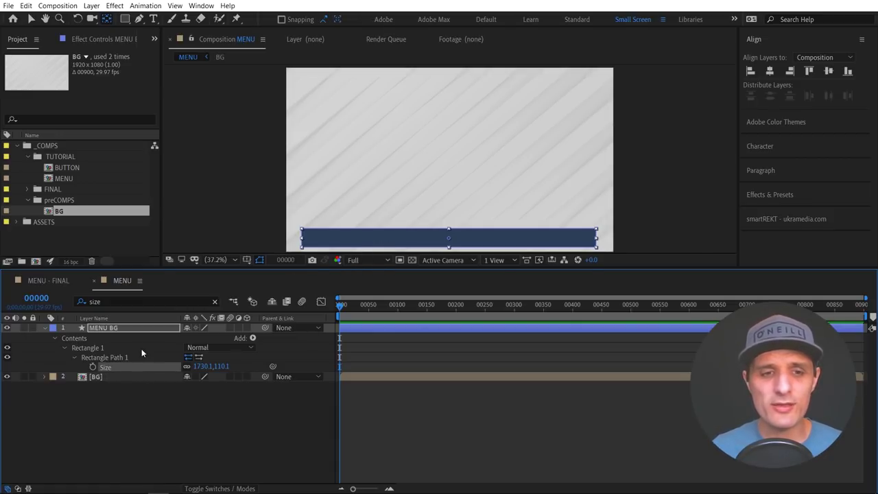
Add the expression [width, 100] to the Size property of MENU BG's rectangle path
{"action": "left_click", "coordinate": [93, 368], "text": "alt"}
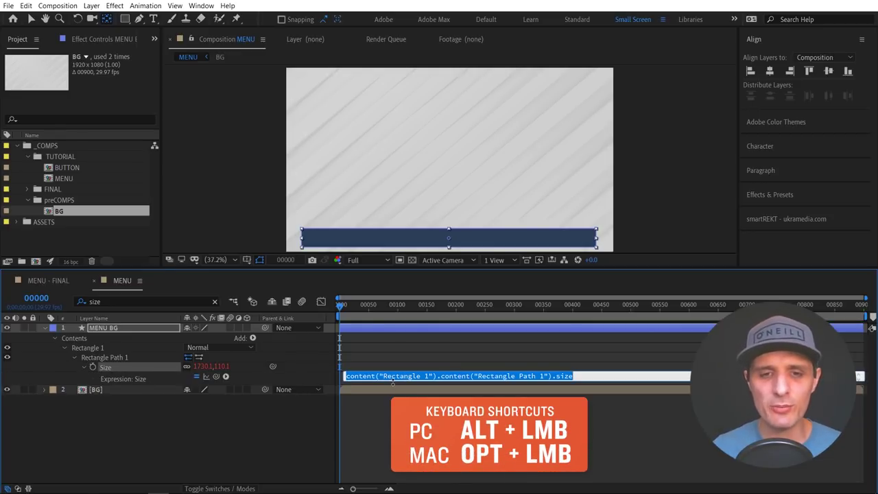
{"action": "left_click_drag", "start_coordinate": [393, 381], "coordinate": [392, 398]}
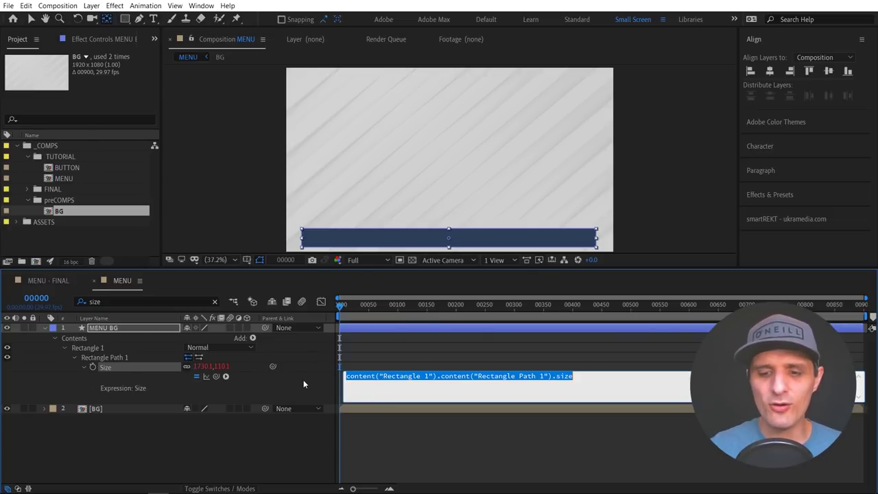
{"action": "type", "text": "["}
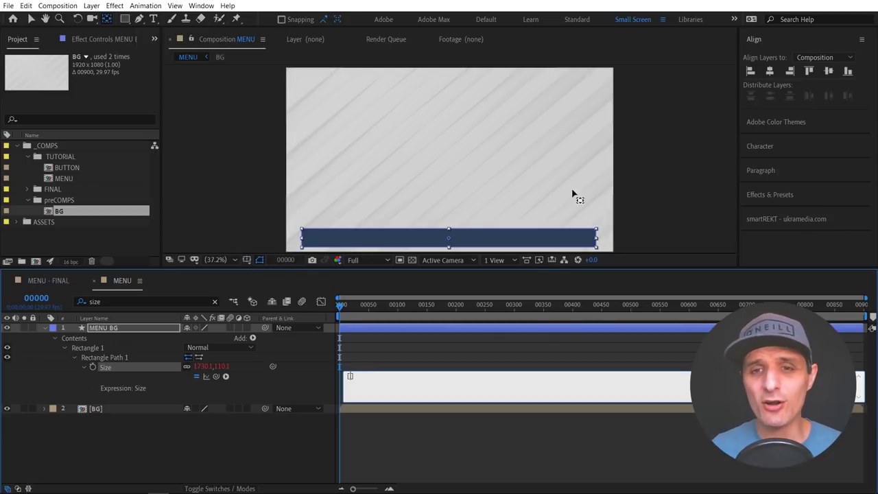
{"action": "type", "text": "width, "}
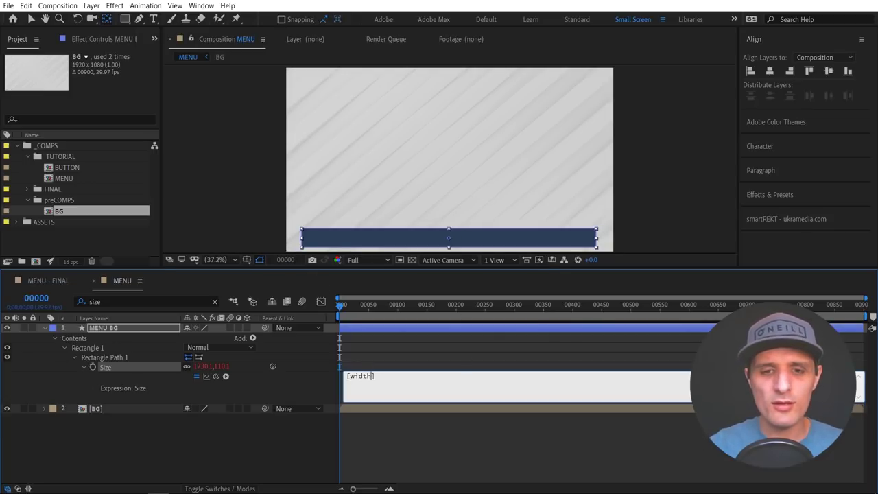
{"action": "type", "text": "100"}
{"action": "left_click", "coordinate": [301, 376]}
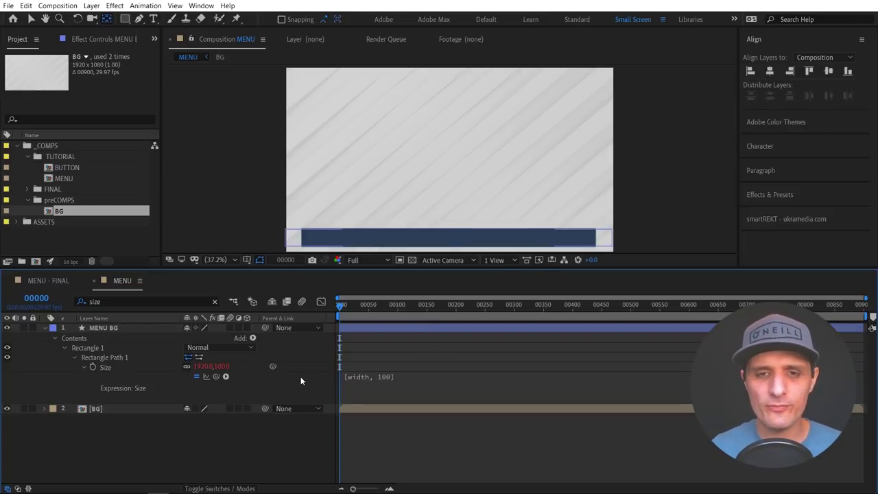
Reposition the MENU BG bar and align it to the bottom edge of the composition
{"action": "mouse_move", "coordinate": [464, 236]}
{"action": "left_mouse_down"}
{"action": "mouse_move", "coordinate": [470, 229]}
{"action": "mouse_move", "coordinate": [480, 241]}
{"action": "mouse_move", "coordinate": [479, 231]}
{"action": "left_mouse_up"}
{"action": "left_click", "coordinate": [320, 377]}
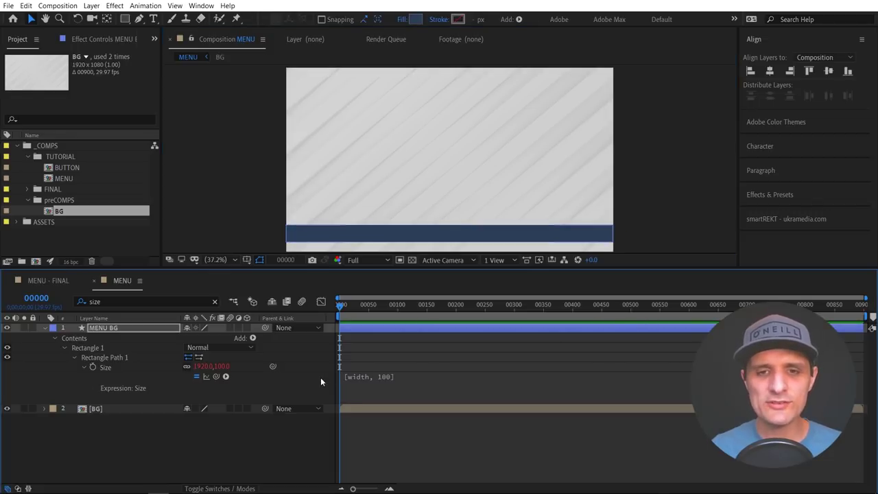
{"action": "left_click", "coordinate": [383, 327]}
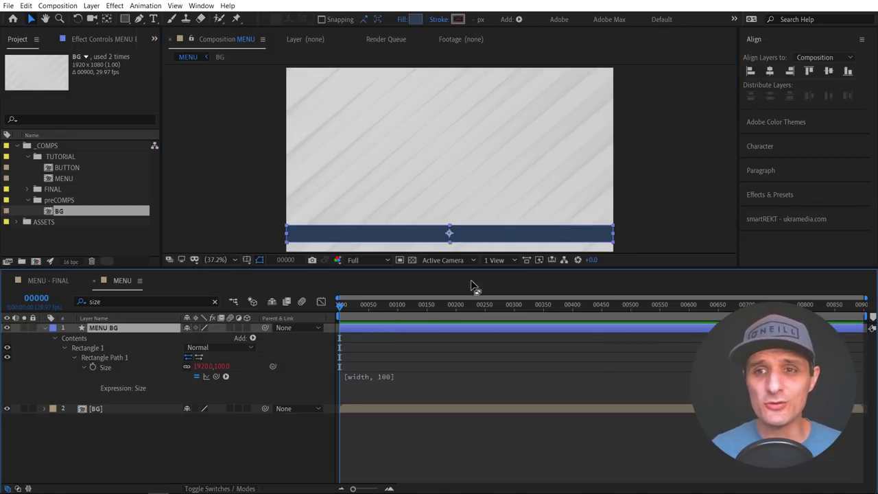
{"action": "left_click", "coordinate": [202, 10]}
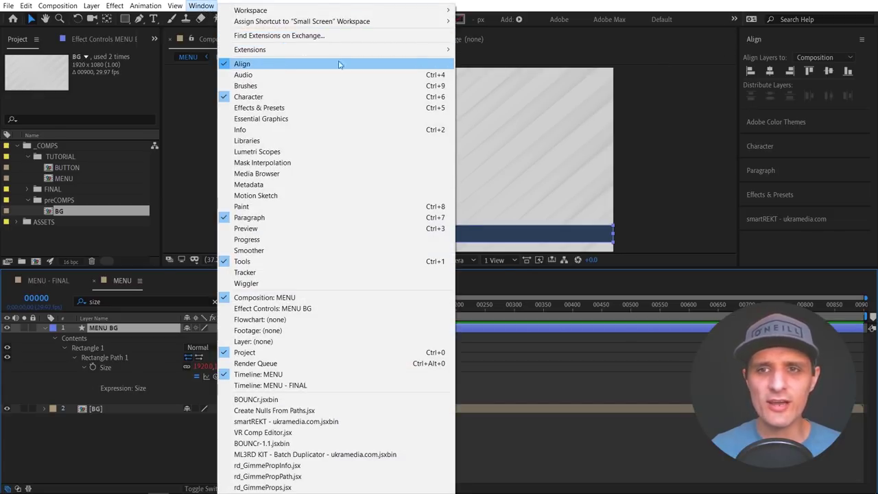
{"action": "left_click", "coordinate": [848, 72]}
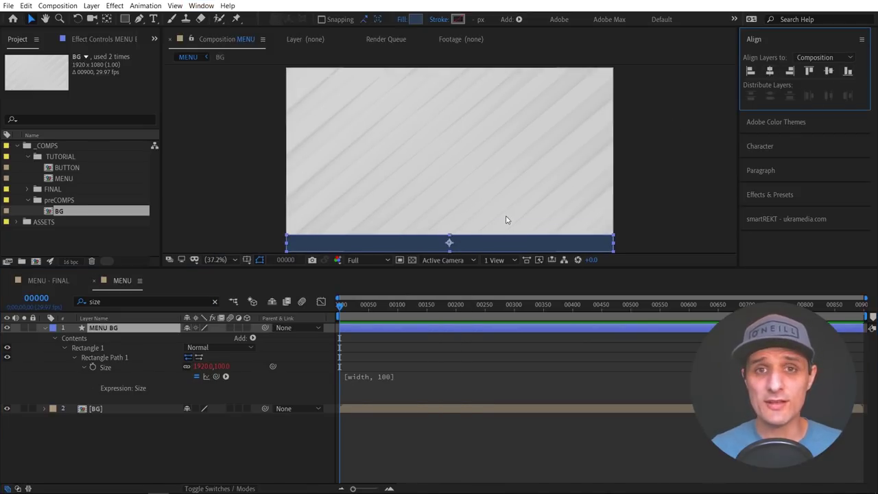
{"action": "scroll", "coordinate": [453, 239], "scroll_direction": "up", "scroll_amount": 3}
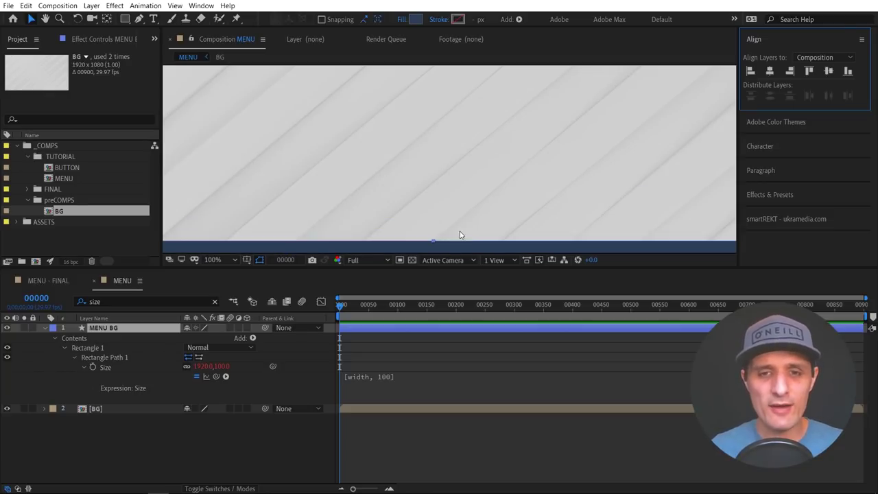
{"action": "scroll", "coordinate": [479, 175], "scroll_direction": "down", "scroll_amount": 2}
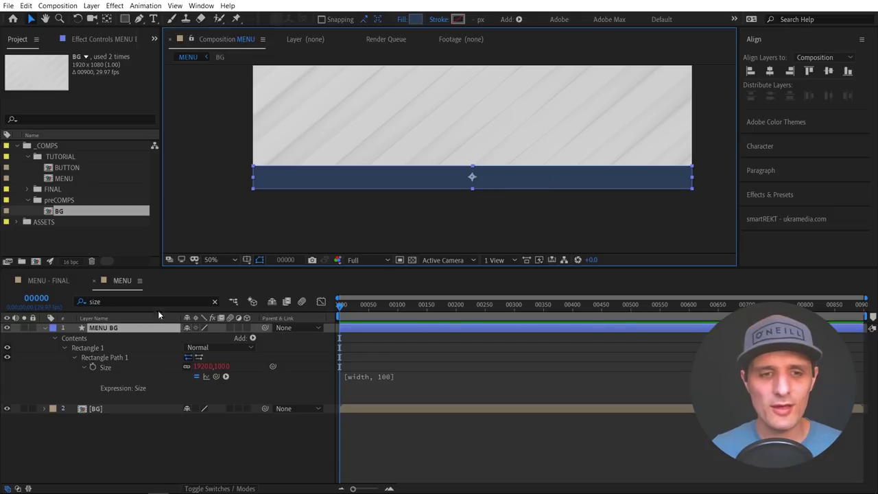
Collapse the MENU BG layer and place the BUTTON composition as the uppermost layer, near the left end of the menu bar
{"action": "left_click", "coordinate": [55, 328]}
{"action": "left_click", "coordinate": [108, 333]}
{"action": "left_click", "coordinate": [108, 329], "text": "shift"}
{"action": "scroll", "coordinate": [301, 217], "scroll_direction": "up", "scroll_amount": 2}
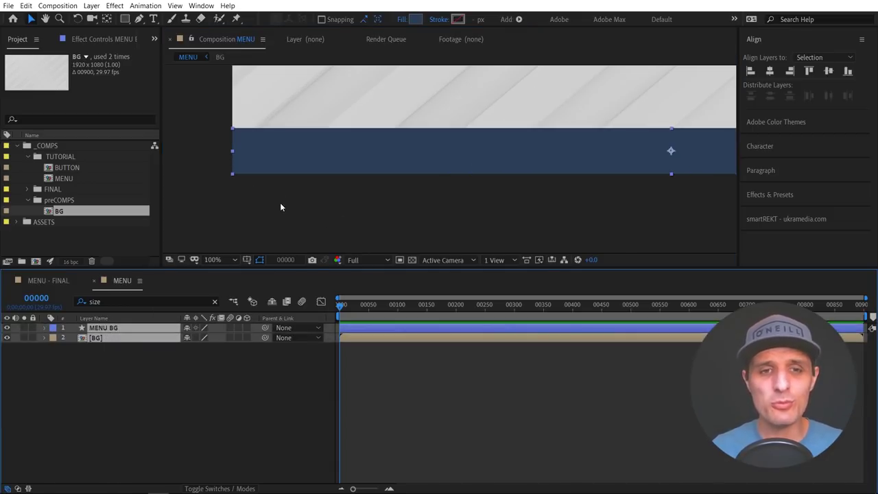
{"action": "left_click", "coordinate": [68, 168]}
{"action": "left_click_drag", "start_coordinate": [77, 174], "coordinate": [347, 174]}
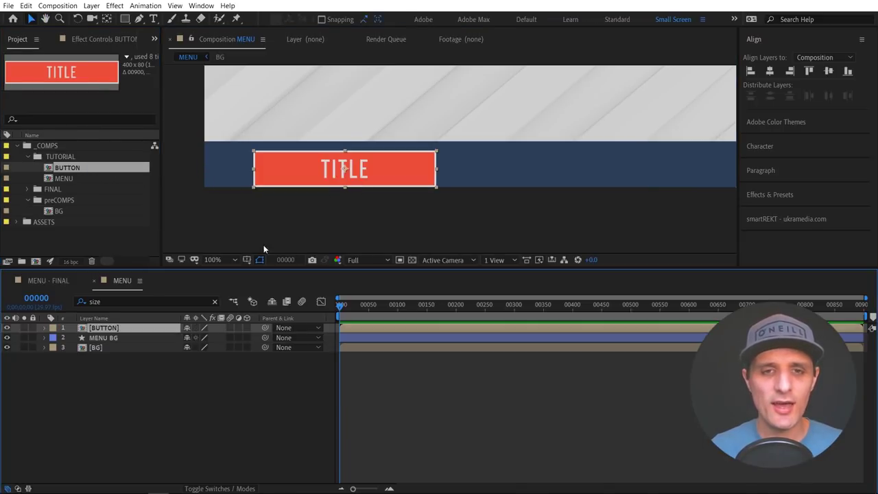
Expand the BUTTON layer's Master Properties and set Animation to 69
{"action": "left_click", "coordinate": [44, 328]}
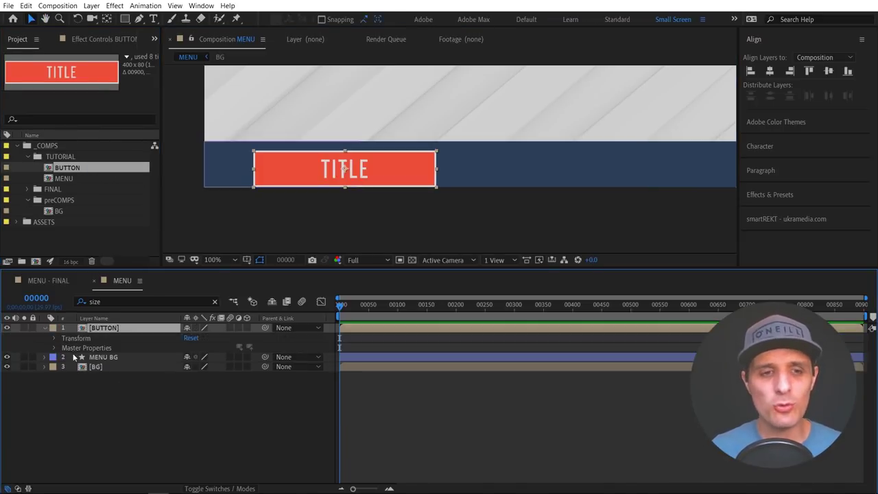
{"action": "left_click", "coordinate": [54, 347]}
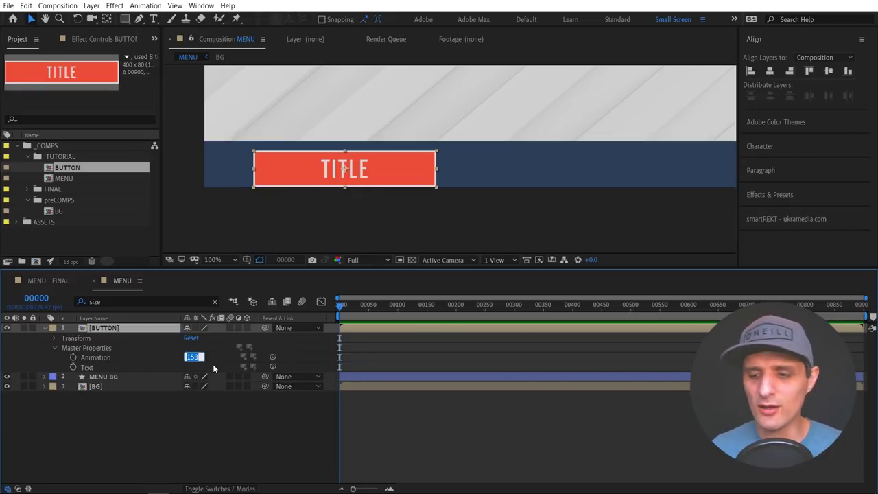
{"action": "type", "text": "5"}
{"action": "key", "text": "Return"}
{"action": "left_click_drag", "start_coordinate": [195, 356], "coordinate": [230, 353]}
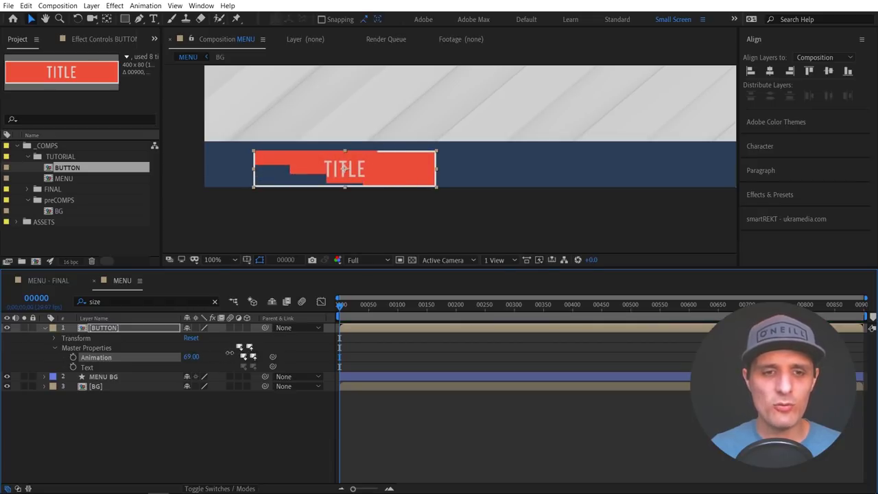
Set the BUTTON layer's Text master property to TITLE ONE
{"action": "right_click", "coordinate": [91, 369]}
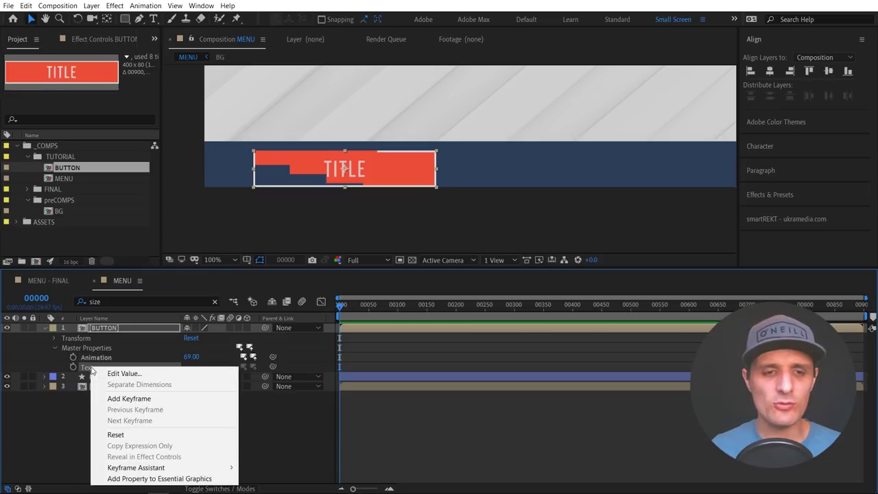
{"action": "left_click", "coordinate": [120, 374]}
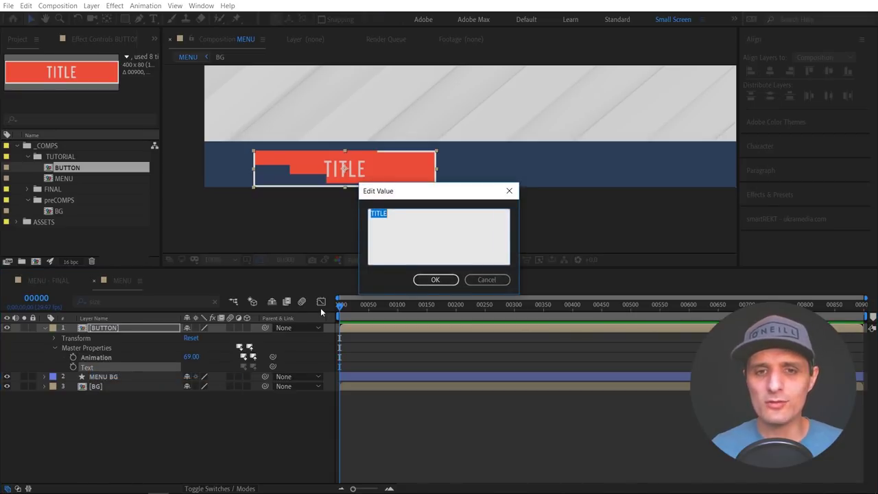
{"action": "type", "text": "TITLE ONE"}
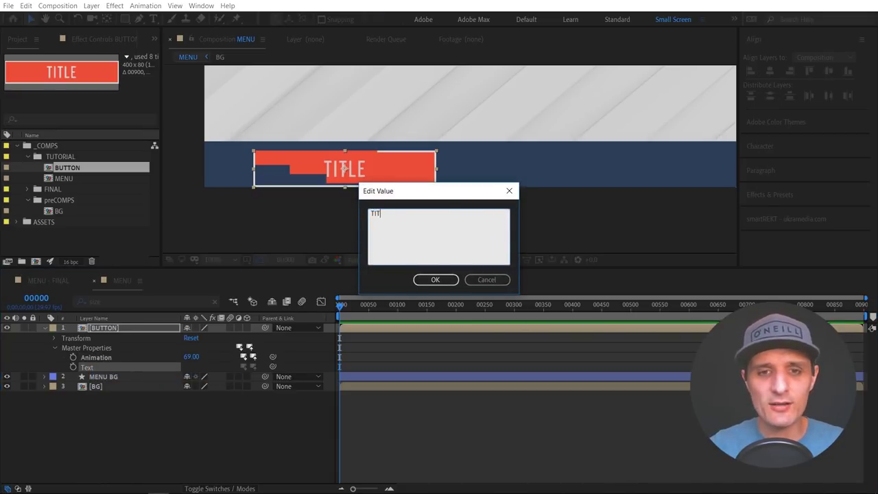
{"action": "left_click", "coordinate": [442, 279]}
{"action": "left_click", "coordinate": [367, 172]}
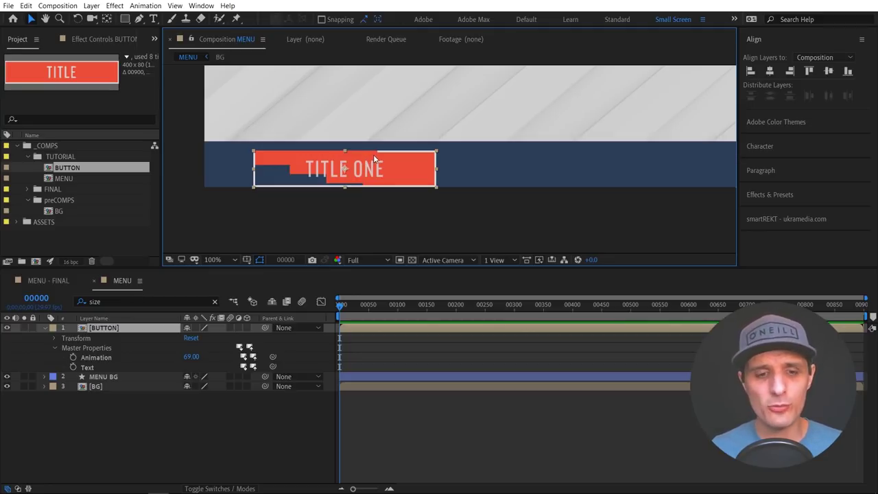
Add a null object to the MENU composition and rename it CONTROLS
{"action": "scroll", "coordinate": [330, 214], "scroll_direction": "down", "scroll_amount": 2}
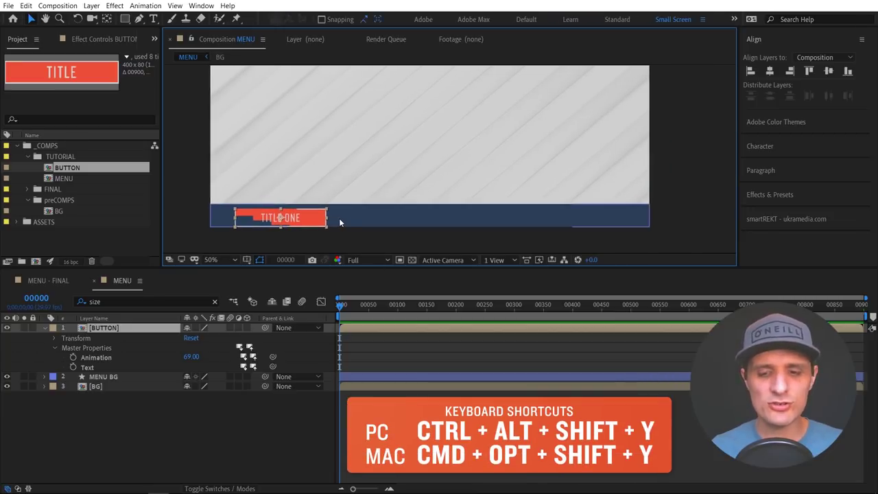
{"action": "key", "text": "ctrl+alt+shift+y"}
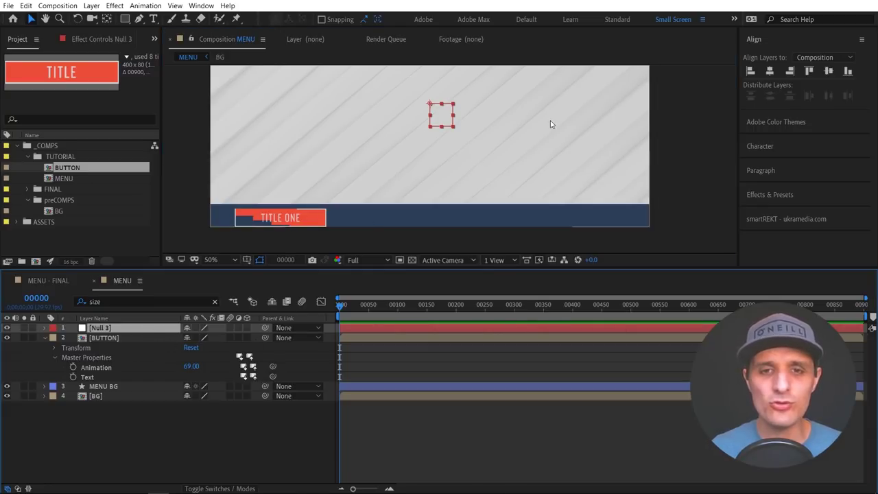
{"action": "key", "text": "Return"}
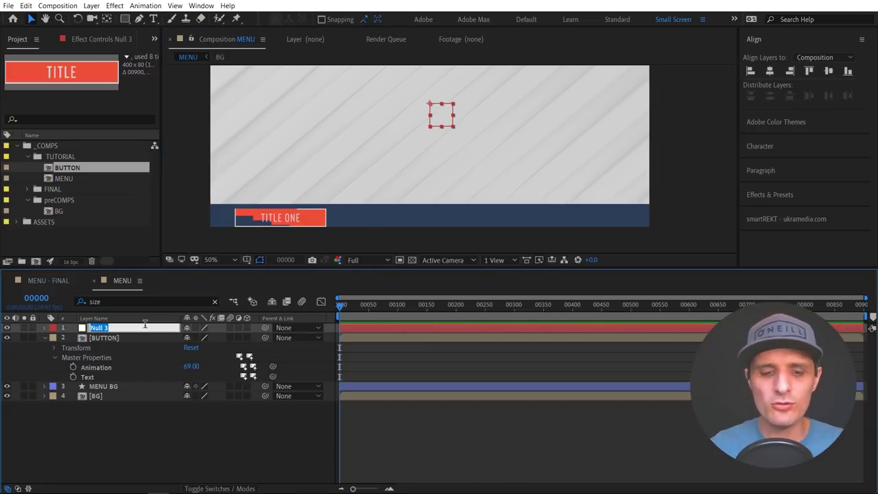
{"action": "type", "text": "cONTROLS"}
{"action": "key", "text": "Return"}
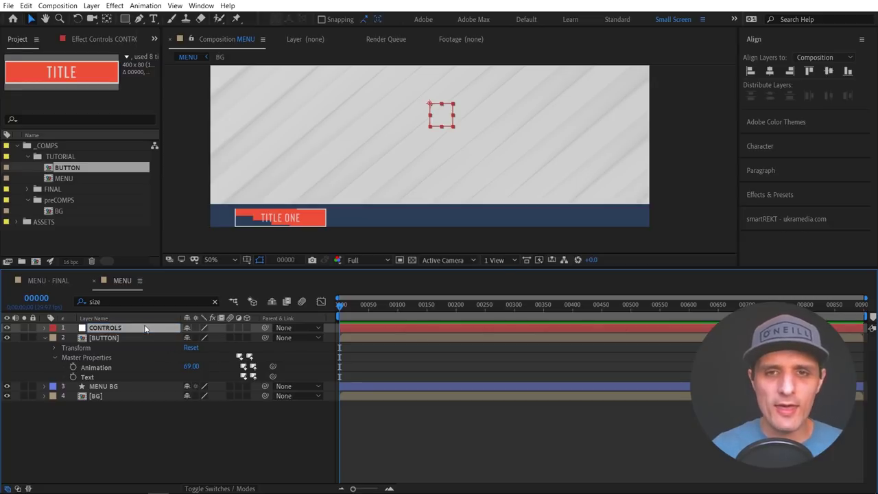
Try to move the BUTTON layer by hand onto the CONTROLS null in the middle of the composition
{"action": "left_click", "coordinate": [102, 387]}
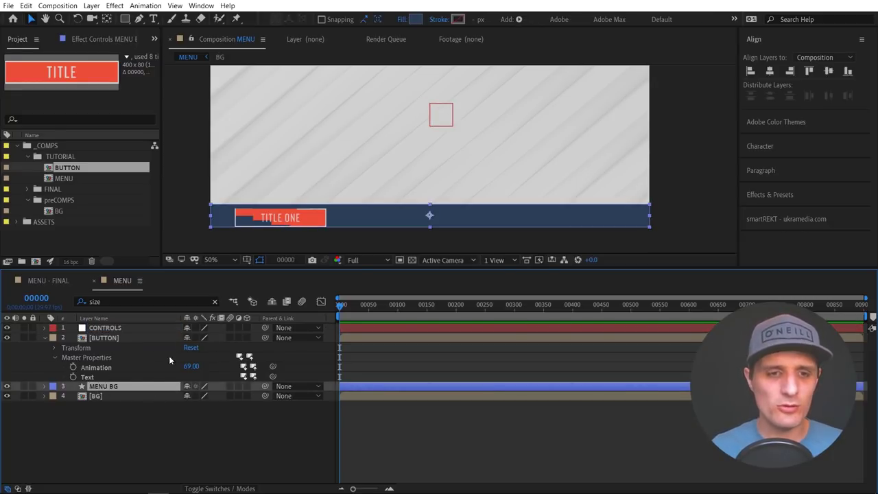
{"action": "left_click", "coordinate": [118, 338]}
{"action": "left_click_drag", "start_coordinate": [296, 219], "coordinate": [435, 111]}
{"action": "key", "text": "ctrl+z"}
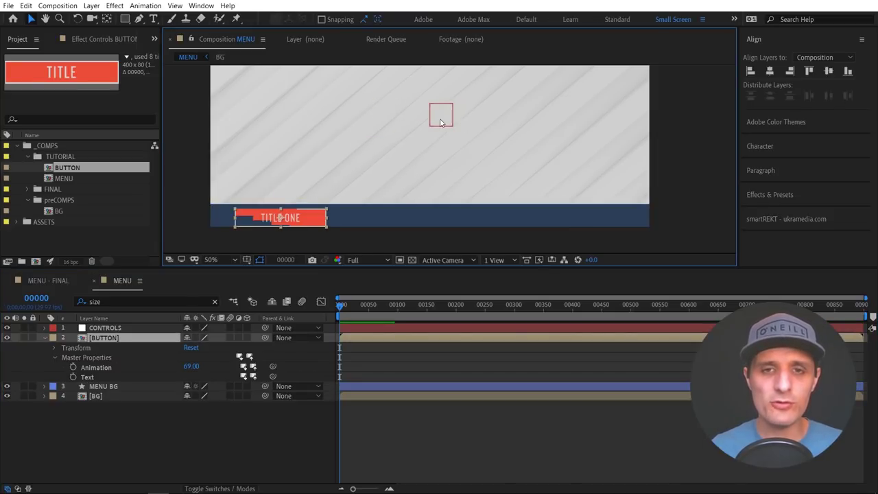
{"action": "left_click", "coordinate": [137, 328]}
{"action": "left_click", "coordinate": [122, 338]}
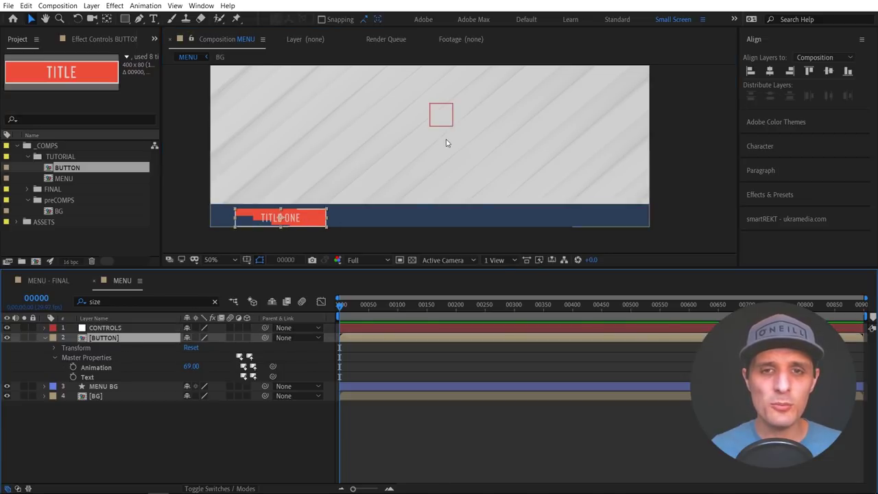
{"action": "left_click", "coordinate": [440, 115]}
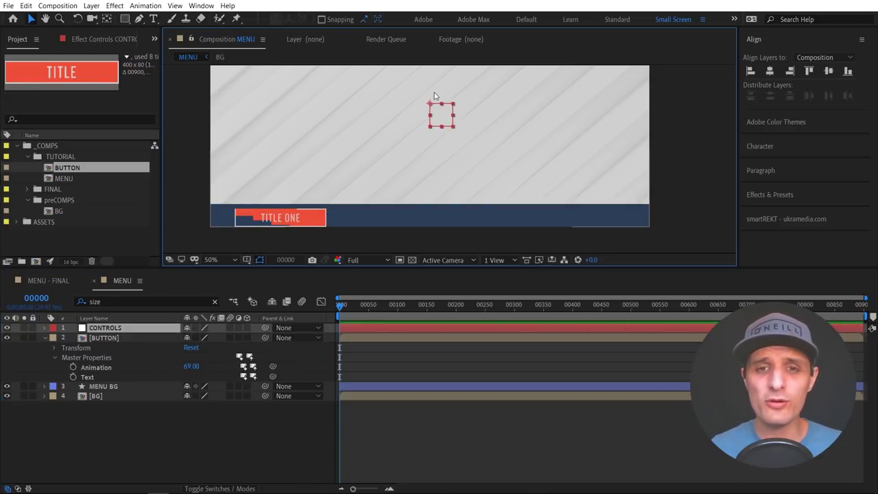
{"action": "left_click", "coordinate": [142, 339]}
{"action": "left_click_drag", "start_coordinate": [300, 220], "coordinate": [449, 102]}
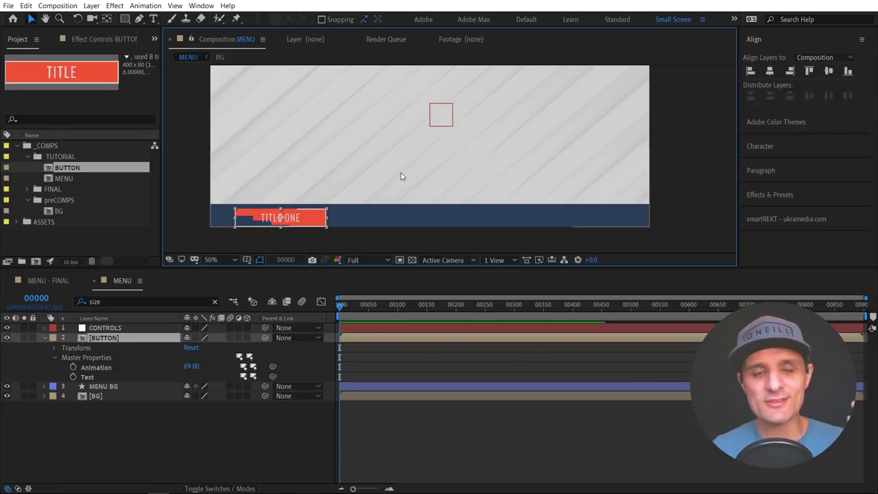
Parent the BUTTON layer to CONTROLS, snapping it to the null's position, and move the null onto the left part of the menu bar
{"action": "left_click", "coordinate": [263, 338]}
{"action": "left_click_drag", "start_coordinate": [263, 337], "coordinate": [140, 329]}
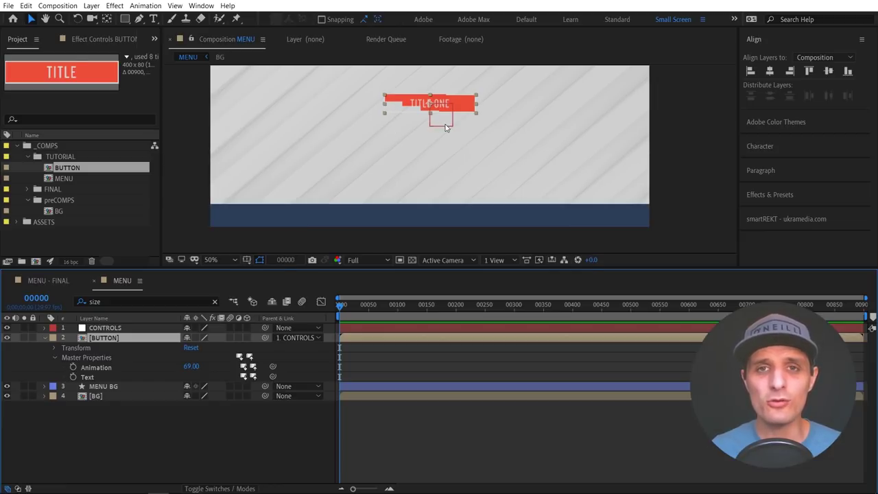
{"action": "left_click_drag", "start_coordinate": [442, 125], "coordinate": [393, 206]}
{"action": "key", "text": "period"}
{"action": "key", "text": "period"}
{"action": "key", "text": "comma"}
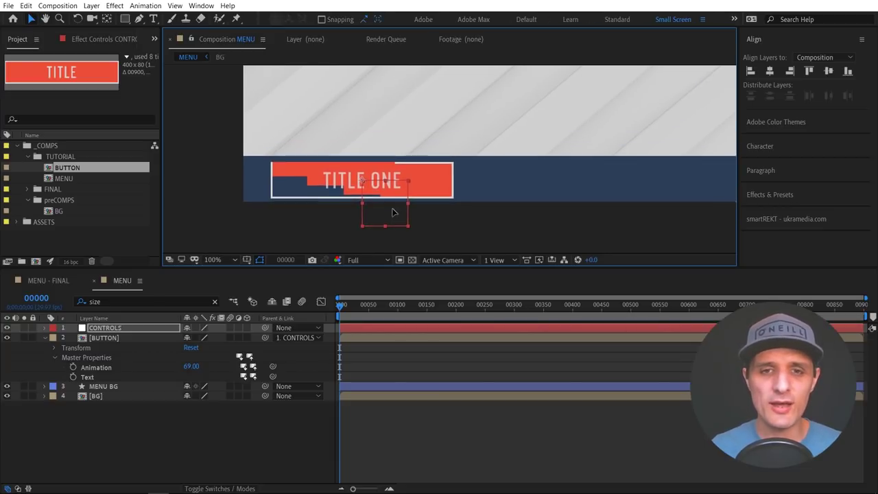
Set the BUTTON layer's Animation master property to 100
{"action": "left_click", "coordinate": [227, 411]}
{"action": "left_click", "coordinate": [191, 365]}
{"action": "type", "text": "100"}
{"action": "key", "text": "Return"}
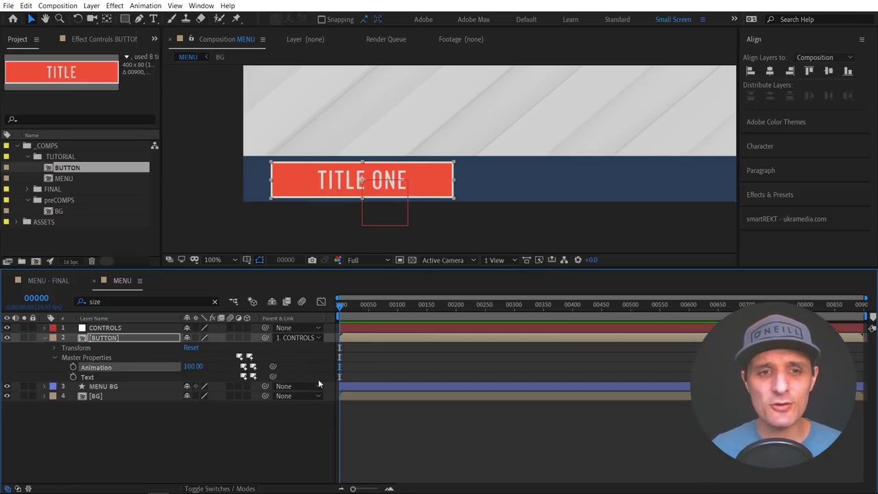
Using the line in MENU - FINAL as reference, draw a thin rectangle just above the TITLE ONE button, about as wide as the button
{"action": "left_click", "coordinate": [52, 280]}
{"action": "scroll", "coordinate": [459, 179], "scroll_direction": "up", "scroll_amount": 2}
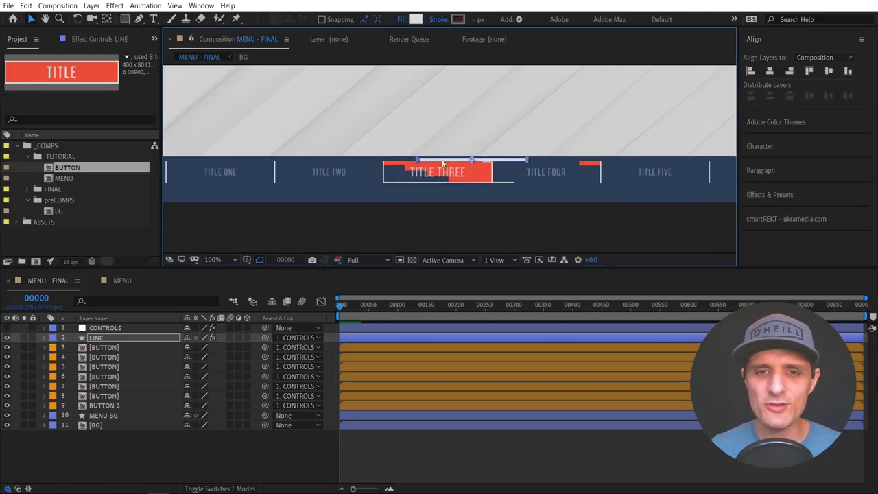
{"action": "left_click", "coordinate": [122, 281]}
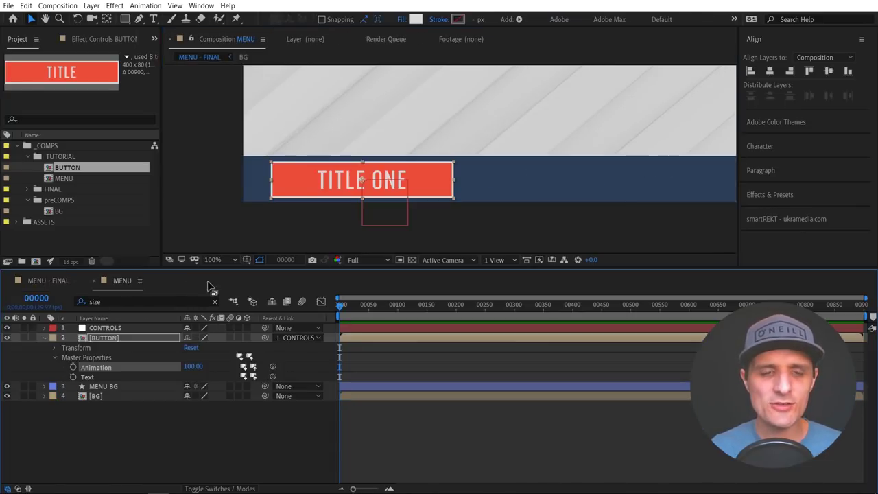
{"action": "left_click", "coordinate": [237, 425]}
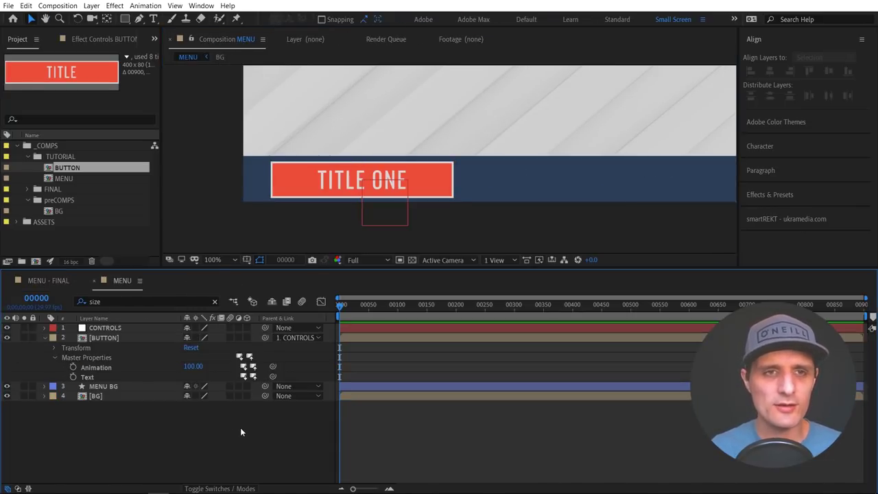
{"action": "double_click", "coordinate": [125, 19]}
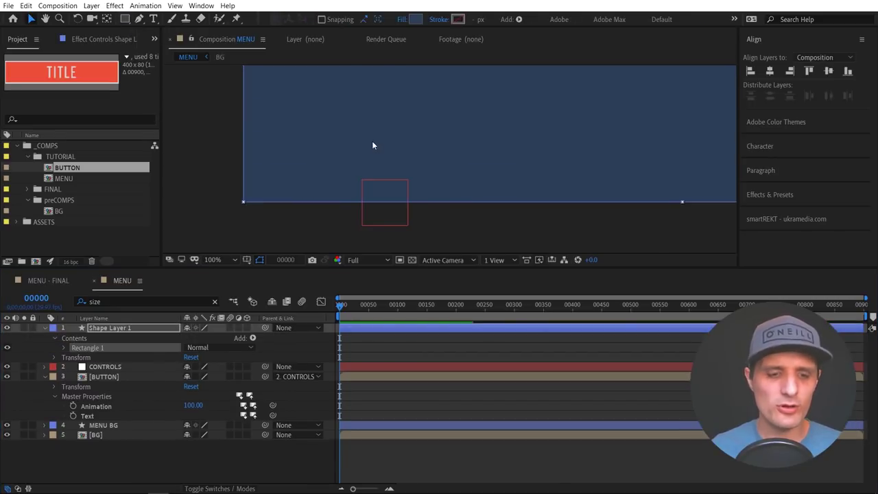
{"action": "key", "text": "ctrl+z"}
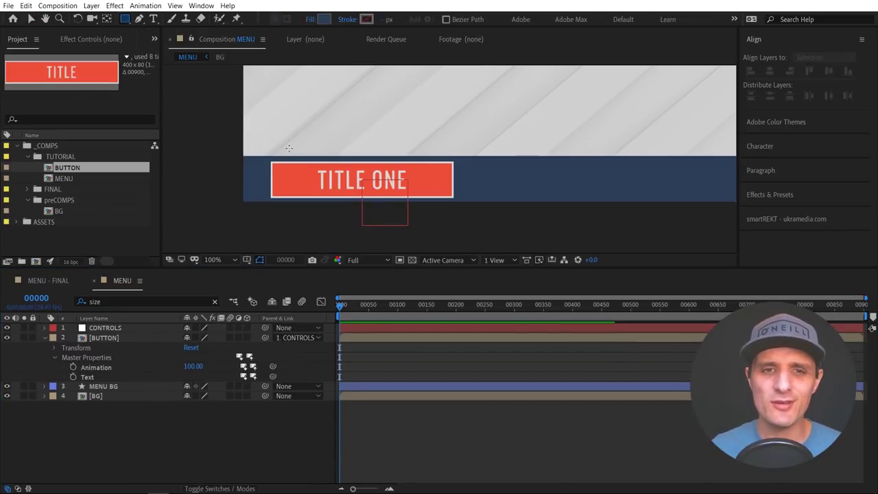
{"action": "left_click_drag", "start_coordinate": [272, 143], "coordinate": [452, 151]}
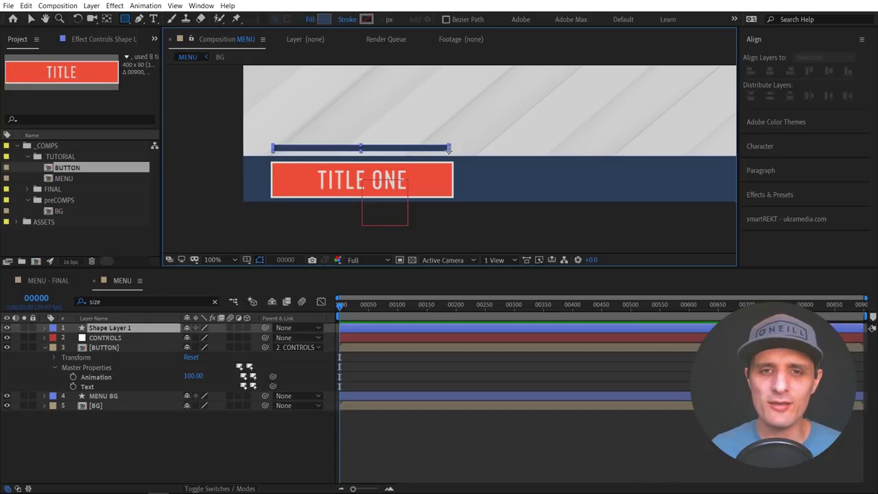
Rename the thin rectangle's shape layer as LINE
{"action": "left_click", "coordinate": [156, 326]}
{"action": "key", "text": "Return"}
{"action": "type", "text": "LINE"}
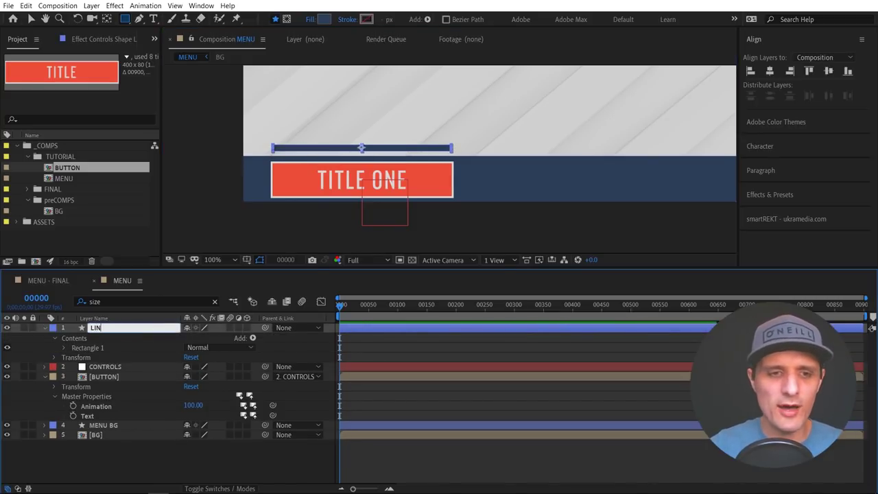
{"action": "key", "text": "Return"}
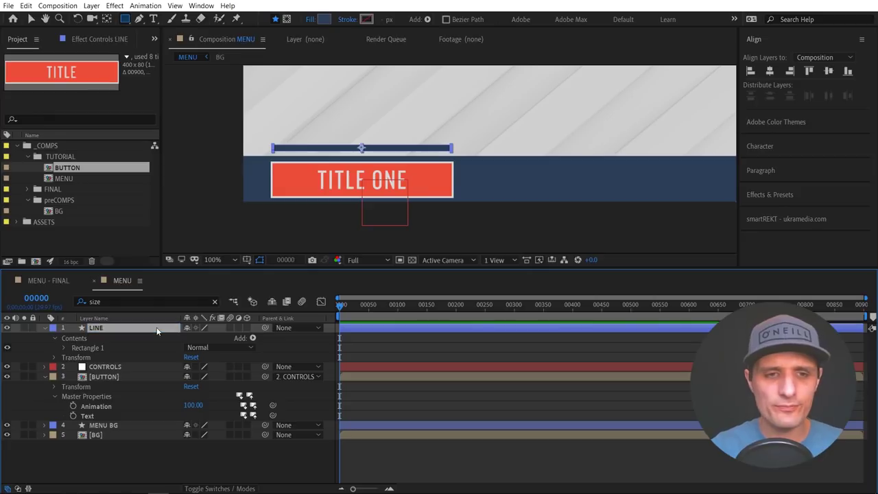
Set the LINE shape's fill to light gray D9D9D9, sampled from the light background or color theme
{"action": "left_click", "coordinate": [774, 43]}
{"action": "left_click", "coordinate": [777, 56]}
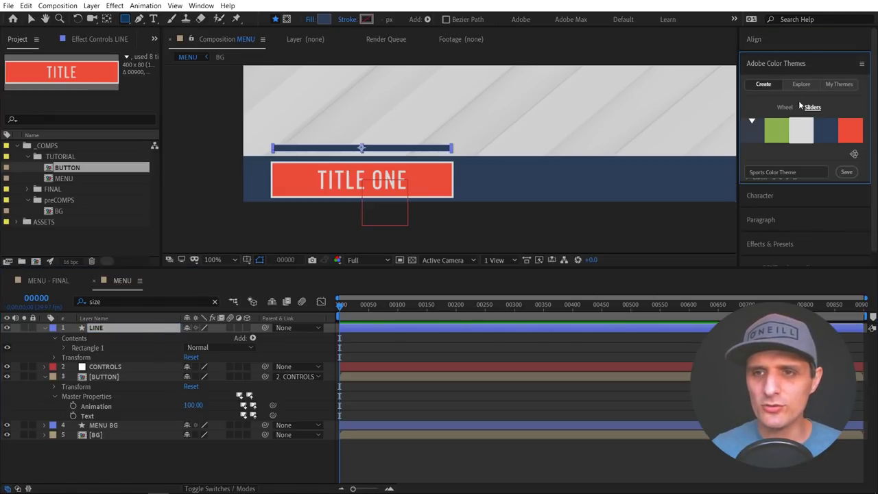
{"action": "left_click", "coordinate": [323, 20]}
{"action": "left_click", "coordinate": [350, 111]}
{"action": "left_click", "coordinate": [615, 134]}
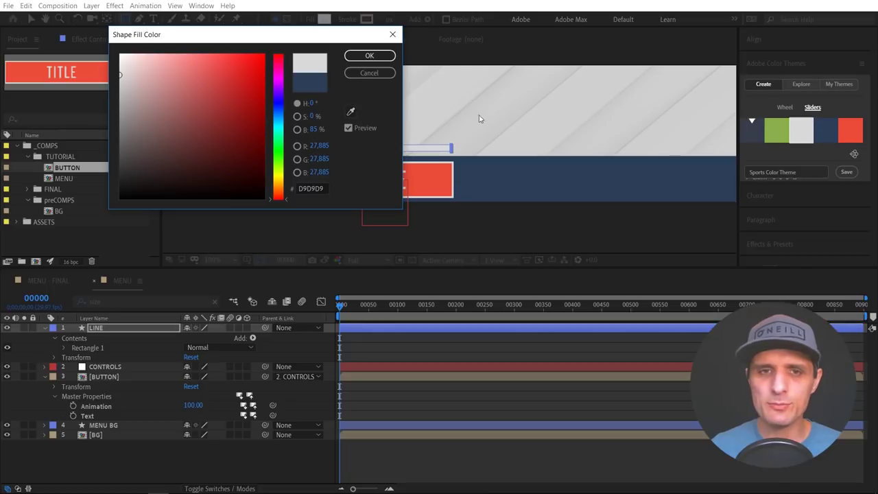
{"action": "left_click", "coordinate": [369, 55]}
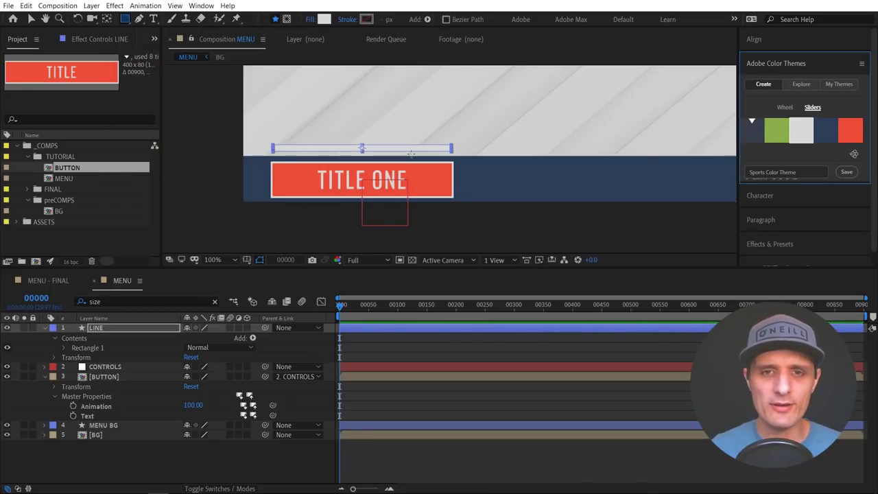
Move the LINE layer down so it sits on the menu bar's upper edge, close above the TITLE ONE button
{"action": "left_click", "coordinate": [320, 345]}
{"action": "left_click", "coordinate": [164, 328]}
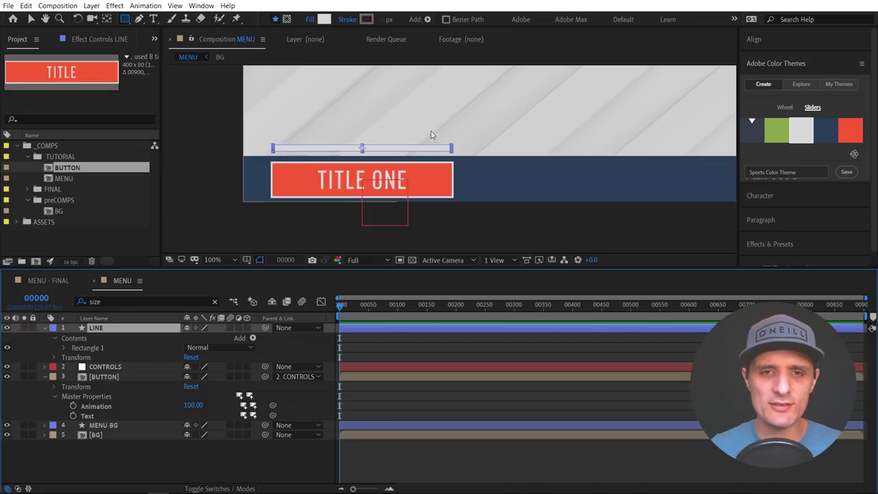
{"action": "key", "text": "v"}
{"action": "left_click_drag", "start_coordinate": [425, 148], "coordinate": [425, 157]}
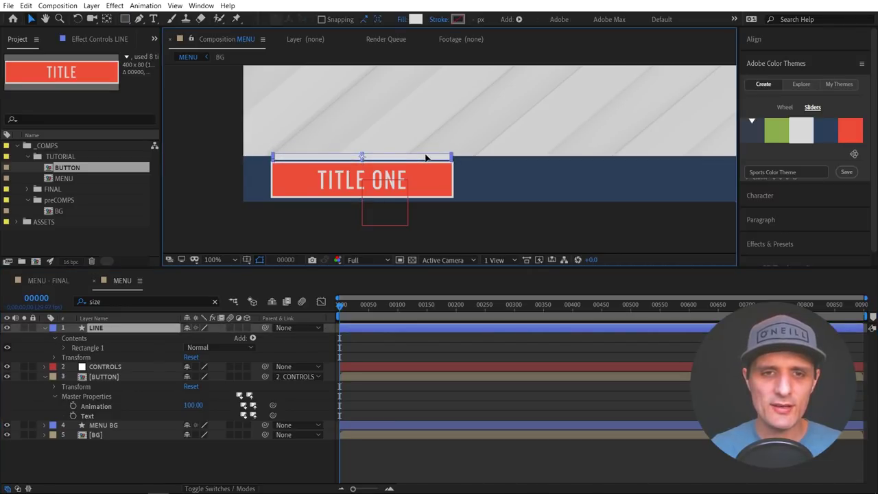
{"action": "key", "text": "."}
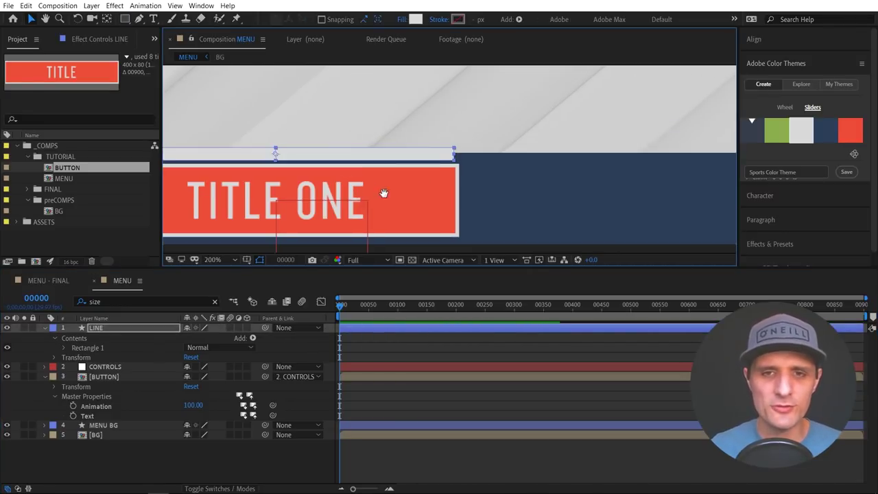
{"action": "left_click_drag", "start_coordinate": [367, 197], "coordinate": [498, 161]}
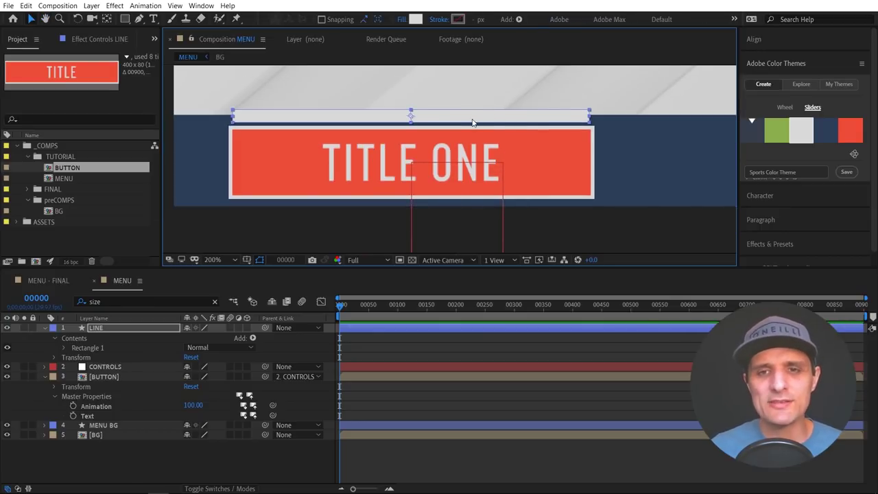
Filter the timeline properties by "size" to reveal and select the Size of LINE's Rectangle Path 1
{"action": "left_click", "coordinate": [538, 150]}
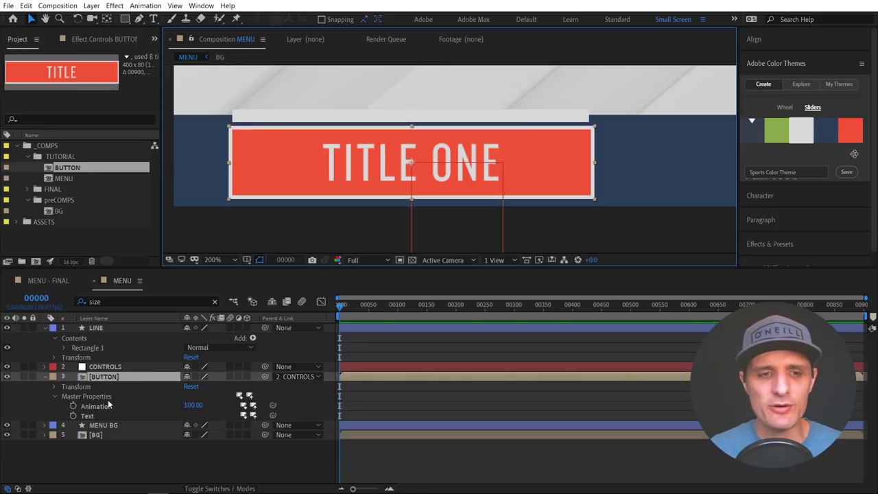
{"action": "left_click", "coordinate": [120, 366]}
{"action": "left_click", "coordinate": [124, 329]}
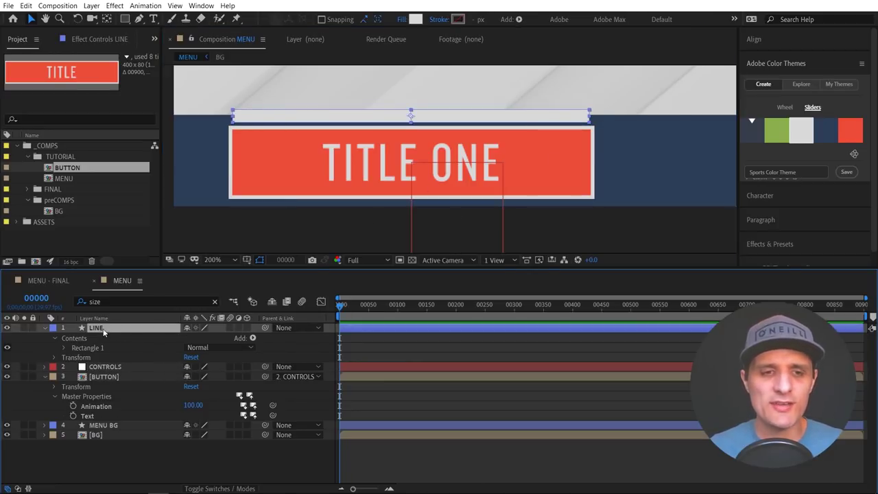
{"action": "left_click", "coordinate": [125, 299]}
{"action": "type", "text": "size"}
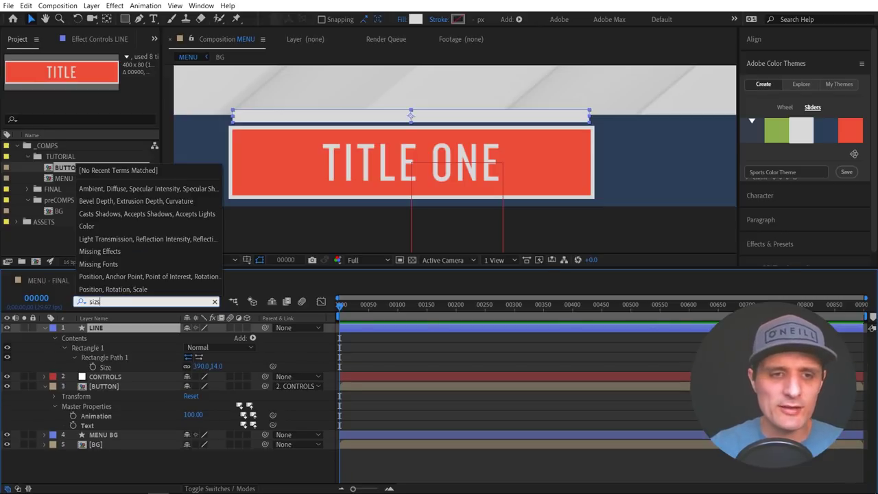
{"action": "key", "text": "BackSpace"}
{"action": "type", "text": "e"}
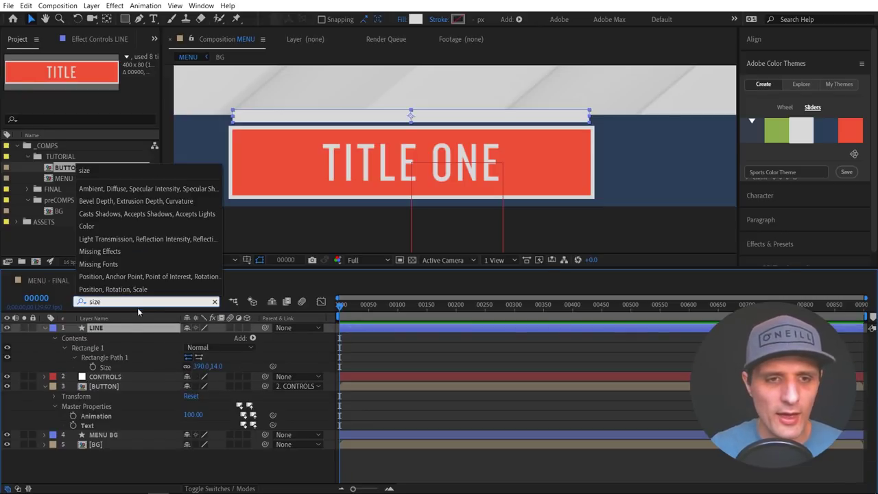
{"action": "left_click", "coordinate": [118, 368]}
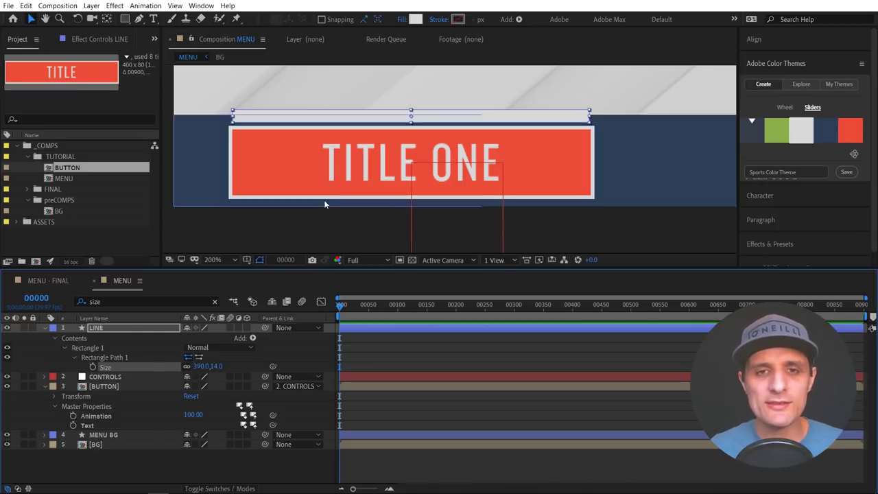
Place the LINE layer directly below CONTROLS in the layer stack and parent it to CONTROLS
{"action": "left_click", "coordinate": [109, 388]}
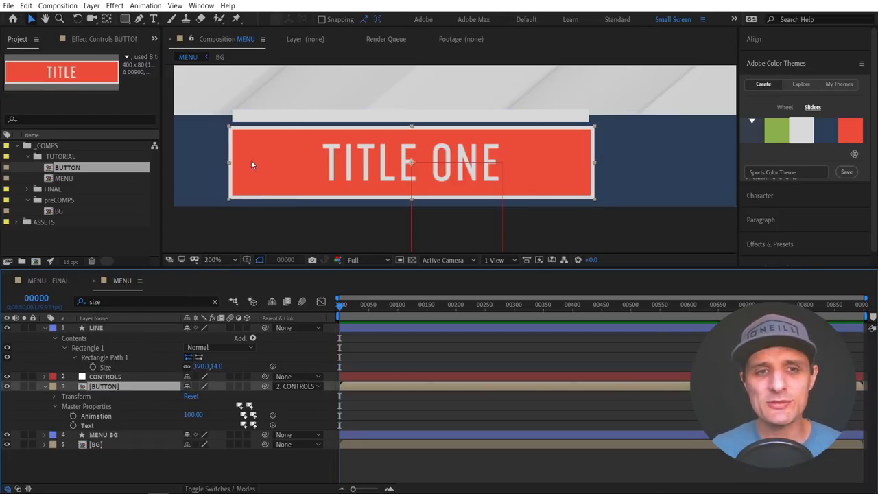
{"action": "left_click", "coordinate": [112, 328]}
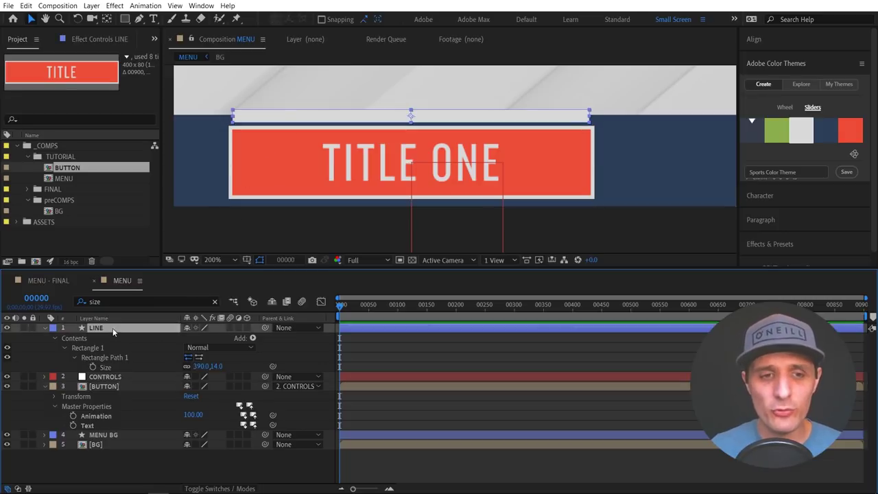
{"action": "left_click_drag", "start_coordinate": [110, 340], "coordinate": [118, 382]}
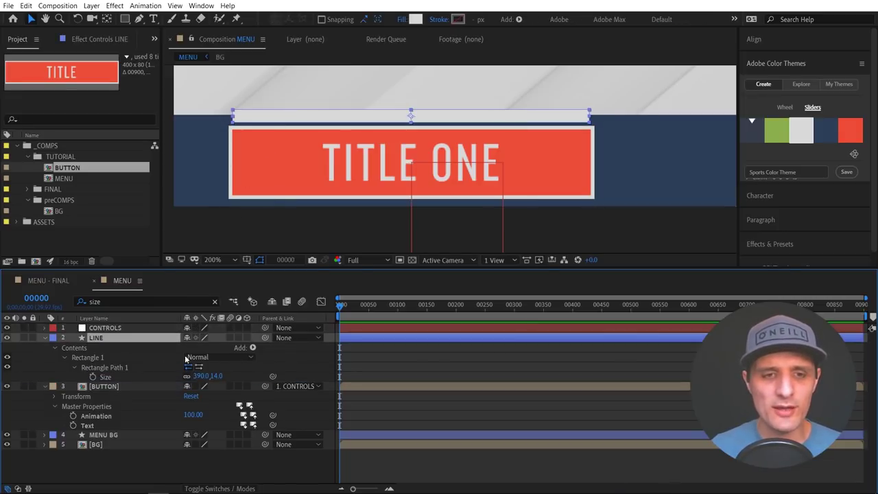
{"action": "left_click_drag", "start_coordinate": [265, 338], "coordinate": [110, 329]}
{"action": "left_click", "coordinate": [114, 330]}
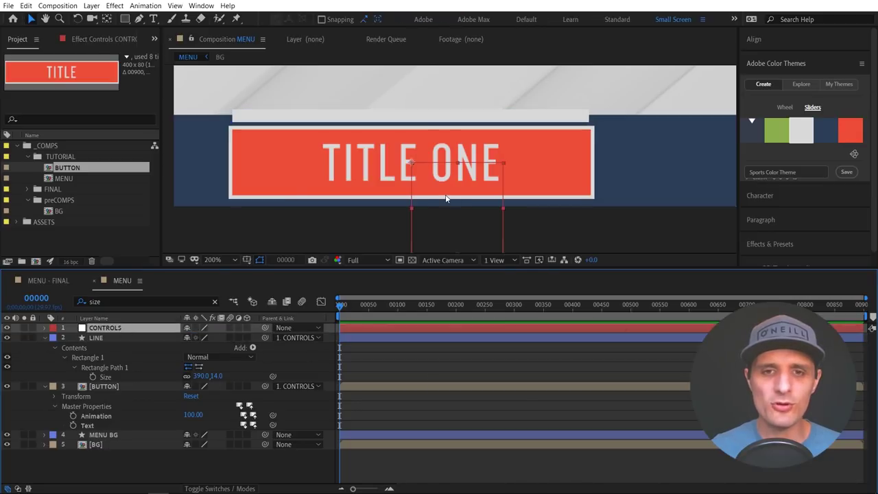
{"action": "scroll", "coordinate": [436, 198], "scroll_direction": "down", "scroll_amount": 2}
{"action": "mouse_move", "coordinate": [449, 199]}
{"action": "left_mouse_down"}
{"action": "mouse_move", "coordinate": [494, 202]}
{"action": "mouse_move", "coordinate": [449, 198]}
{"action": "left_mouse_up"}
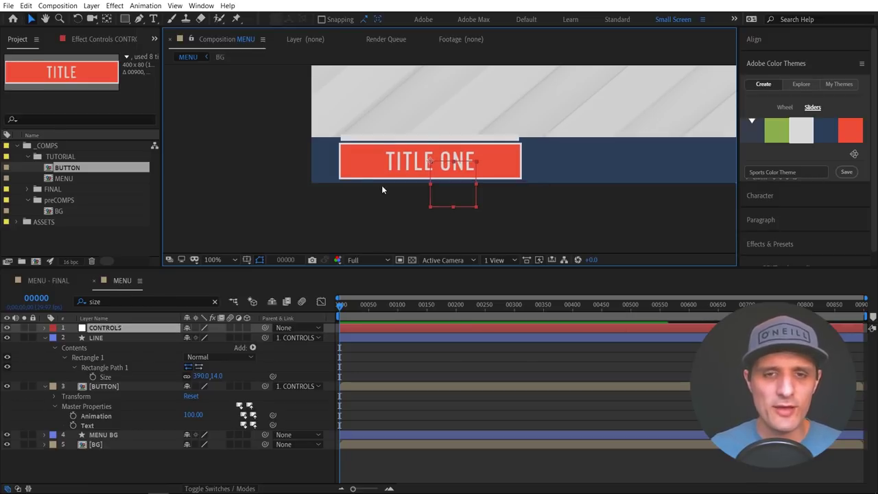
{"action": "scroll", "coordinate": [377, 185], "scroll_direction": "up", "scroll_amount": 4}
{"action": "left_click_drag", "start_coordinate": [372, 186], "coordinate": [435, 187]}
{"action": "scroll", "coordinate": [435, 187], "scroll_direction": "down", "scroll_amount": 2}
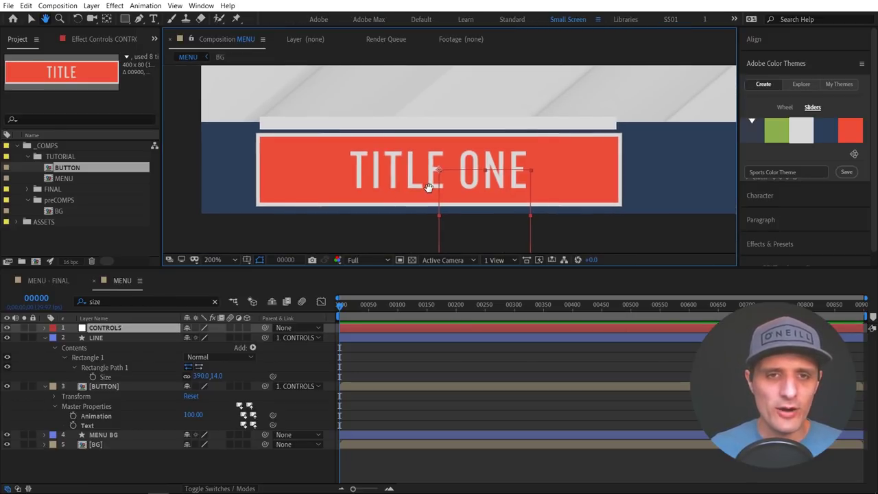
Add an expression to LINE's rectangle Size that begins with bttn = thisComp.layer("BUTTON");, linking the BUTTON layer
{"action": "left_click", "coordinate": [93, 376], "text": "alt"}
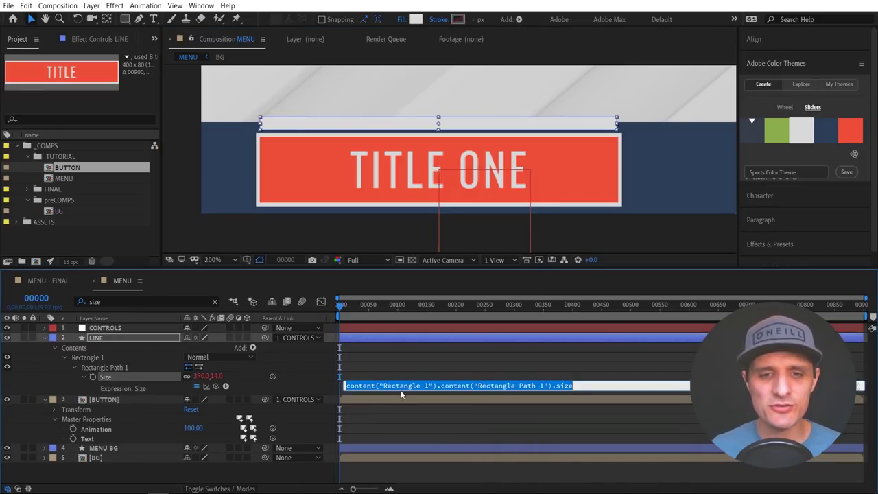
{"action": "left_click_drag", "start_coordinate": [401, 390], "coordinate": [384, 423]}
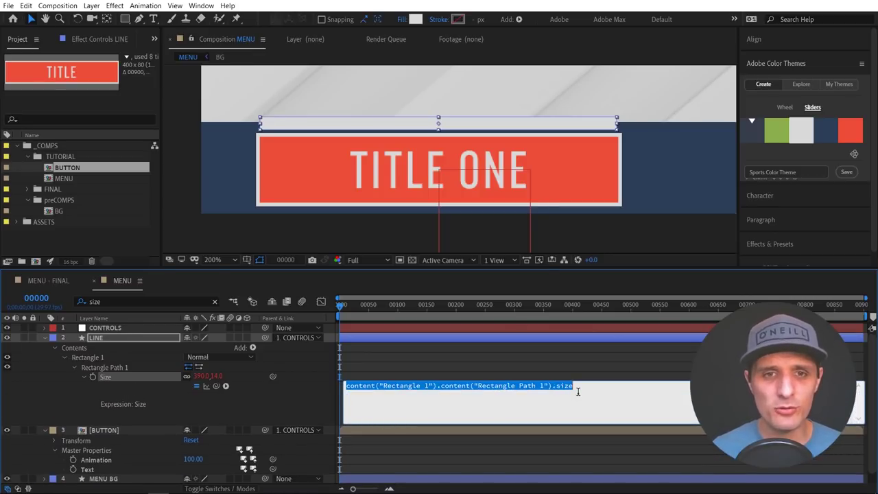
{"action": "type", "text": "b"}
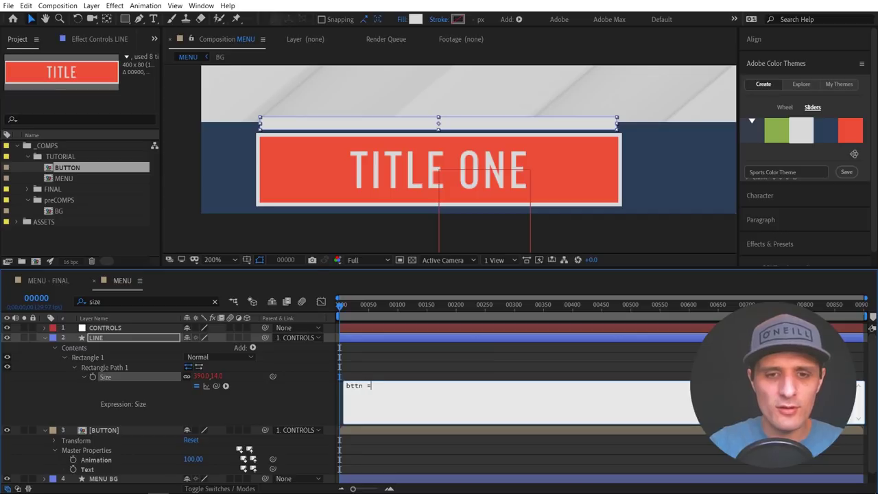
{"action": "type", "text": "ttn ="}
{"action": "left_click_drag", "start_coordinate": [218, 386], "coordinate": [141, 431]}
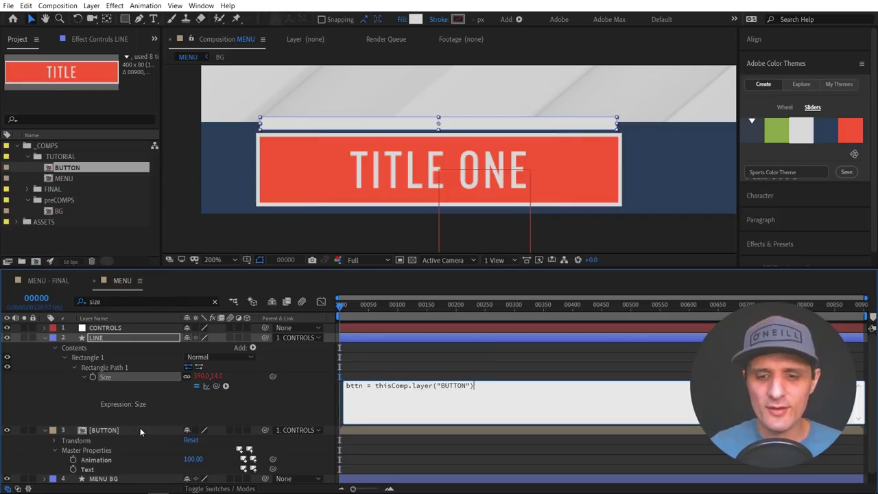
{"action": "type", "text": ";"}
{"action": "key", "text": "Return"}
{"action": "key", "text": "Return"}
Complete the Size expression with the output [bttn.width, 10], apply it and select the line in the composition
{"action": "type", "text": "[]"}
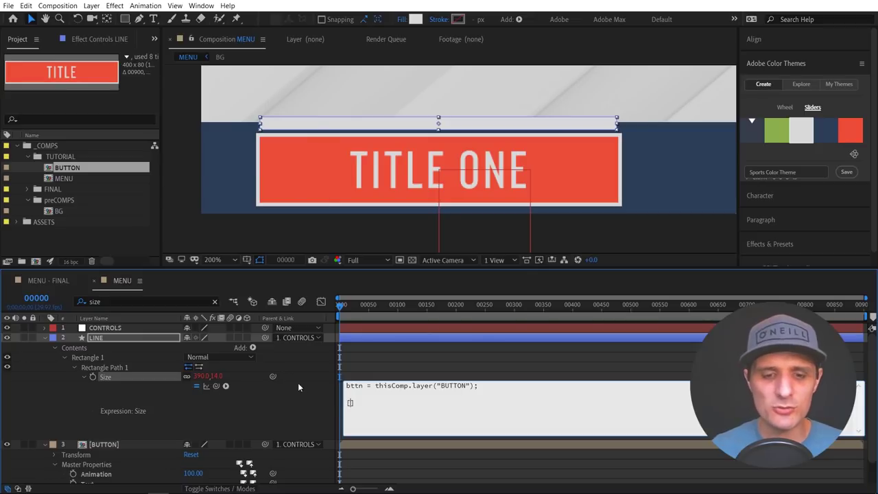
{"action": "type", "text": "[bttn]"}
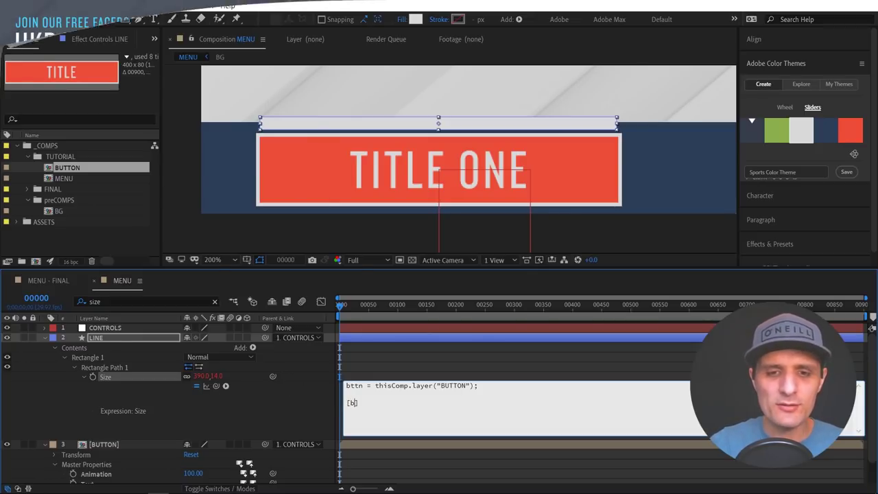
{"action": "type", "text": "."}
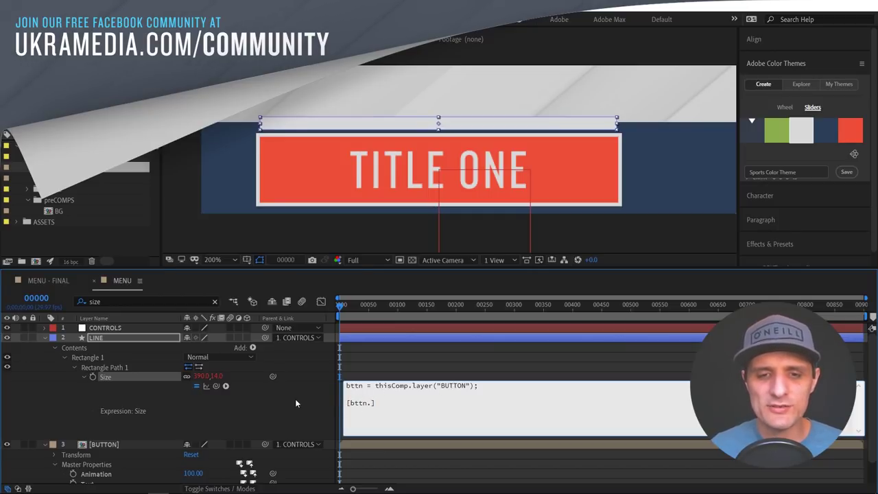
{"action": "type", "text": "width"}
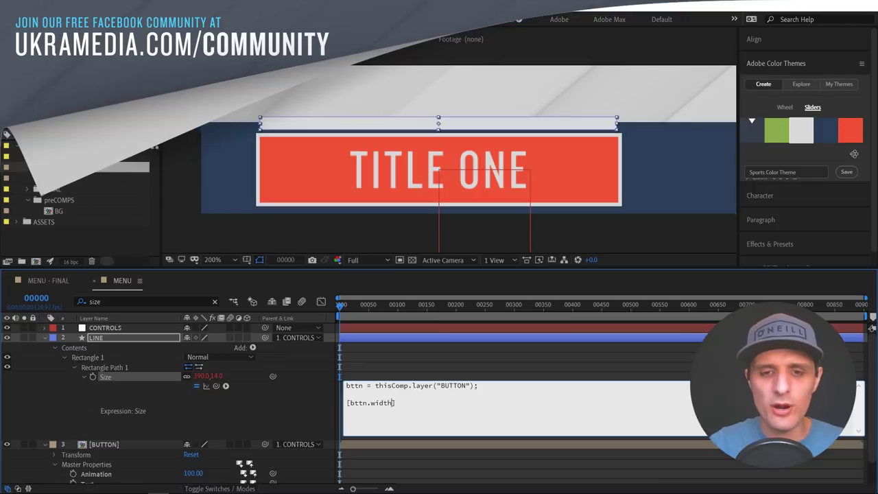
{"action": "type", "text": ","}
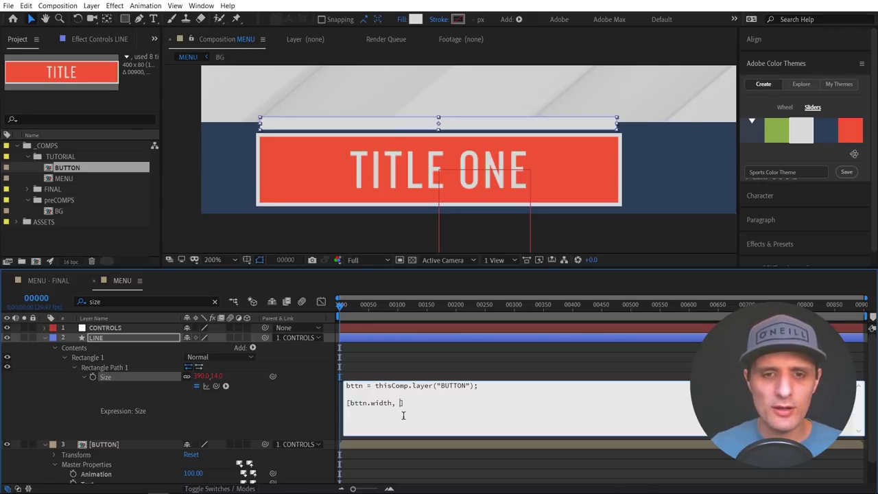
{"action": "type", "text": "10"}
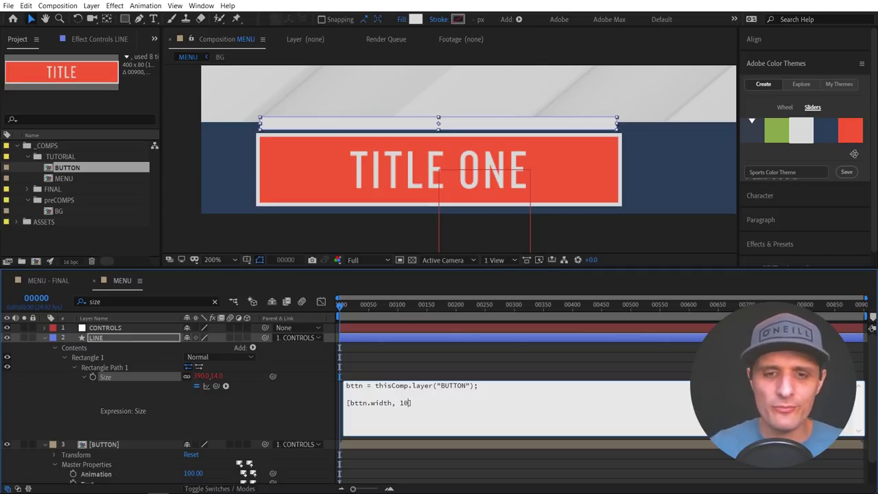
{"action": "left_click", "coordinate": [316, 406]}
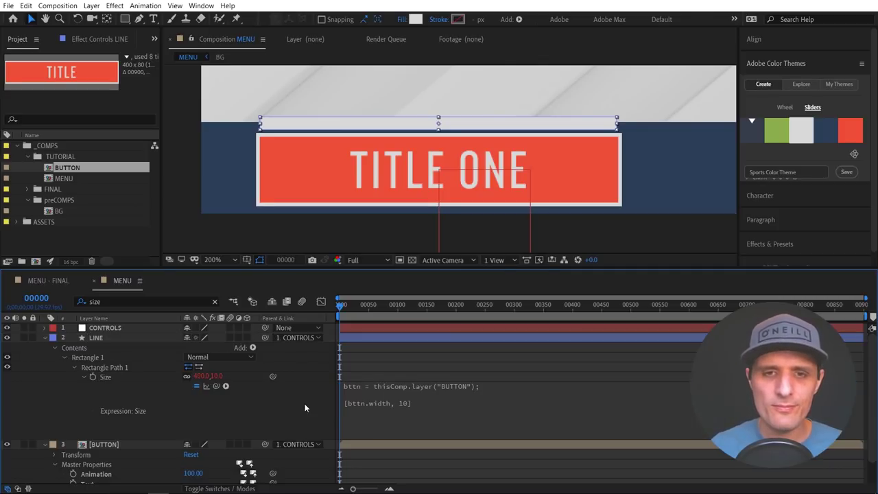
{"action": "left_click", "coordinate": [286, 125]}
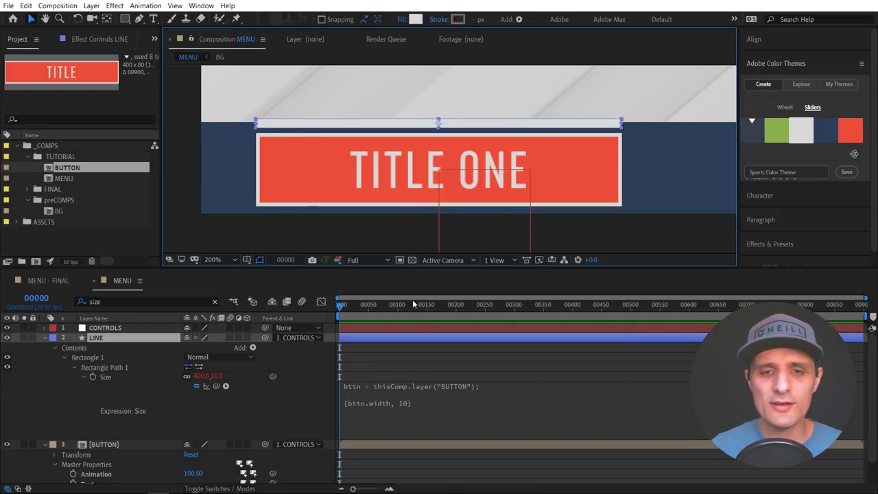
Insert a second line reading lineHeight = below the bttn variable in LINE's Size expression, and leave the expression editor
{"action": "left_click", "coordinate": [412, 406]}
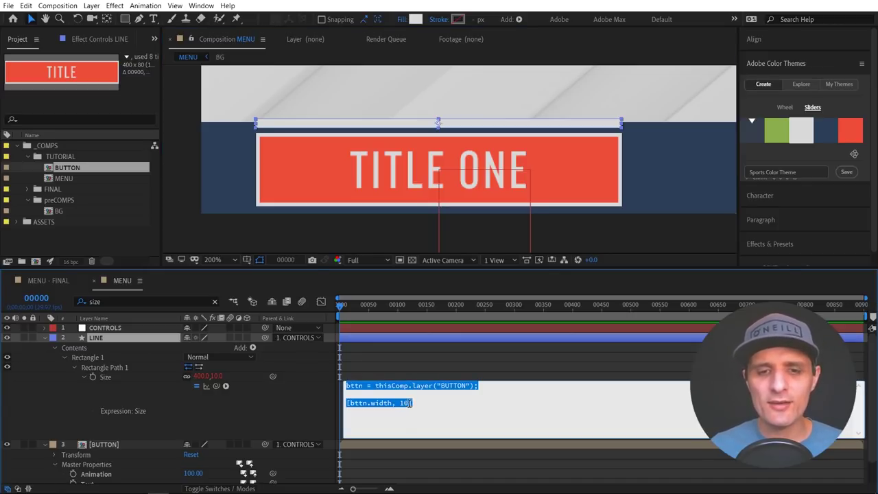
{"action": "left_click", "coordinate": [409, 403]}
{"action": "double_click", "coordinate": [404, 402]}
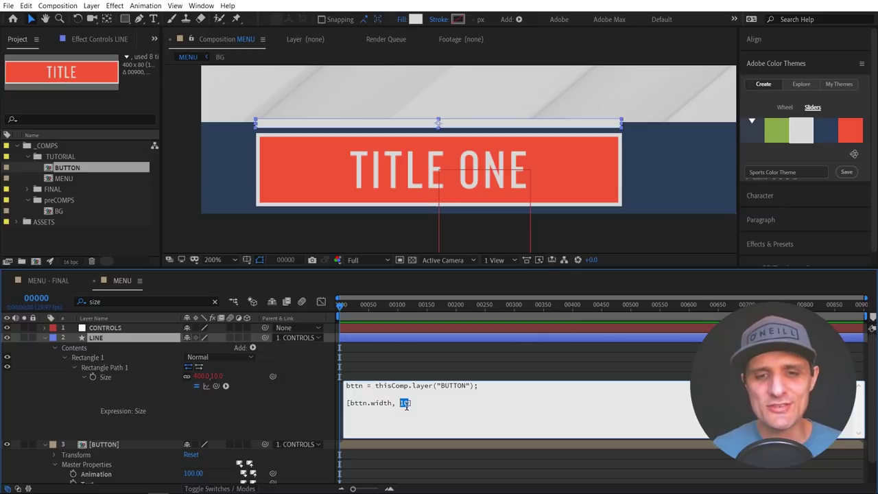
{"action": "left_click", "coordinate": [481, 387]}
{"action": "key", "text": "Return"}
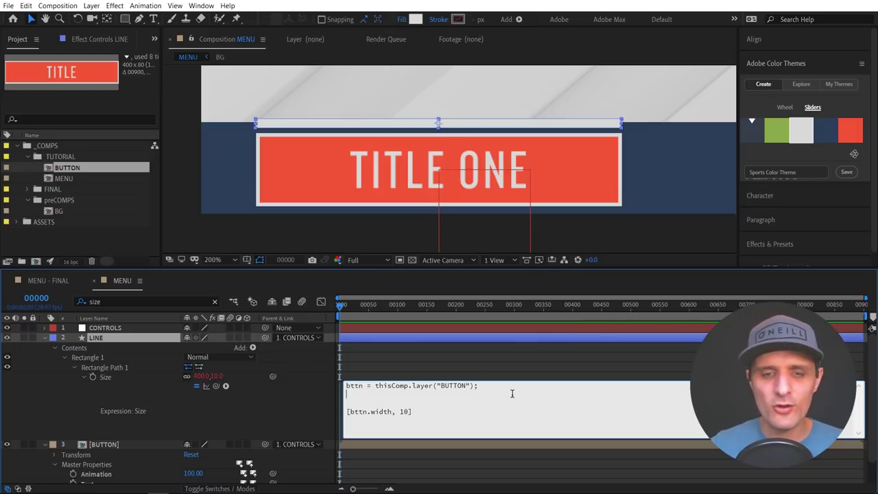
{"action": "type", "text": "lineHeight ="}
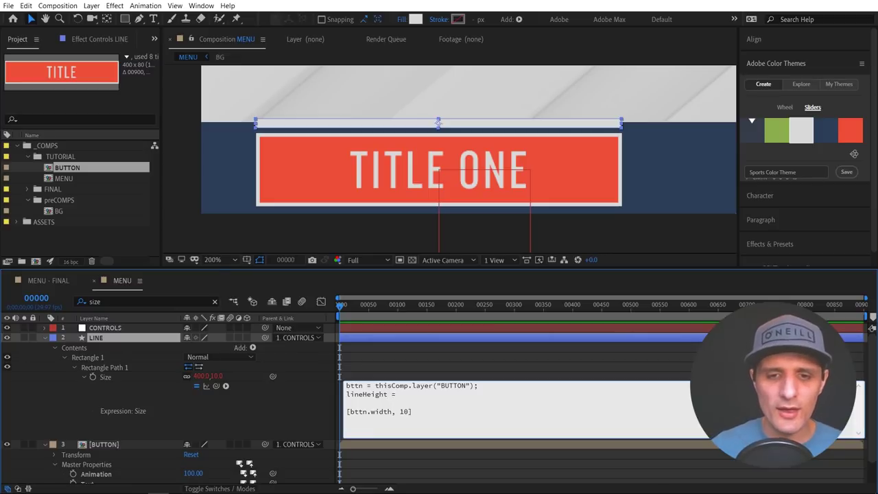
{"action": "left_click", "coordinate": [155, 344]}
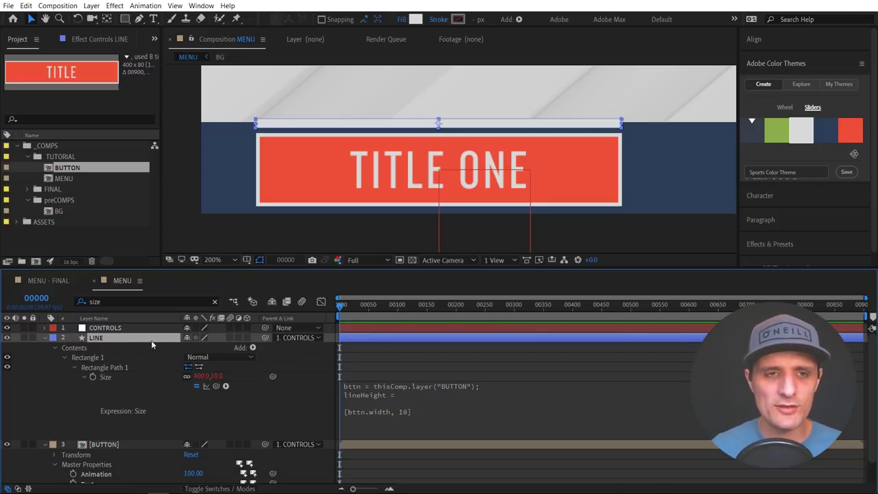
Add a Slider Control effect to the LINE layer and rename it Line Height
{"action": "left_click", "coordinate": [85, 40]}
{"action": "right_click", "coordinate": [49, 129]}
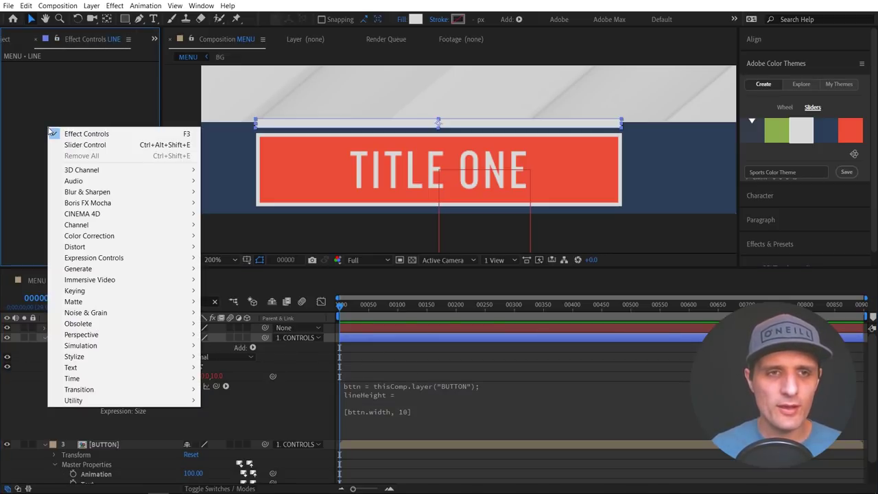
{"action": "mouse_move", "coordinate": [192, 259]}
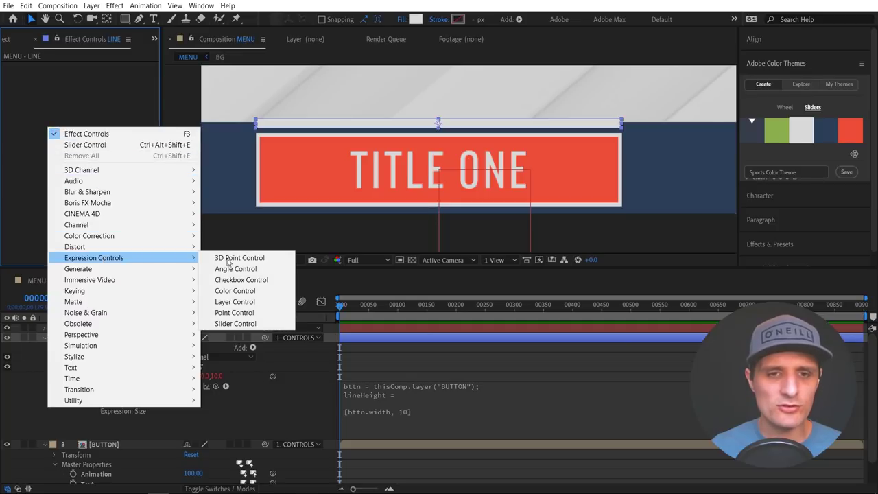
{"action": "left_click", "coordinate": [233, 323]}
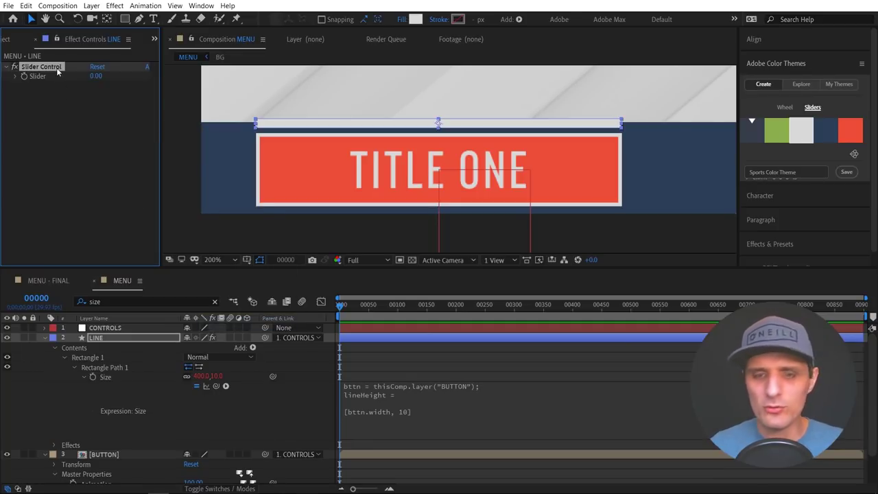
{"action": "key", "text": "Return"}
{"action": "type", "text": "ine Height"}
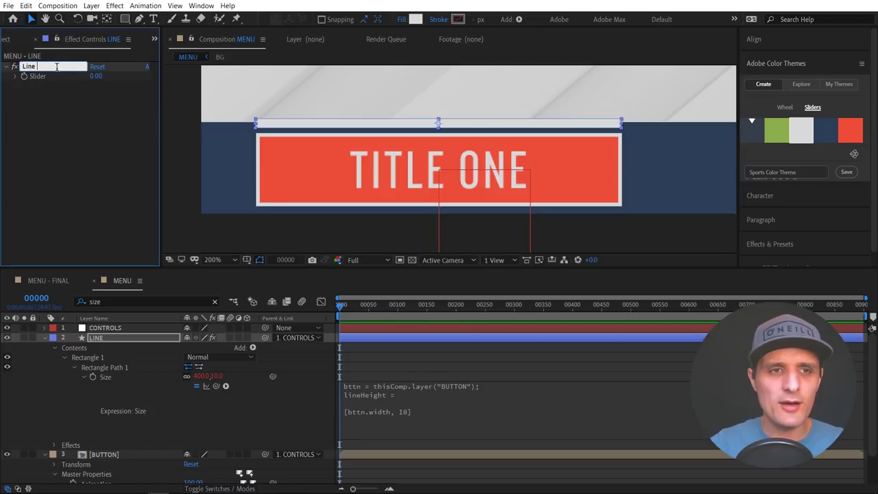
{"action": "key", "text": "Return"}
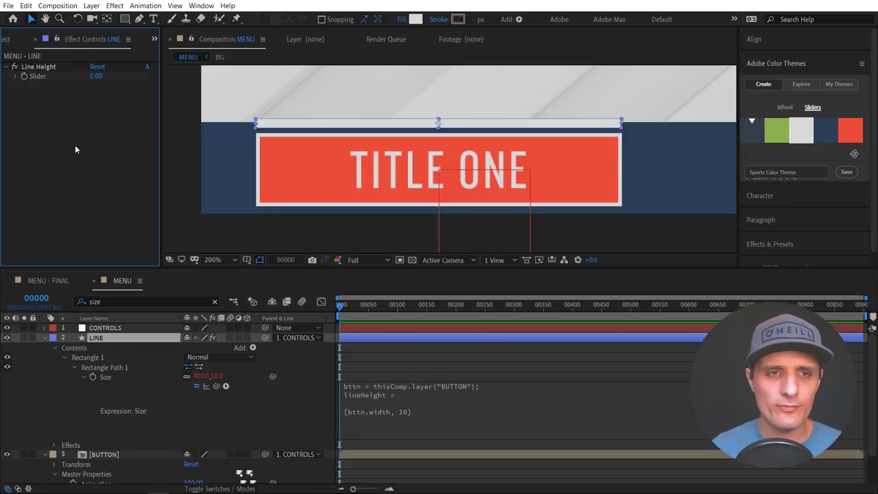
Complete the lineHeight variable in the Size expression by linking it to the Line Height slider, ending the line with a semicolon
{"action": "left_click", "coordinate": [428, 389]}
{"action": "left_click", "coordinate": [410, 394]}
{"action": "left_click_drag", "start_coordinate": [219, 389], "coordinate": [38, 76]}
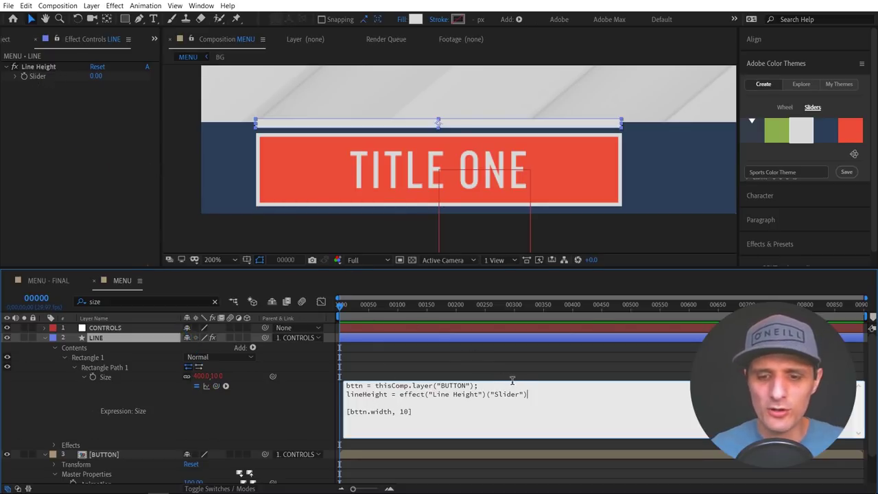
{"action": "type", "text": ";"}
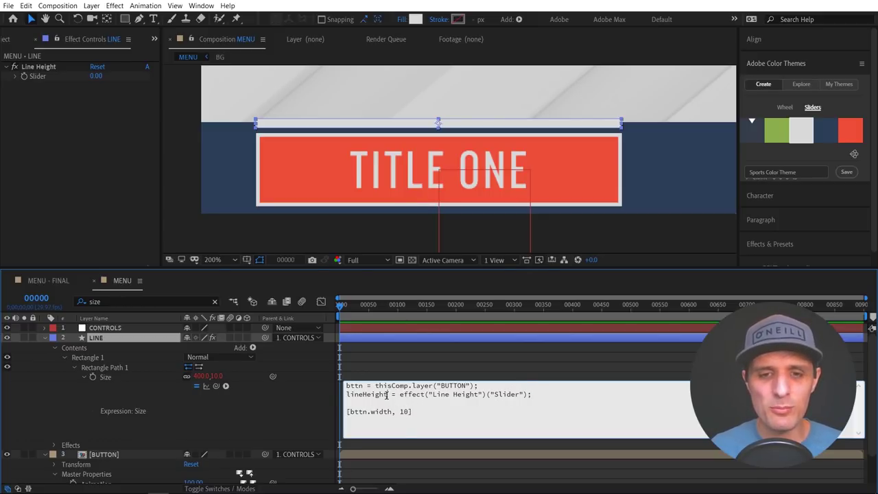
Replace the fixed 10 in the Size expression's output with lineHeight, giving [bttn.width, lineHeight], and apply it
{"action": "left_click_drag", "start_coordinate": [388, 394], "coordinate": [339, 394]}
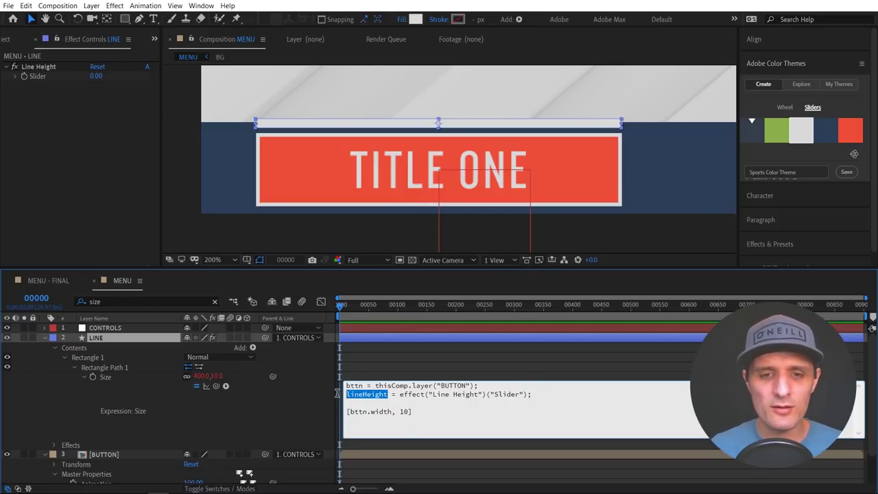
{"action": "key", "text": "ctrl+c"}
{"action": "double_click", "coordinate": [404, 410]}
{"action": "key", "text": "ctrl+v"}
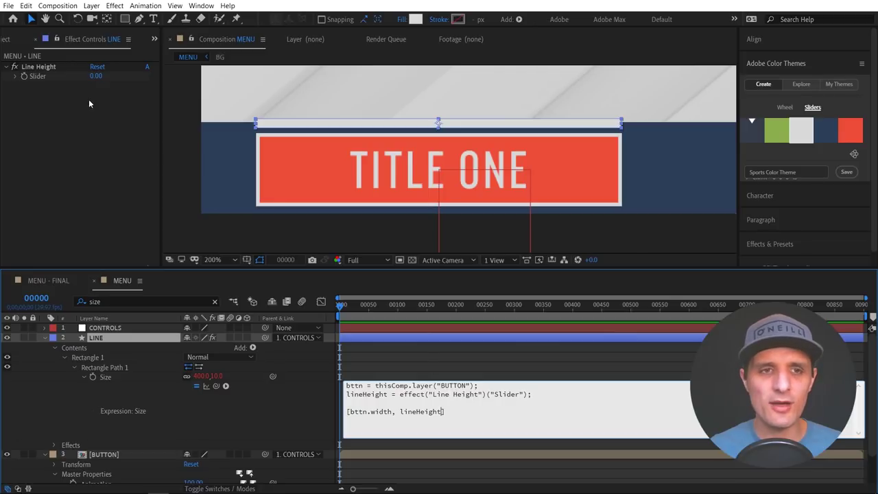
{"action": "left_click", "coordinate": [313, 411]}
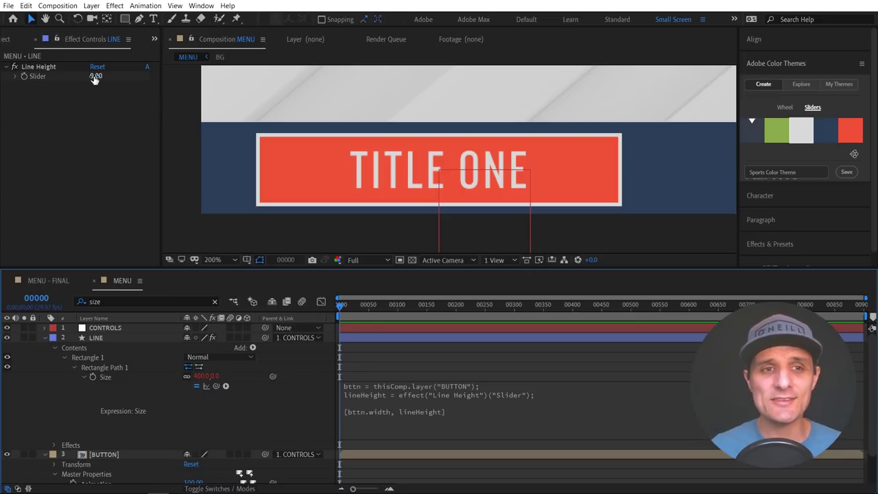
Try out the Line Height slider on LINE, and set it to 10
{"action": "left_click_drag", "start_coordinate": [94, 76], "coordinate": [103, 76]}
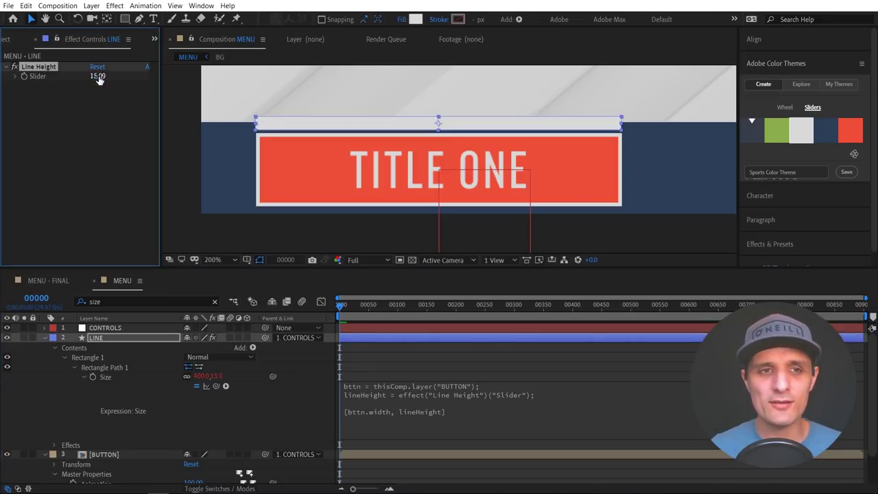
{"action": "left_click", "coordinate": [98, 76]}
{"action": "type", "text": "10"}
{"action": "key", "text": "Return"}
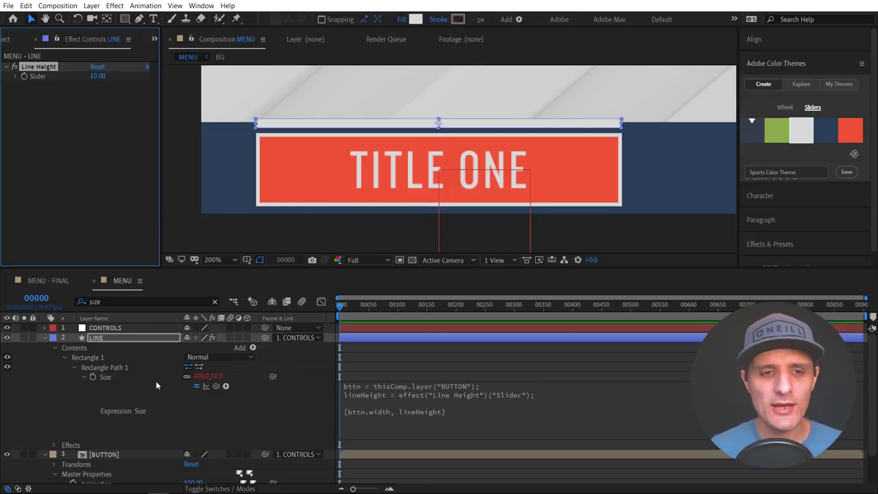
Move LINE down toward the button in the composition, and nudge it back up to a position of about -0.5, -51
{"action": "left_click", "coordinate": [131, 340]}
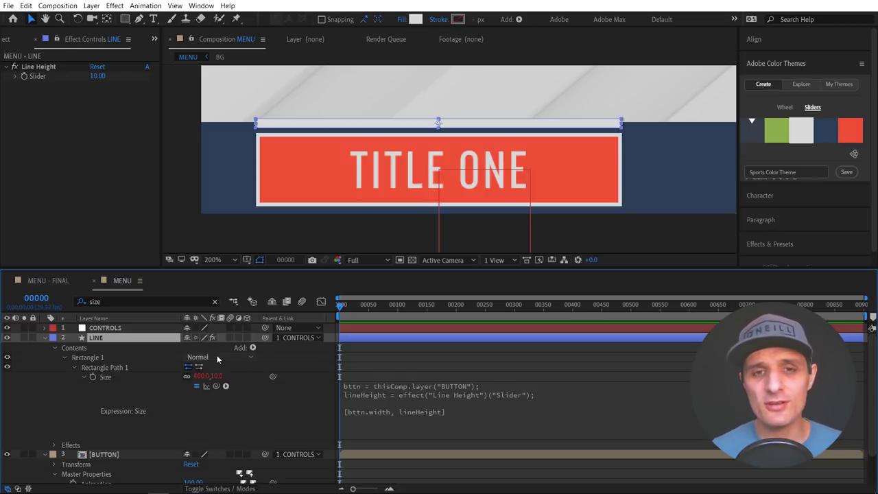
{"action": "left_click_drag", "start_coordinate": [307, 128], "coordinate": [307, 133]}
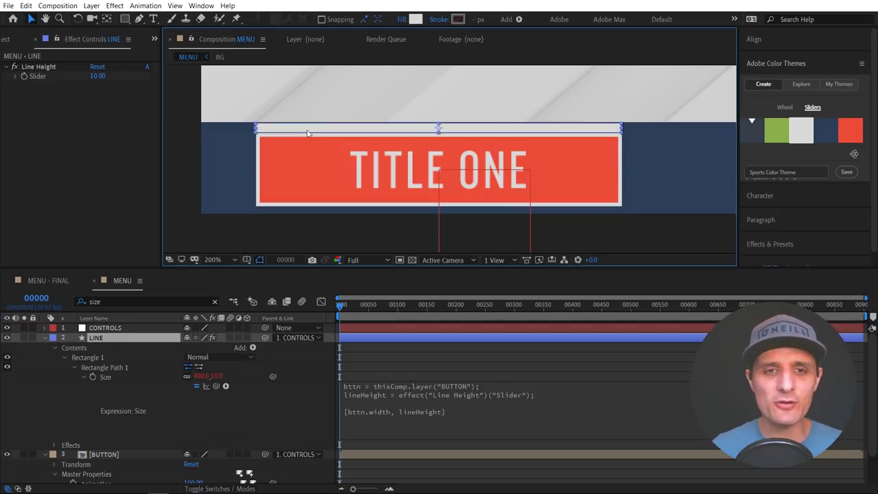
{"action": "left_click", "coordinate": [118, 338]}
{"action": "left_click", "coordinate": [353, 123]}
{"action": "key", "text": "Up"}
{"action": "key", "text": "Up"}
{"action": "key", "text": "Up"}
{"action": "key", "text": "Up"}
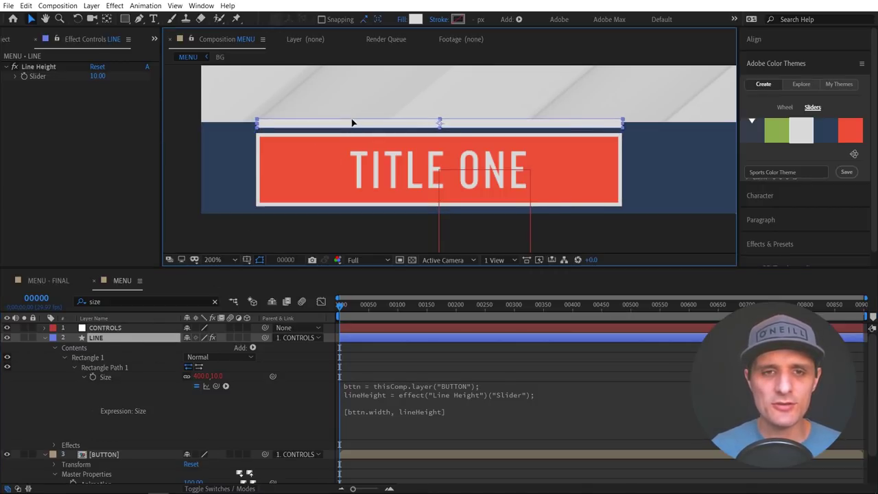
Reveal the Position of the LINE and BUTTON layers, and separate LINE's Position into X and Y dimensions
{"action": "left_click", "coordinate": [157, 338]}
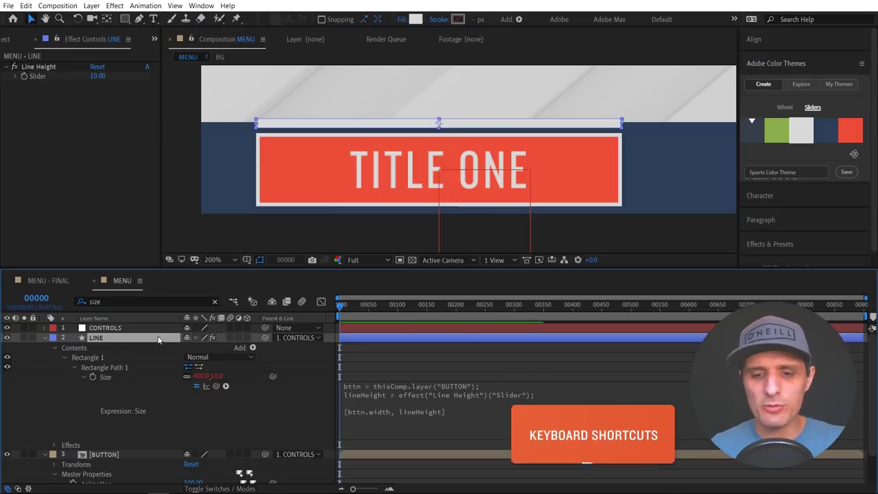
{"action": "key", "text": "p"}
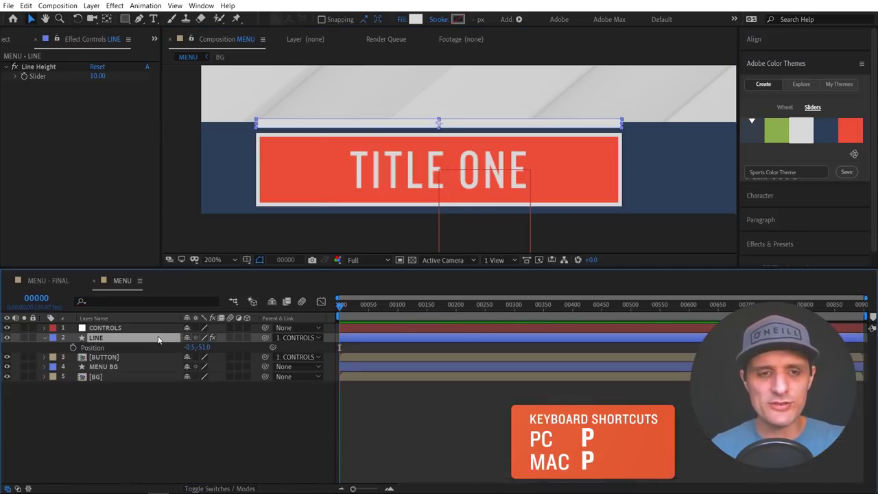
{"action": "left_click", "coordinate": [112, 359]}
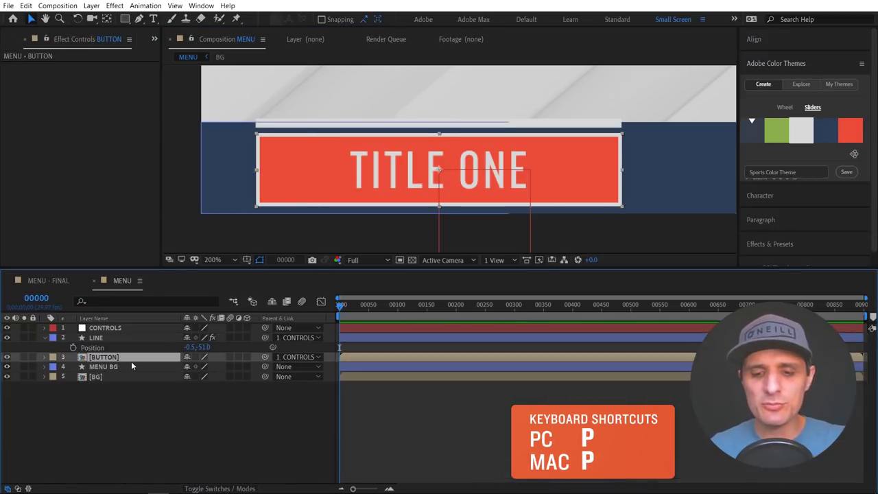
{"action": "key", "text": "p"}
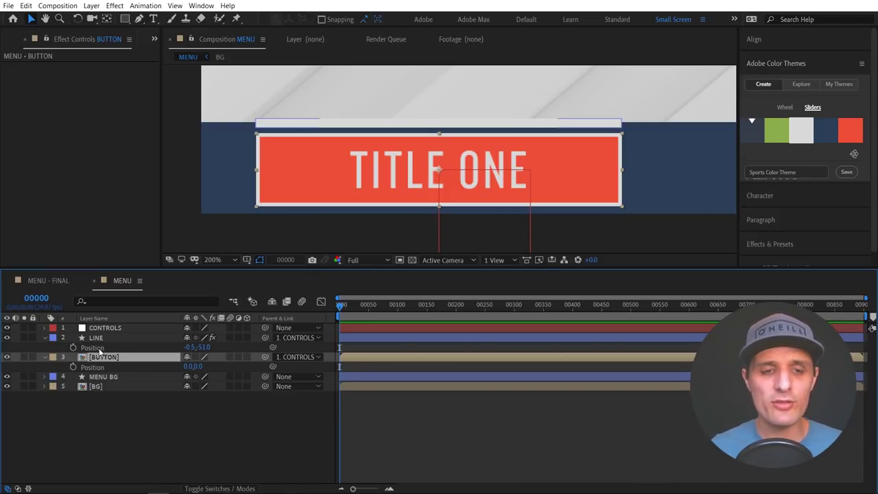
{"action": "right_click", "coordinate": [98, 349]}
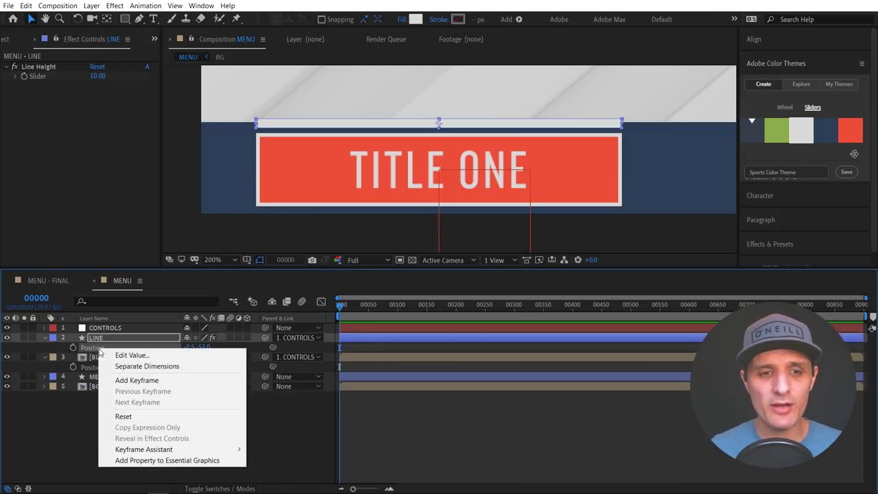
{"action": "left_click", "coordinate": [135, 368]}
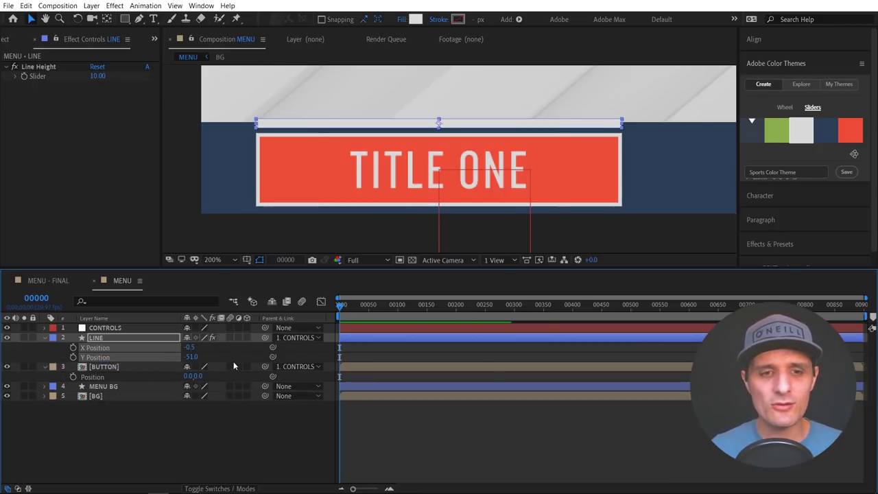
{"action": "left_click", "coordinate": [97, 348]}
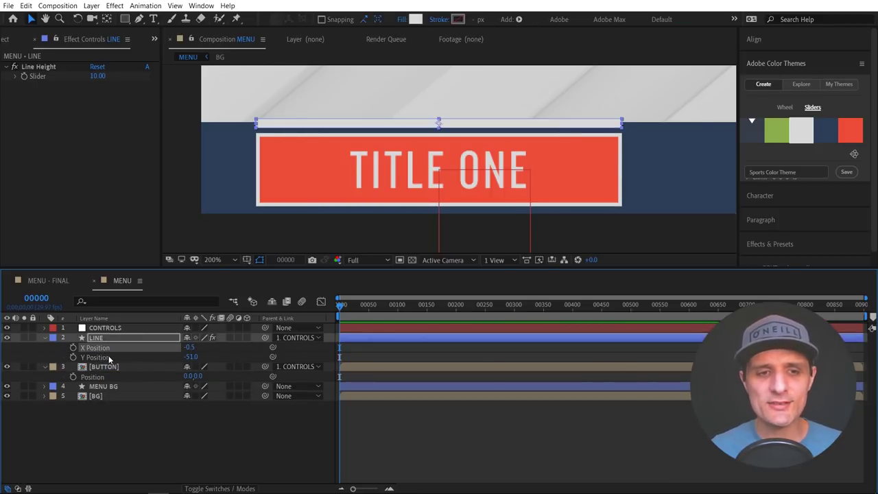
{"action": "left_click", "coordinate": [105, 357]}
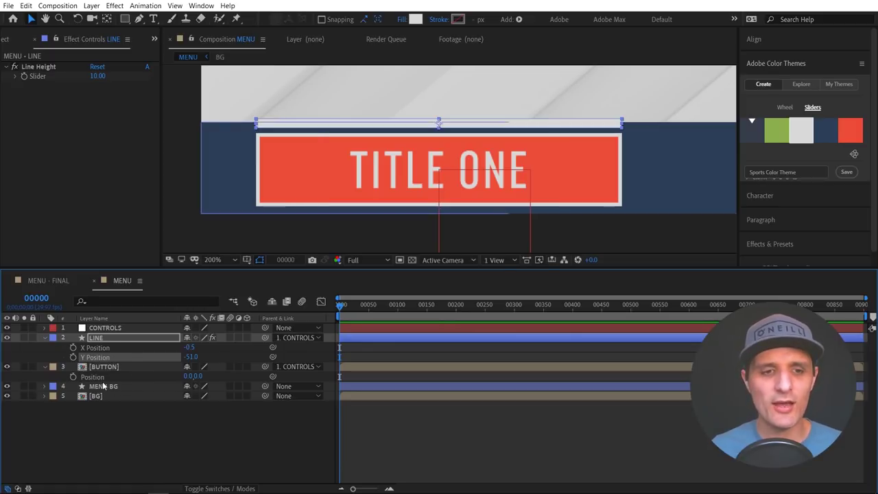
Separate the BUTTON layer's Position into X and Y dimensions
{"action": "left_click", "coordinate": [104, 377]}
{"action": "right_click", "coordinate": [102, 379]}
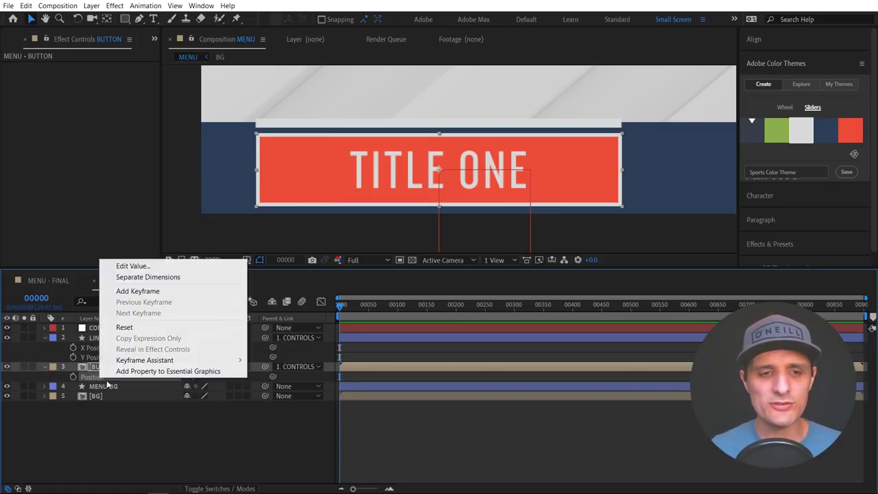
{"action": "left_click", "coordinate": [153, 279]}
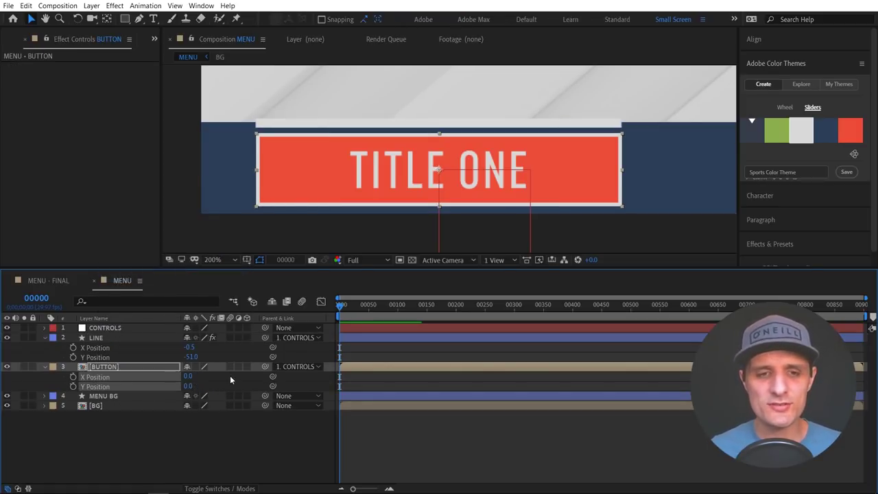
{"action": "left_click", "coordinate": [110, 377]}
{"action": "left_click", "coordinate": [107, 386]}
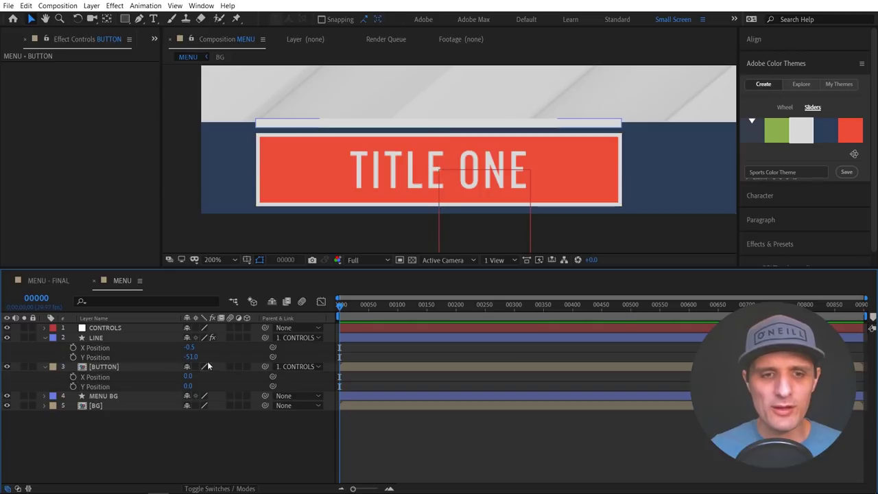
Try changing LINE's Y Position value, and undo the change
{"action": "left_click_drag", "start_coordinate": [190, 357], "coordinate": [194, 363]}
{"action": "key", "text": "ctrl+z"}
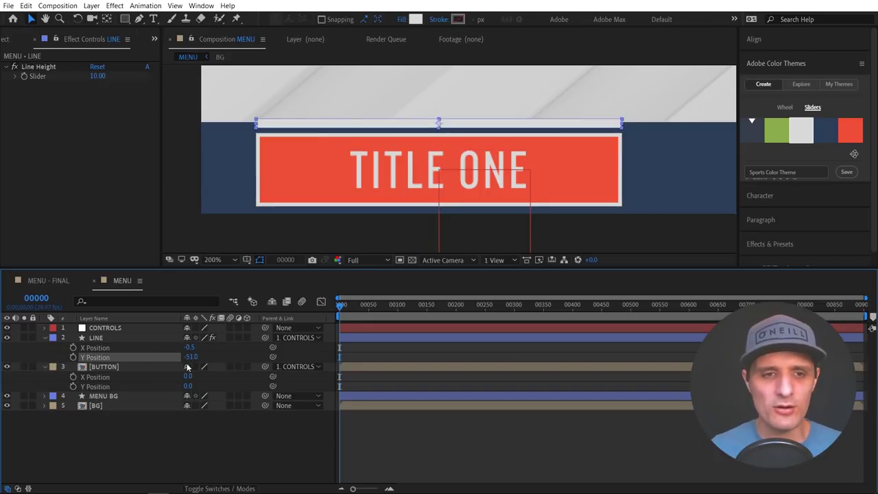
{"action": "left_click", "coordinate": [96, 337]}
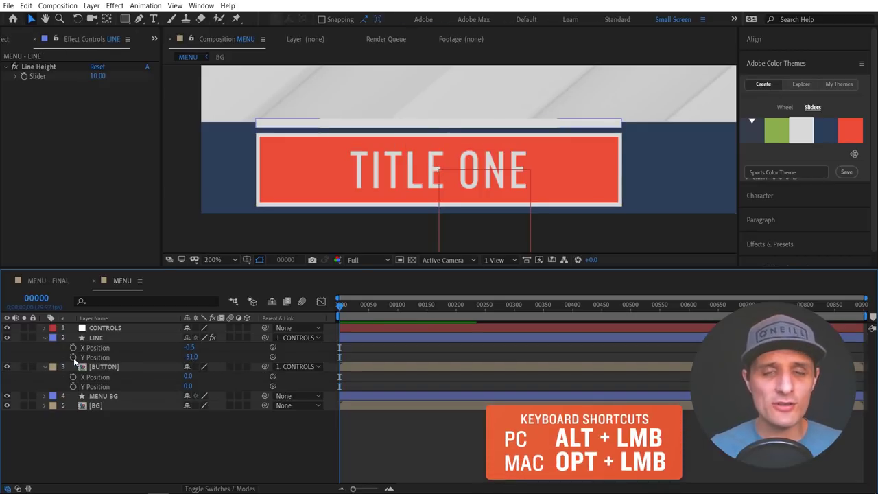
Add an expression to LINE's Y Position that defines the variable bttn = thisComp.layer("BUTTON");
{"action": "left_click", "coordinate": [73, 357], "text": "alt"}
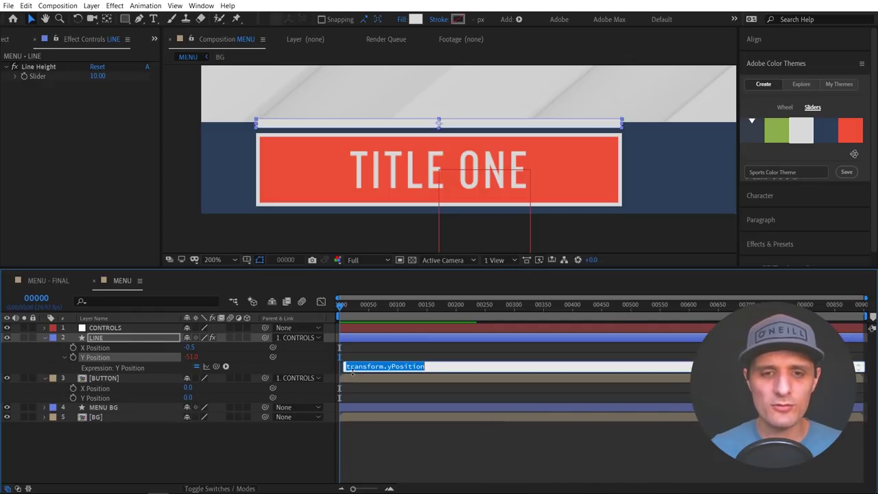
{"action": "left_click_drag", "start_coordinate": [351, 386], "coordinate": [353, 394]}
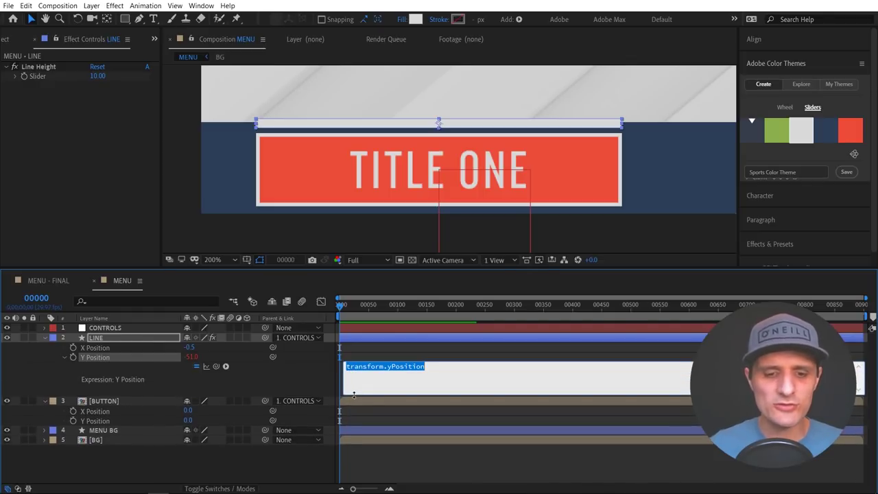
{"action": "type", "text": "bttn"}
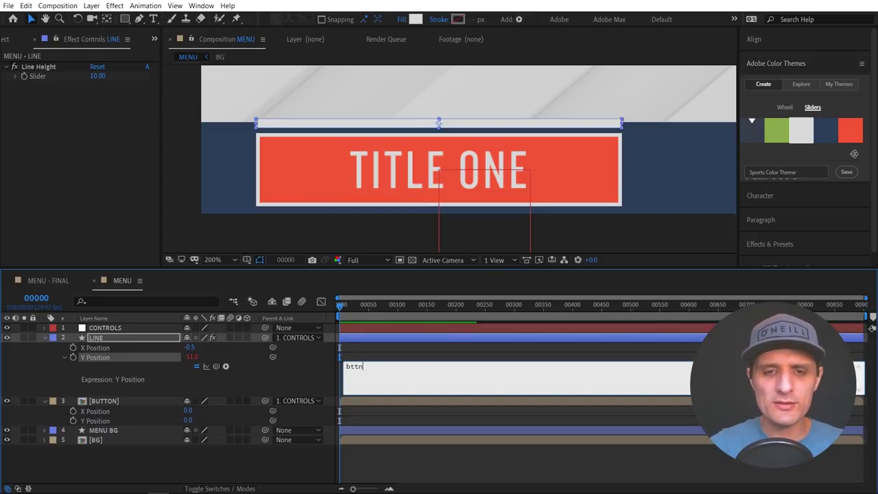
{"action": "type", "text": " ="}
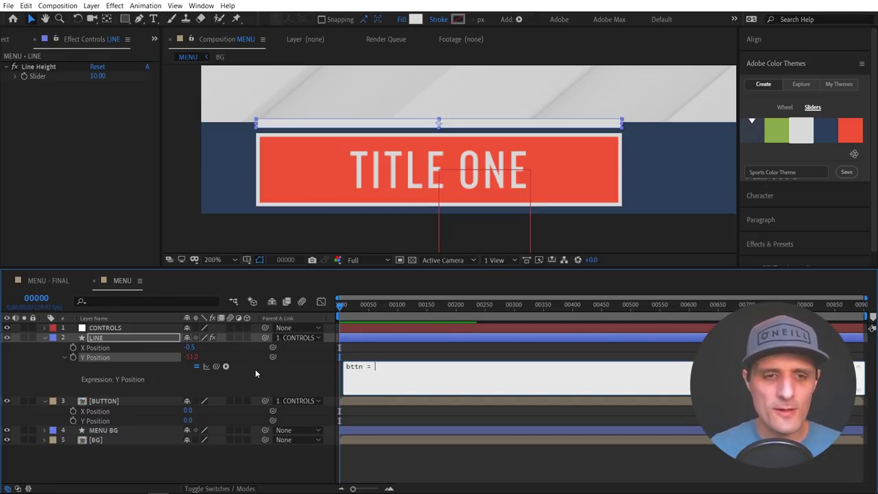
{"action": "left_click_drag", "start_coordinate": [217, 366], "coordinate": [138, 416]}
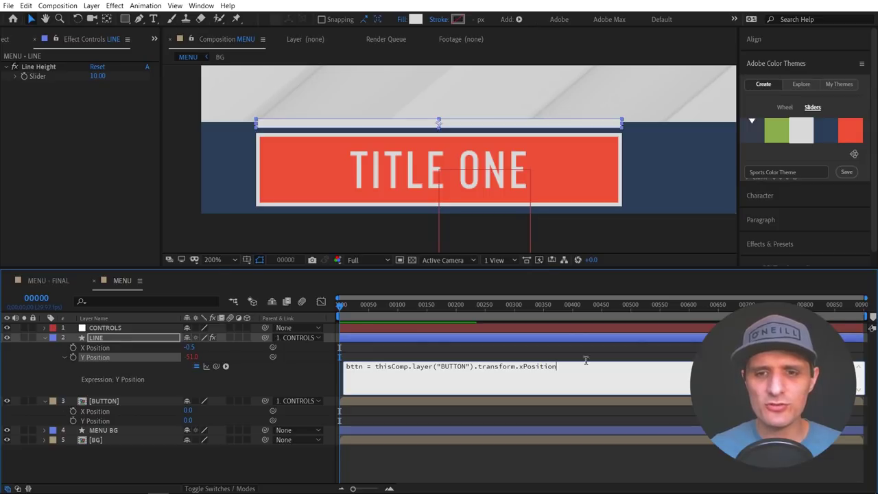
{"action": "left_click_drag", "start_coordinate": [576, 367], "coordinate": [375, 368]}
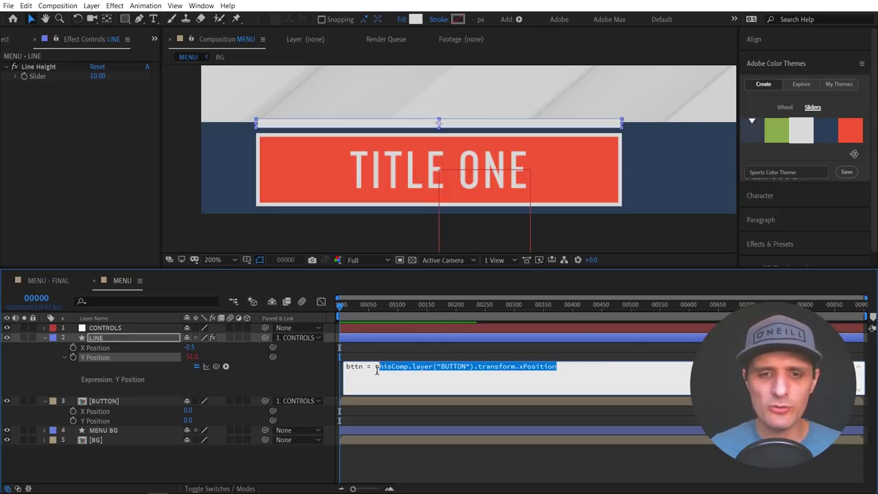
{"action": "left_click_drag", "start_coordinate": [206, 365], "coordinate": [134, 403]}
{"action": "type", "text": ";"}
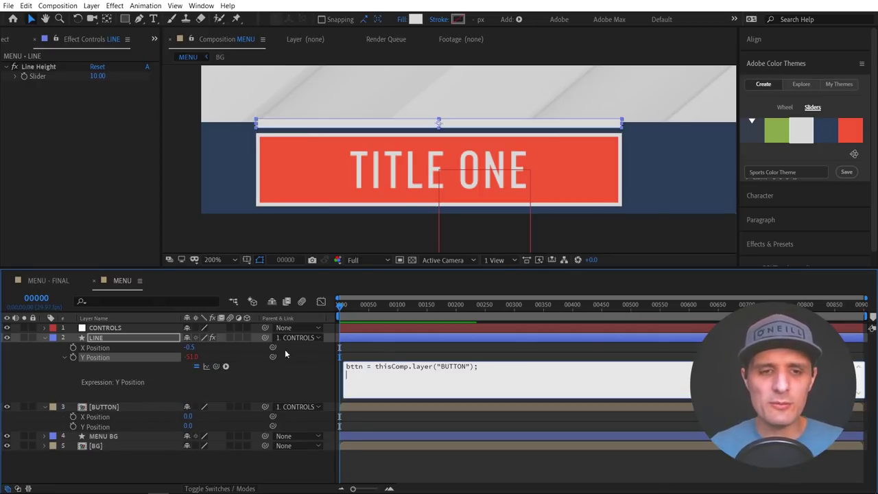
{"action": "key", "text": "Return"}
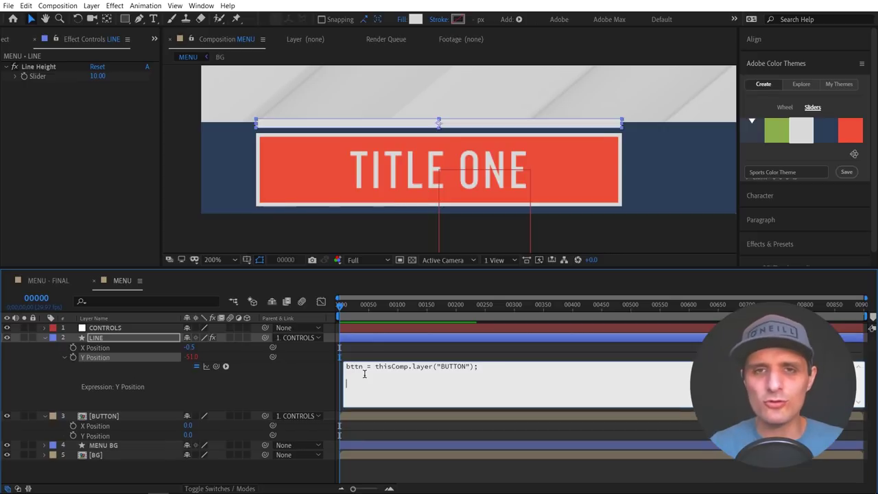
Return bttn.height in LINE's Y Position expression, apply it and check where LINE sits in the composition
{"action": "type", "text": "bttn"}
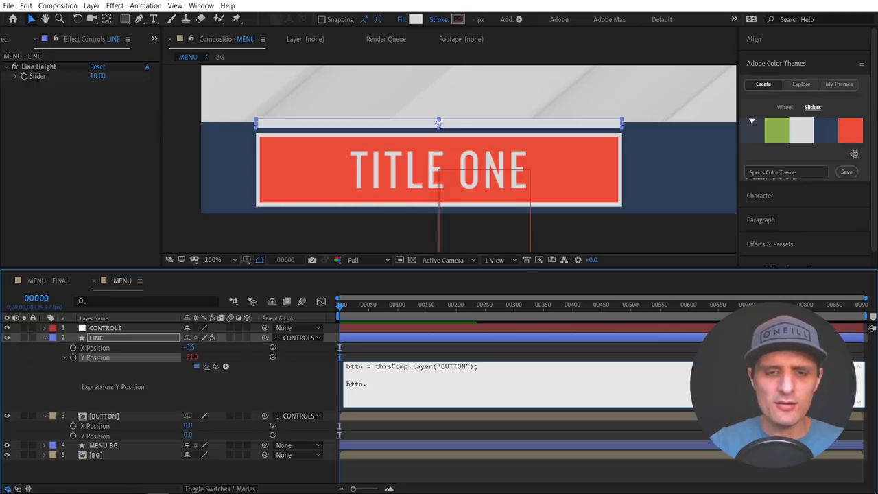
{"action": "type", "text": ".height"}
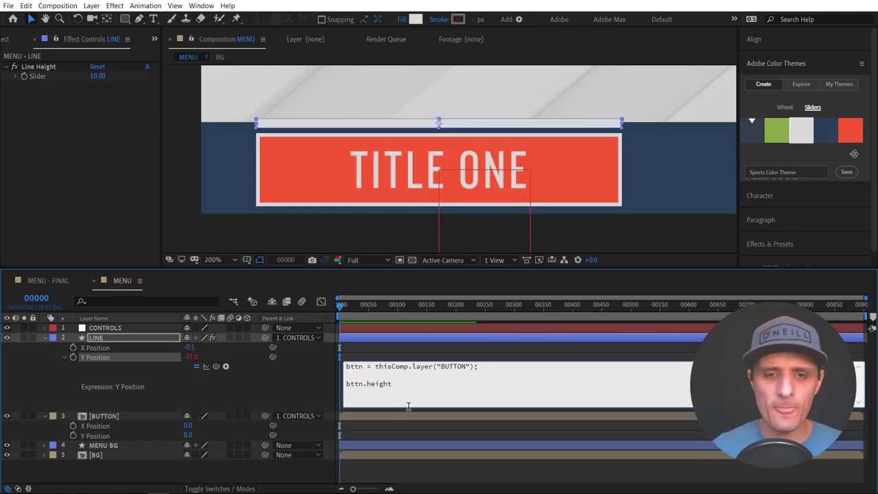
{"action": "left_click", "coordinate": [310, 386]}
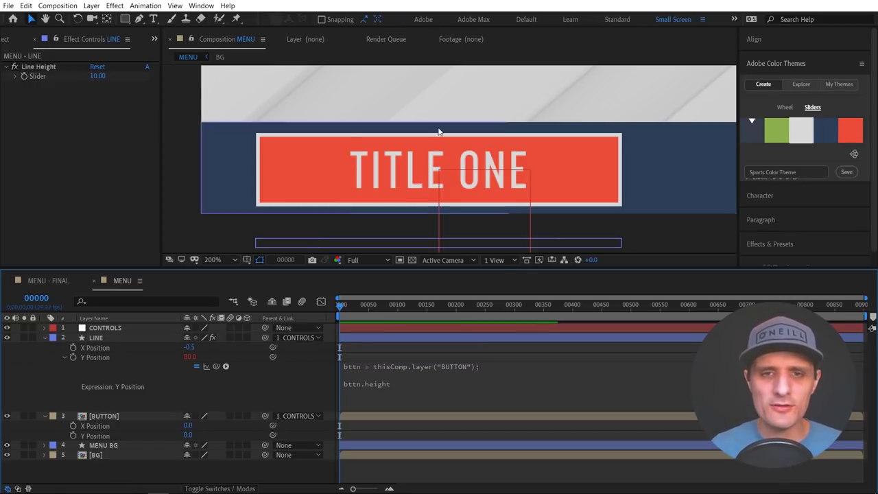
{"action": "scroll", "coordinate": [461, 153], "scroll_direction": "down", "scroll_amount": 2}
{"action": "left_click", "coordinate": [421, 201]}
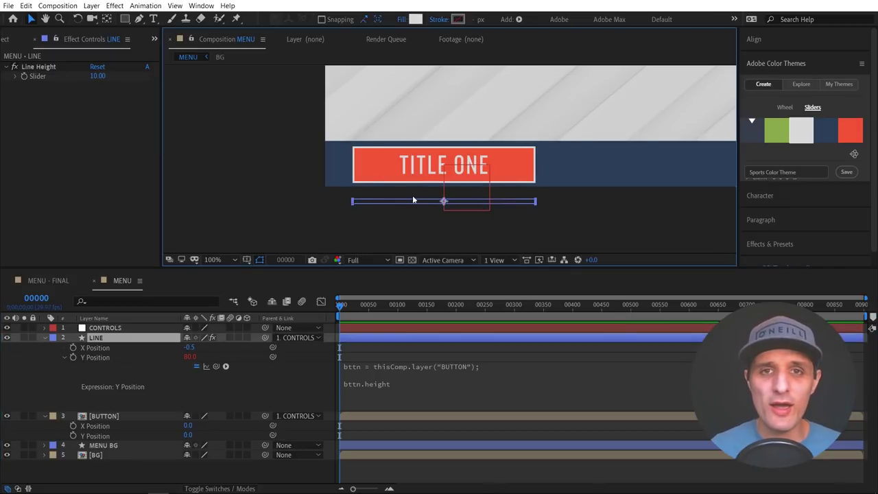
Negate the last line of LINE's Y Position expression to - bttn.height, and check LINE's placement
{"action": "left_click", "coordinate": [349, 383]}
{"action": "left_click", "coordinate": [346, 384]}
{"action": "type", "text": "-"}
{"action": "left_click", "coordinate": [445, 214]}
{"action": "left_click", "coordinate": [434, 128]}
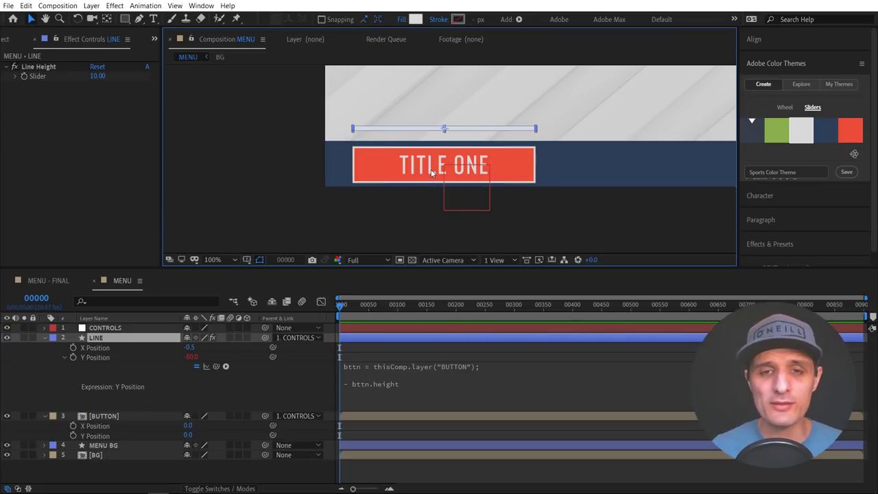
Divide the button height by 2 in LINE's Y Position expression, and inspect LINE's placement up close
{"action": "left_click", "coordinate": [410, 383]}
{"action": "left_click", "coordinate": [408, 383]}
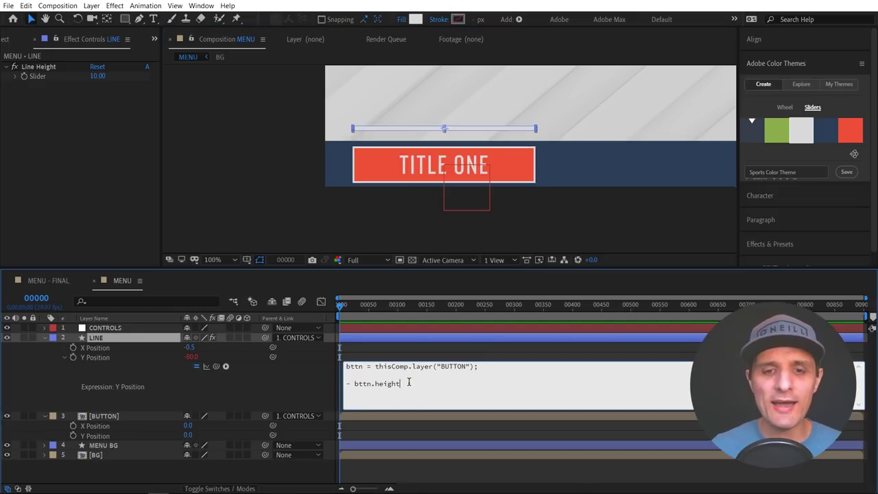
{"action": "type", "text": "/2"}
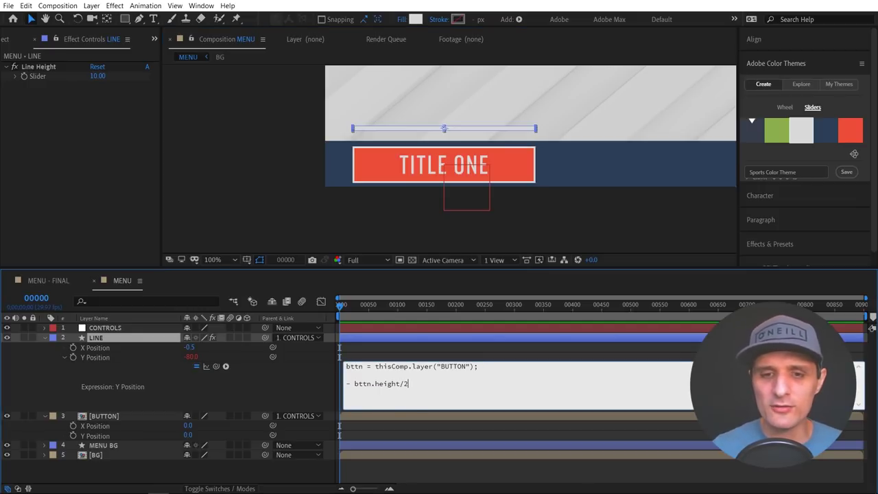
{"action": "left_click", "coordinate": [301, 389]}
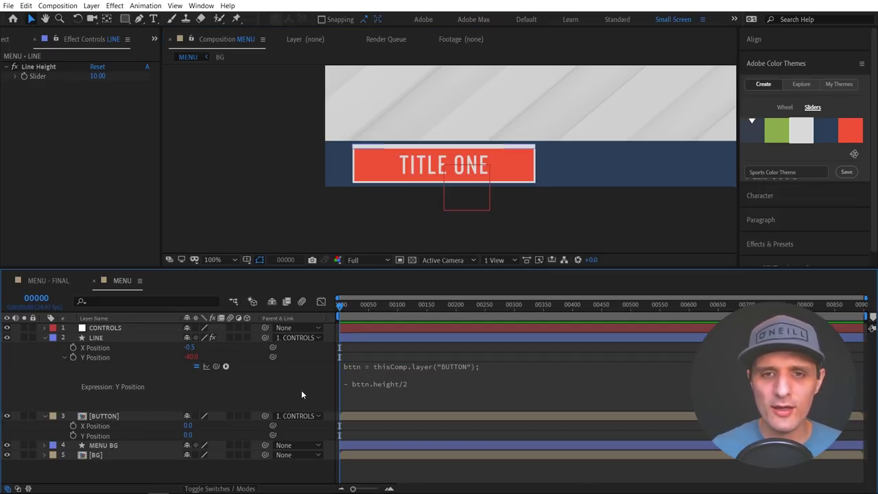
{"action": "left_click", "coordinate": [412, 149]}
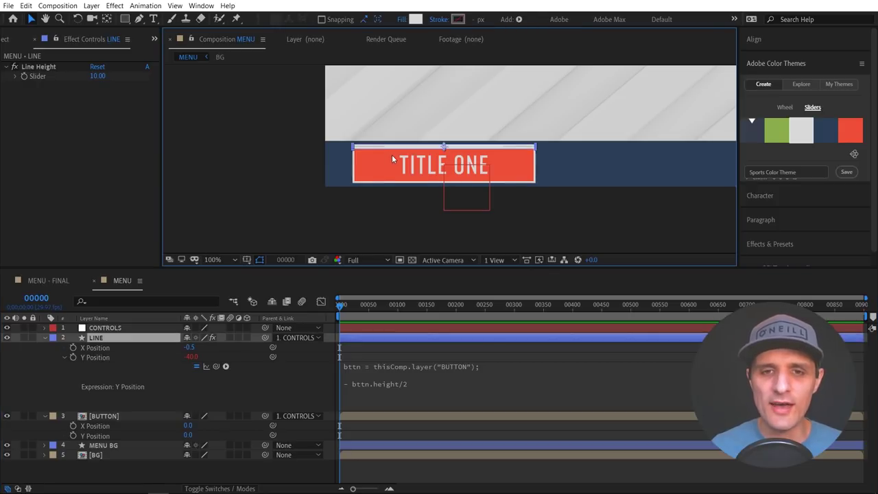
{"action": "key", "text": "period"}
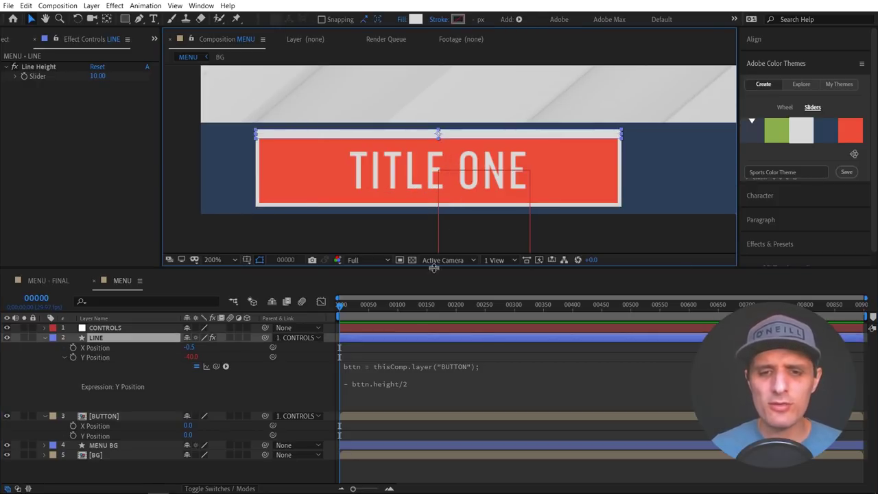
Rewrite the last line of LINE's Y Position expression as bttn.height/-2, and compare the bounds of LINE and BUTTON in the composition
{"action": "left_click", "coordinate": [362, 378]}
{"action": "left_click_drag", "start_coordinate": [354, 383], "coordinate": [335, 389]}
{"action": "key", "text": "BackSpace"}
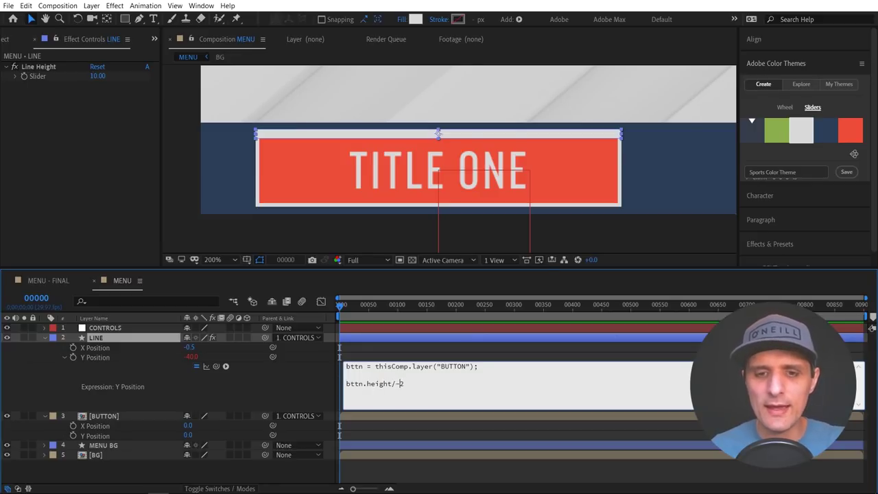
{"action": "left_click", "coordinate": [316, 395]}
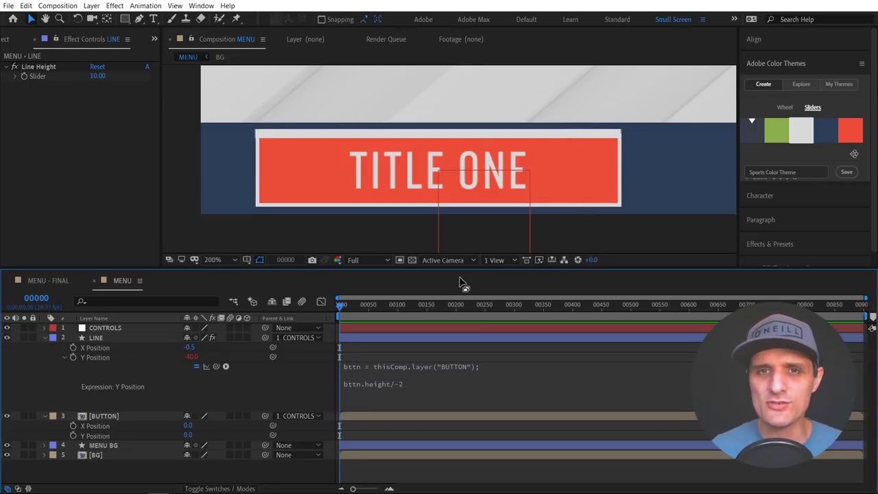
{"action": "left_click", "coordinate": [408, 134]}
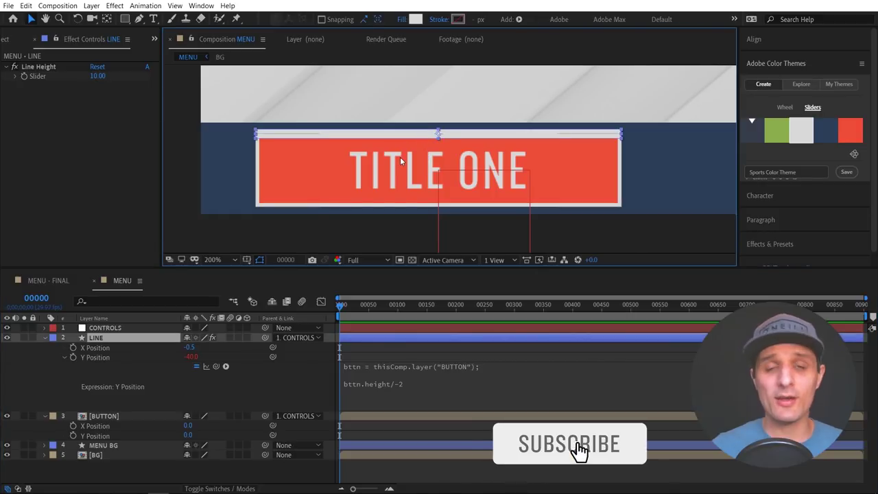
{"action": "left_click", "coordinate": [326, 187]}
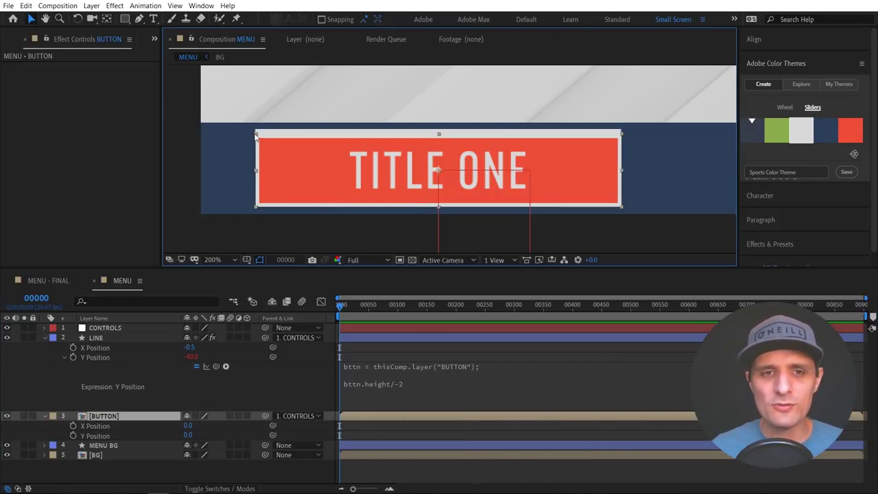
{"action": "left_click", "coordinate": [293, 134]}
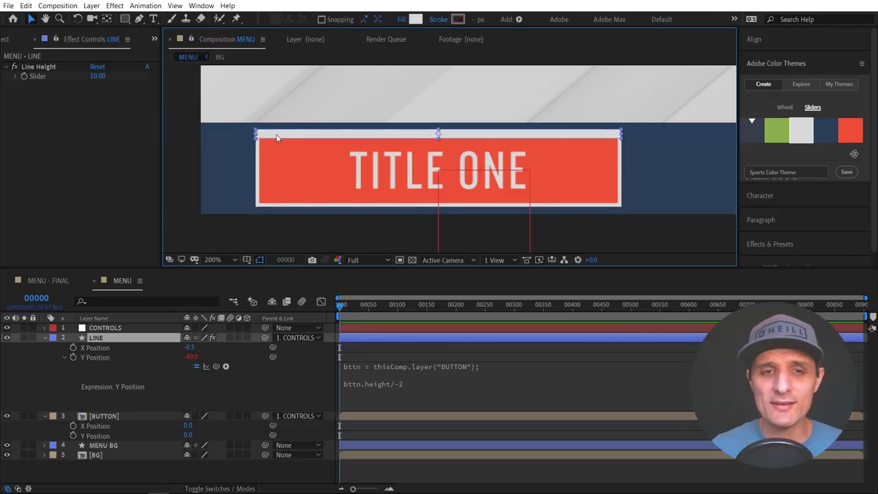
{"action": "left_click", "coordinate": [330, 139]}
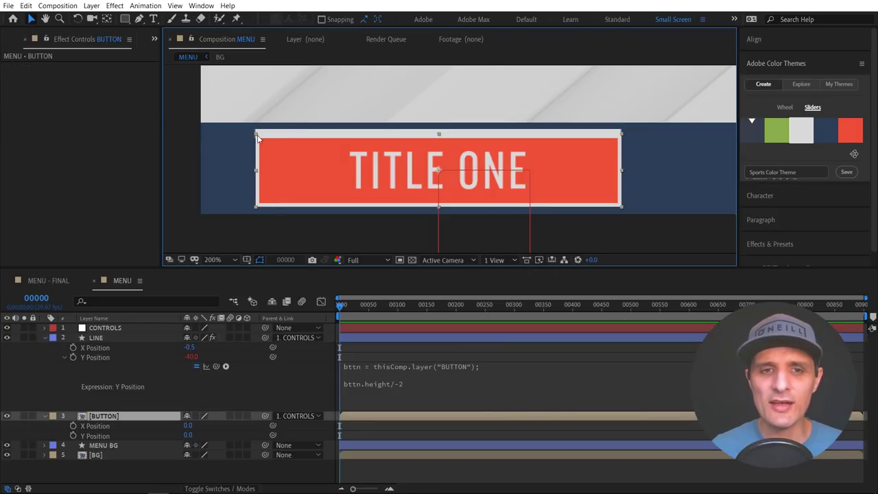
Extend the last line of LINE's Y Position expression with + thisLayer.sourceRectAtTime().height
{"action": "left_click", "coordinate": [442, 382]}
{"action": "left_click", "coordinate": [443, 383]}
{"action": "type", "text": "+"}
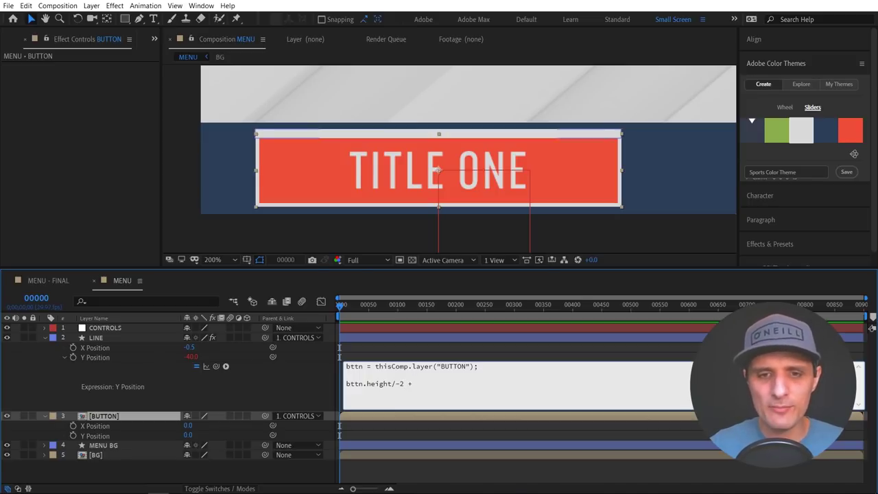
{"action": "type", "text": " thisLayer"}
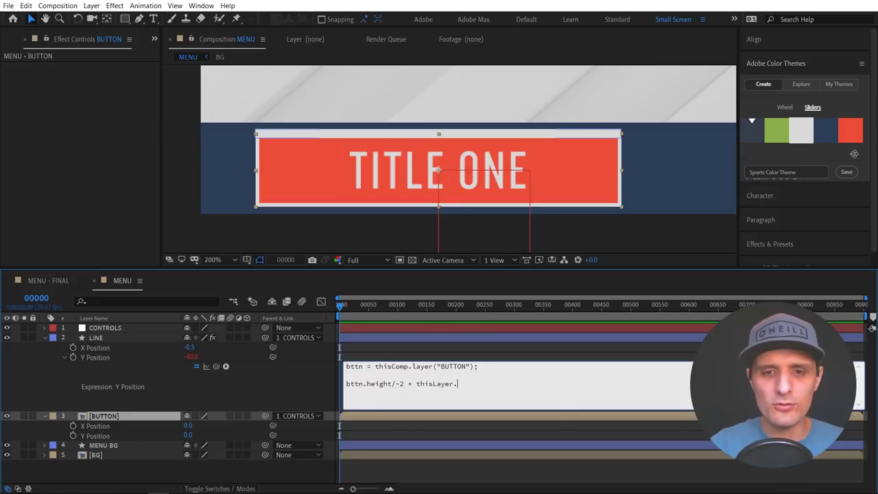
{"action": "type", "text": ".sourceRectAtTime()."}
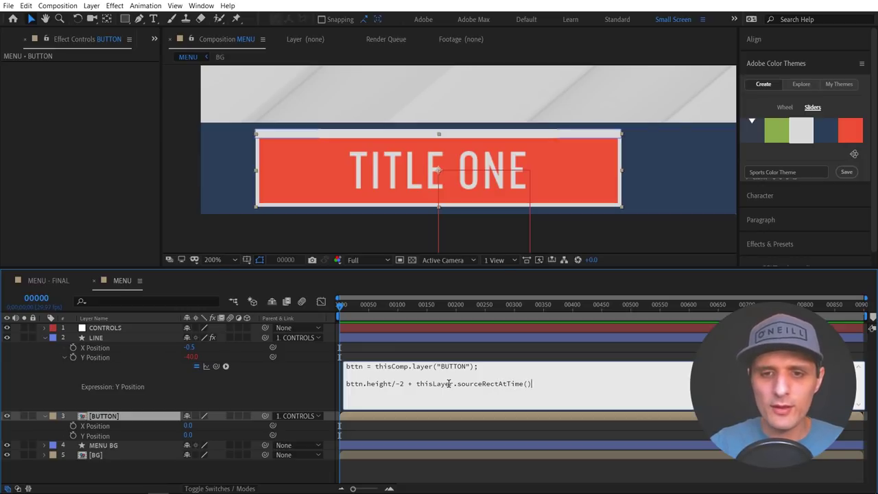
{"action": "type", "text": "height"}
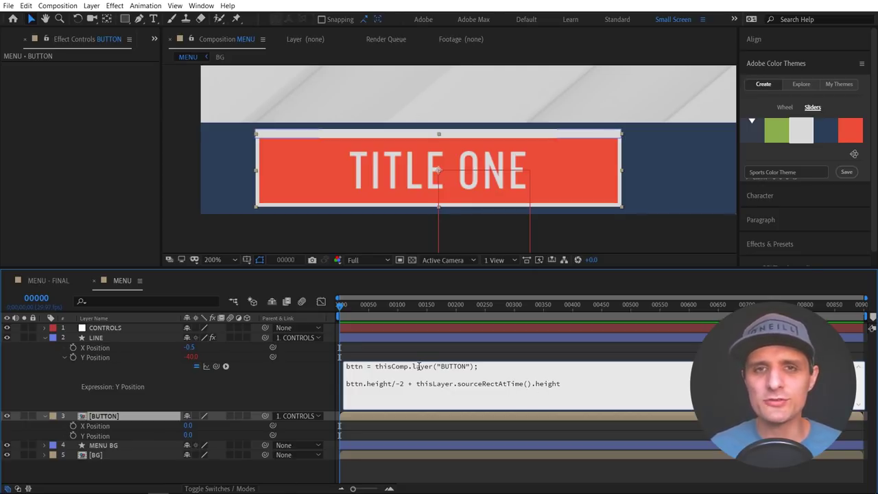
{"action": "left_click", "coordinate": [320, 378]}
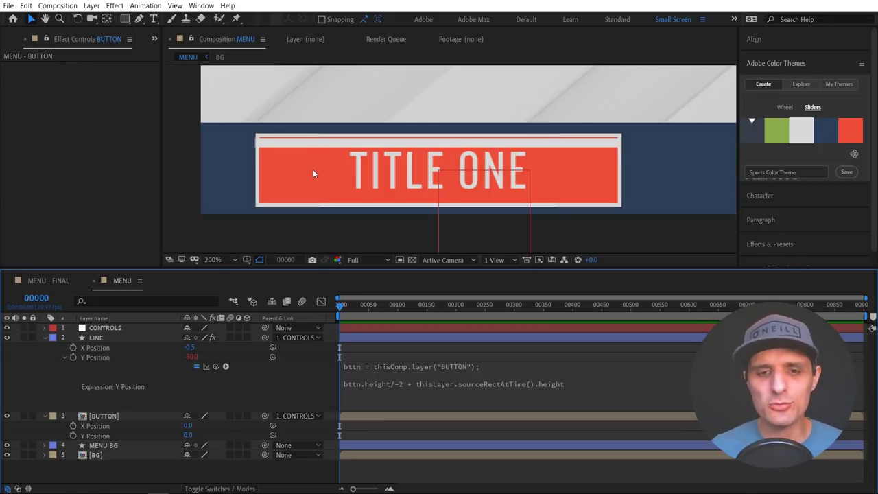
Change the plus to a minus before thisLayer.sourceRectAtTime().height in LINE's Y Position expression
{"action": "left_click", "coordinate": [404, 384]}
{"action": "left_click", "coordinate": [409, 384]}
{"action": "type", "text": "-"}
{"action": "left_click", "coordinate": [304, 389]}
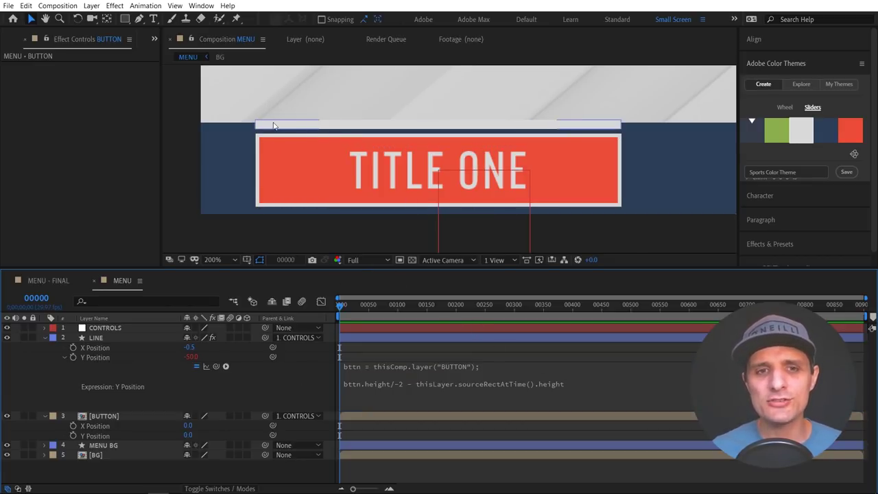
Divide LINE's own height by 2 so the Y Position expression ends with thisLayer.sourceRectAtTime().height/2
{"action": "left_click", "coordinate": [548, 367]}
{"action": "left_click", "coordinate": [573, 383]}
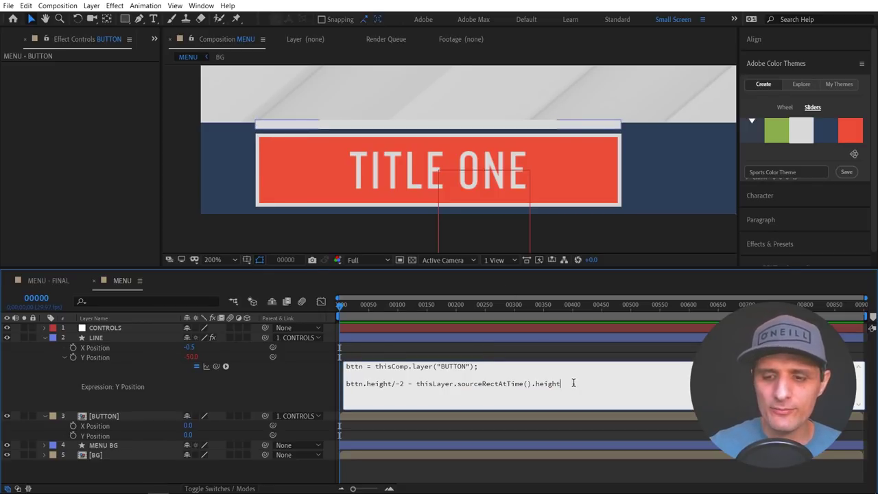
{"action": "type", "text": "/2"}
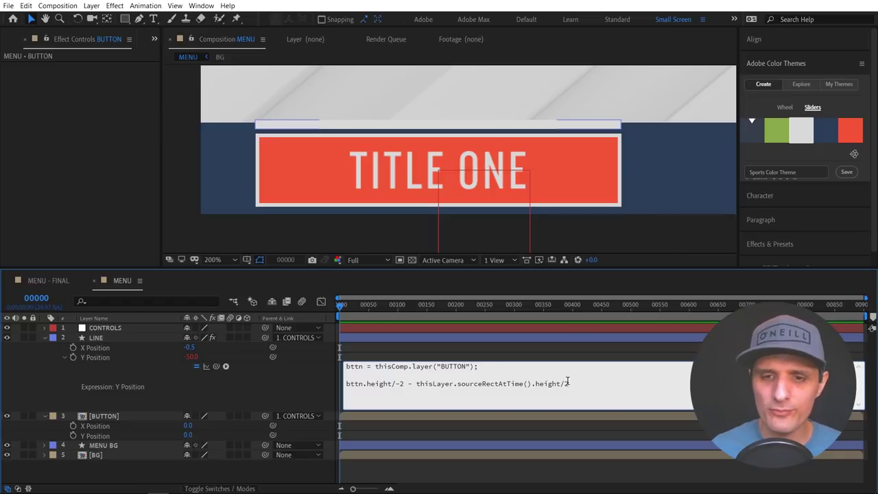
{"action": "left_click", "coordinate": [314, 386]}
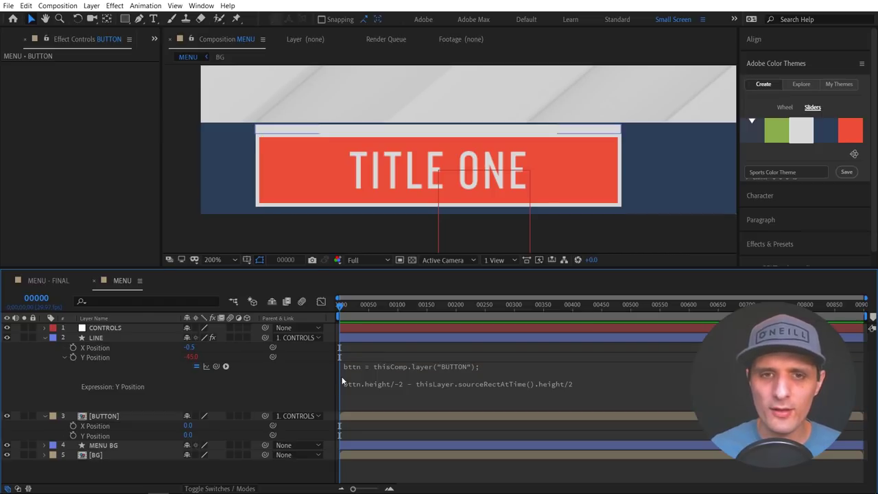
Rewrite the last line of LINE's Y Position expression as bttn.height/-2 + thisLayer.sourceRectAtTime().height/-2
{"action": "left_click", "coordinate": [309, 131]}
{"action": "left_click", "coordinate": [405, 386]}
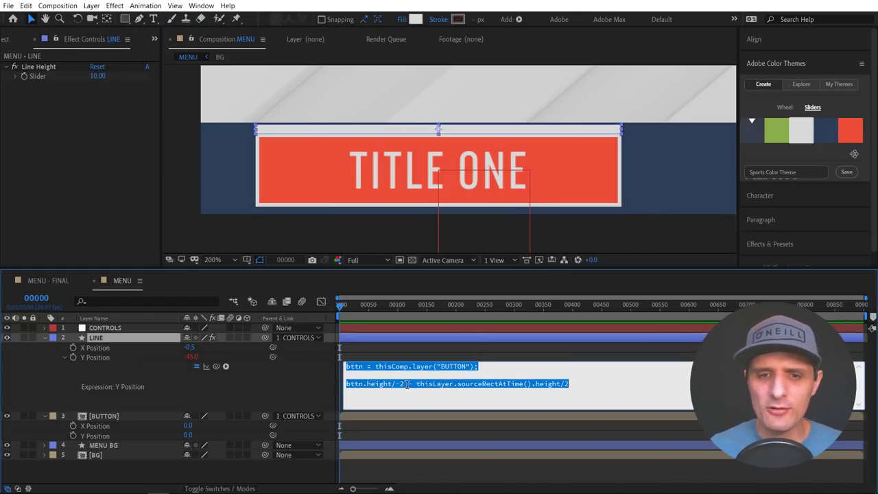
{"action": "left_click", "coordinate": [408, 384]}
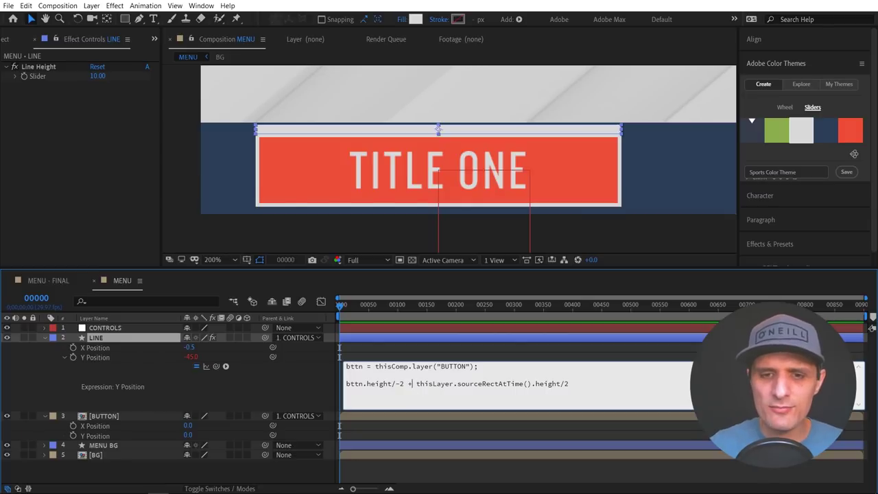
{"action": "left_click", "coordinate": [565, 383]}
{"action": "type", "text": "-"}
{"action": "left_click", "coordinate": [297, 391]}
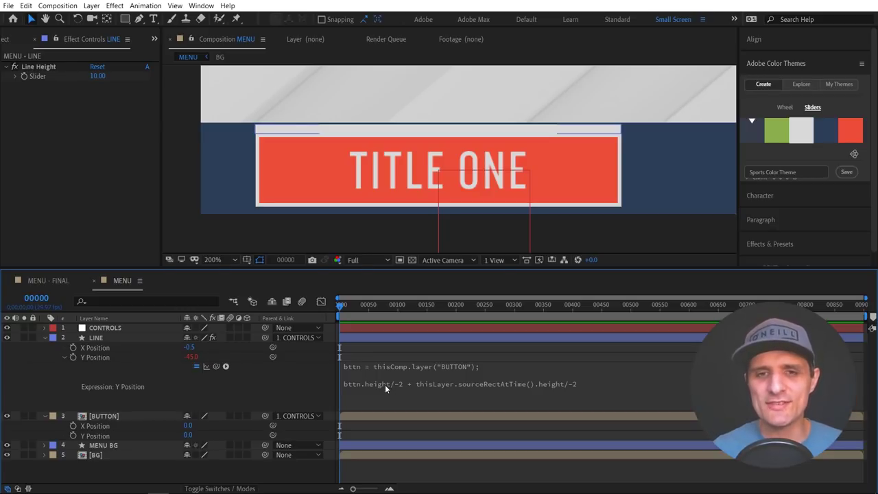
{"action": "left_click", "coordinate": [349, 130]}
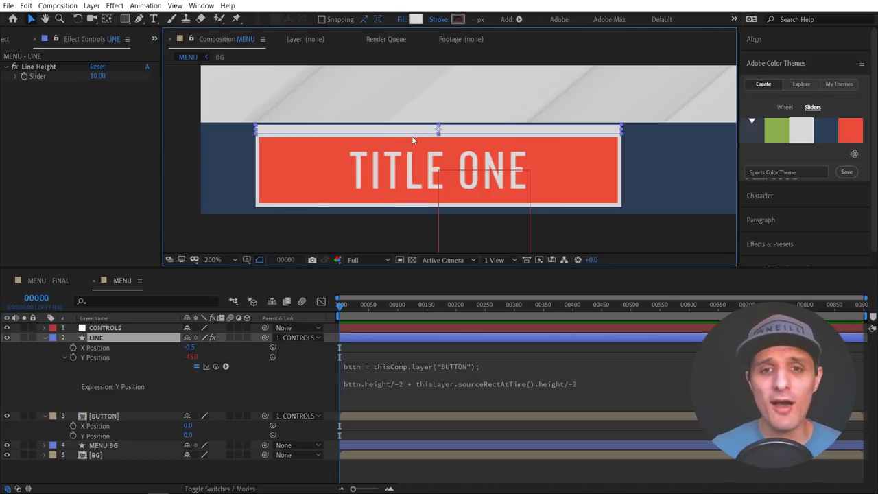
{"action": "left_click", "coordinate": [331, 292]}
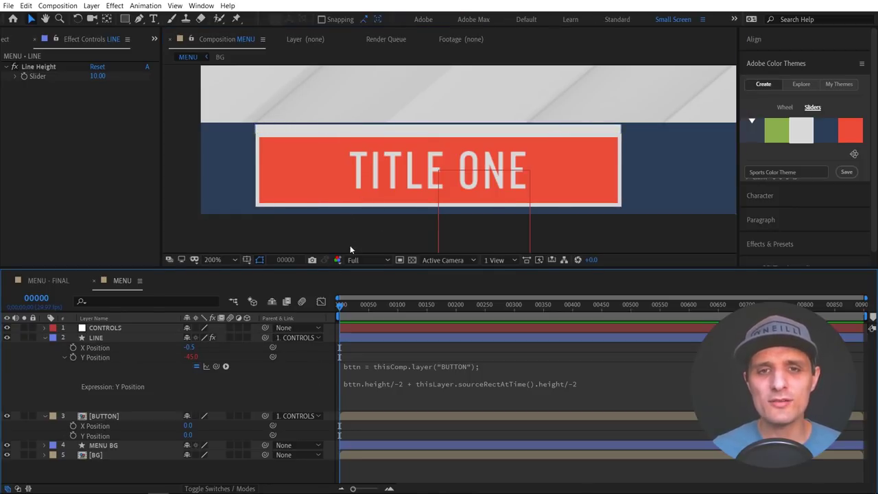
{"action": "left_click", "coordinate": [404, 130]}
{"action": "left_click_drag", "start_coordinate": [378, 152], "coordinate": [396, 168]}
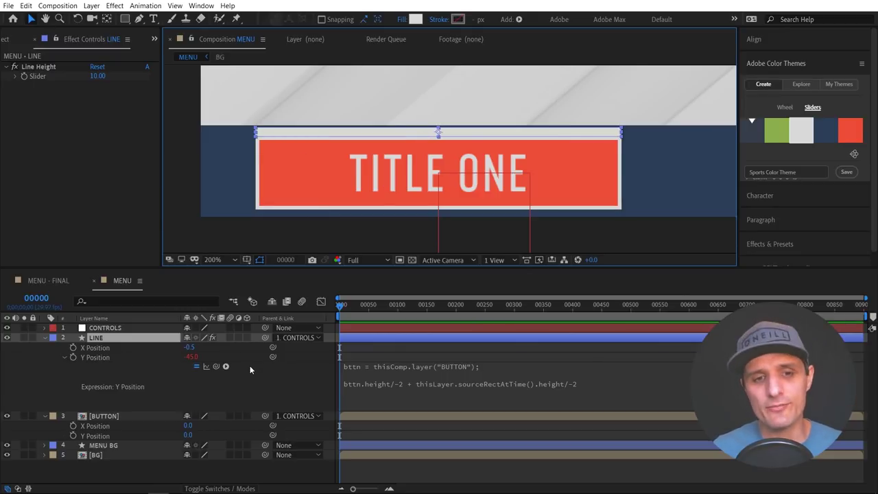
Duplicate the Line Height slider effect on the LINE layer and rename the copy Spacing
{"action": "left_click", "coordinate": [106, 338]}
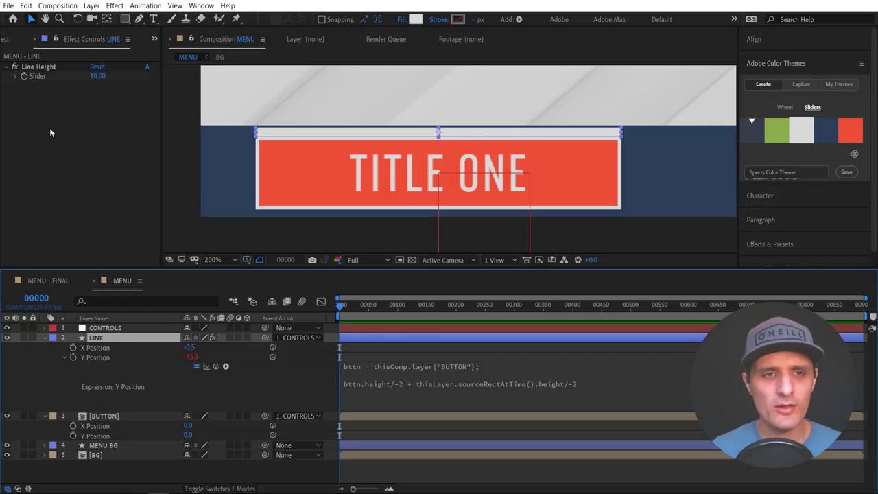
{"action": "left_click", "coordinate": [60, 68]}
{"action": "key", "text": "ctrl+d"}
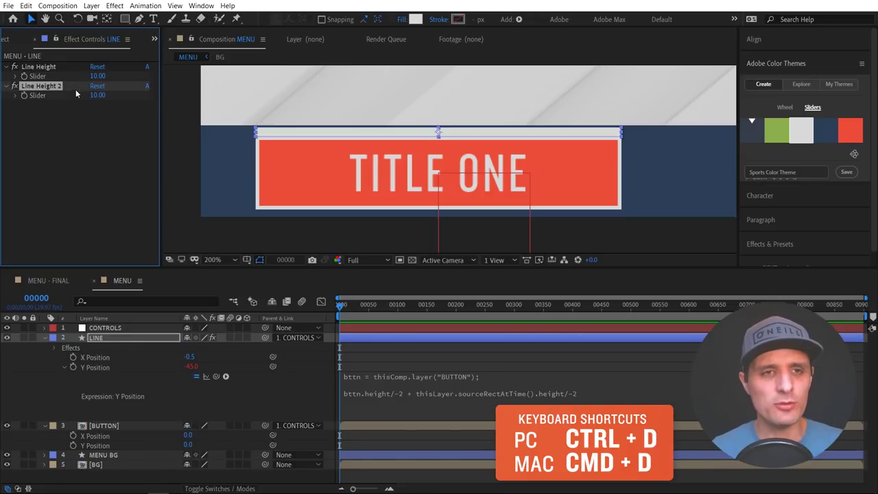
{"action": "key", "text": "Return"}
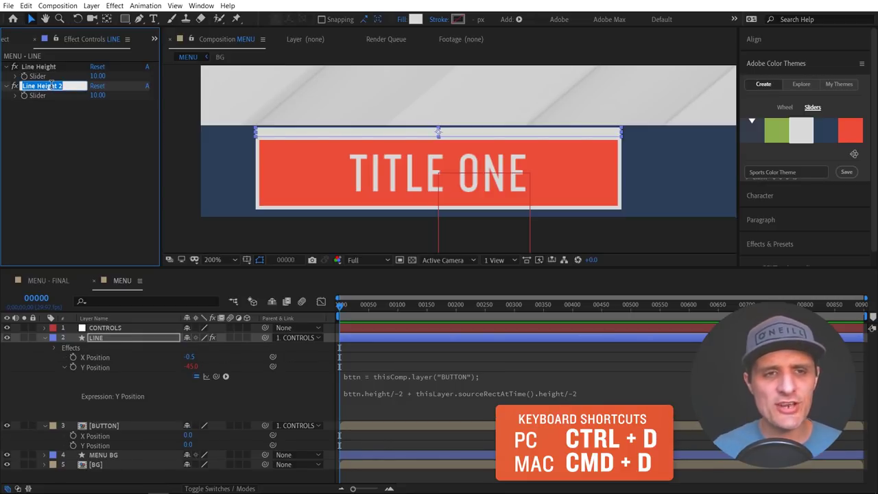
{"action": "type", "text": "Spacing"}
{"action": "key", "text": "Return"}
Set the slider value of LINE's Spacing effect to 0
{"action": "left_click", "coordinate": [97, 94]}
{"action": "type", "text": "0"}
{"action": "key", "text": "Return"}
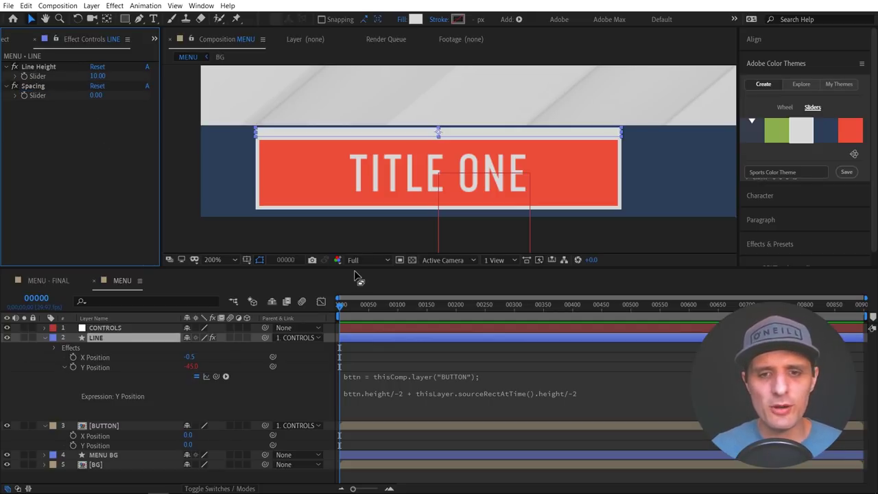
{"action": "left_click", "coordinate": [424, 401]}
{"action": "left_click", "coordinate": [400, 397]}
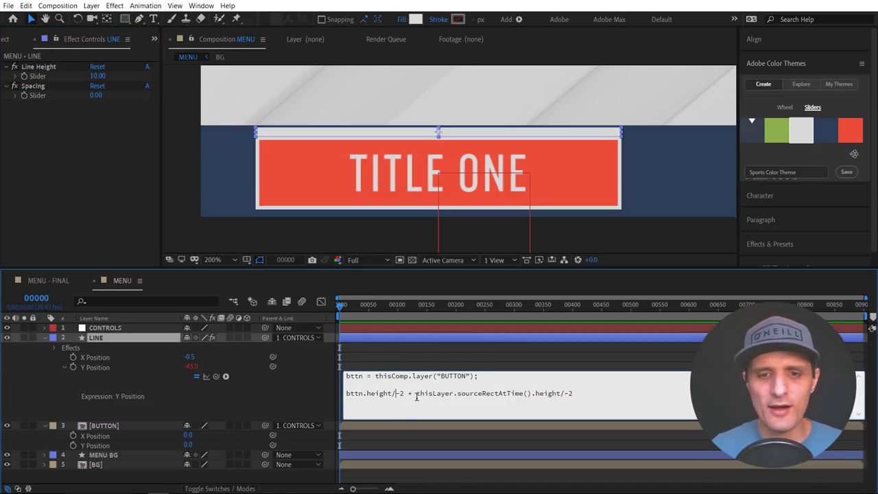
{"action": "left_click", "coordinate": [590, 390]}
{"action": "type", "text": "+"}
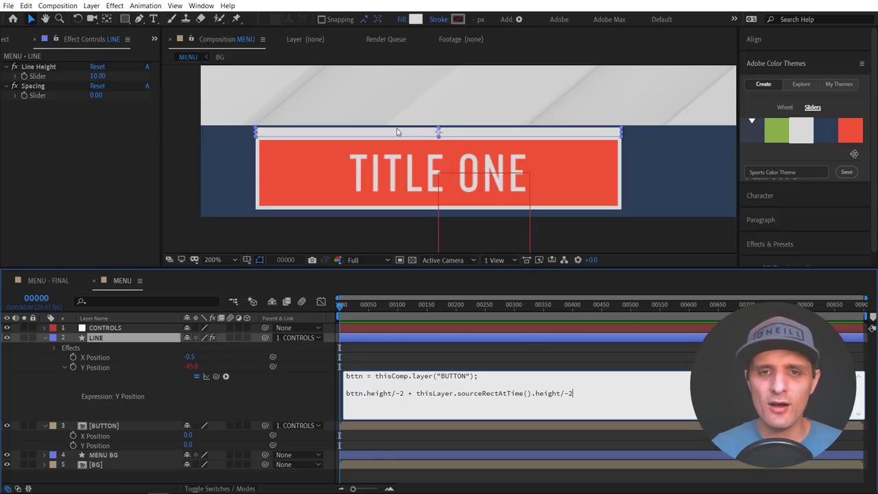
{"action": "left_click", "coordinate": [413, 393]}
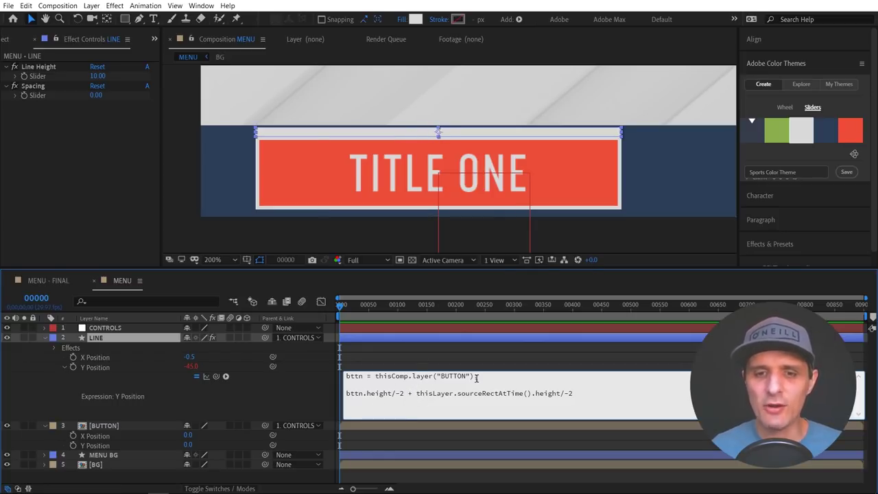
{"action": "type", "text": "("}
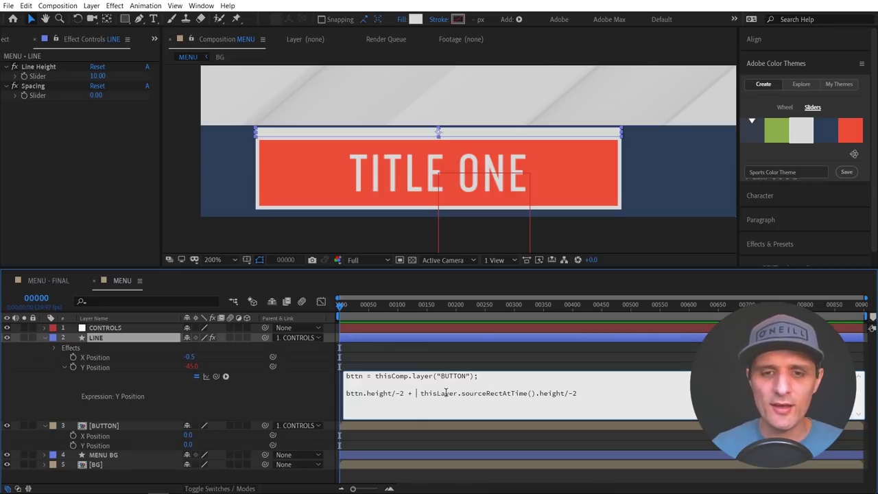
{"action": "key", "text": "BackSpace"}
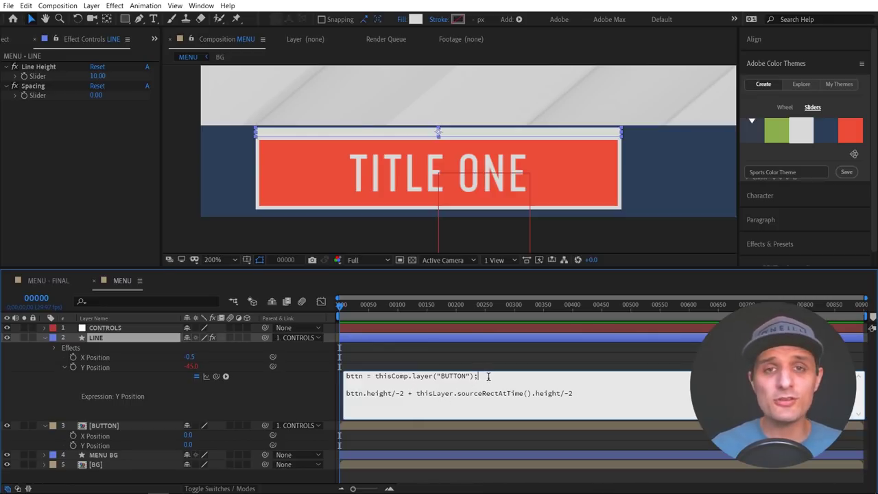
Below the bttn line of LINE's Y Position expression, add spacing = effect("Spacing")("Slider"); by linking to the Spacing slider
{"action": "left_click", "coordinate": [489, 376]}
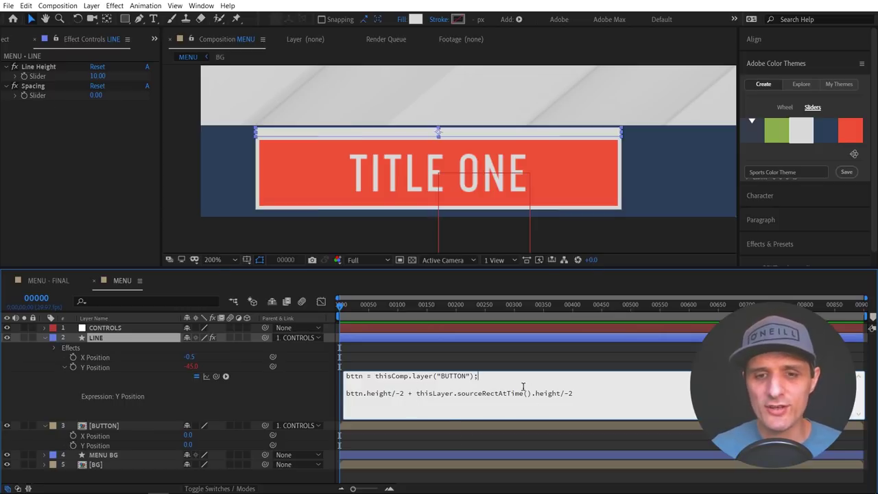
{"action": "key", "text": "Return"}
{"action": "type", "text": "spacing ="}
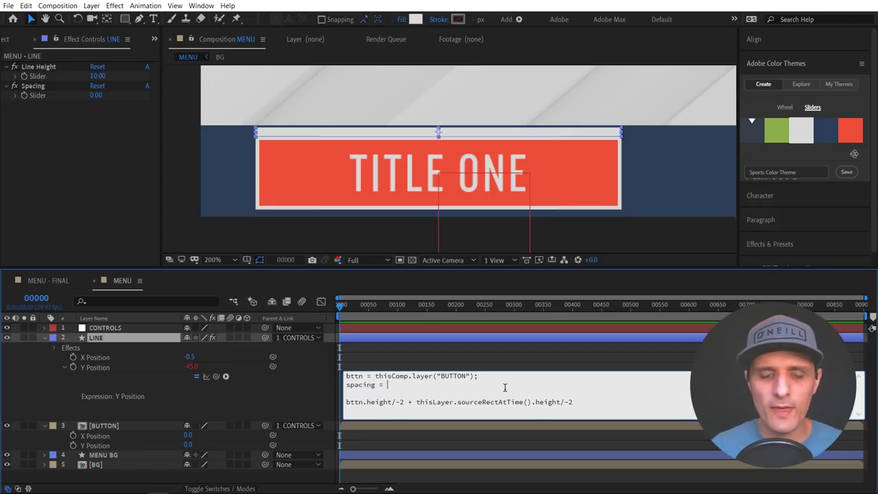
{"action": "left_click_drag", "start_coordinate": [226, 376], "coordinate": [45, 97]}
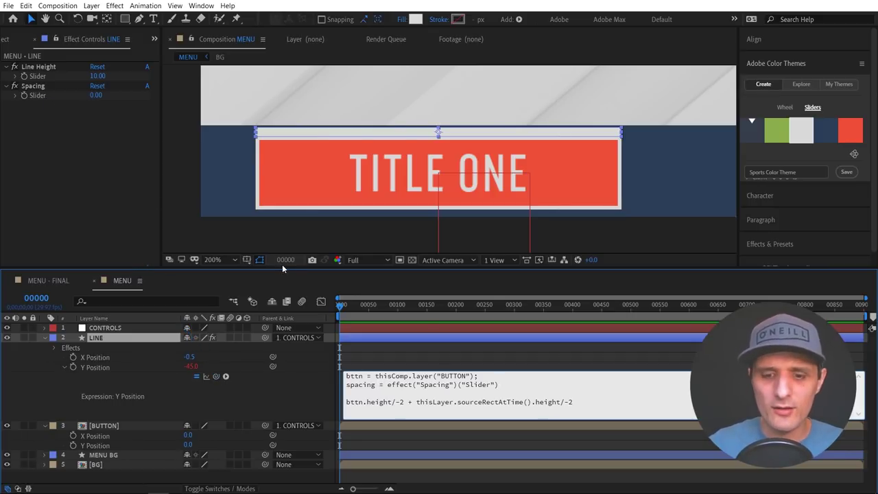
{"action": "type", "text": ";"}
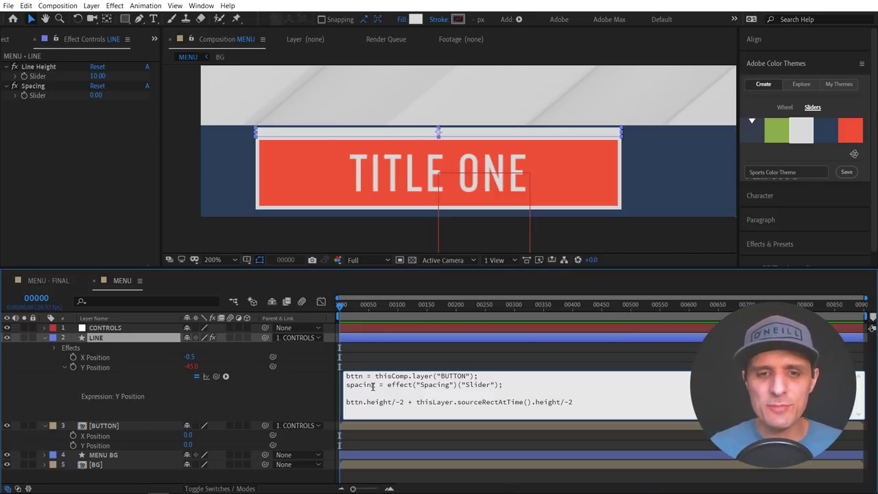
Insert spacing + before thisLayer.sourceRectAtTime().height/-2 in the last line of LINE's Y Position expression and apply it
{"action": "left_click_drag", "start_coordinate": [375, 385], "coordinate": [340, 386]}
{"action": "key", "text": "ctrl+c"}
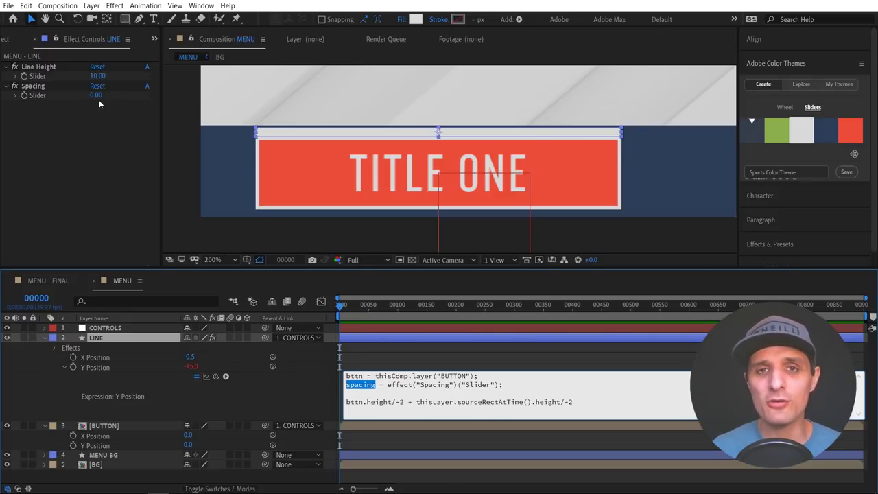
{"action": "left_click", "coordinate": [416, 402]}
{"action": "key", "text": "ctrl+v"}
{"action": "type", "text": "+"}
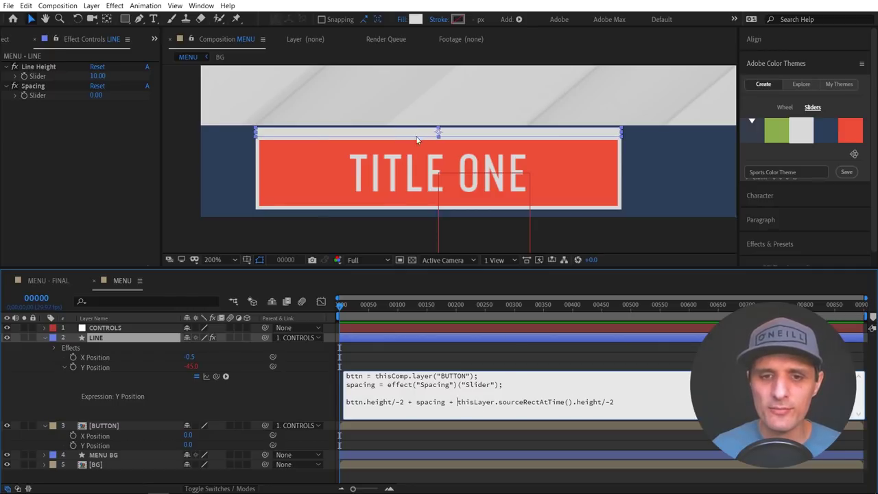
{"action": "left_click", "coordinate": [308, 383]}
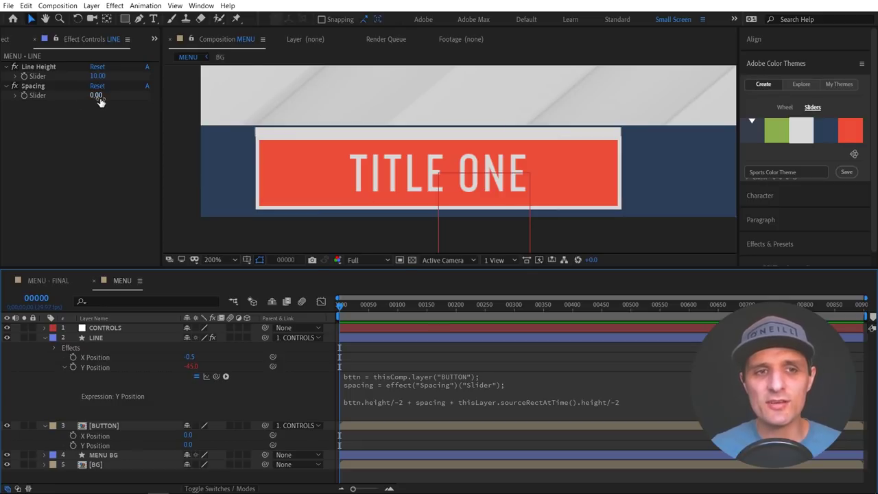
Try a Spacing of -7 on the LINE layer, and make its Y Position expression subtract spacing instead of adding it
{"action": "mouse_move", "coordinate": [96, 96]}
{"action": "left_mouse_down"}
{"action": "mouse_move", "coordinate": [88, 100]}
{"action": "mouse_move", "coordinate": [103, 95]}
{"action": "mouse_move", "coordinate": [98, 104]}
{"action": "left_mouse_up"}
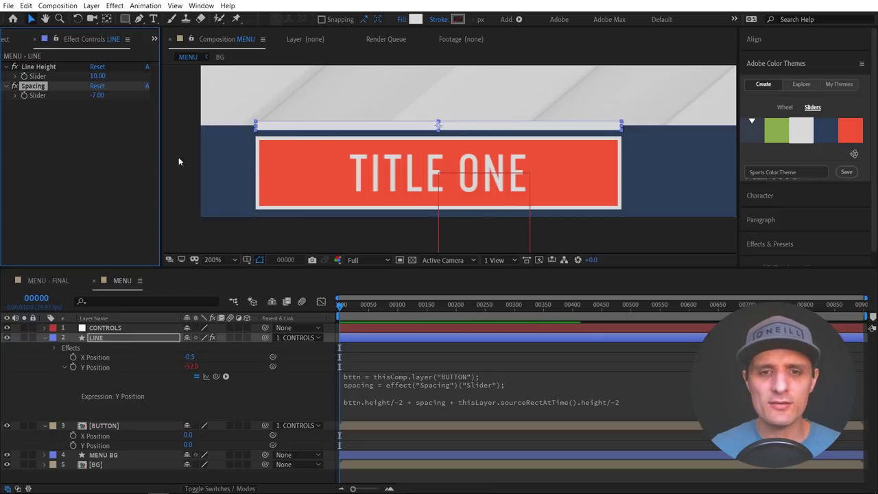
{"action": "left_click", "coordinate": [401, 393]}
{"action": "left_click", "coordinate": [410, 402]}
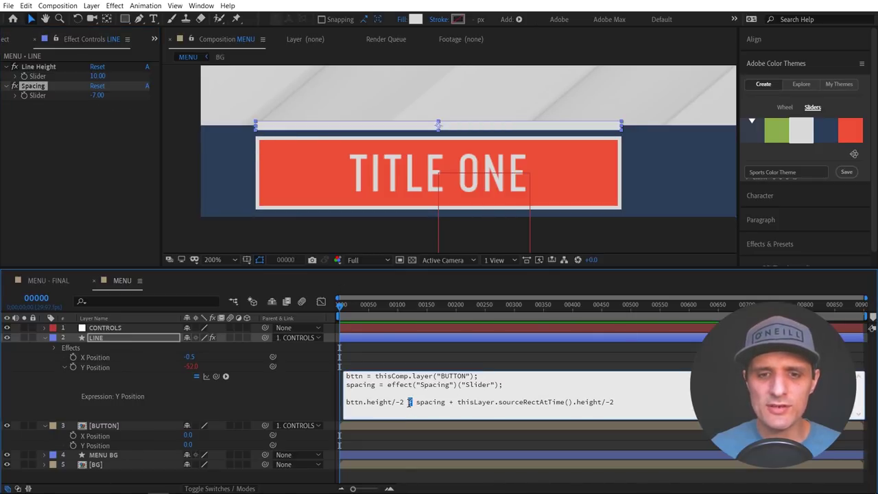
{"action": "type", "text": "-"}
{"action": "left_click", "coordinate": [322, 398]}
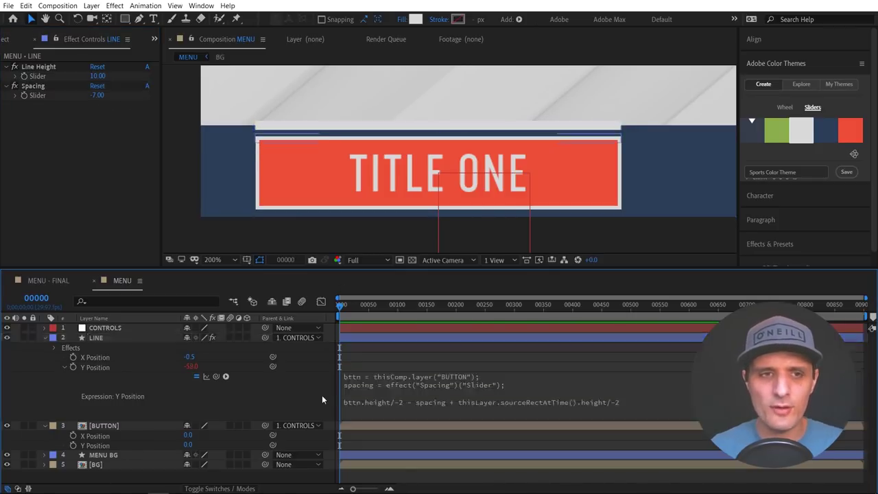
Test the LINE layer's Spacing slider at 10 and 2, and set it to 0
{"action": "left_click", "coordinate": [105, 100]}
{"action": "left_click_drag", "start_coordinate": [105, 100], "coordinate": [107, 103]}
{"action": "left_click", "coordinate": [97, 95]}
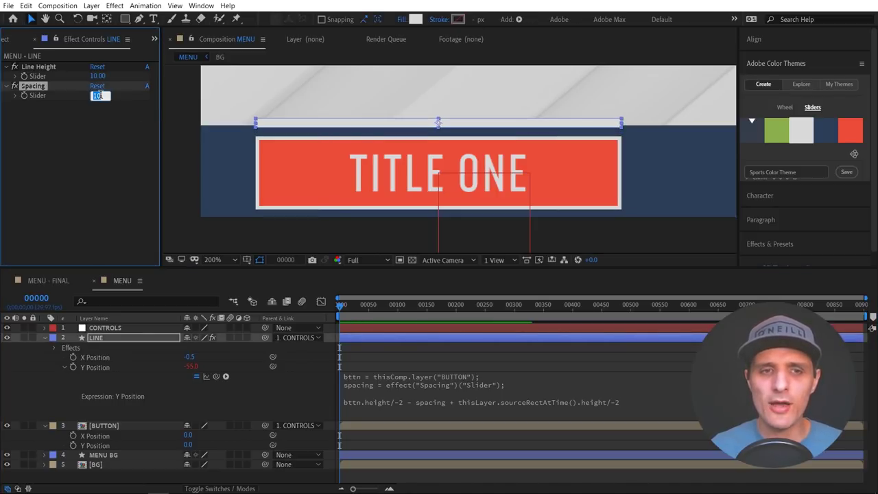
{"action": "type", "text": "2"}
{"action": "key", "text": "Return"}
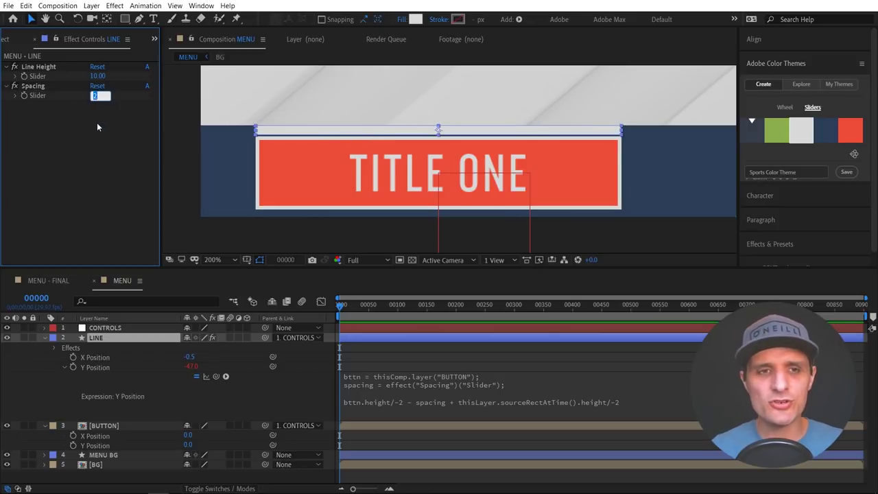
{"action": "type", "text": "0"}
{"action": "key", "text": "Return"}
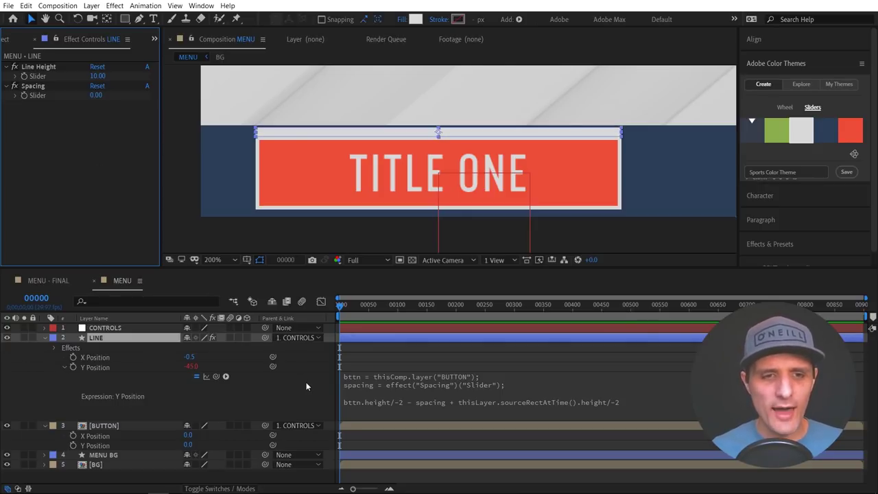
Collapse the LINE layer's properties and slide the line horizontally off the button's centre to an X Position of about -42
{"action": "left_click", "coordinate": [138, 339]}
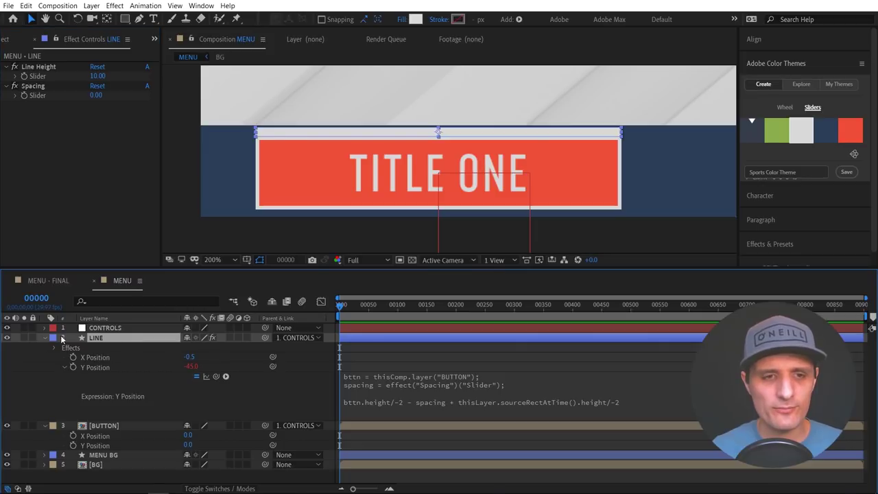
{"action": "left_click", "coordinate": [46, 337]}
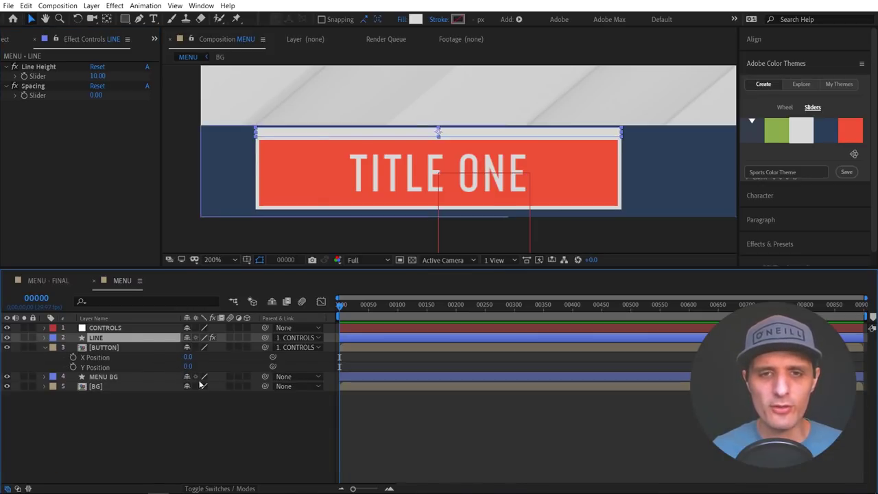
{"action": "left_click_drag", "start_coordinate": [564, 135], "coordinate": [584, 136]}
{"action": "left_click_drag", "start_coordinate": [392, 145], "coordinate": [454, 141]}
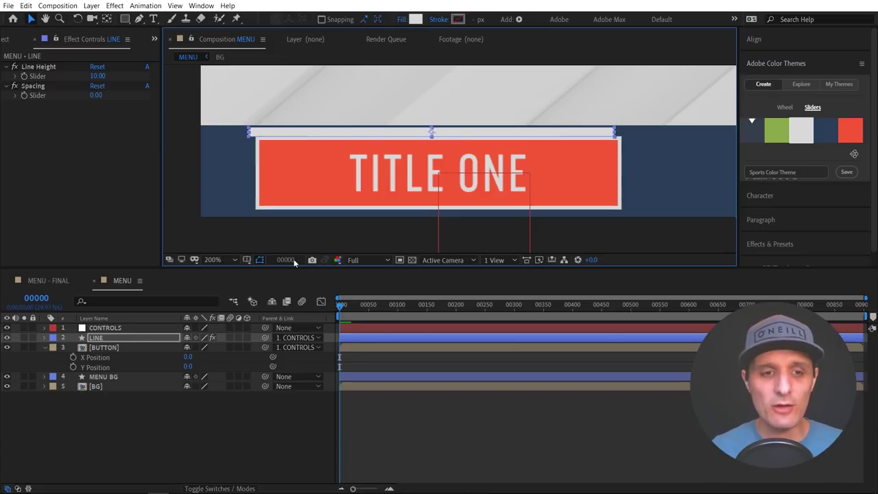
{"action": "left_click", "coordinate": [115, 348]}
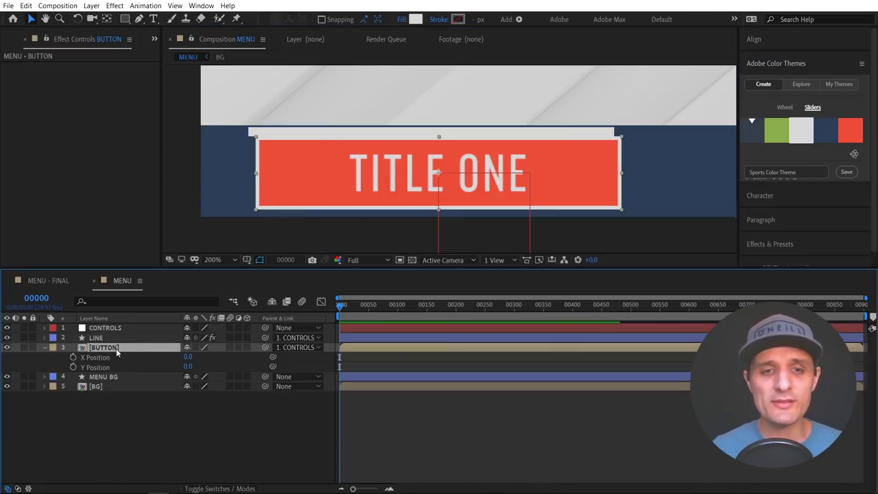
{"action": "left_click", "coordinate": [438, 137]}
{"action": "left_click_drag", "start_coordinate": [459, 135], "coordinate": [432, 135]}
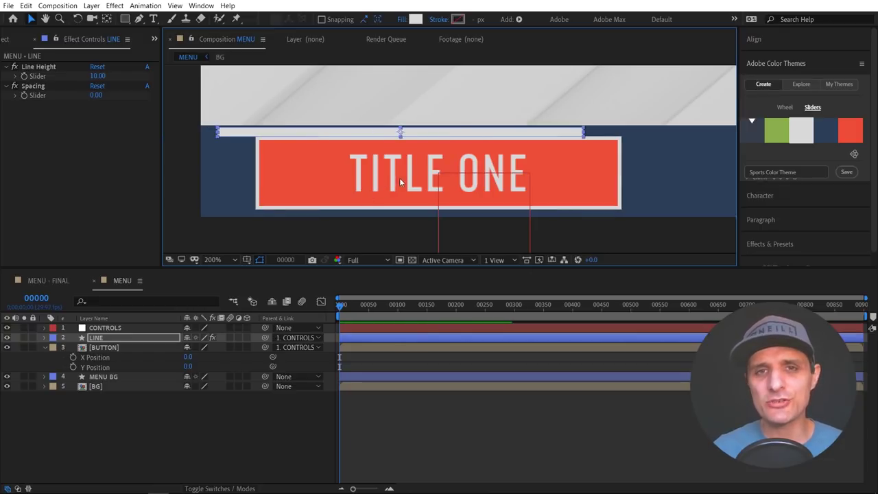
Isolate the Animation and Text master properties of the BUTTON layer in the timeline
{"action": "left_click", "coordinate": [113, 347]}
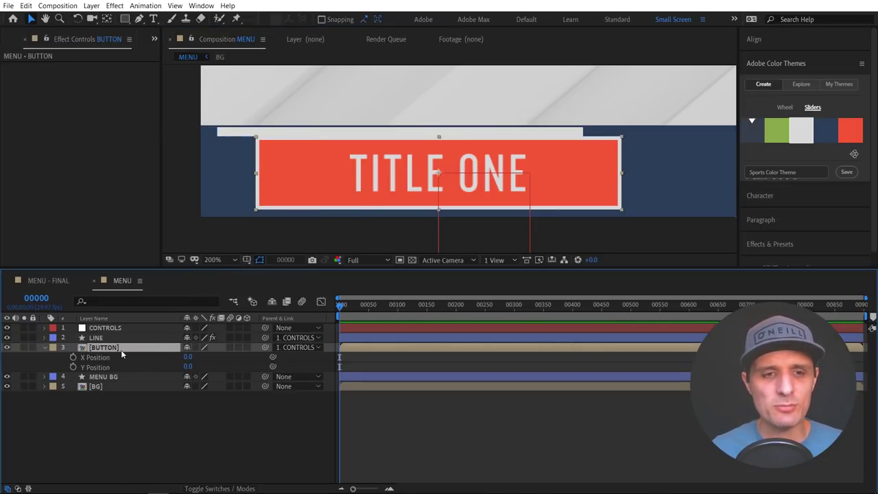
{"action": "left_click", "coordinate": [45, 347]}
{"action": "left_click", "coordinate": [44, 347]}
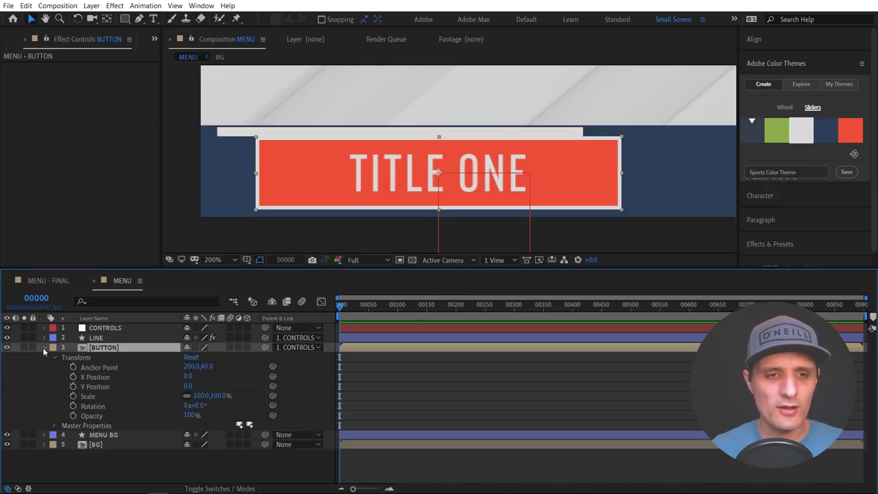
{"action": "left_click", "coordinate": [56, 425]}
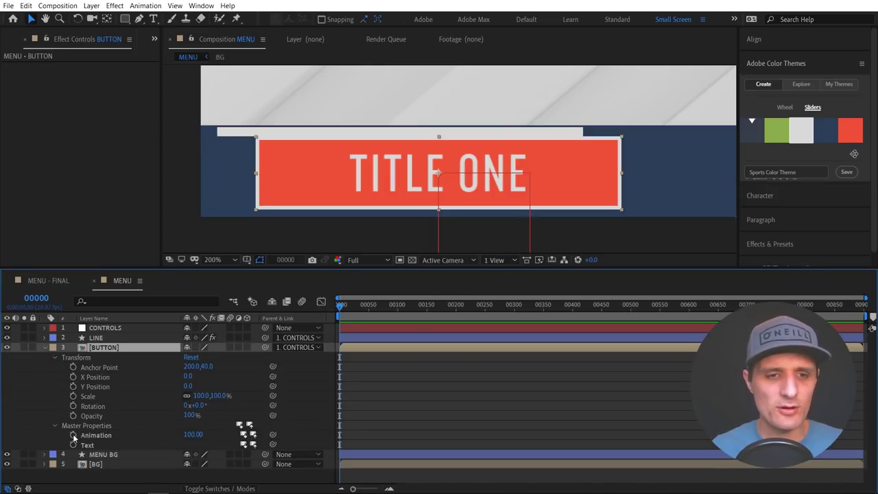
{"action": "left_click", "coordinate": [62, 435]}
{"action": "left_click", "coordinate": [87, 445], "text": "shift"}
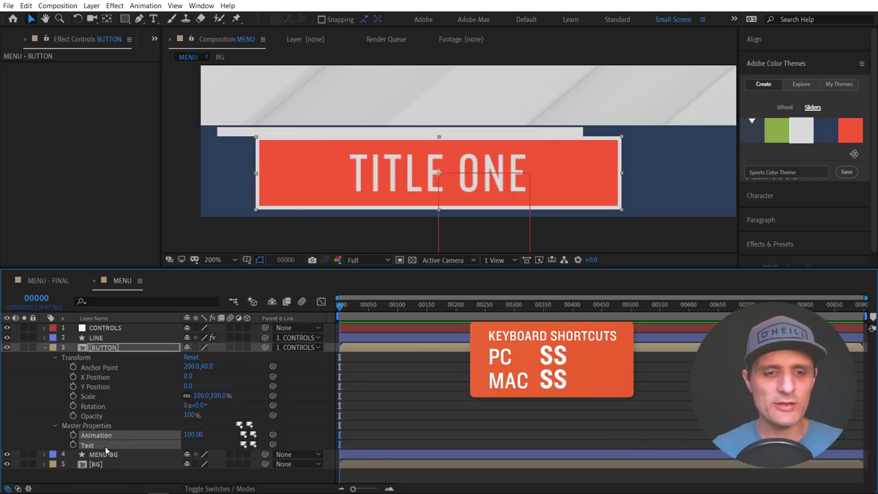
{"action": "key", "text": "s"}
{"action": "key", "text": "s"}
{"action": "left_click", "coordinate": [146, 427]}
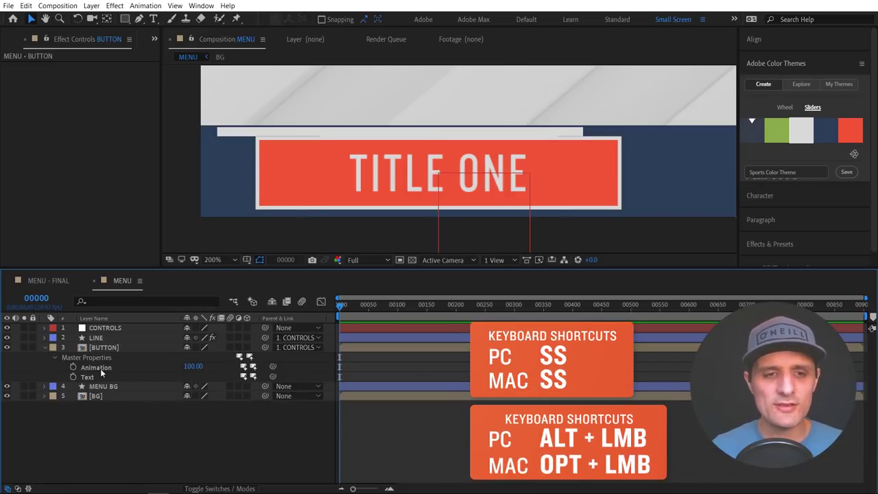
Add an expression to the BUTTON layer's Animation master property and enlarge its editing area
{"action": "left_click", "coordinate": [72, 366], "text": "alt"}
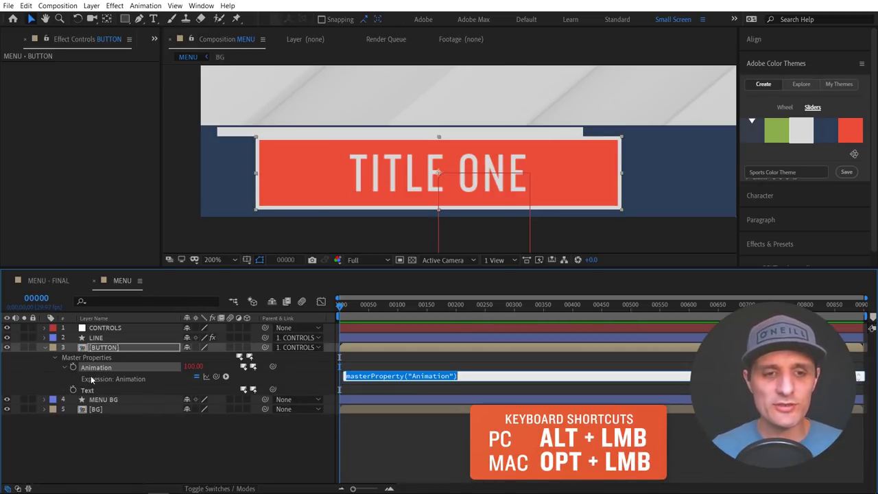
{"action": "left_click_drag", "start_coordinate": [359, 383], "coordinate": [362, 417]}
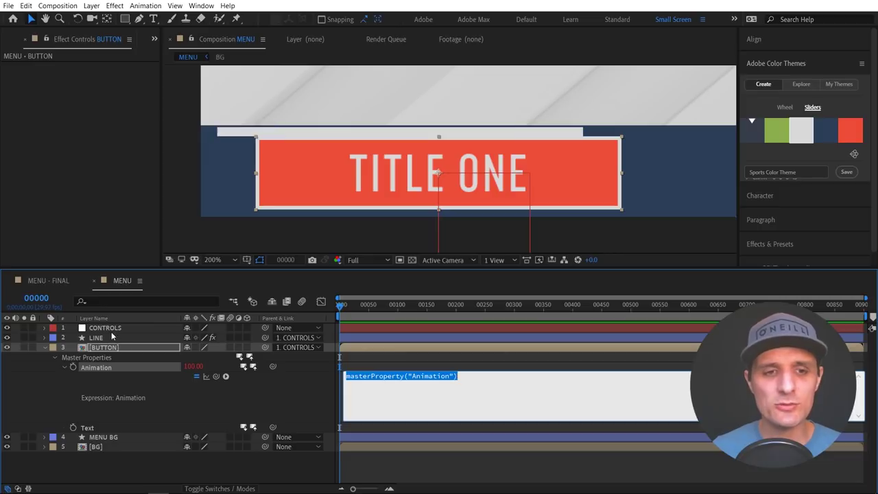
{"action": "left_click", "coordinate": [102, 342]}
{"action": "left_click", "coordinate": [101, 339]}
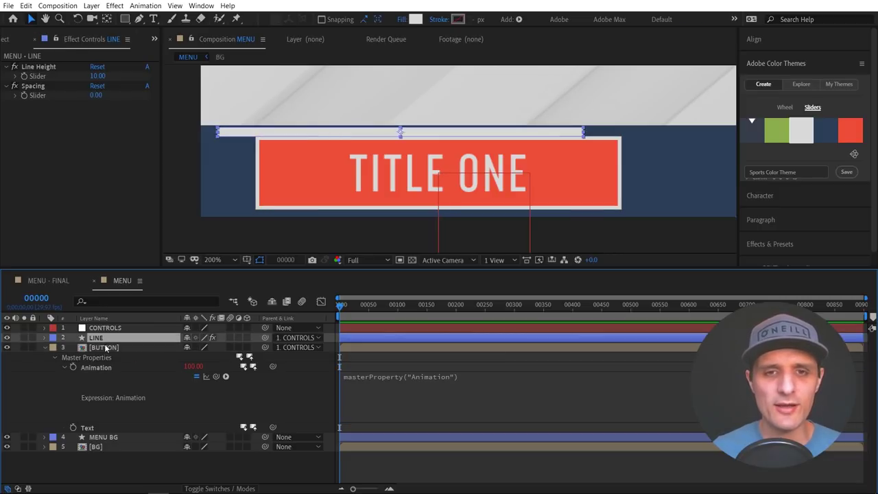
{"action": "left_click", "coordinate": [419, 384]}
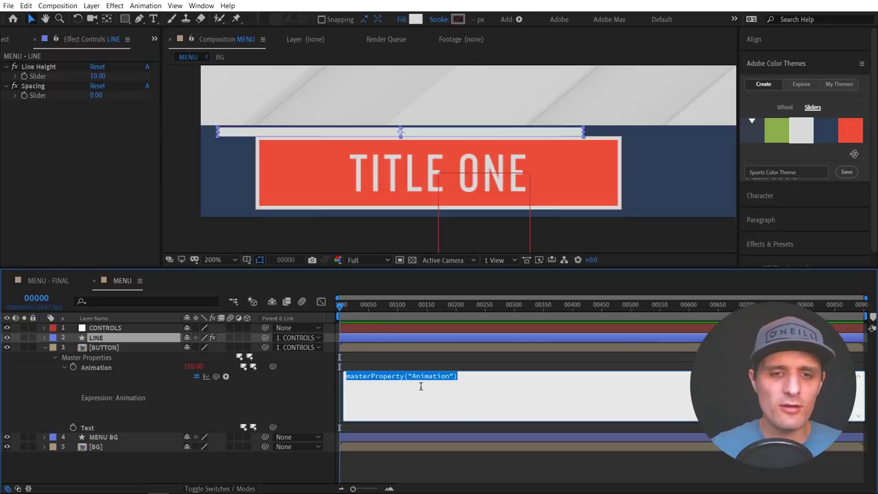
{"action": "left_click", "coordinate": [299, 384]}
Reveal the LINE layer's X and Y Position, and the BUTTON layer's position alongside its master properties
{"action": "left_click", "coordinate": [124, 337]}
{"action": "key", "text": "p"}
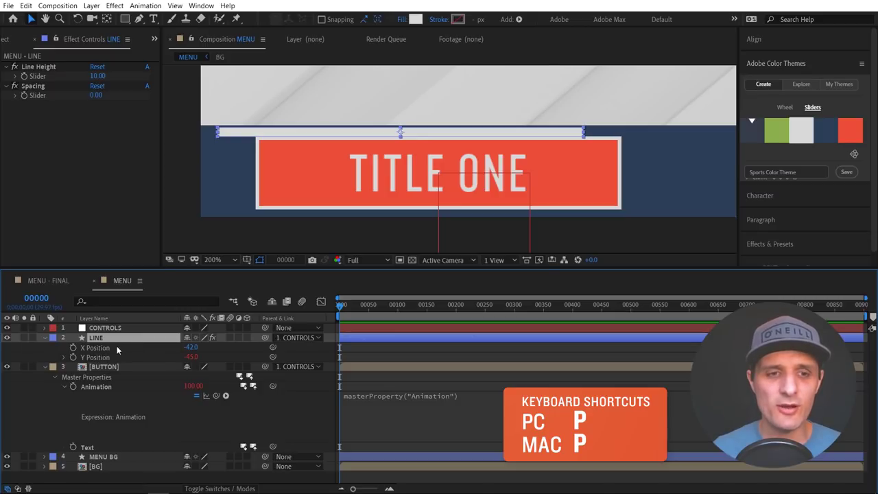
{"action": "left_click", "coordinate": [115, 368]}
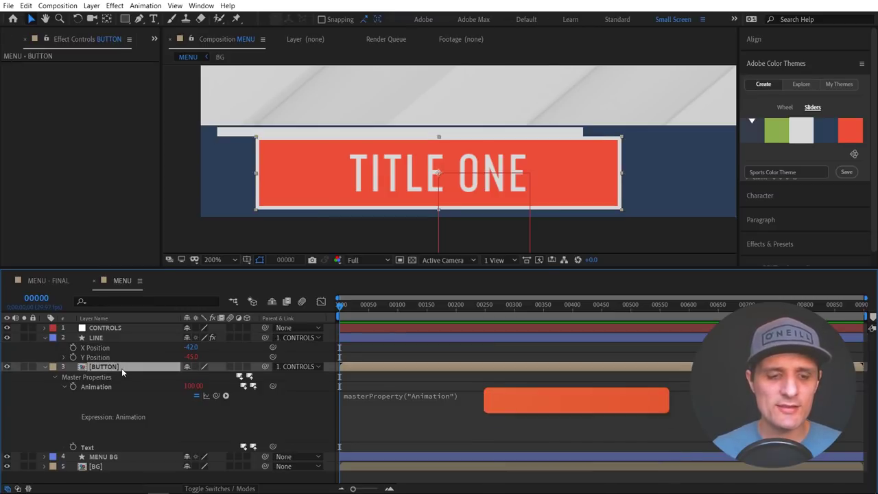
{"action": "key", "text": "shift+p"}
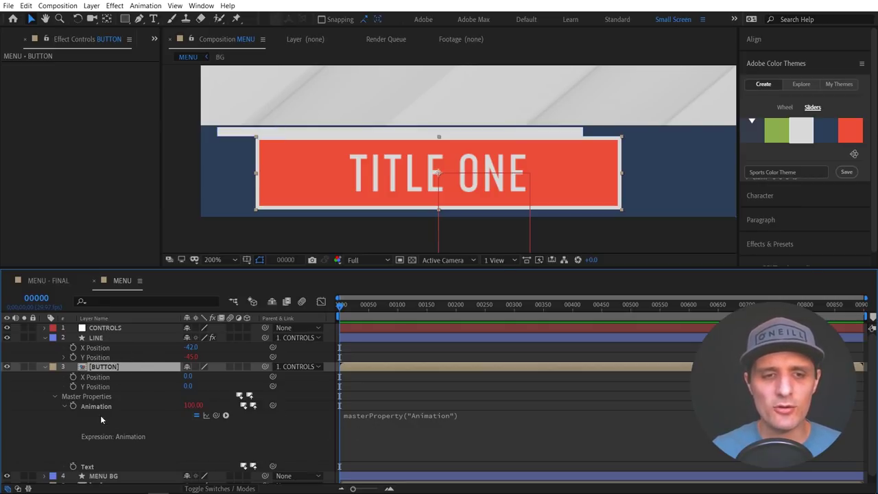
Replace the Animation expression with point1 = thisComp.layer("LINE").transform.xPosition;
{"action": "left_click", "coordinate": [408, 423]}
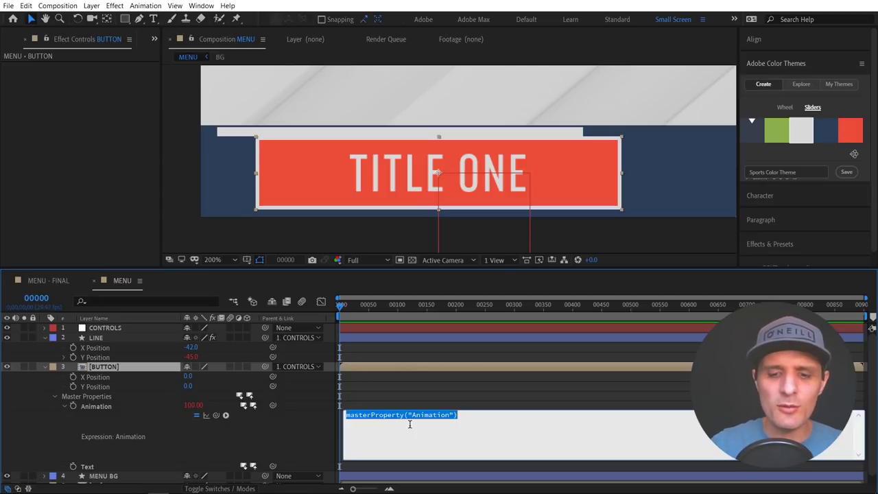
{"action": "type", "text": "point1"}
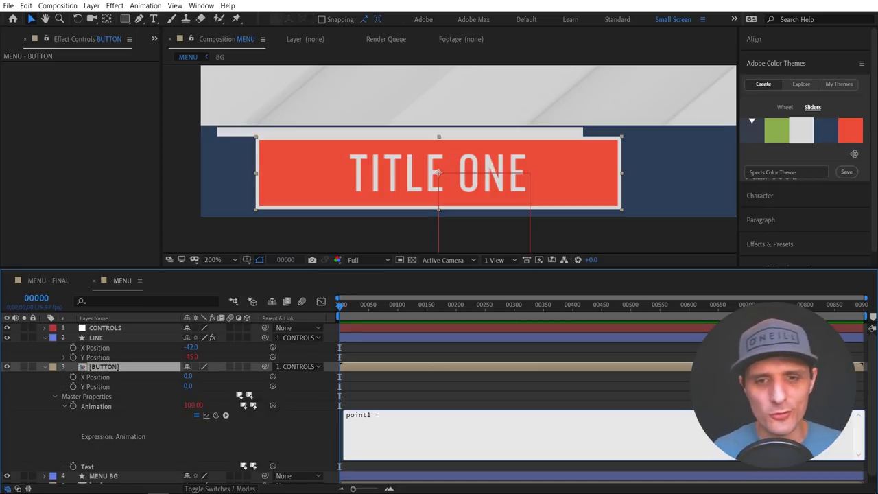
{"action": "type", "text": " ="}
{"action": "left_click_drag", "start_coordinate": [215, 415], "coordinate": [115, 349]}
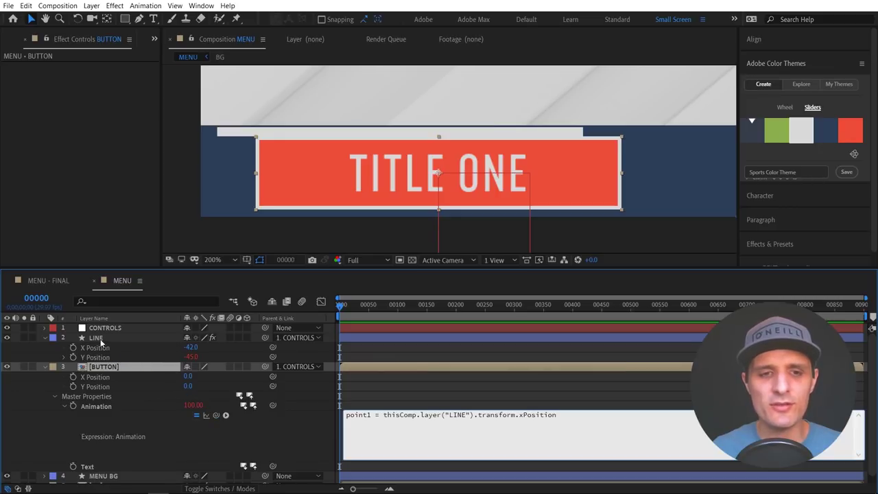
{"action": "left_click", "coordinate": [246, 132]}
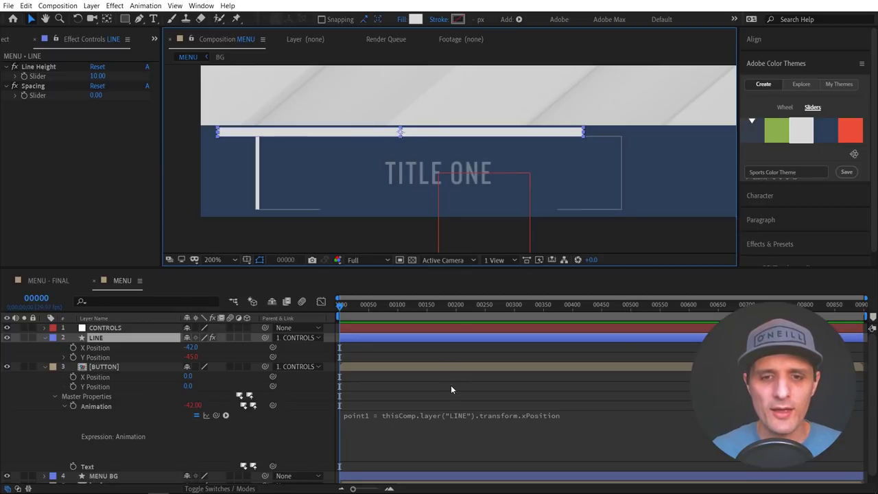
{"action": "left_click", "coordinate": [550, 424]}
{"action": "left_click", "coordinate": [567, 414]}
{"action": "type", "text": ";"}
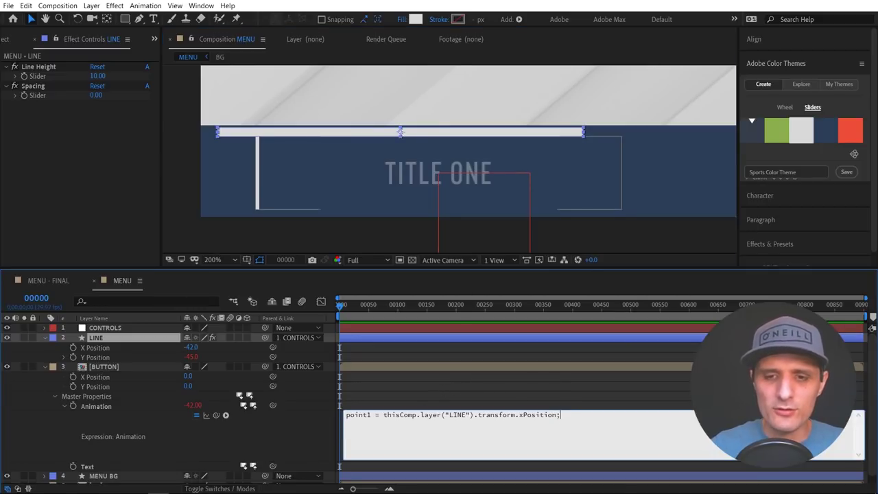
Add a second line to the Animation expression, point2 = transform.xPosition;, referencing the BUTTON layer's own X Position, and commit it
{"action": "key", "text": "Return"}
{"action": "type", "text": "point2 ="}
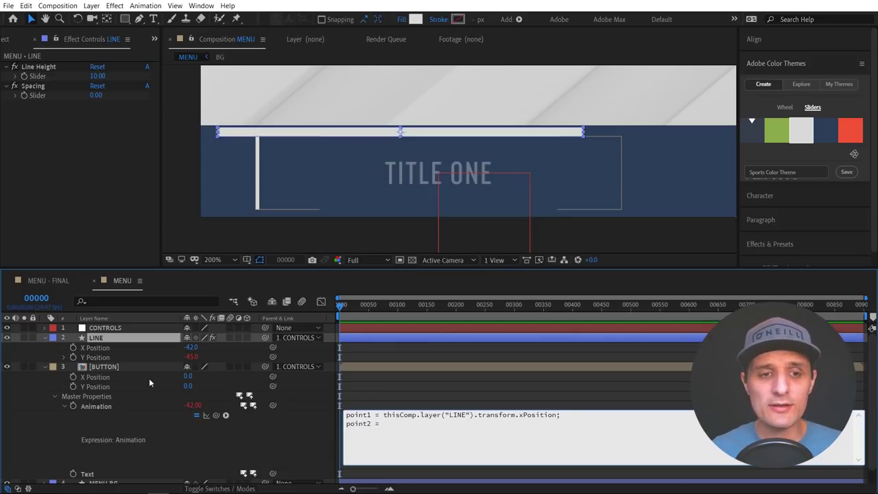
{"action": "left_click_drag", "start_coordinate": [215, 415], "coordinate": [136, 378]}
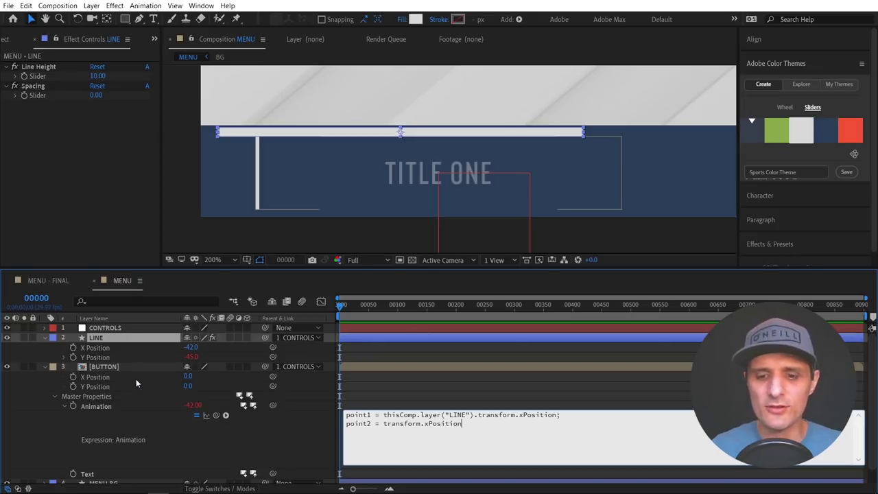
{"action": "type", "text": ";"}
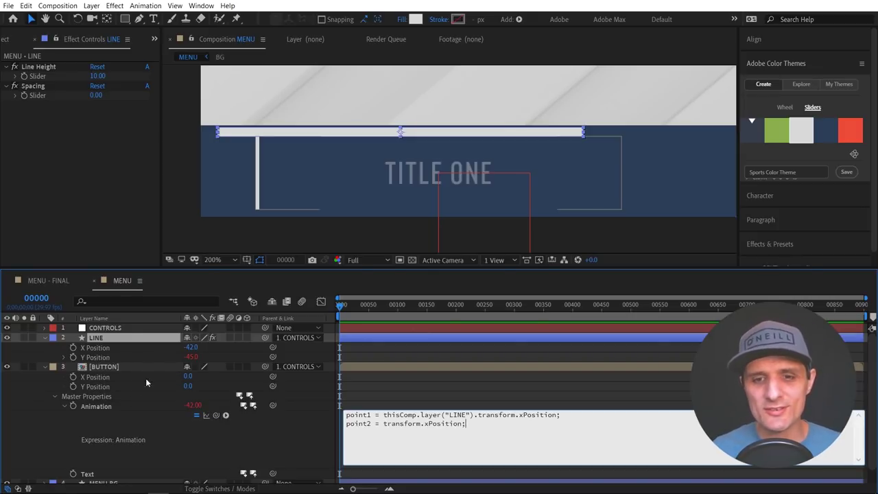
{"action": "key", "text": "Return"}
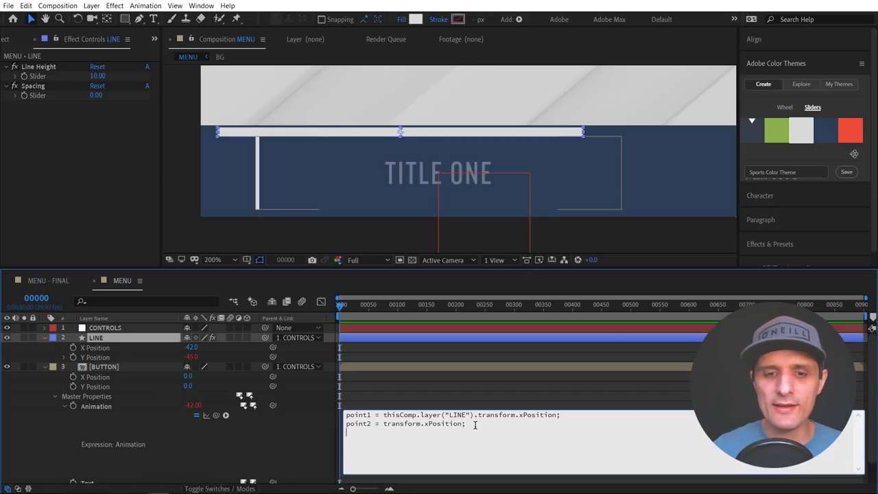
{"action": "left_click", "coordinate": [410, 137]}
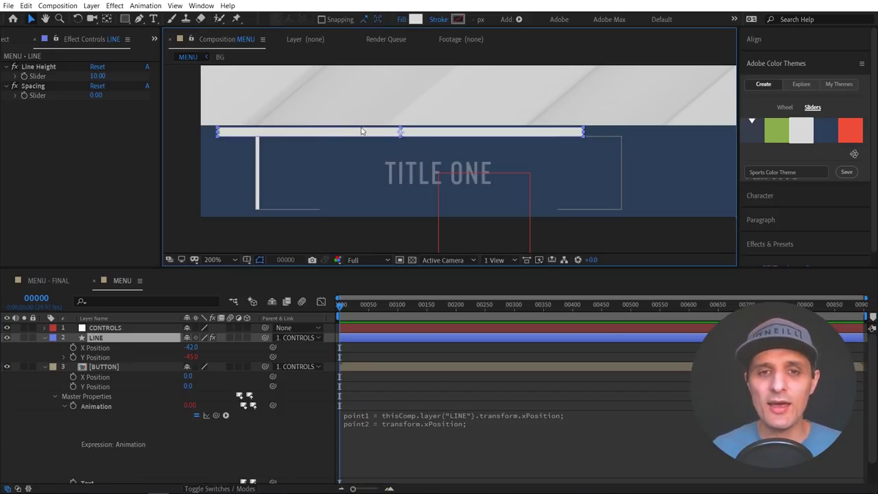
{"action": "left_click", "coordinate": [436, 171]}
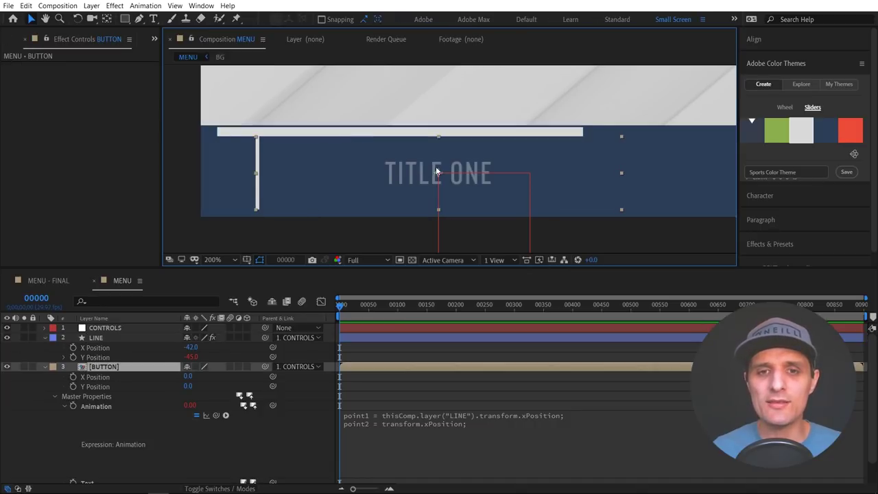
{"action": "left_click", "coordinate": [405, 132]}
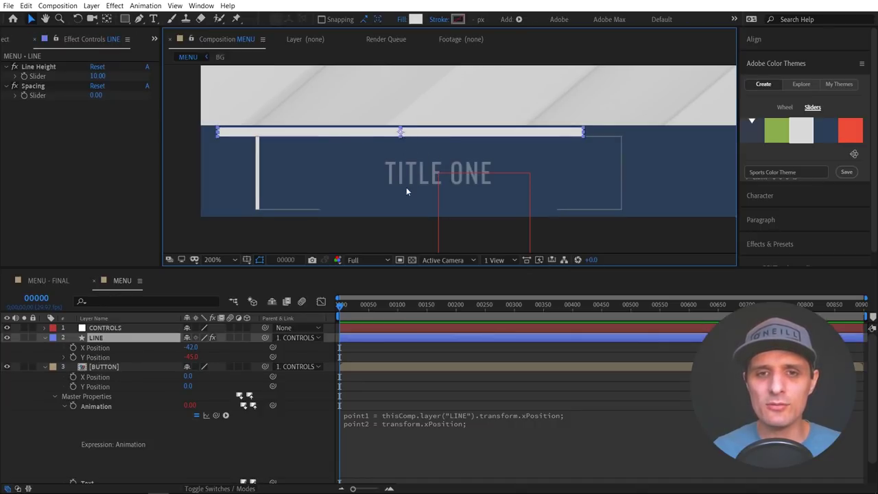
Slide the LINE layer into alignment above the button, shift it back to an X Position of about -39.5, and compare both layers' anchor points
{"action": "left_click_drag", "start_coordinate": [449, 134], "coordinate": [488, 135]}
{"action": "left_click", "coordinate": [445, 150], "text": "shift"}
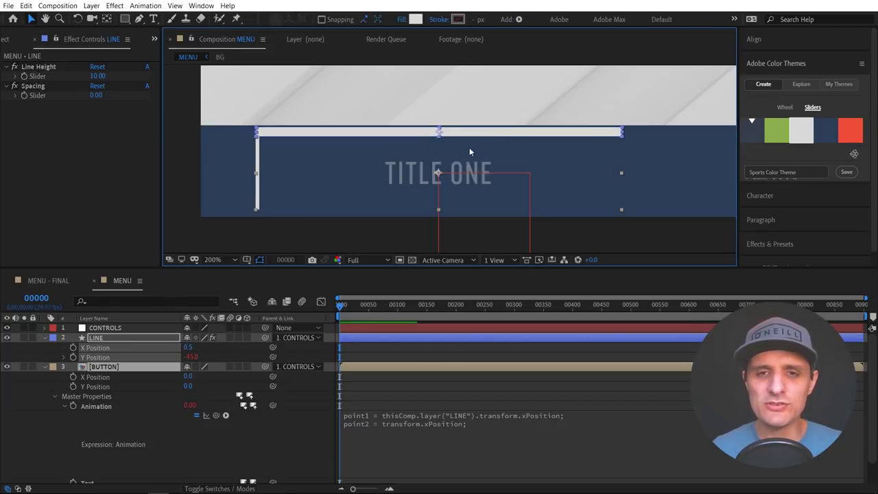
{"action": "left_click", "coordinate": [477, 124]}
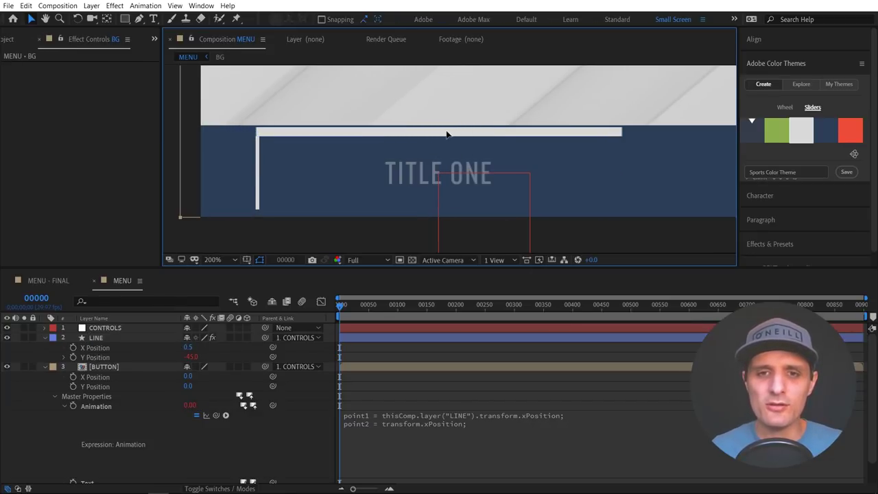
{"action": "left_click", "coordinate": [110, 335]}
{"action": "left_click_drag", "start_coordinate": [509, 135], "coordinate": [455, 135]}
{"action": "left_click", "coordinate": [433, 168]}
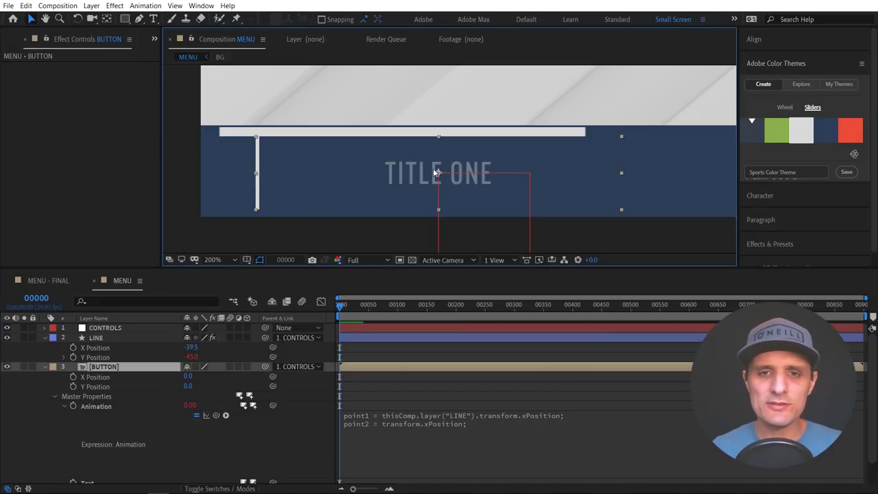
{"action": "left_click", "coordinate": [406, 132]}
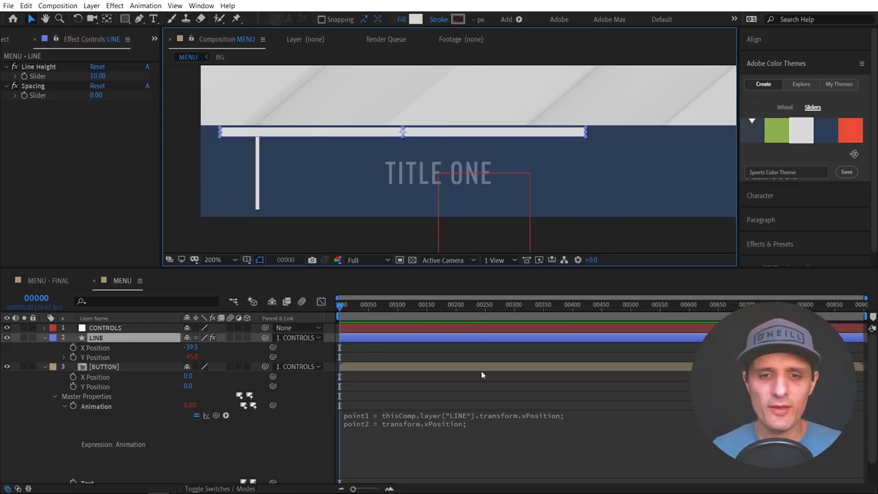
Add a third line to the Animation expression, dist = length(point1, point2);, and commit it
{"action": "left_click", "coordinate": [487, 424]}
{"action": "left_click", "coordinate": [487, 424]}
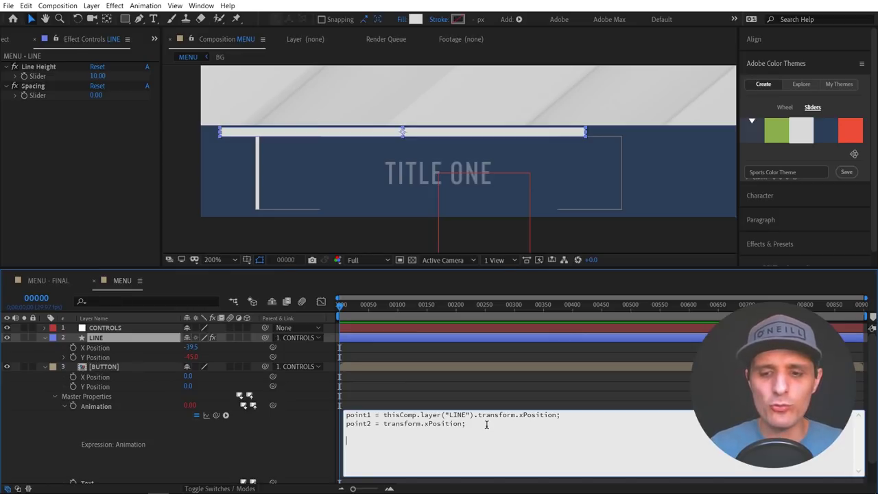
{"action": "key", "text": "Return"}
{"action": "type", "text": "dist"}
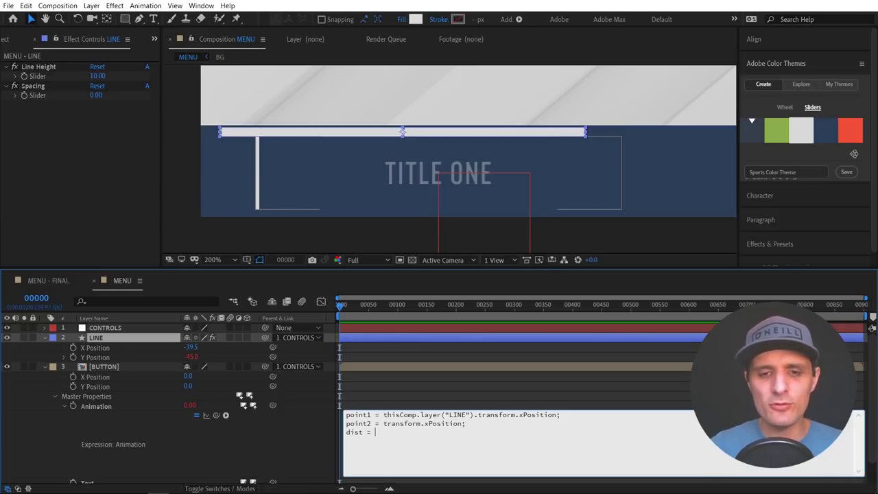
{"action": "type", "text": "= length();"}
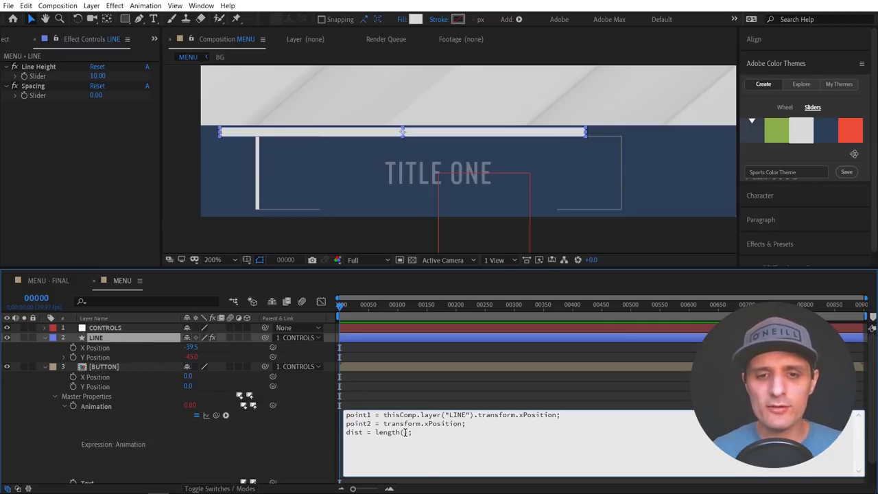
{"action": "type", "text": "point1, "}
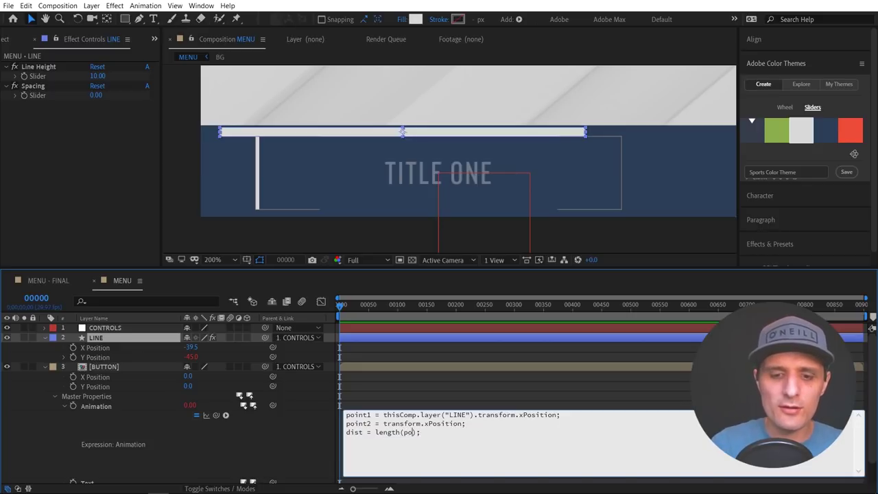
{"action": "type", "text": "point2"}
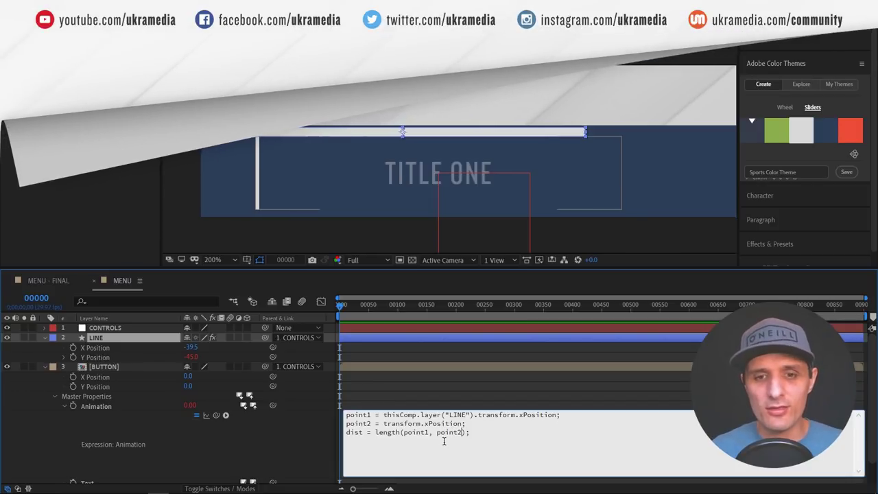
{"action": "left_click", "coordinate": [296, 457]}
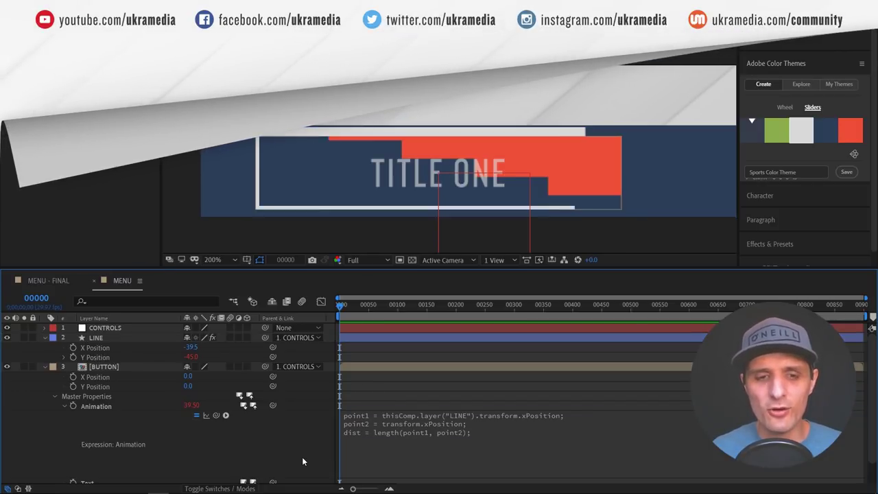
Set the LINE layer's X Position to 0 to check the distance expression with both layers aligned
{"action": "left_click", "coordinate": [137, 340]}
{"action": "left_click", "coordinate": [193, 347]}
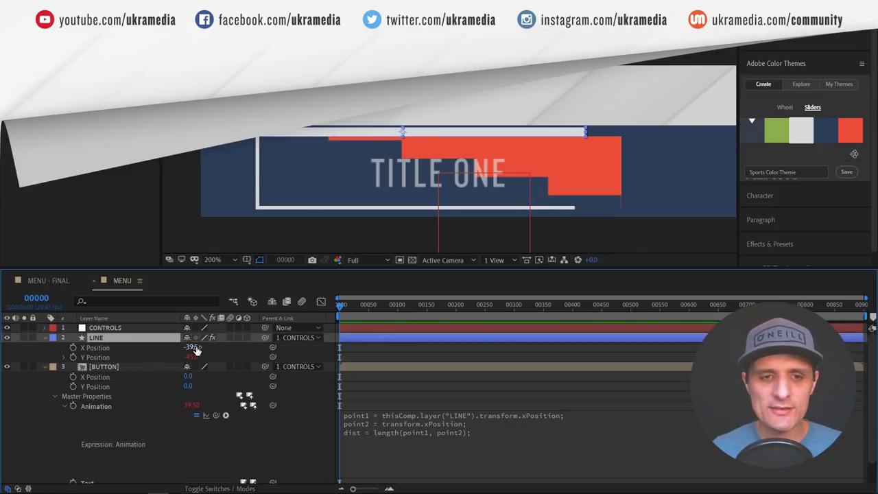
{"action": "type", "text": "0"}
{"action": "key", "text": "Return"}
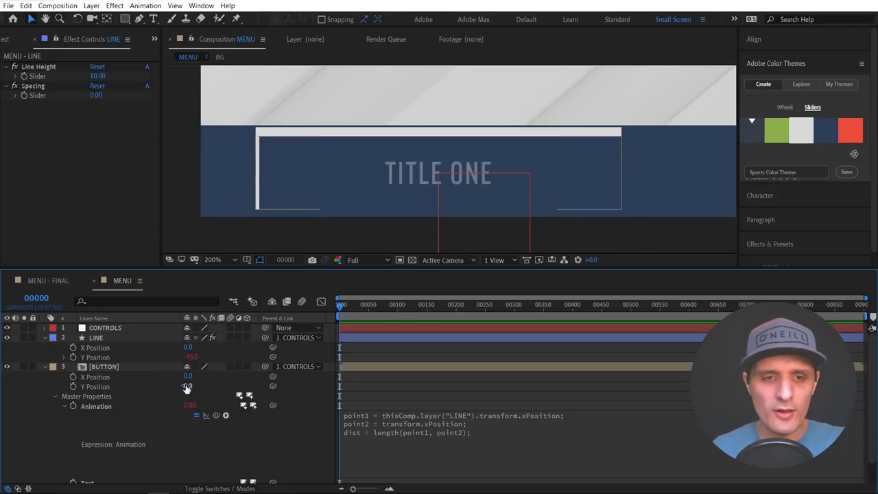
Test the distance expression by moving the LINE layer to an X Position of about -16 and across to about 104.5
{"action": "left_click", "coordinate": [100, 377]}
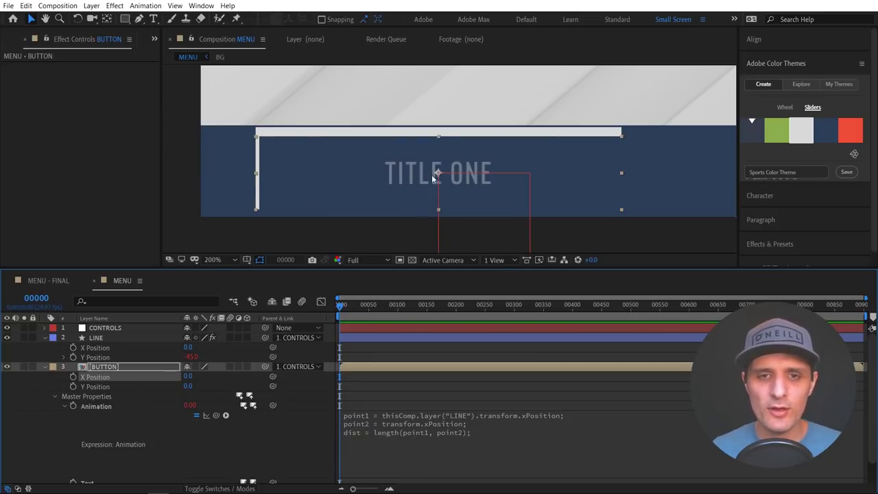
{"action": "left_click", "coordinate": [123, 328]}
{"action": "left_click", "coordinate": [123, 338]}
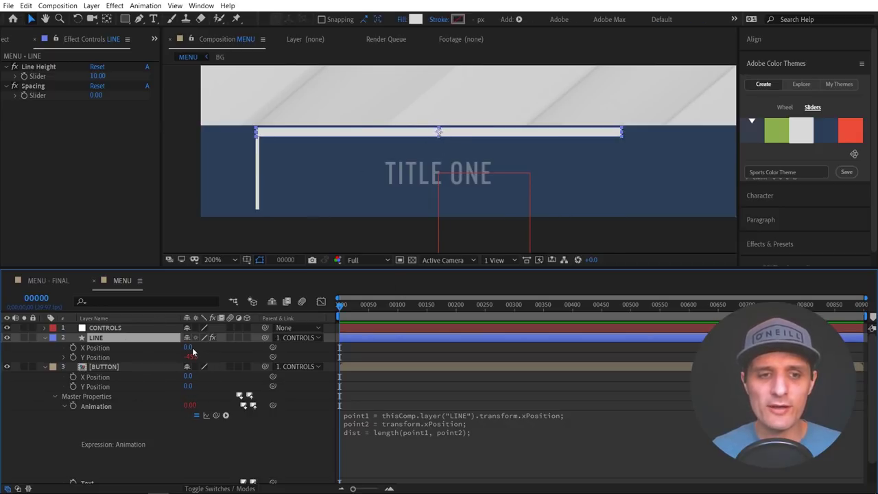
{"action": "left_click_drag", "start_coordinate": [193, 352], "coordinate": [191, 355]}
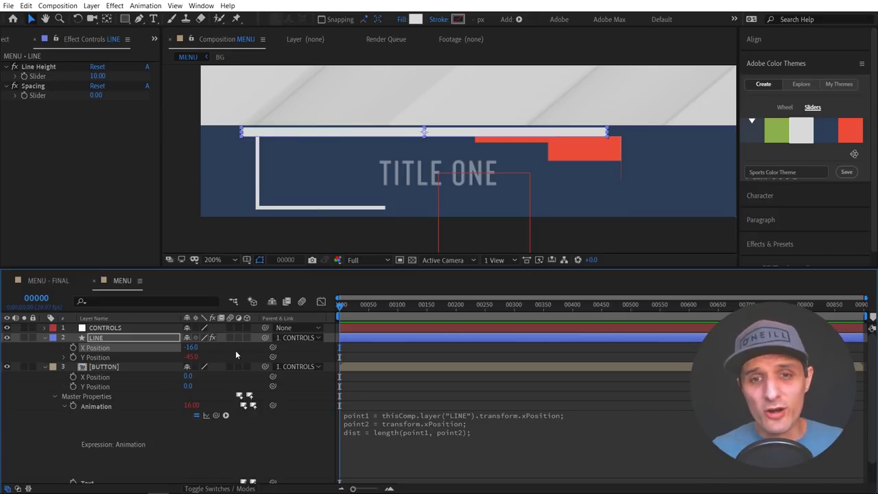
{"action": "left_click_drag", "start_coordinate": [412, 164], "coordinate": [564, 140]}
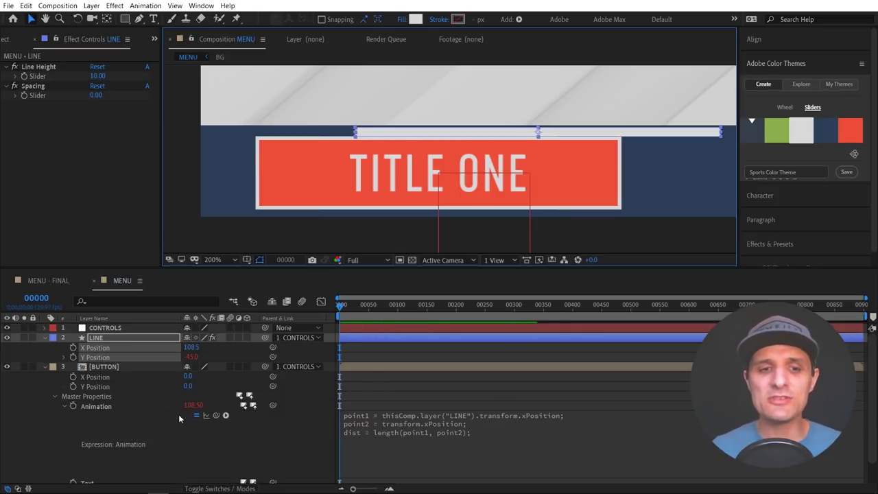
{"action": "left_click_drag", "start_coordinate": [532, 135], "coordinate": [557, 146]}
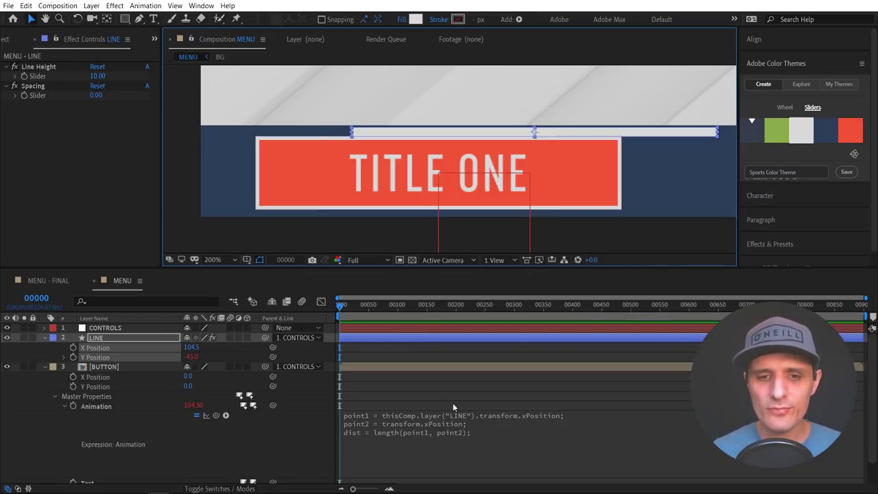
Add a linear(); call below the dist line of the Animation expression, with the copied dist variable as its first argument
{"action": "left_click", "coordinate": [485, 435]}
{"action": "left_click_drag", "start_coordinate": [472, 433], "coordinate": [334, 433]}
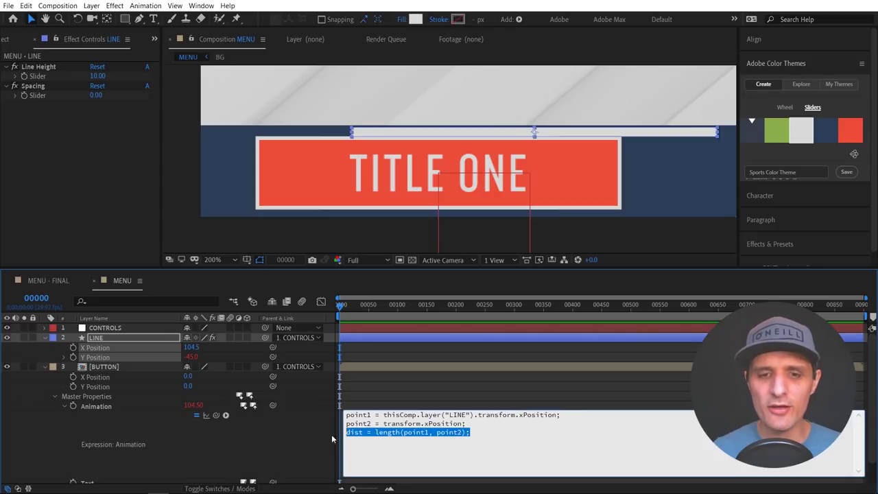
{"action": "left_click", "coordinate": [360, 437]}
{"action": "double_click", "coordinate": [353, 433]}
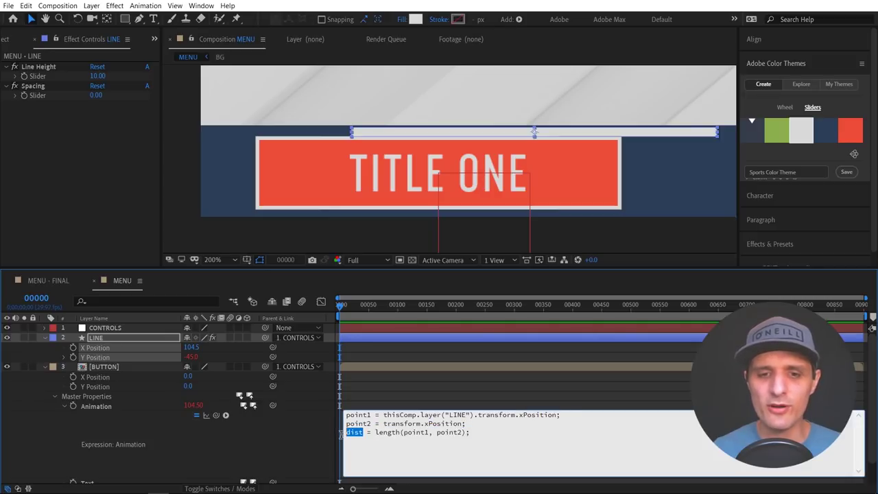
{"action": "left_click", "coordinate": [472, 432]}
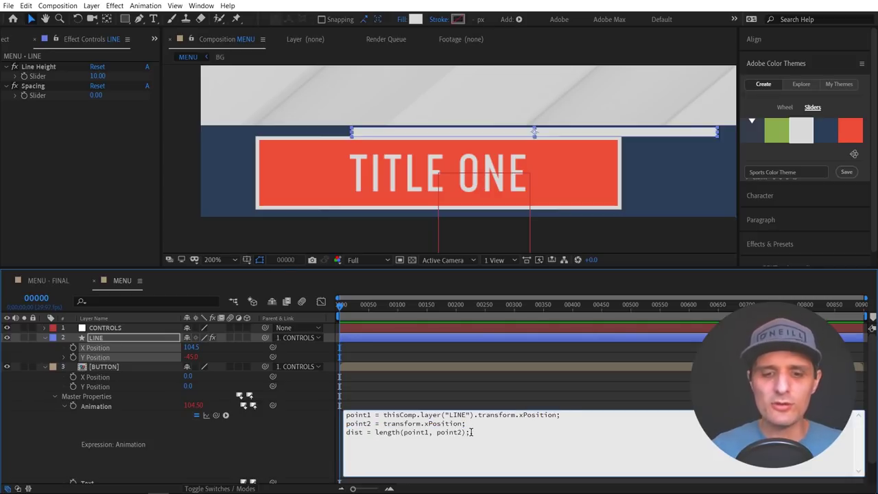
{"action": "type", "text": "linear();"}
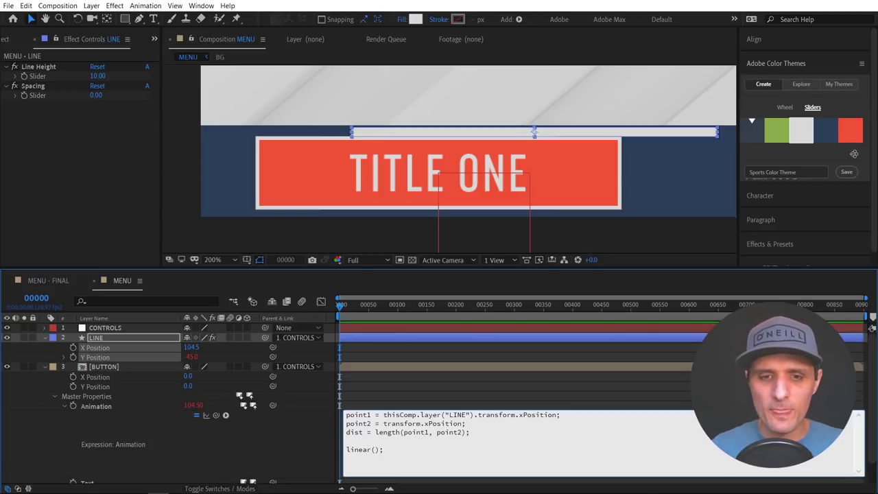
{"action": "double_click", "coordinate": [355, 432]}
{"action": "key", "text": "ctrl+c"}
{"action": "left_click", "coordinate": [379, 449]}
{"action": "key", "text": "ctrl+v"}
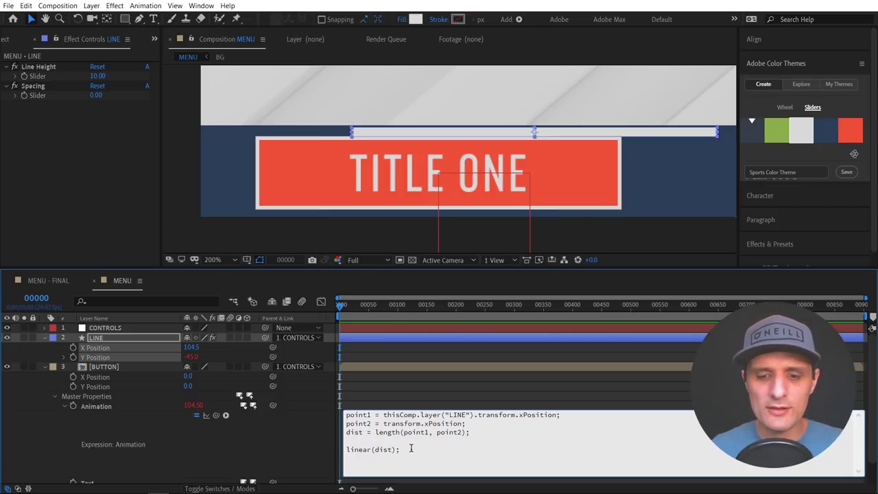
Give the linear() call an input range of 0 to 200 after dist
{"action": "type", "text": ","}
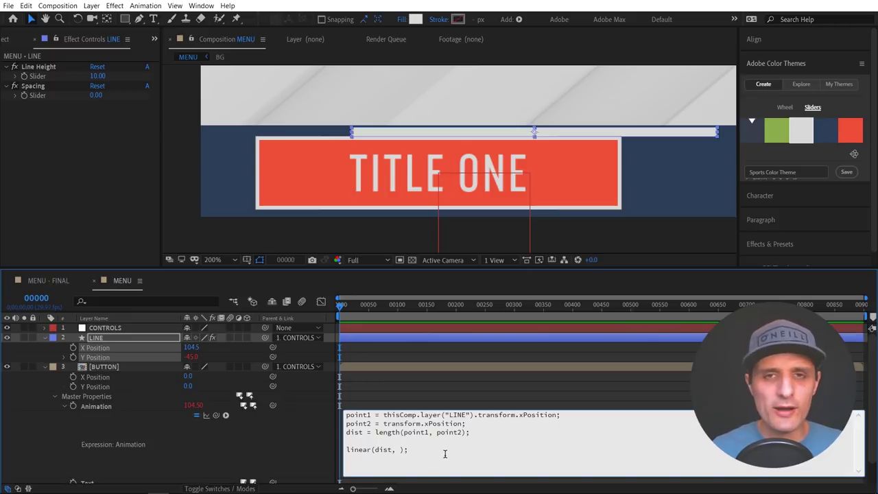
{"action": "type", "text": "0, "}
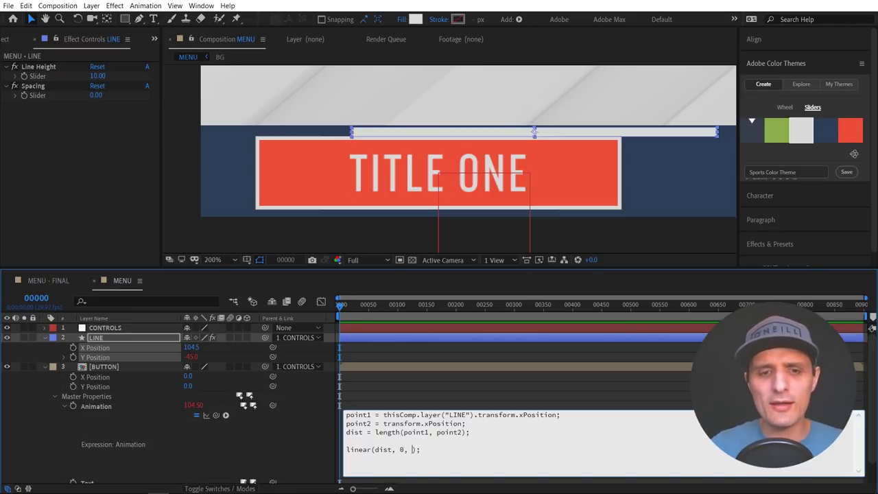
{"action": "type", "text": "1"}
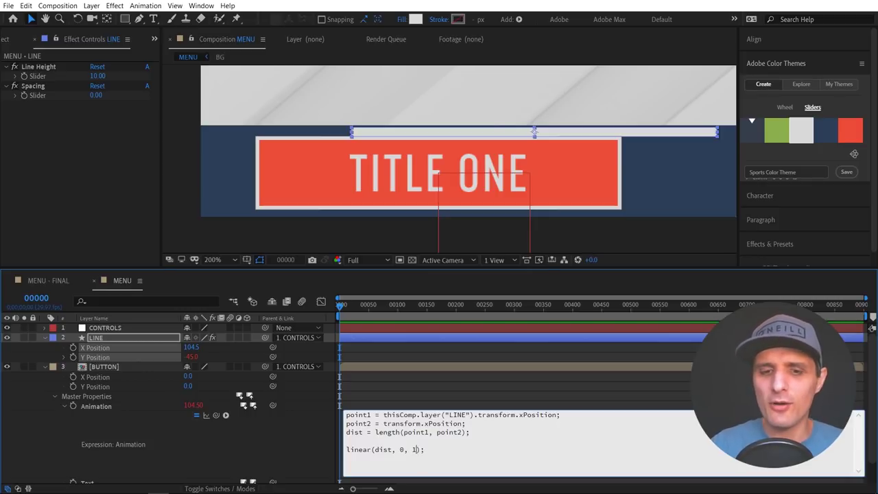
{"action": "key", "text": "BackSpace"}
{"action": "type", "text": "200"}
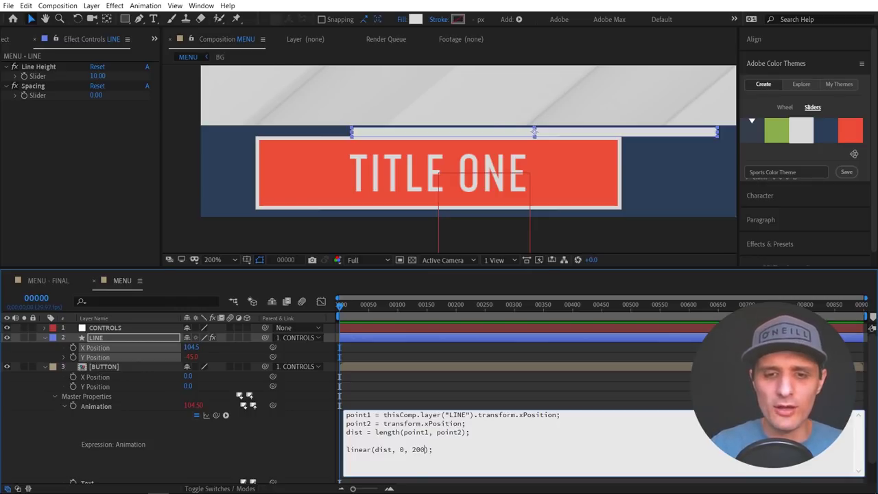
{"action": "type", "text": ", "}
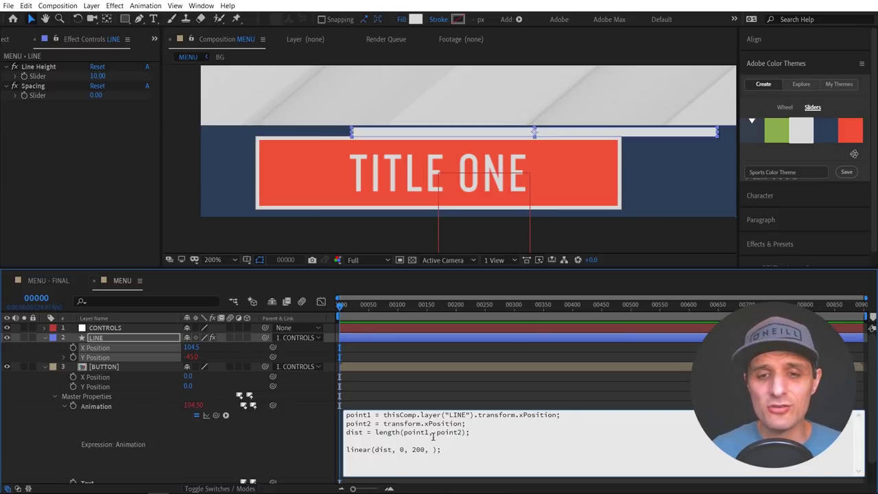
Complete the call as linear(dist, 0, 200, 100, 0); with an output range of 100 to 0, and commit the expression
{"action": "type", "text": "100"}
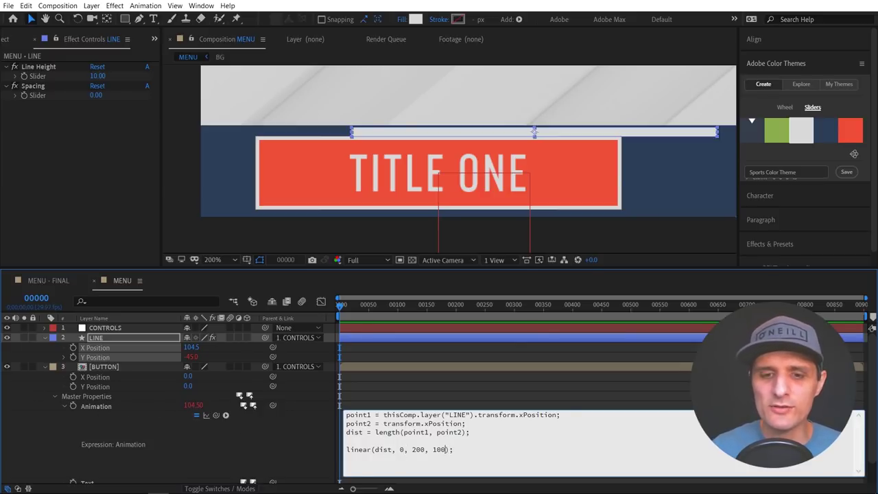
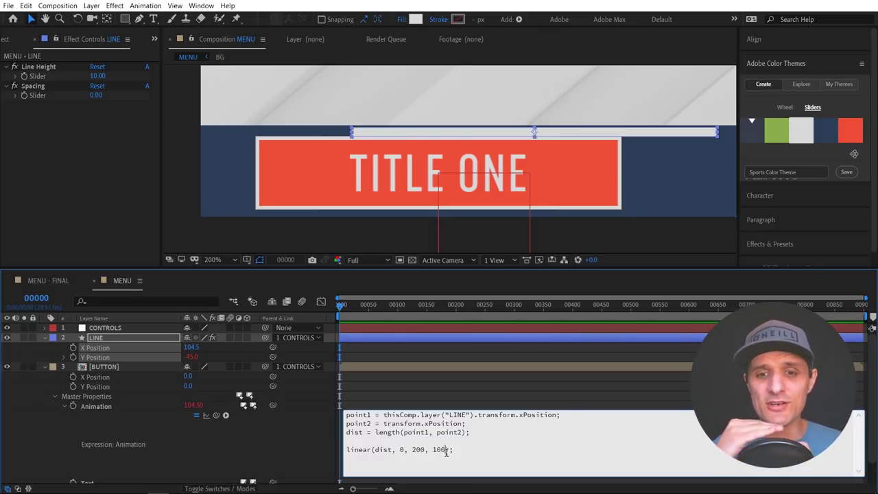
{"action": "left_click", "coordinate": [447, 450]}
{"action": "type", "text": ","}
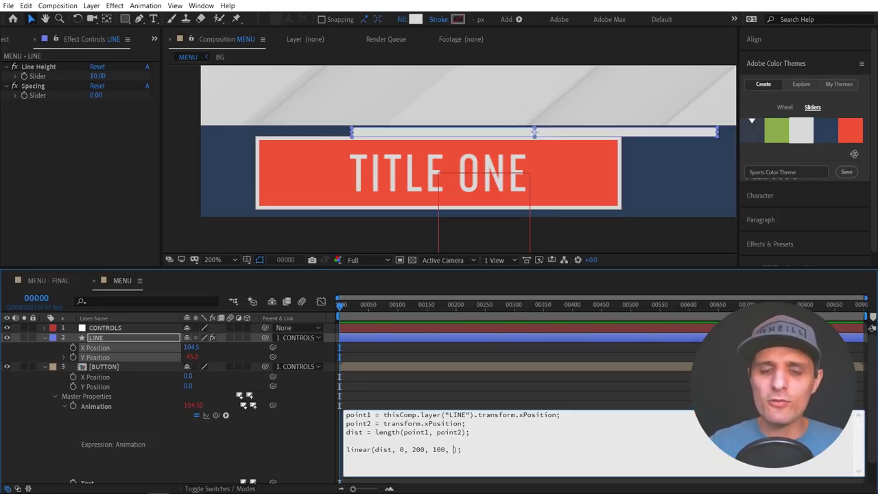
{"action": "type", "text": "0"}
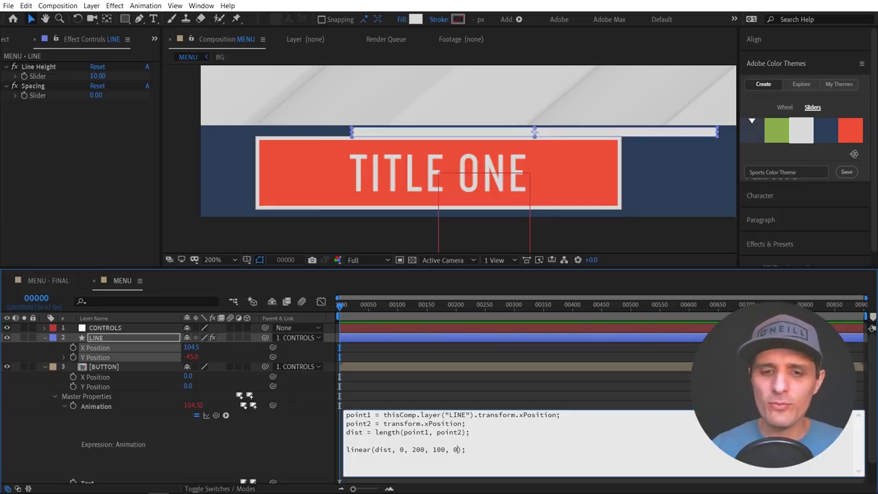
{"action": "left_click", "coordinate": [319, 433]}
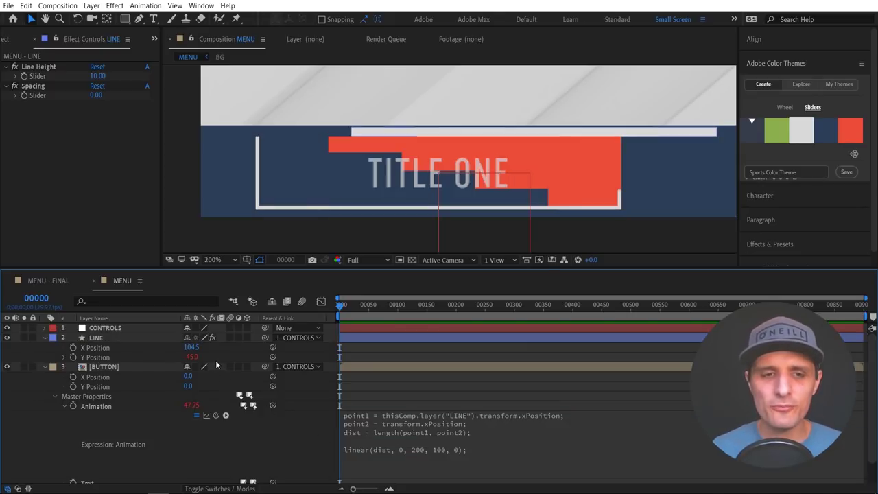
Test the remapped animation by setting the LINE layer's X Position to 0 and moving it out to about 222
{"action": "left_click", "coordinate": [113, 348]}
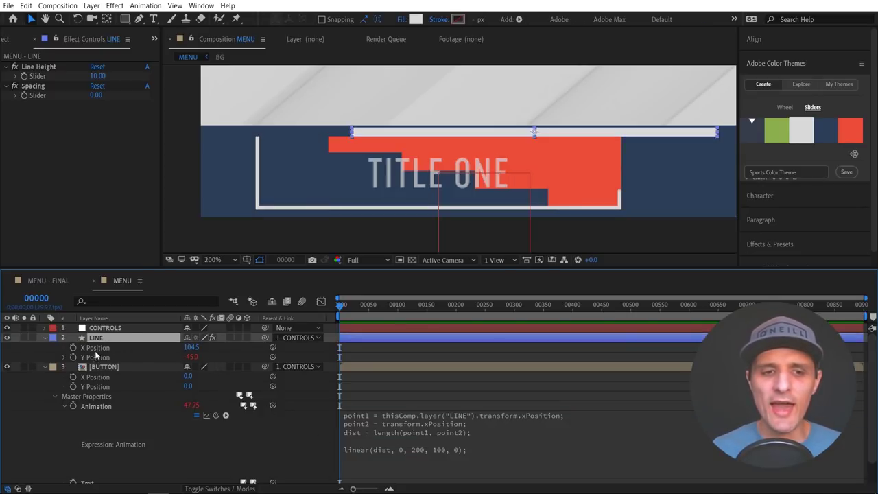
{"action": "left_click", "coordinate": [191, 347]}
{"action": "type", "text": "0"}
{"action": "key", "text": "Return"}
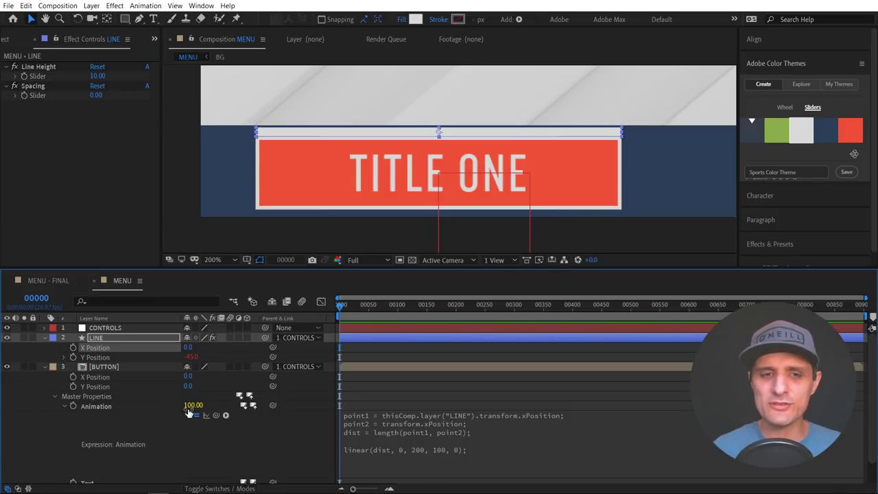
{"action": "left_click_drag", "start_coordinate": [187, 347], "coordinate": [308, 357]}
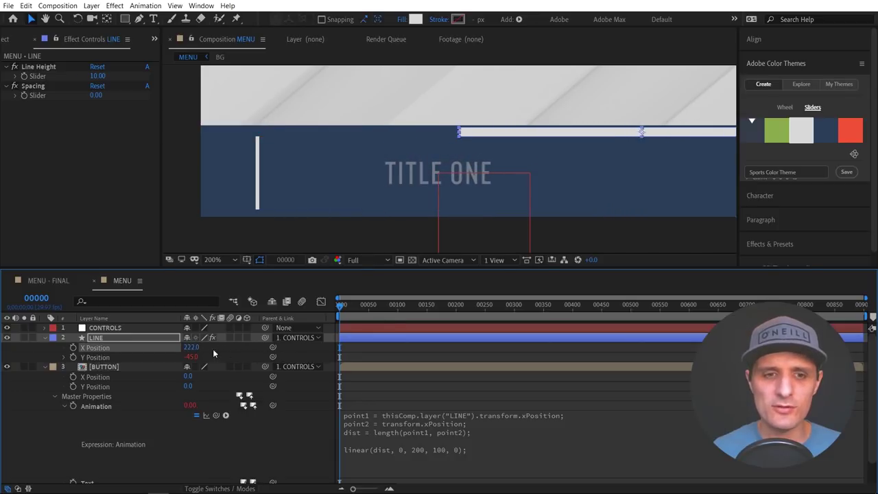
Set the LINE layer's X Position to 200
{"action": "left_click", "coordinate": [192, 347]}
{"action": "type", "text": "200"}
{"action": "key", "text": "Return"}
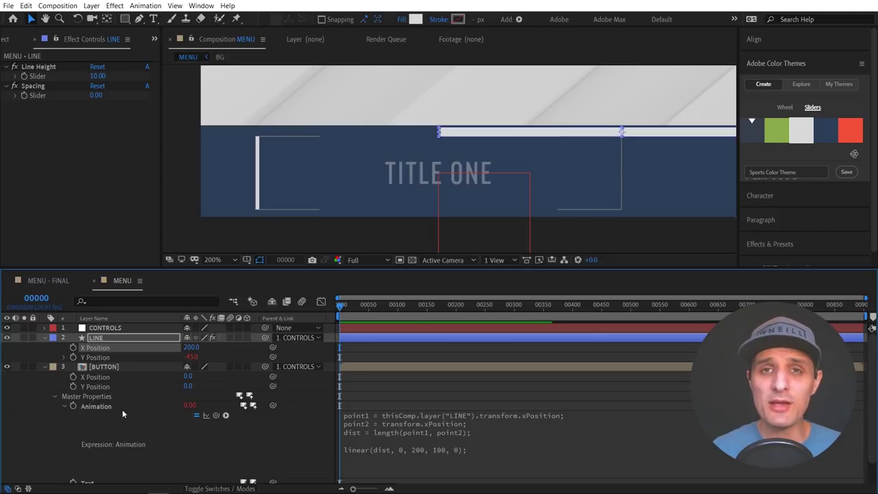
Inspect the hard-coded 200 input limit in the linear() call of the Animation expression, leaving the code as it is
{"action": "left_click", "coordinate": [457, 454]}
{"action": "left_click", "coordinate": [416, 450]}
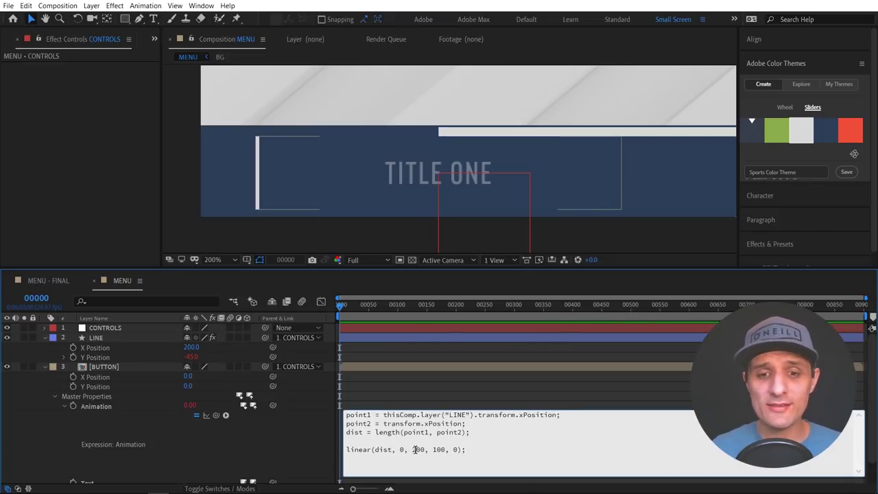
{"action": "left_click_drag", "start_coordinate": [412, 449], "coordinate": [424, 449]}
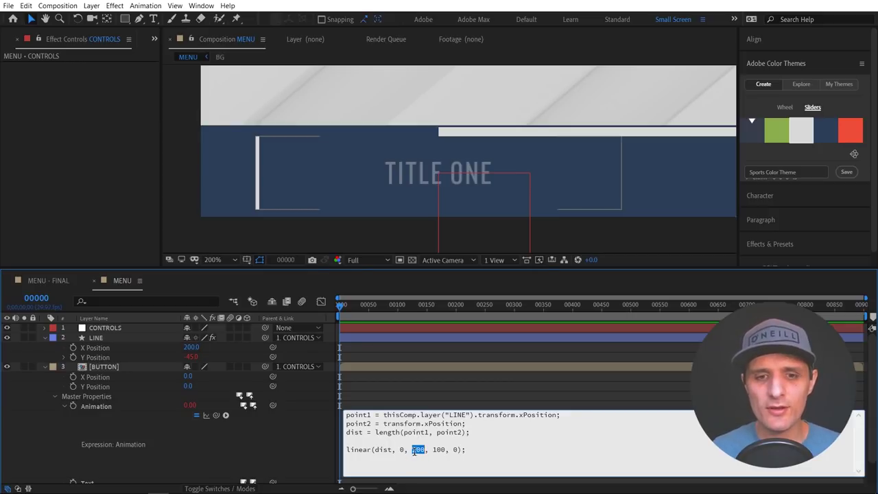
{"action": "left_click", "coordinate": [286, 447]}
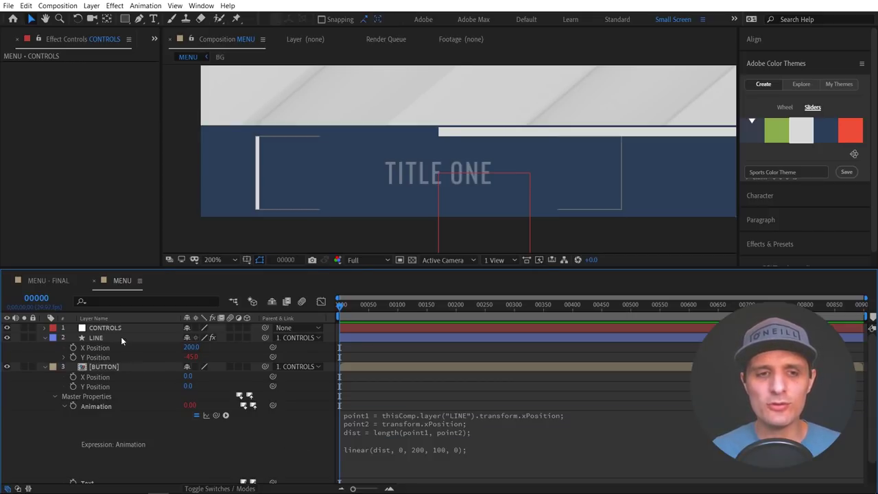
Add a Slider Control effect to the CONTROLS layer and rename it Falloff
{"action": "left_click", "coordinate": [118, 329]}
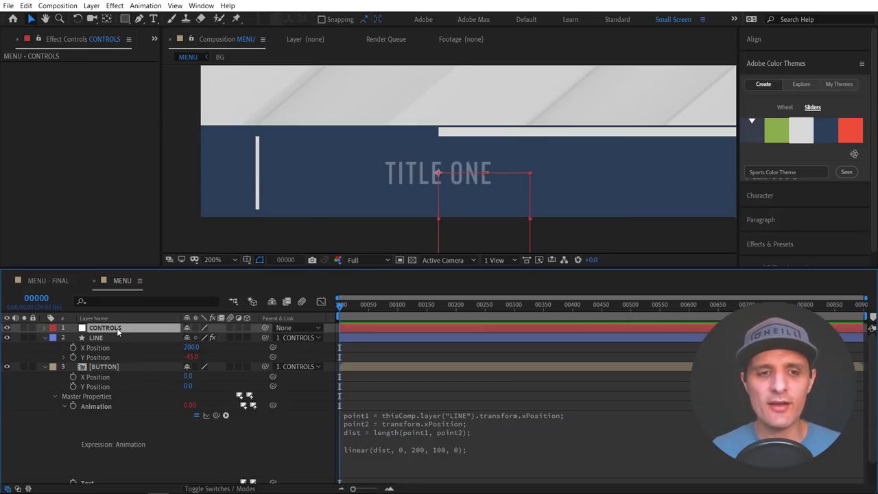
{"action": "right_click", "coordinate": [70, 115]}
{"action": "left_click", "coordinate": [53, 353]}
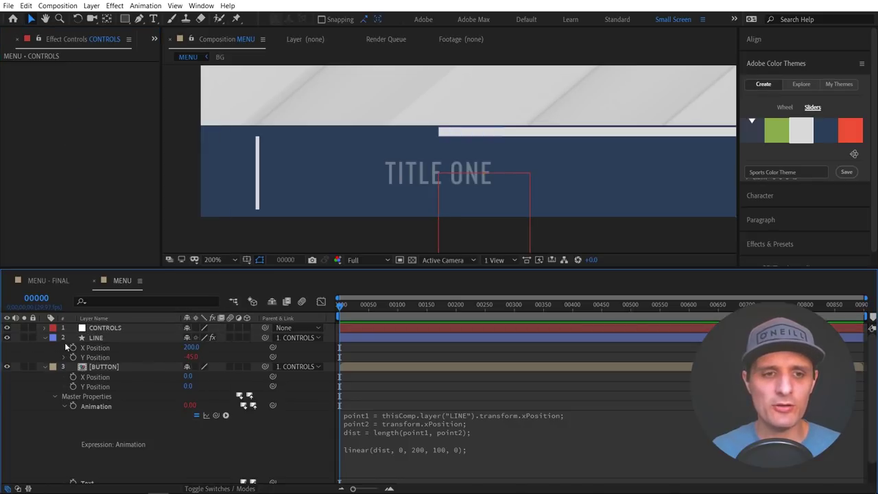
{"action": "left_click", "coordinate": [104, 329]}
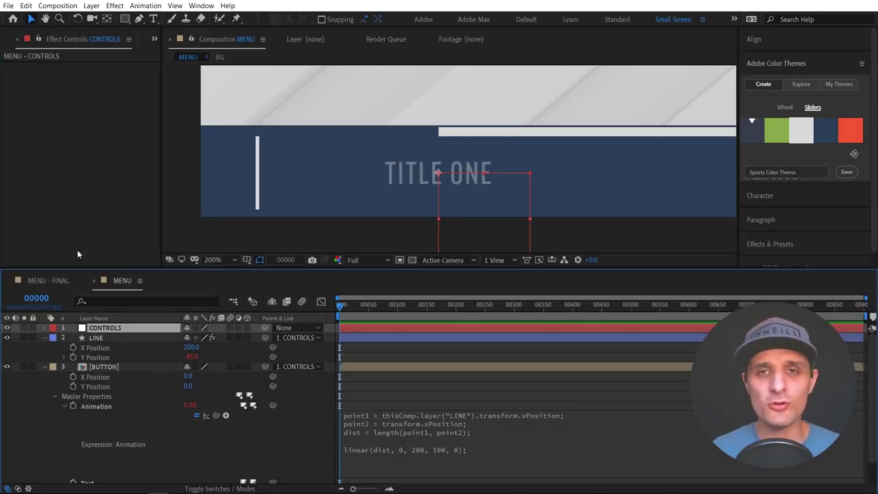
{"action": "right_click", "coordinate": [74, 129]}
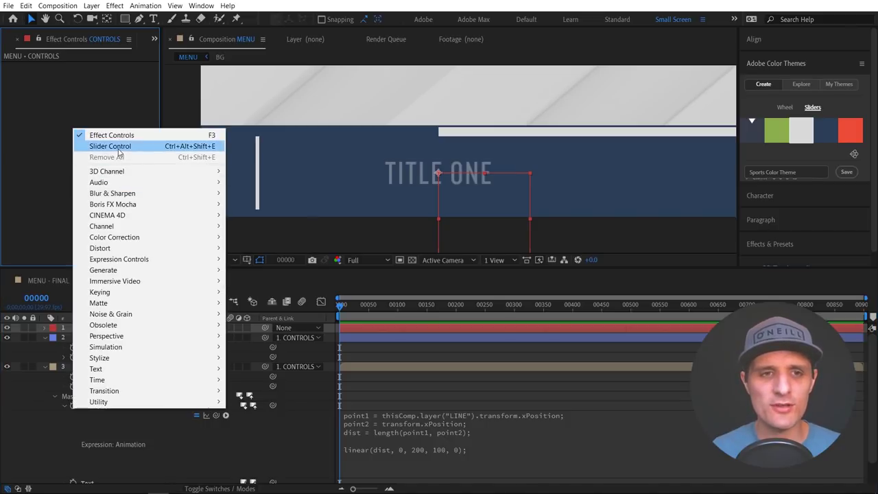
{"action": "left_click", "coordinate": [106, 146]}
{"action": "key", "text": "Return"}
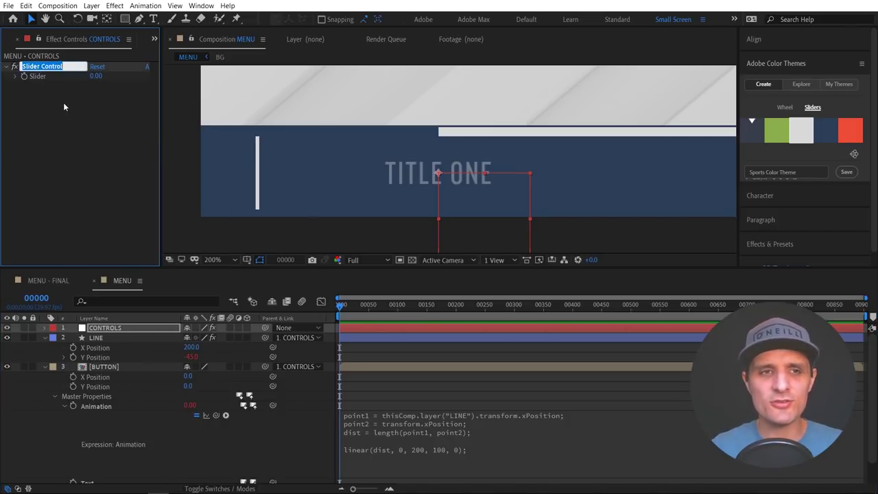
{"action": "type", "text": "Falloff"}
{"action": "key", "text": "Return"}
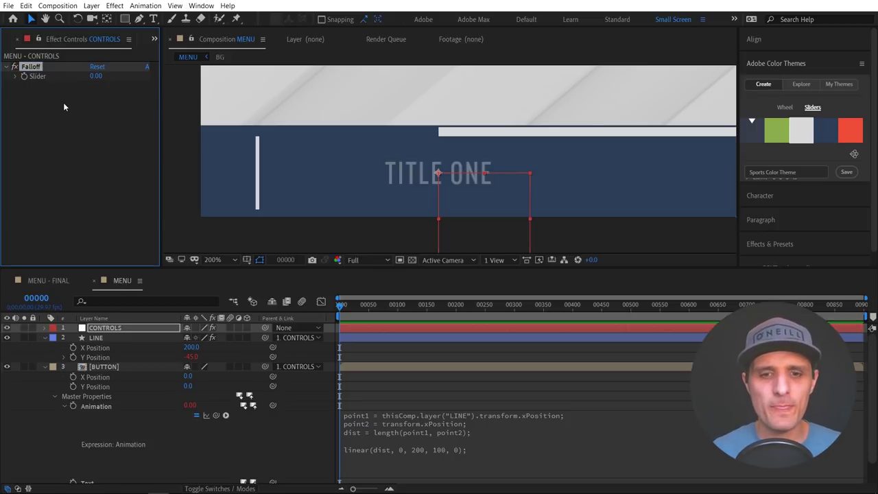
Declare a falloff variable below the dist line of the Animation expression, linked to the Falloff slider on CONTROLS and ended with a semicolon
{"action": "left_click", "coordinate": [486, 432]}
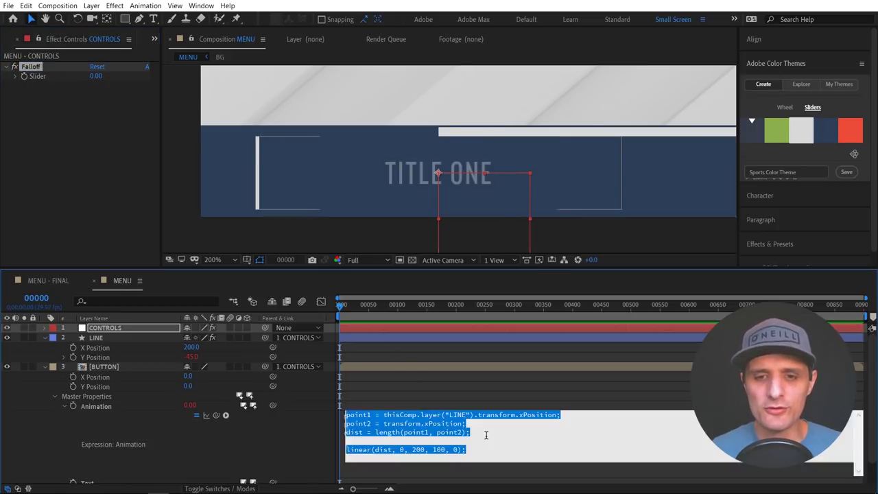
{"action": "left_click", "coordinate": [487, 432]}
{"action": "key", "text": "Return"}
{"action": "type", "text": "falloff ="}
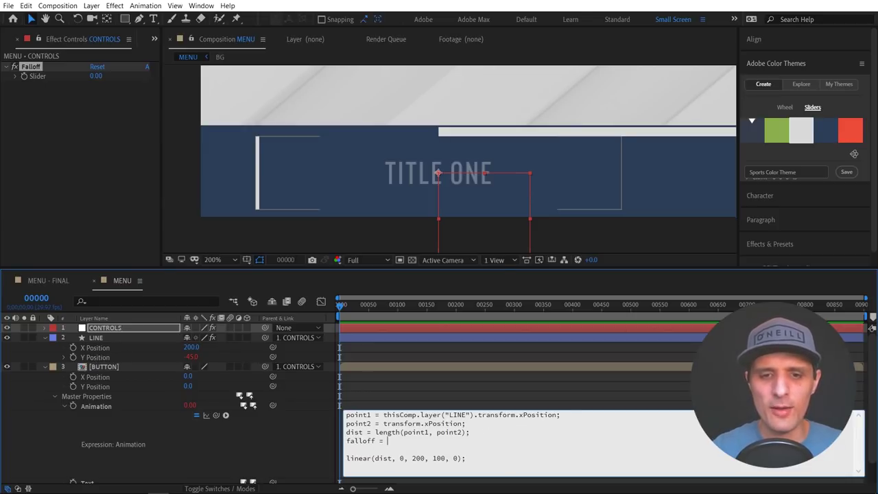
{"action": "left_click_drag", "start_coordinate": [216, 416], "coordinate": [55, 79]}
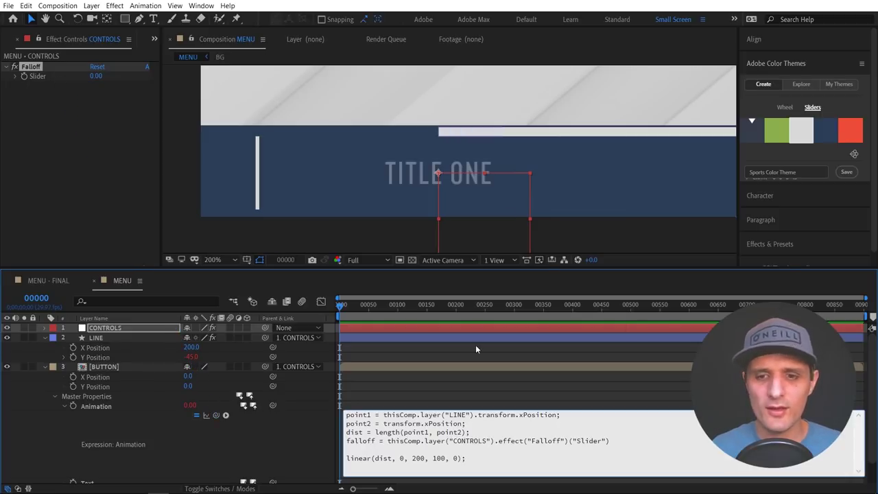
{"action": "type", "text": ";"}
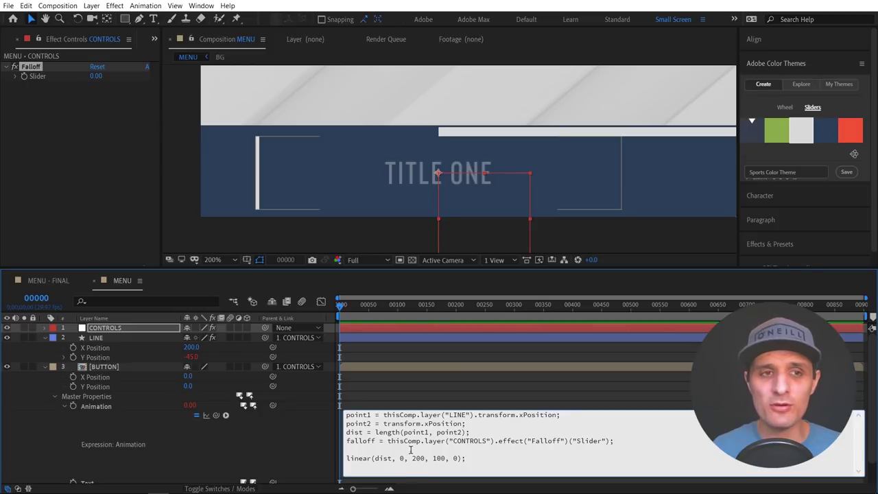
Replace the 200 in the linear() call with the falloff variable and commit the expression
{"action": "double_click", "coordinate": [375, 440]}
{"action": "key", "text": "ctrl+c"}
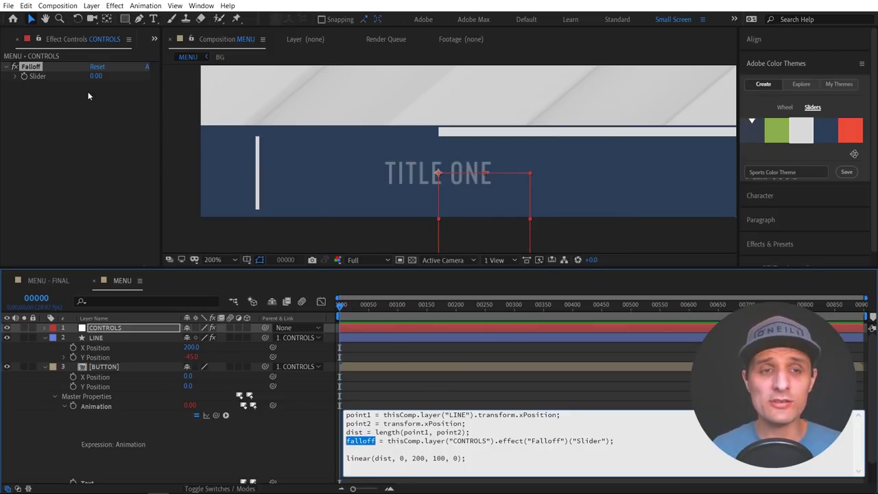
{"action": "left_click_drag", "start_coordinate": [426, 458], "coordinate": [413, 458]}
{"action": "key", "text": "ctrl+v"}
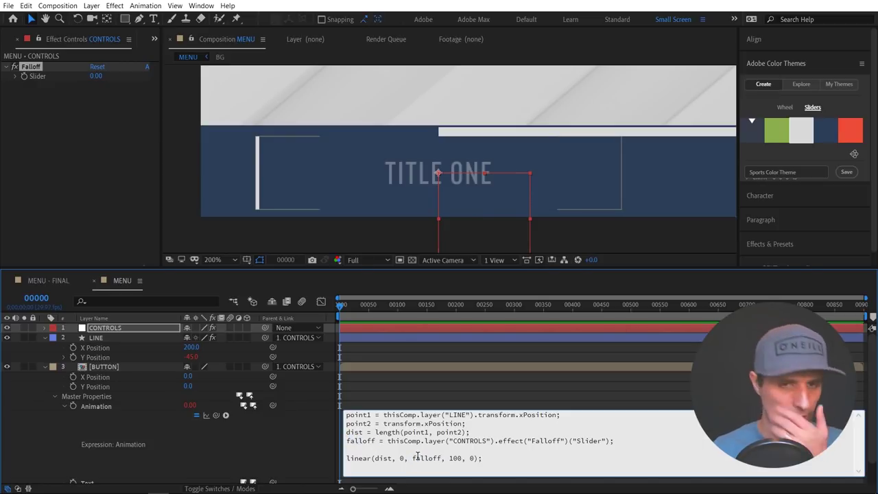
{"action": "left_click", "coordinate": [313, 440]}
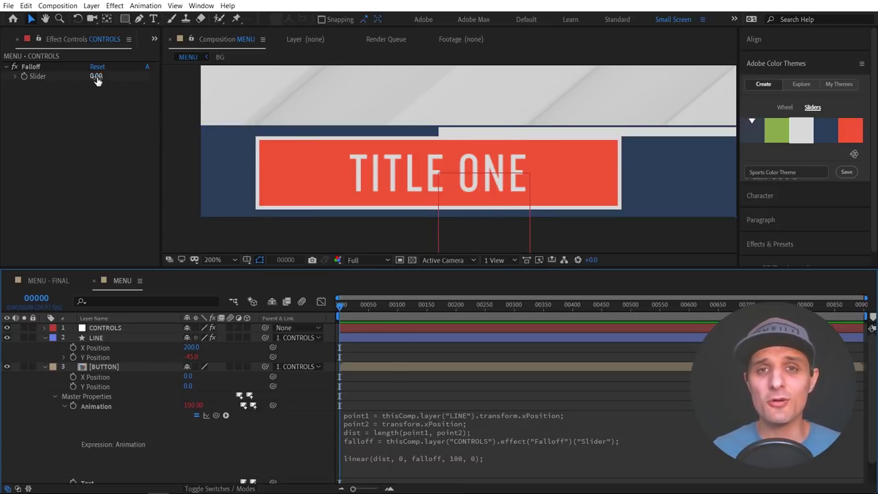
Test the falloff link by moving the LINE layer in the composition to an X Position of about 68
{"action": "left_click", "coordinate": [373, 339]}
{"action": "left_click", "coordinate": [580, 134]}
{"action": "left_click_drag", "start_coordinate": [581, 134], "coordinate": [462, 140]}
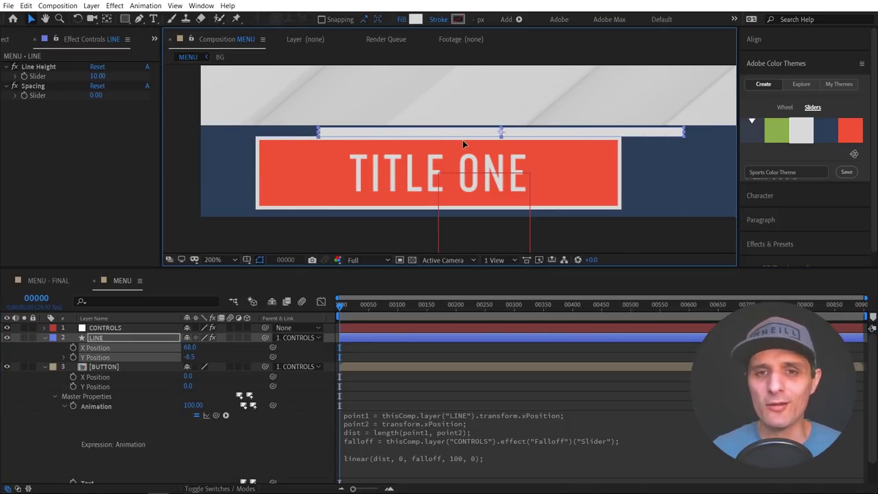
Set the Falloff slider on the CONTROLS layer to 300
{"action": "left_click", "coordinate": [105, 327]}
{"action": "left_click", "coordinate": [98, 77]}
{"action": "type", "text": "30"}
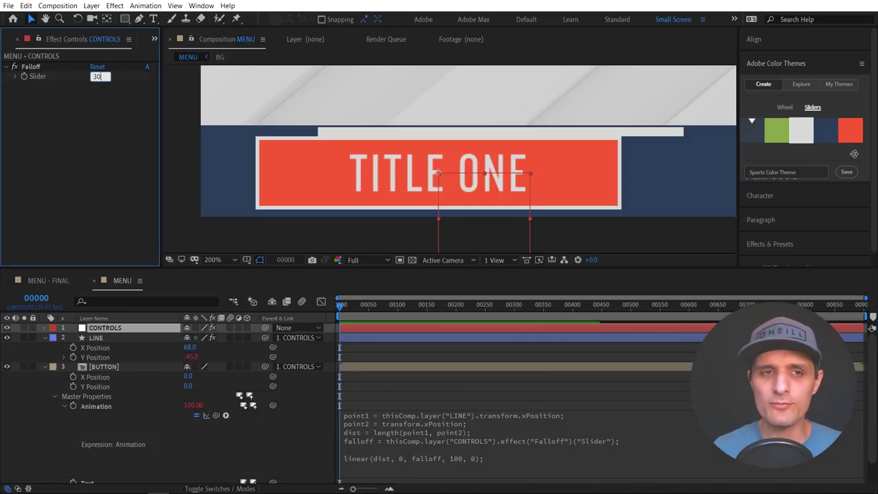
{"action": "type", "text": "0"}
{"action": "key", "text": "Return"}
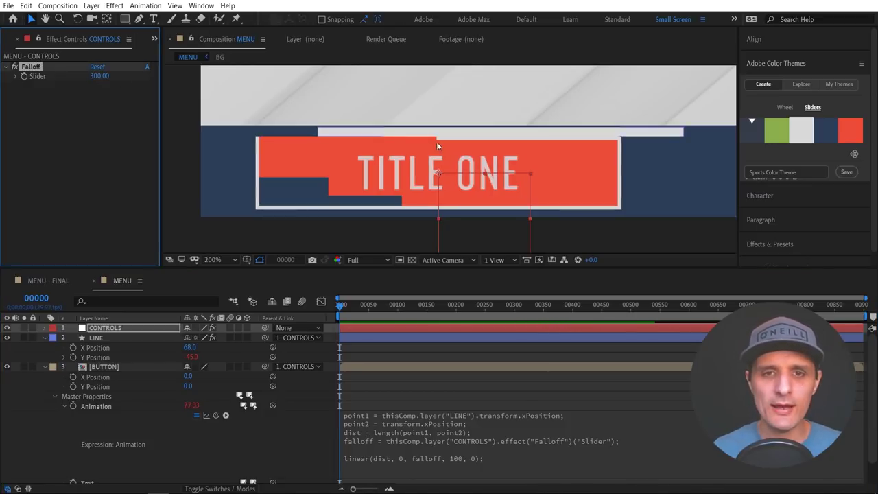
Test the new falloff by moving the LINE layer across the button to an X Position of about -21
{"action": "left_click", "coordinate": [122, 327]}
{"action": "left_click_drag", "start_coordinate": [507, 139], "coordinate": [442, 153]}
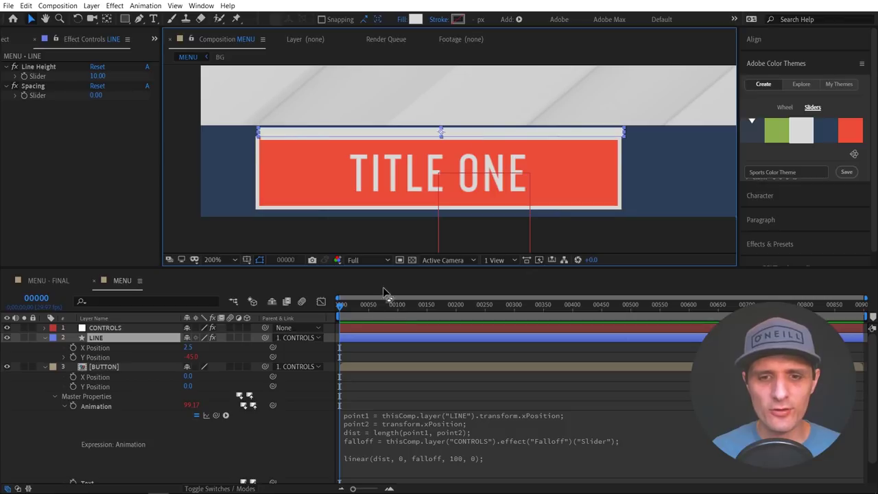
{"action": "left_click", "coordinate": [321, 402]}
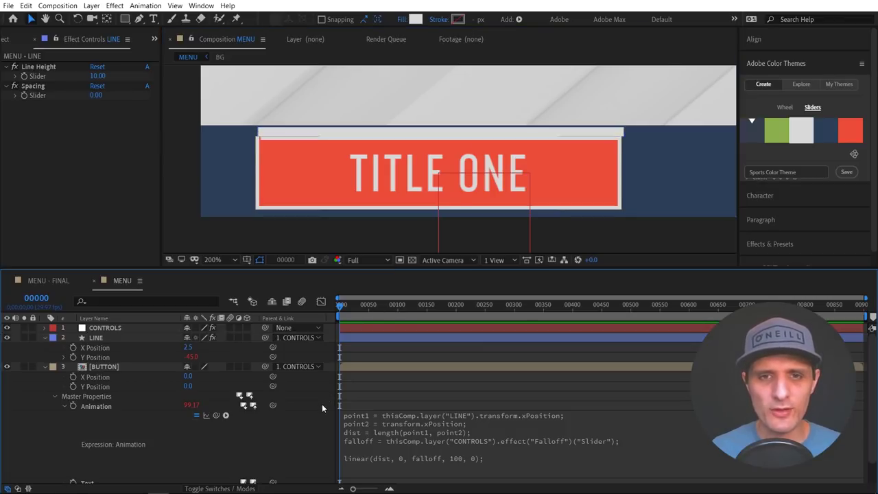
{"action": "left_click_drag", "start_coordinate": [478, 137], "coordinate": [441, 141]}
{"action": "scroll", "coordinate": [444, 147], "scroll_direction": "down", "scroll_amount": 2}
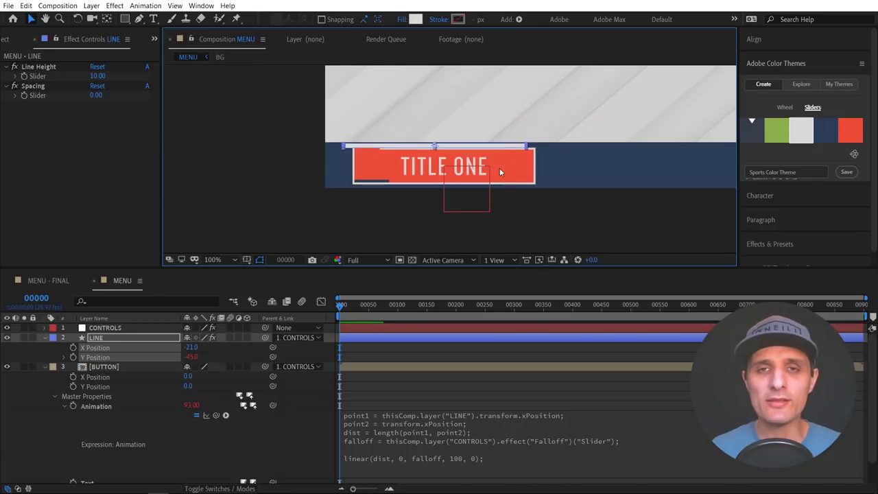
Collapse and duplicate the [BUTTON] layer, placing the copy directly to the right of the original button
{"action": "left_click", "coordinate": [129, 369]}
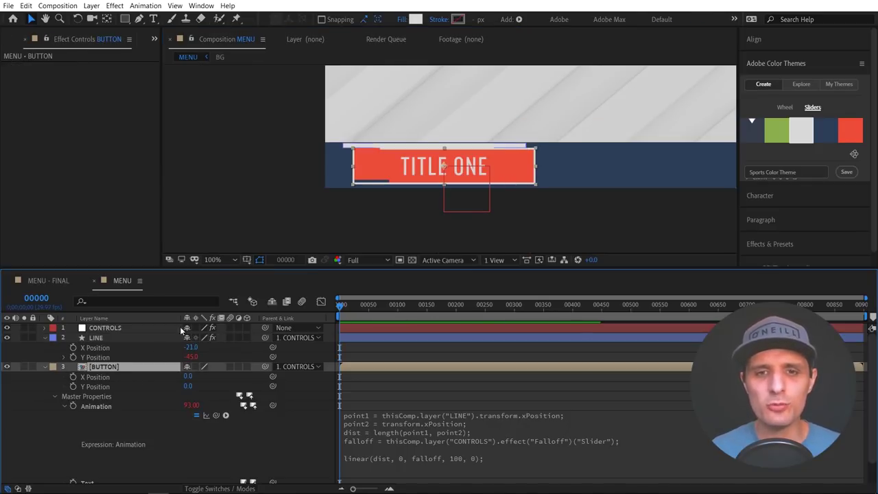
{"action": "left_click", "coordinate": [43, 367]}
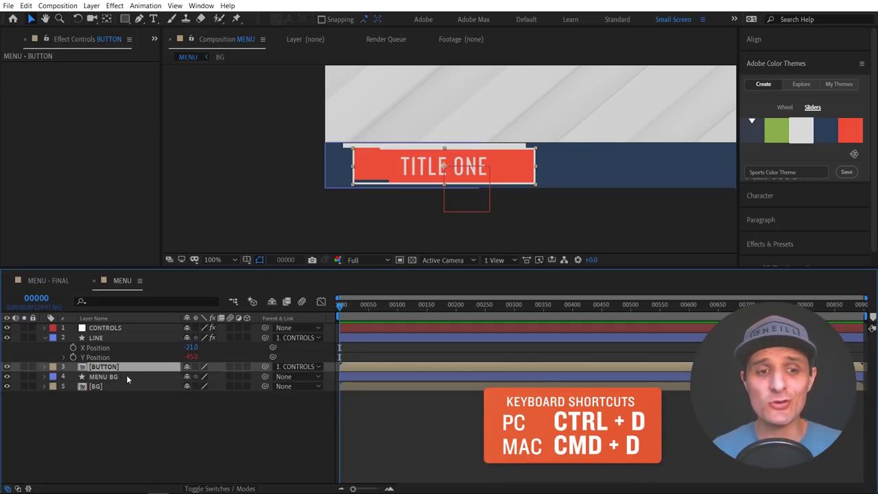
{"action": "key", "text": "ctrl+d"}
{"action": "left_click_drag", "start_coordinate": [511, 165], "coordinate": [690, 173]}
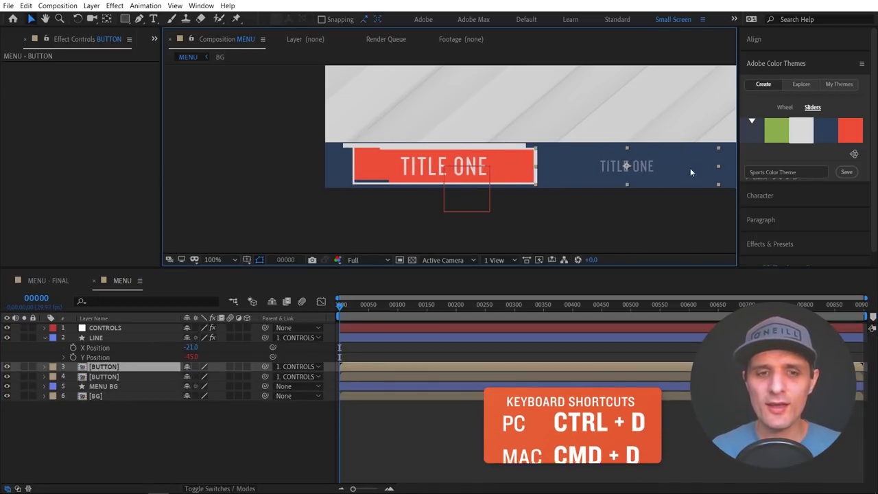
Test the second button's animation by moving the LINE layer toward it, and undo that move
{"action": "left_click", "coordinate": [121, 337]}
{"action": "left_click_drag", "start_coordinate": [438, 144], "coordinate": [618, 154]}
{"action": "key", "text": "ctrl+z"}
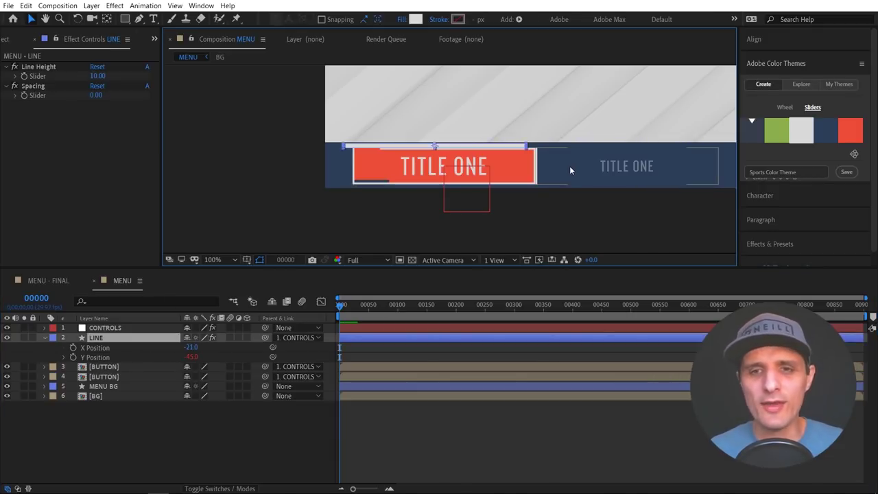
Delete the duplicate [BUTTON] layer
{"action": "key", "text": "ctrl+Down"}
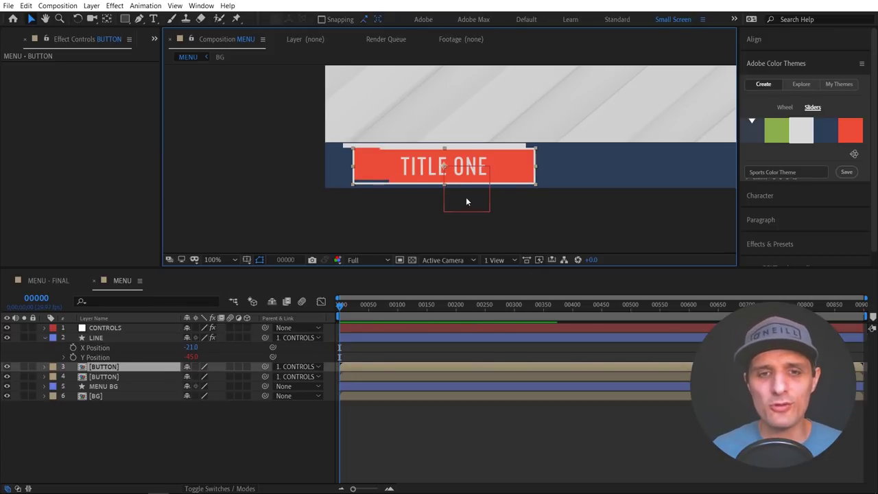
{"action": "left_click_drag", "start_coordinate": [513, 203], "coordinate": [402, 222]}
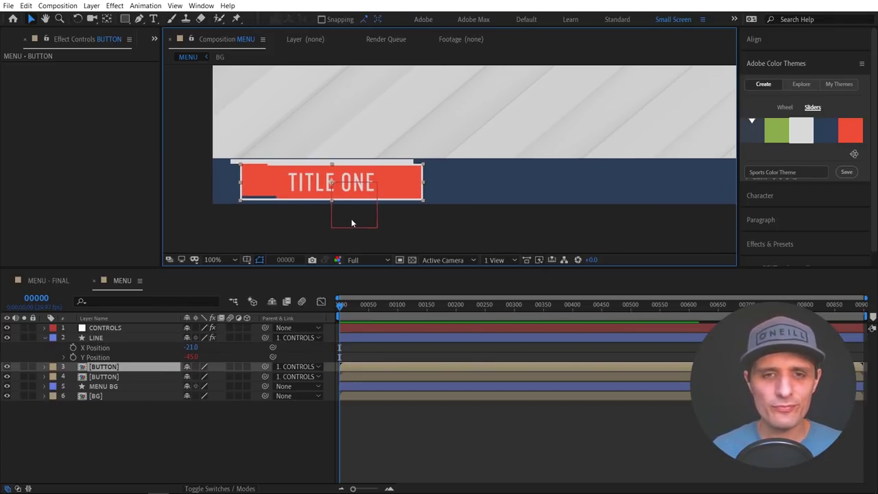
{"action": "left_click", "coordinate": [120, 367]}
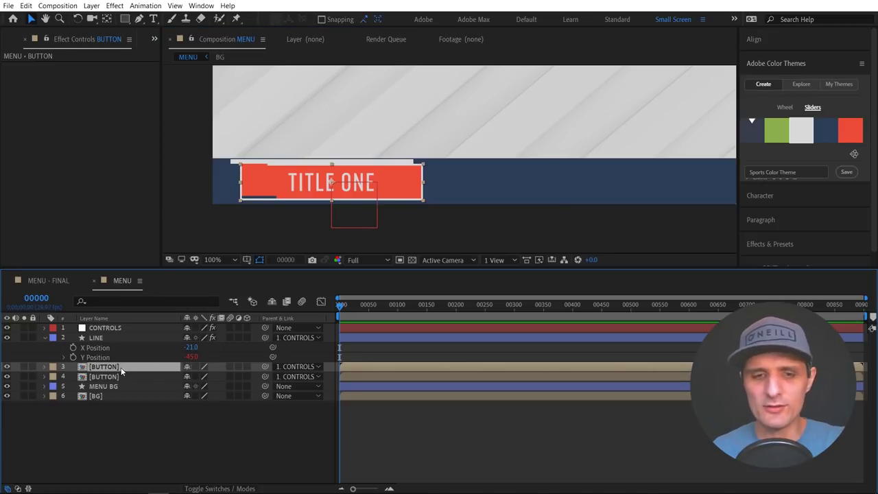
{"action": "key", "text": "Delete"}
Duplicate the [BUTTON] layer again and move the copy to the right so it still partly overlaps the original
{"action": "left_click", "coordinate": [119, 367]}
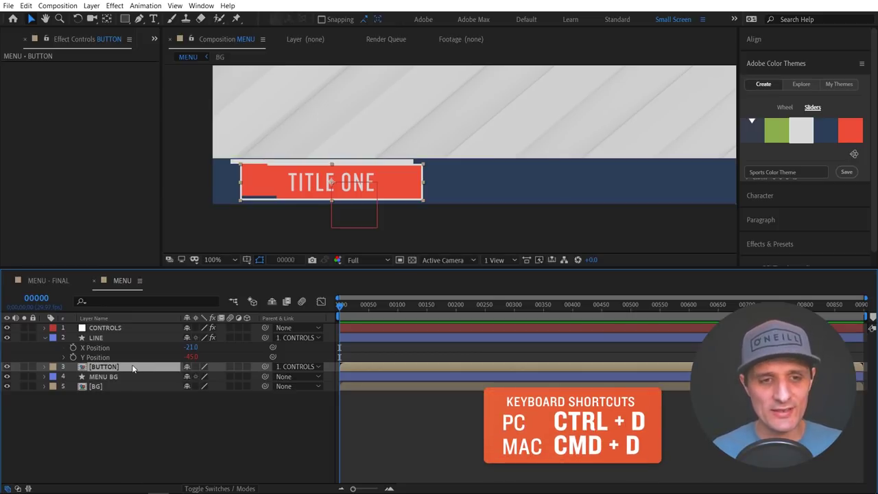
{"action": "key", "text": "ctrl+d"}
{"action": "left_click_drag", "start_coordinate": [372, 184], "coordinate": [502, 186]}
{"action": "left_click", "coordinate": [296, 194]}
{"action": "left_click", "coordinate": [471, 181]}
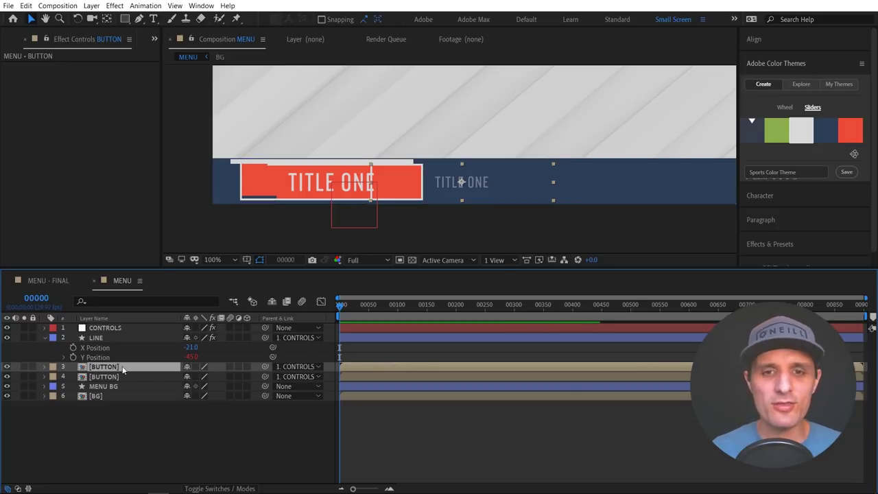
Try moving the copied button flush against the original's right edge, undo the move, and keep the copy selected
{"action": "left_click_drag", "start_coordinate": [447, 188], "coordinate": [499, 186]}
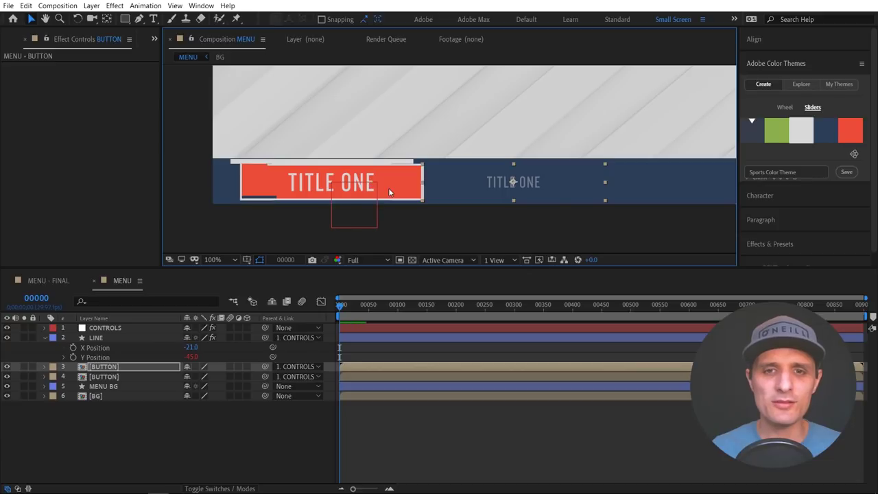
{"action": "key", "text": "ctrl+z"}
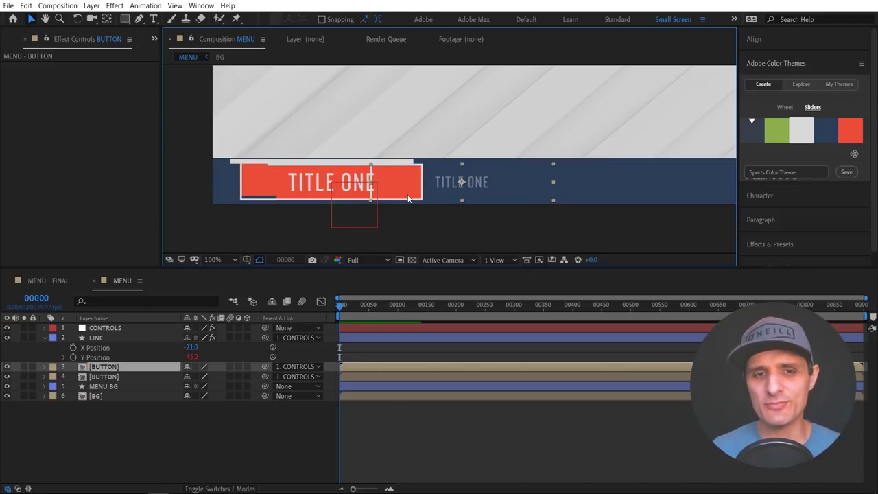
{"action": "left_click", "coordinate": [133, 370]}
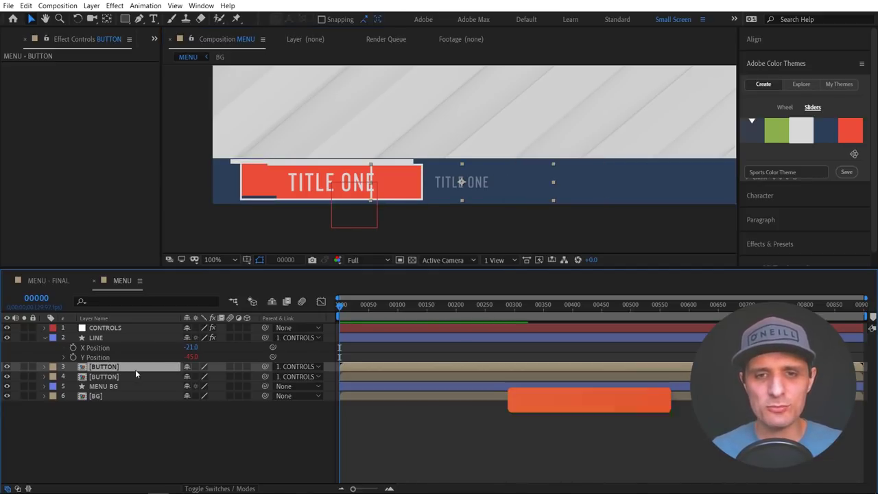
Reveal the X and Y Position of both [BUTTON] layers and try moving the copied button up off the menu bar
{"action": "key", "text": "p"}
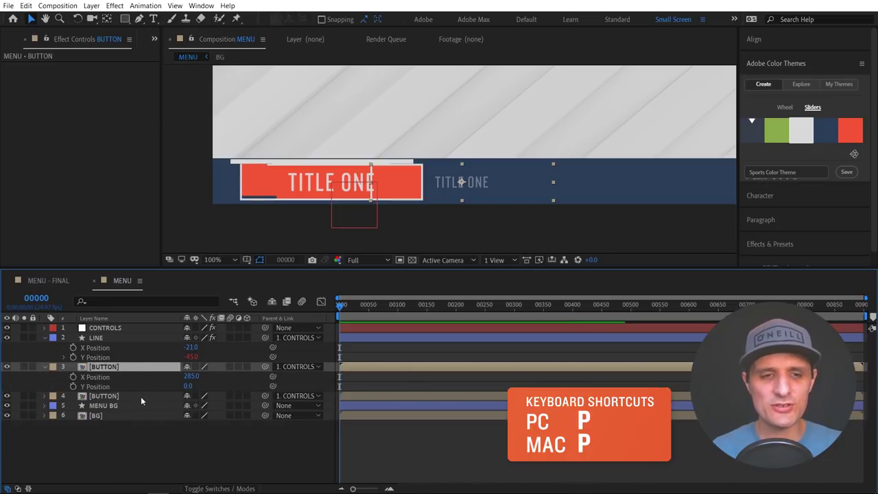
{"action": "left_click", "coordinate": [134, 396]}
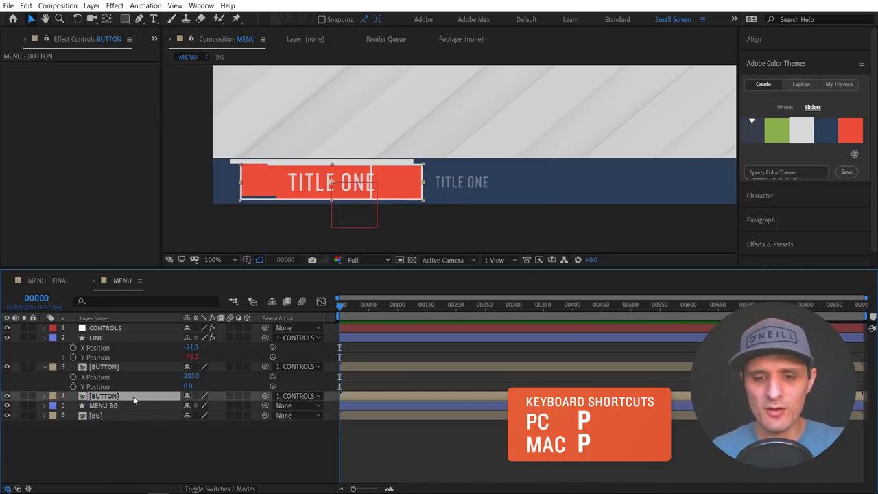
{"action": "key", "text": "p"}
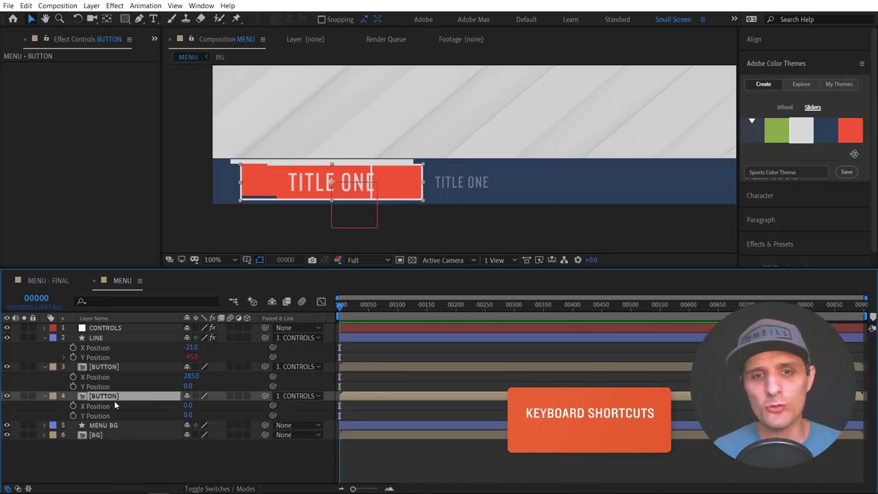
{"action": "left_click", "coordinate": [133, 387]}
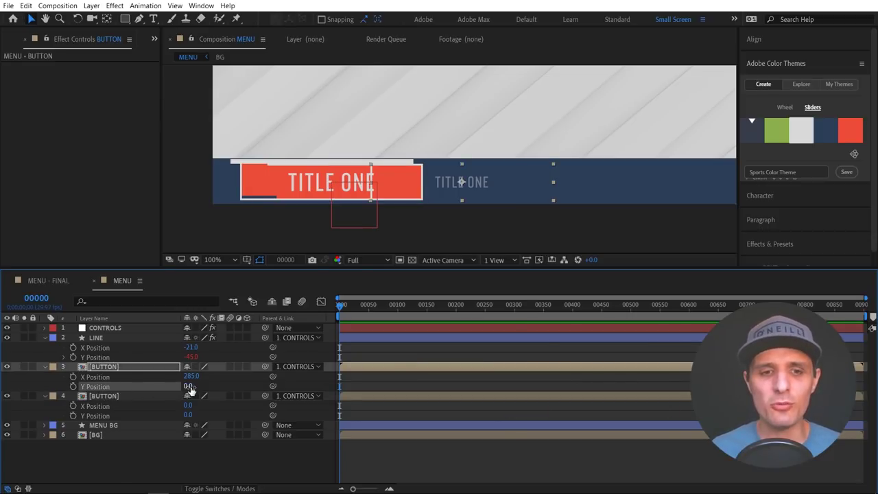
{"action": "left_click_drag", "start_coordinate": [493, 185], "coordinate": [496, 141]}
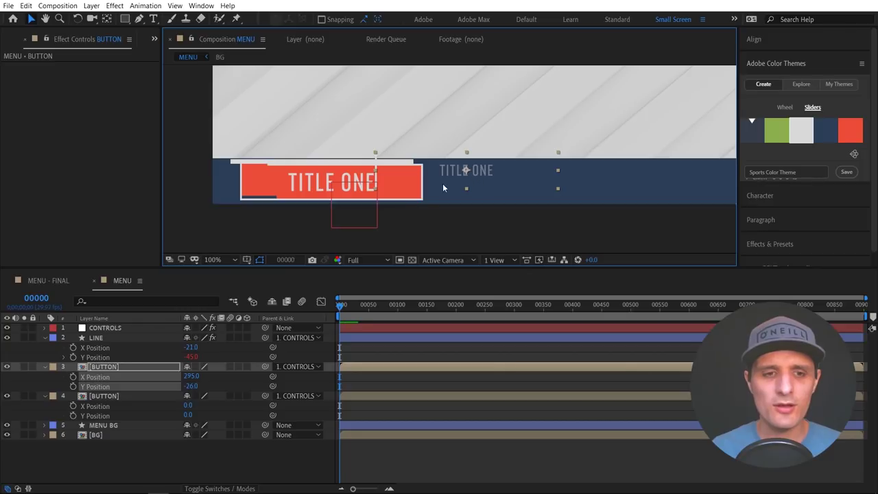
Lock the copied button's Y Position with the expression 0 and shift the button to an X Position of 290
{"action": "left_click", "coordinate": [73, 386], "text": "alt"}
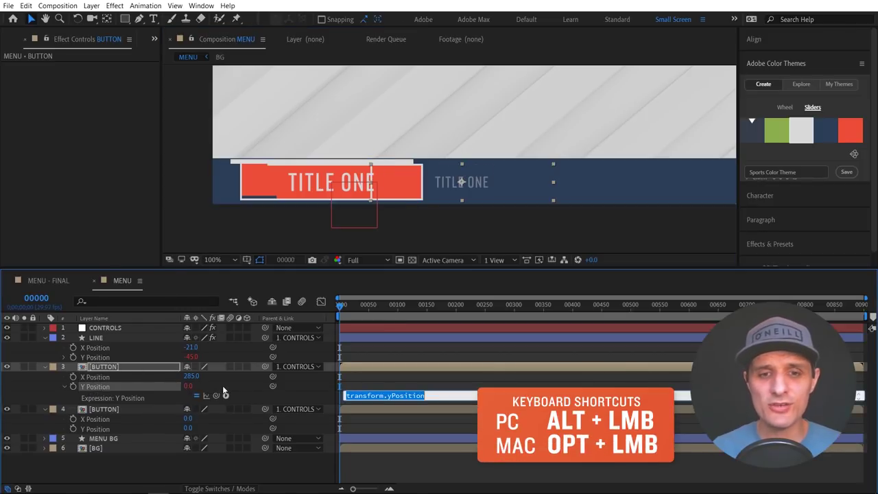
{"action": "left_click", "coordinate": [309, 390]}
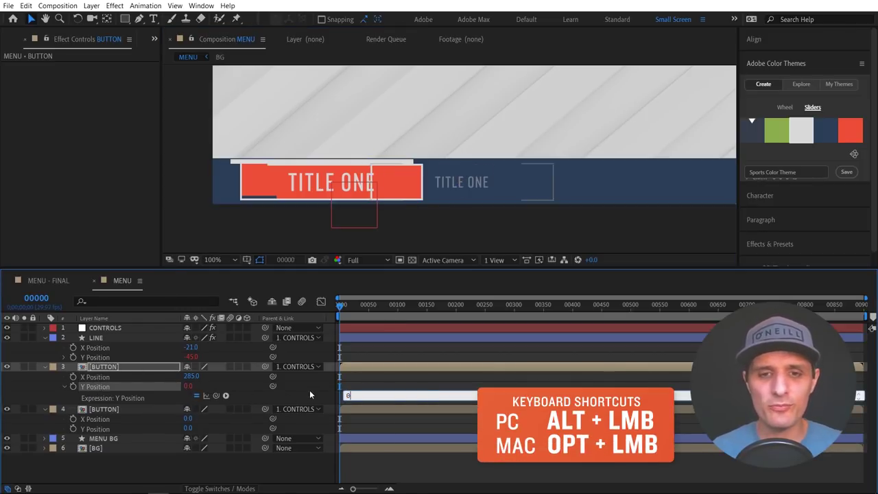
{"action": "left_click", "coordinate": [482, 174]}
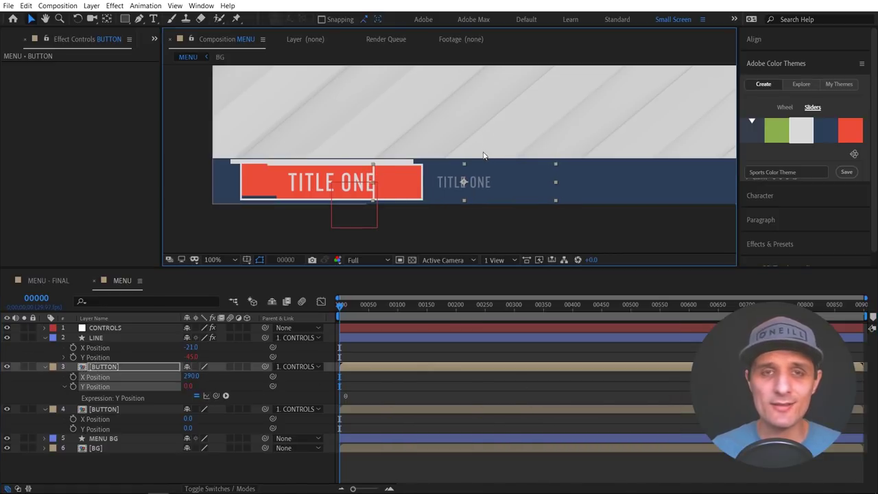
{"action": "left_click", "coordinate": [321, 388]}
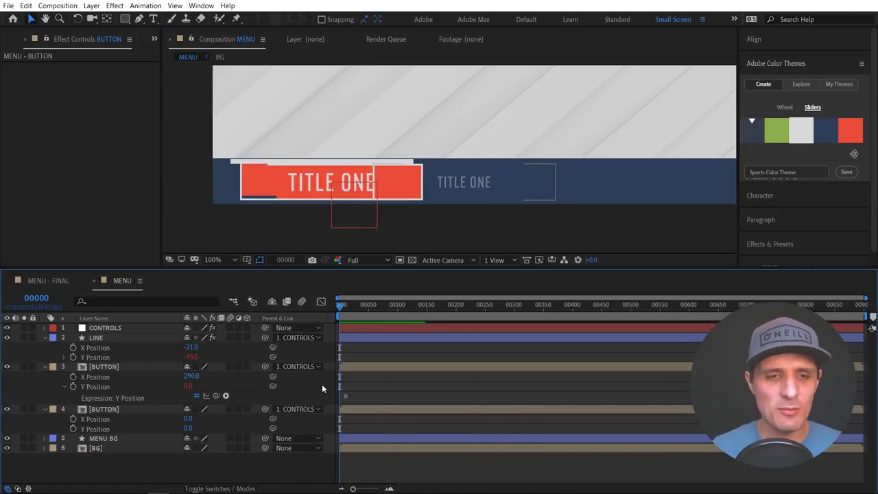
Lock the original [BUTTON] layer's Y Position with the expression 0, test it by moving the button, and undo that move
{"action": "left_click", "coordinate": [73, 429], "text": "alt"}
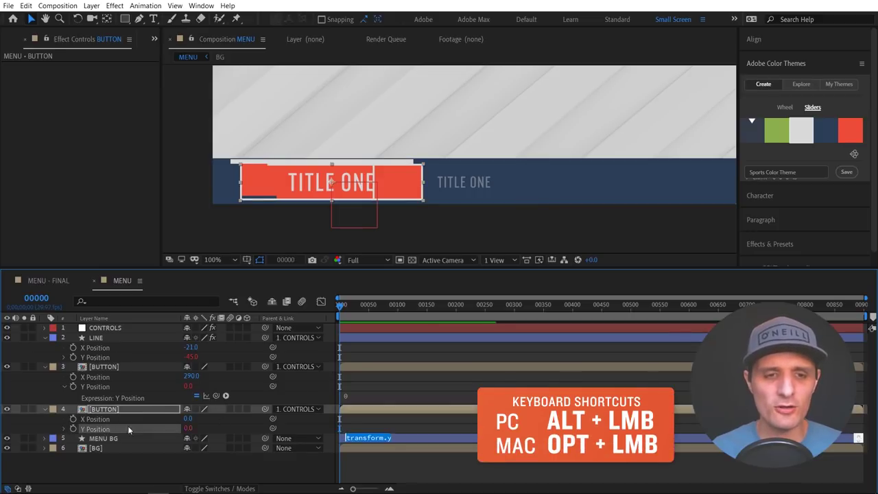
{"action": "left_click", "coordinate": [288, 420]}
{"action": "left_click_drag", "start_coordinate": [306, 187], "coordinate": [280, 172]}
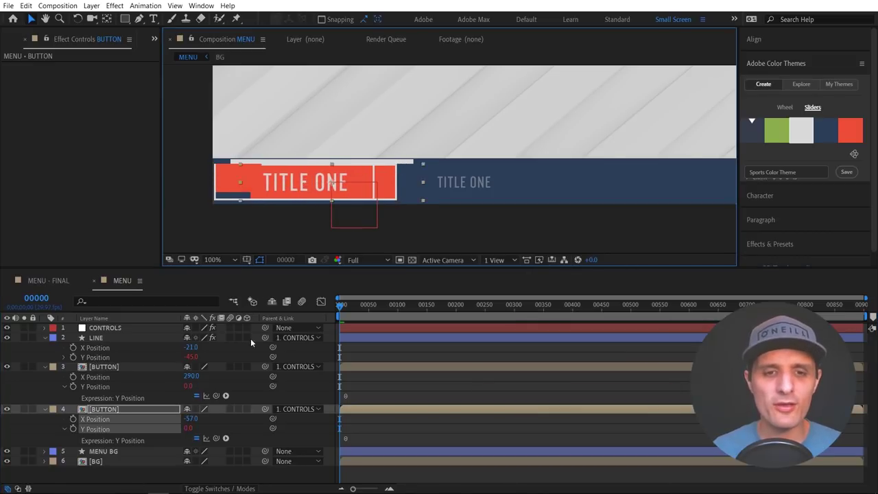
{"action": "key", "text": "ctrl+z"}
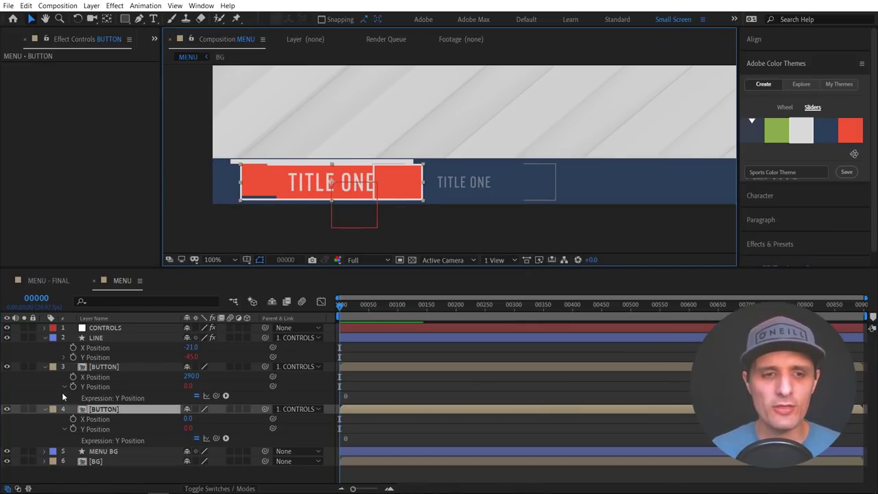
Hide the Y Position property of both button layers in the timeline, leaving only their X Position
{"action": "left_click", "coordinate": [65, 386]}
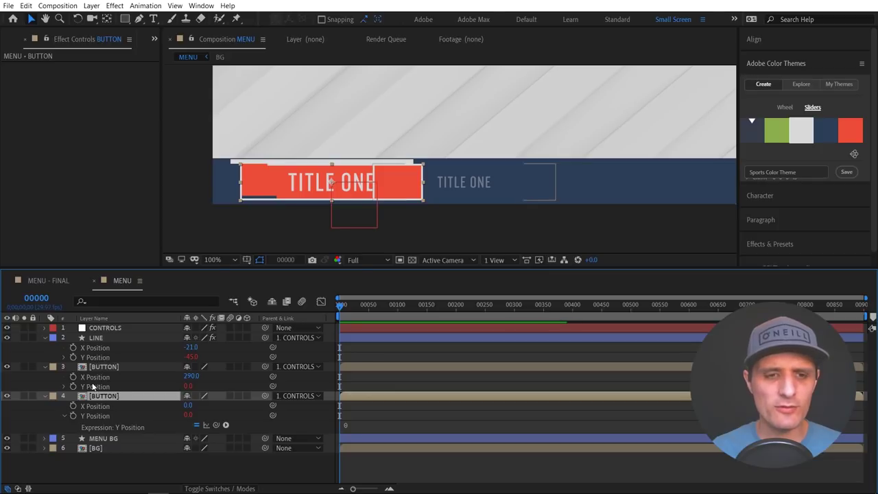
{"action": "left_click", "coordinate": [89, 386], "text": "ctrl+alt+shift"}
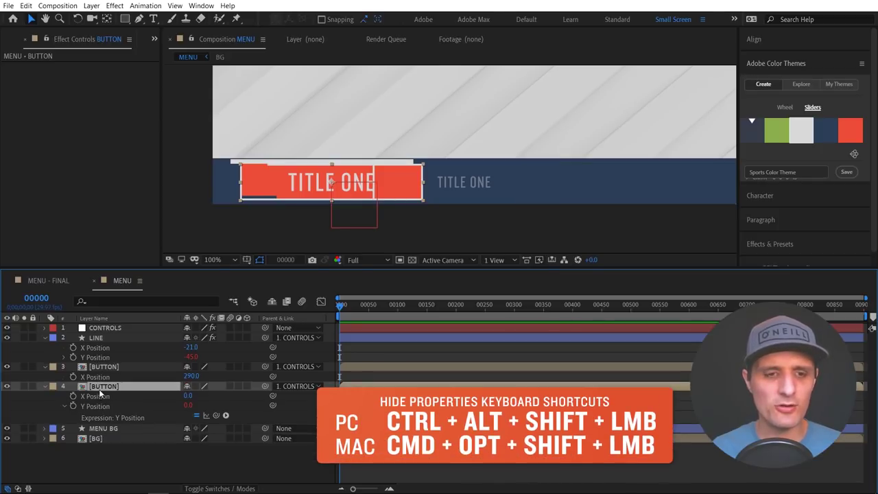
{"action": "left_click", "coordinate": [96, 406], "text": "ctrl+alt+shift"}
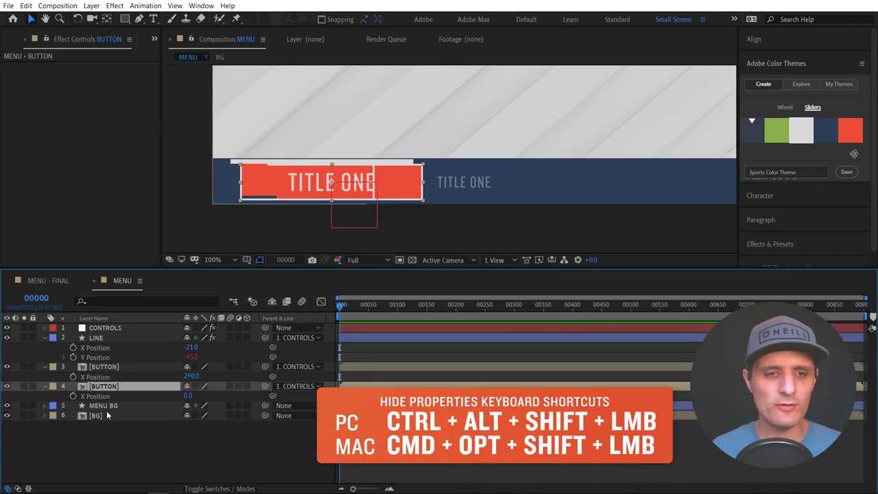
Start an X Position expression on the copied button defining bttnBelow as the X Position pick-whipped from the button layer below, ending with a semicolon
{"action": "left_click", "coordinate": [106, 366]}
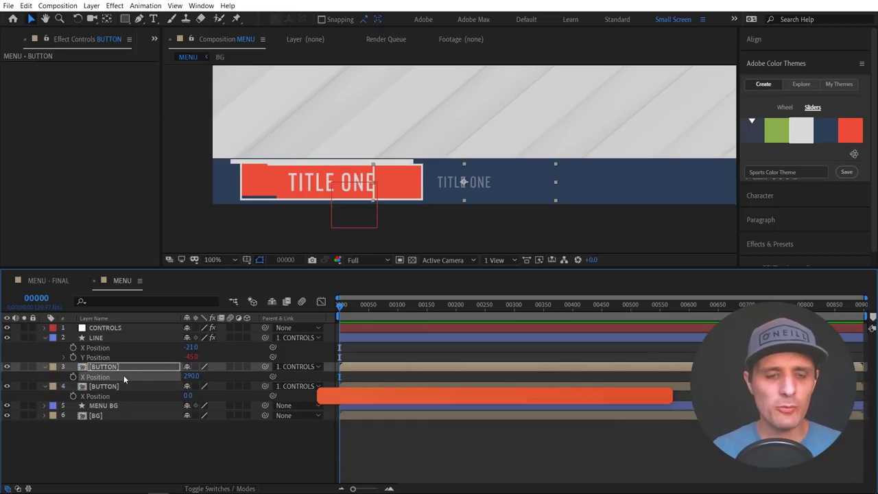
{"action": "left_click", "coordinate": [73, 376], "text": "alt"}
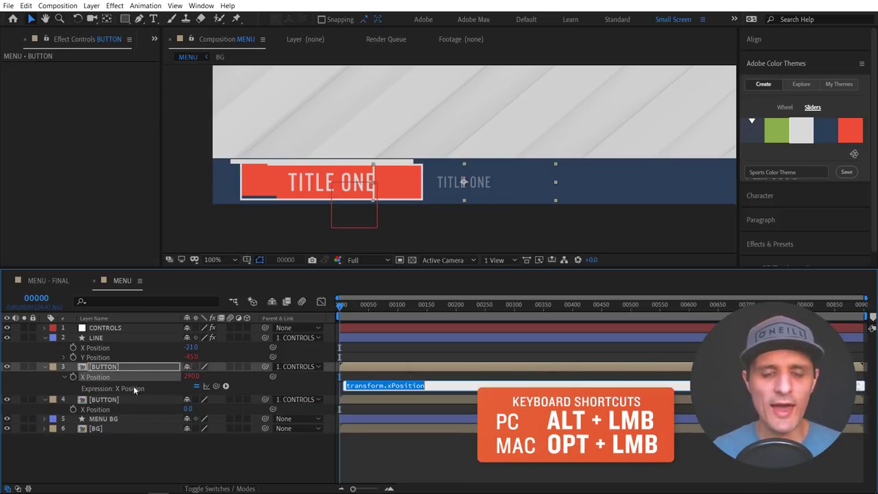
{"action": "left_click_drag", "start_coordinate": [341, 395], "coordinate": [343, 425]}
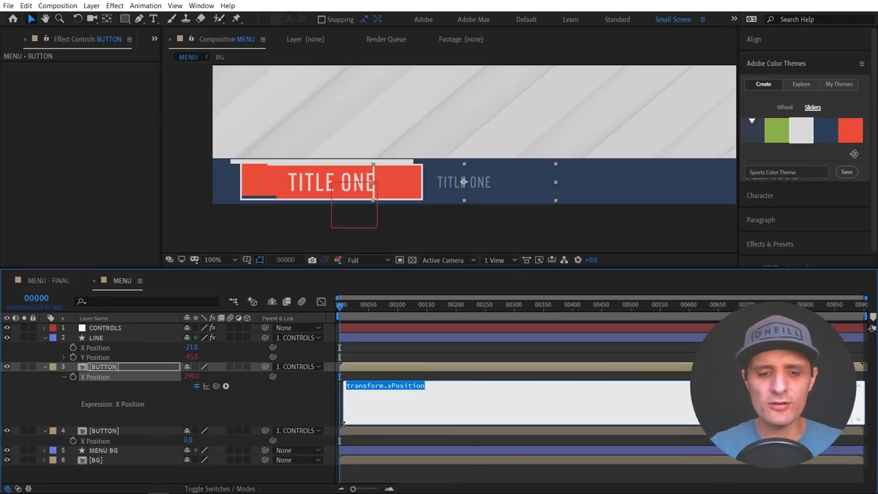
{"action": "type", "text": "bttnBelow ="}
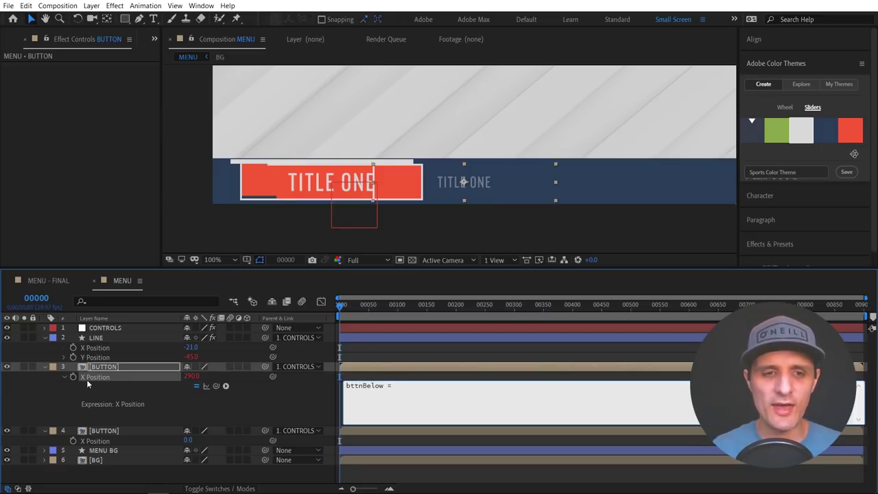
{"action": "left_click_drag", "start_coordinate": [215, 386], "coordinate": [120, 446]}
{"action": "type", "text": ";"}
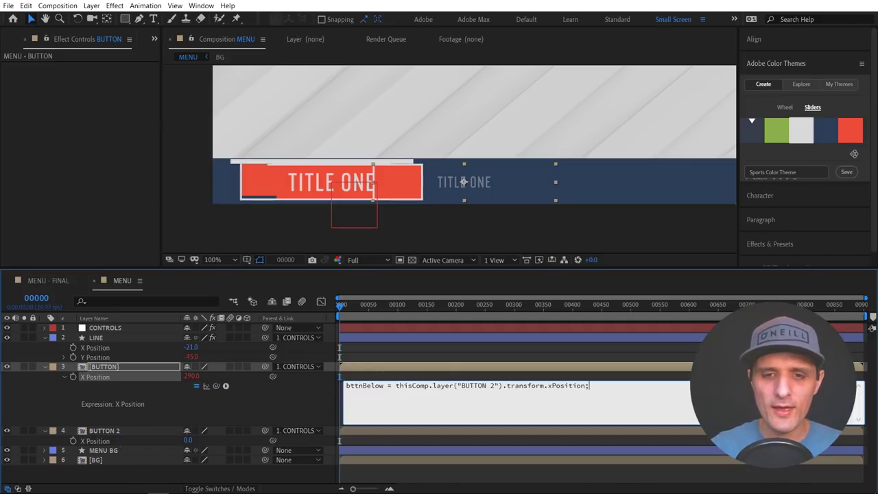
Finish the X Position expression with a blank line and bttnBelow as the output, and apply it
{"action": "key", "text": "Return"}
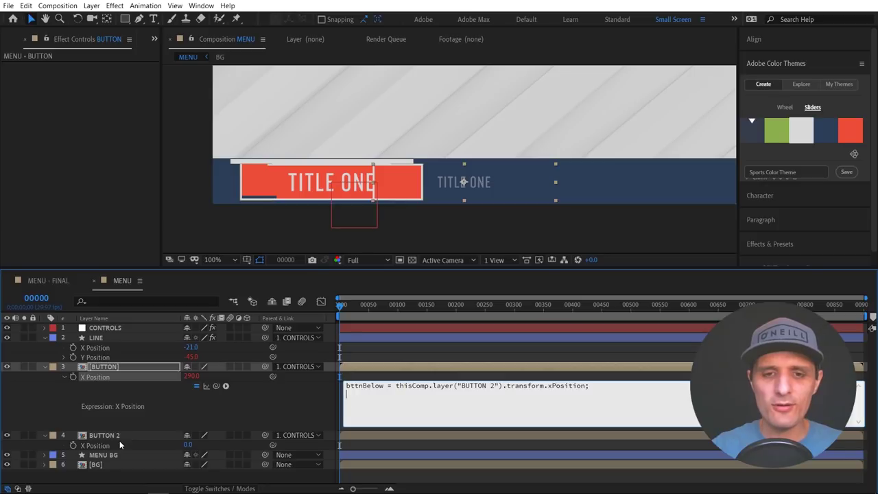
{"action": "key", "text": "Return"}
{"action": "type", "text": "bttn"}
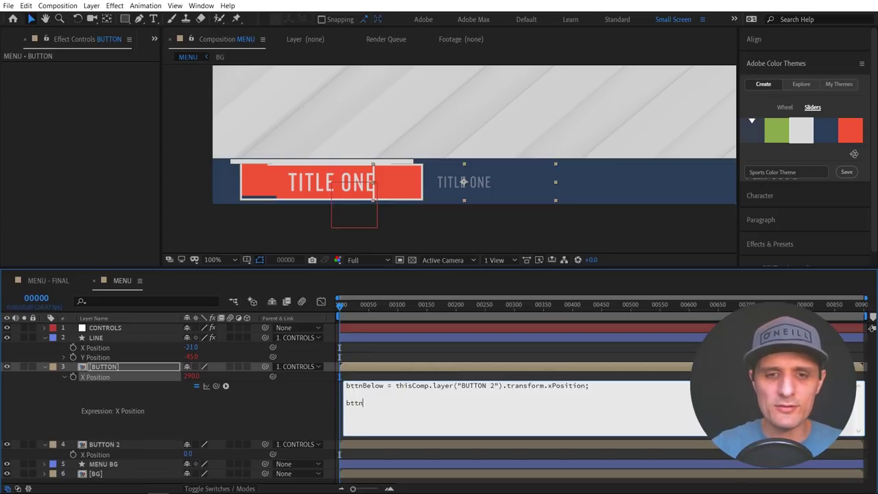
{"action": "type", "text": "Below"}
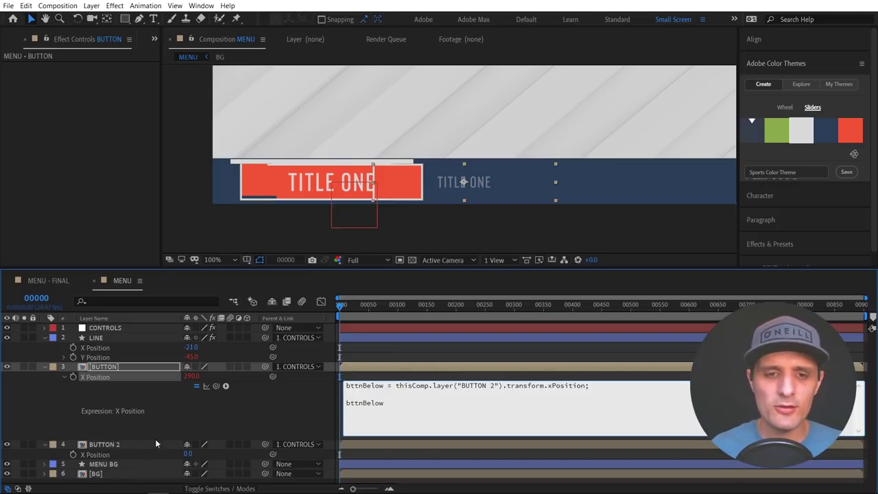
{"action": "left_click", "coordinate": [202, 414]}
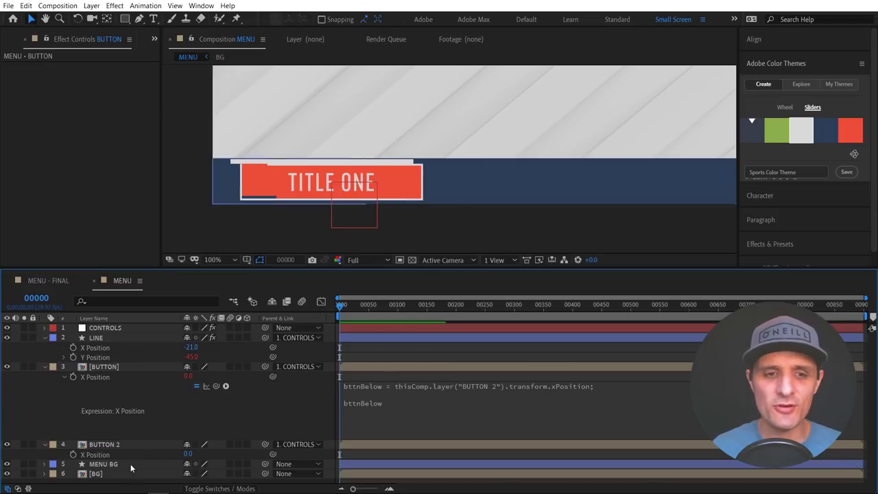
Replace the quoted layer name "BUTTON 2" in the X Position expression with index and apply it
{"action": "left_click", "coordinate": [114, 445]}
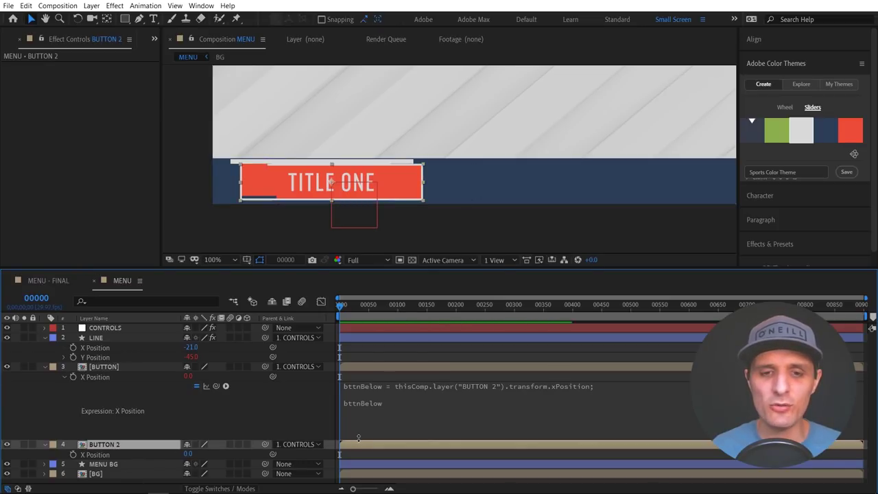
{"action": "left_click_drag", "start_coordinate": [358, 437], "coordinate": [358, 422]}
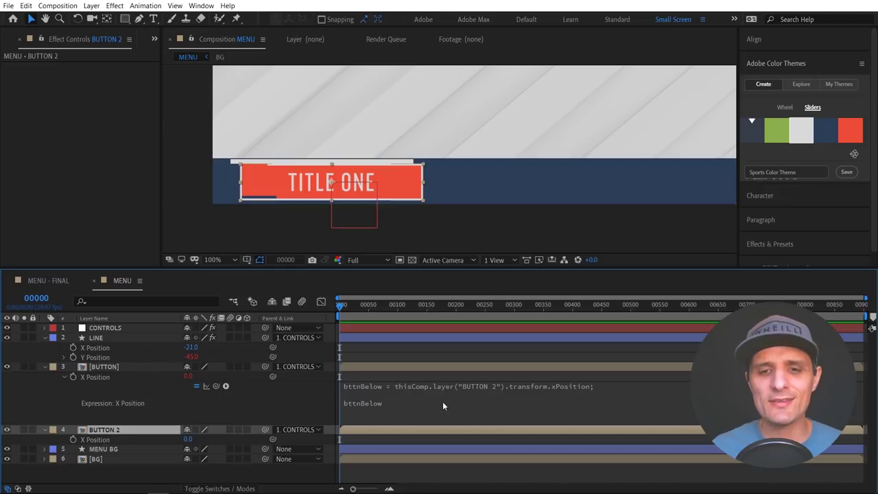
{"action": "left_click", "coordinate": [463, 403]}
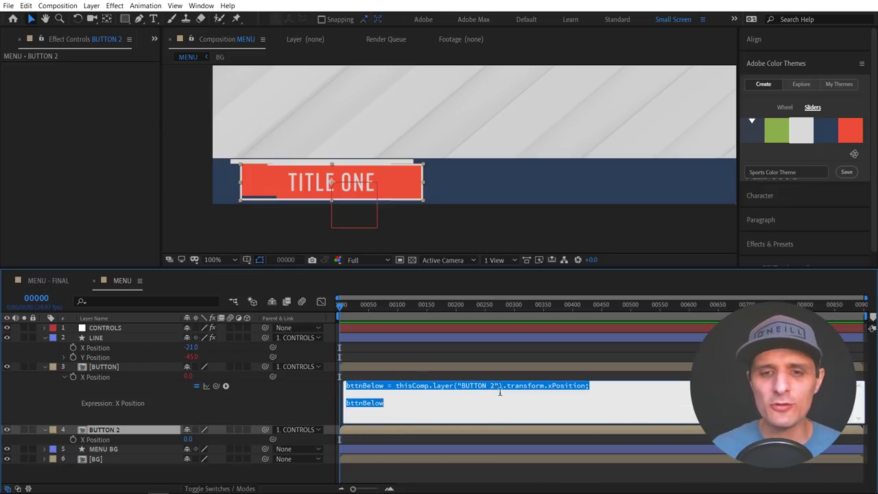
{"action": "left_click_drag", "start_coordinate": [462, 385], "coordinate": [495, 385]}
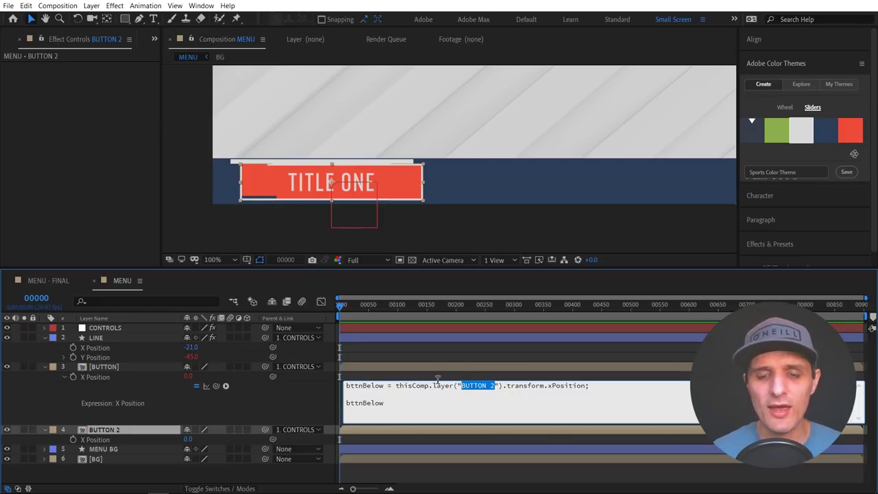
{"action": "key", "text": "BackSpace"}
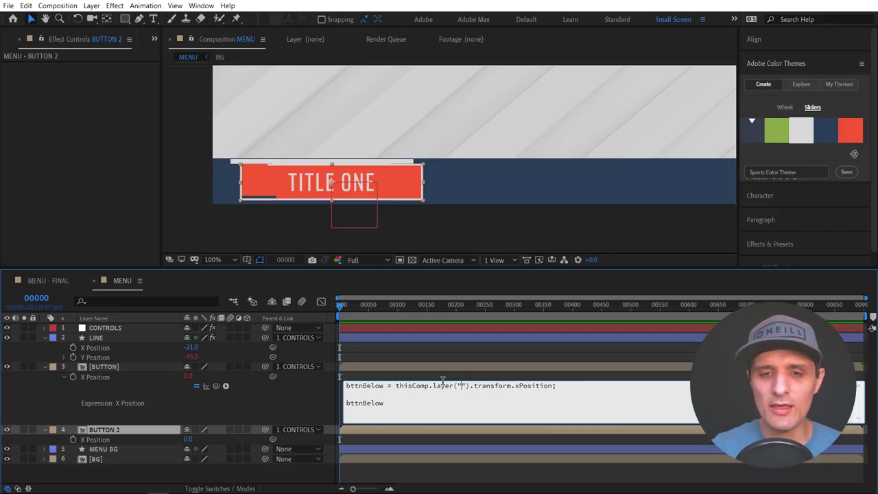
{"action": "key", "text": "BackSpace"}
{"action": "type", "text": "index"}
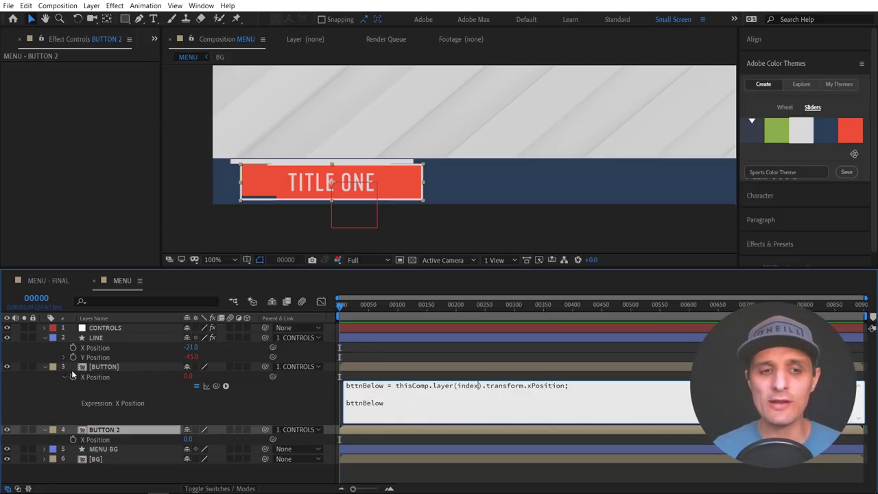
{"action": "left_click", "coordinate": [105, 368]}
Extend the layer reference in the copied button's X Position expression to index + 1 and apply it
{"action": "left_click_drag", "start_coordinate": [108, 369], "coordinate": [96, 397]}
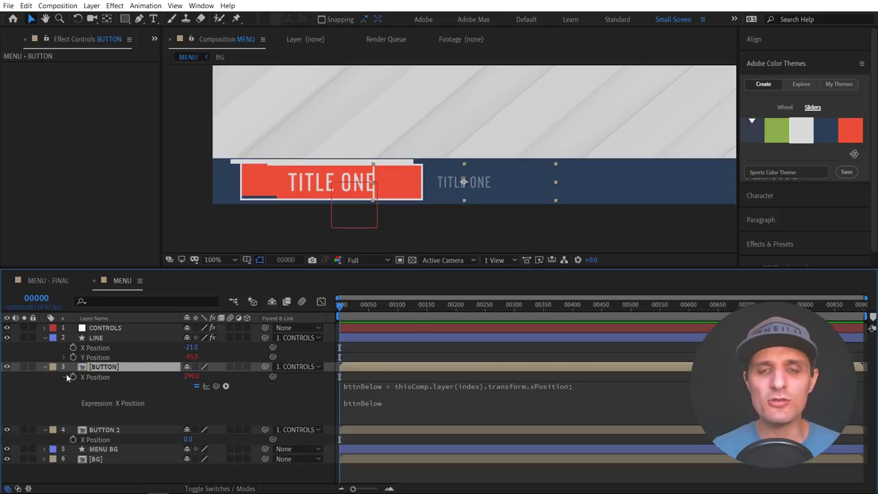
{"action": "left_click", "coordinate": [271, 403]}
{"action": "left_click", "coordinate": [125, 370]}
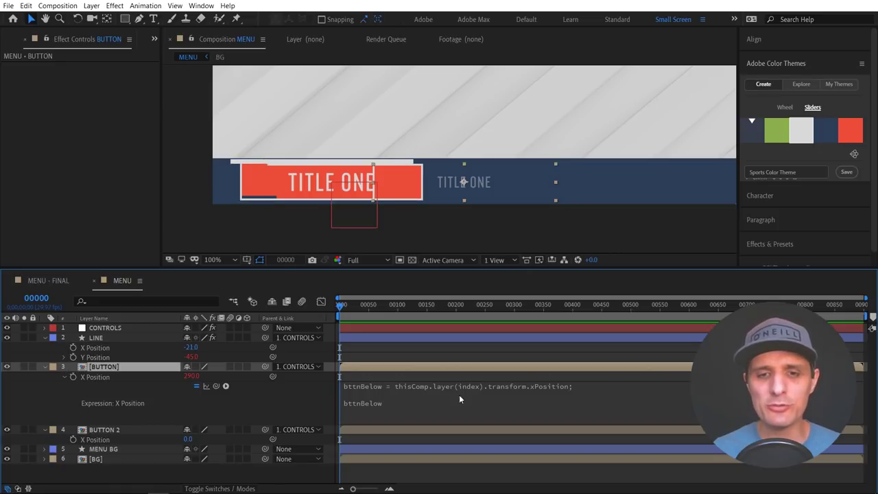
{"action": "left_click", "coordinate": [483, 389]}
{"action": "left_click", "coordinate": [487, 409]}
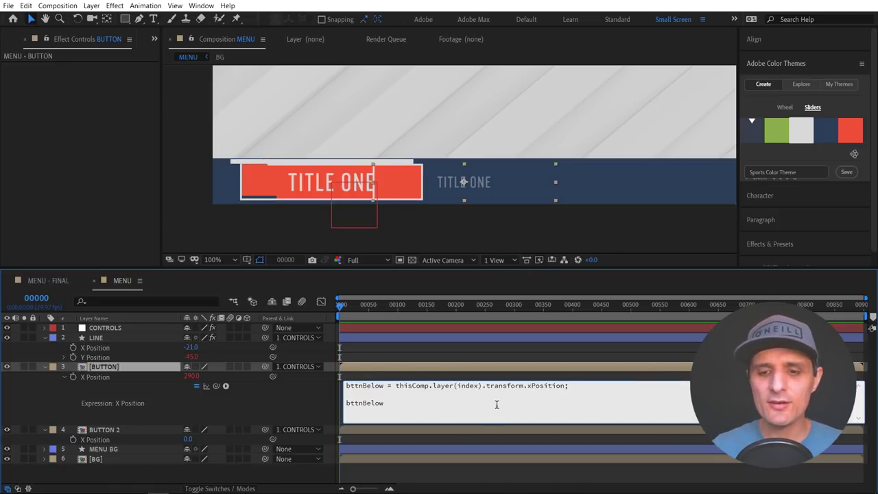
{"action": "type", "text": "+ 1"}
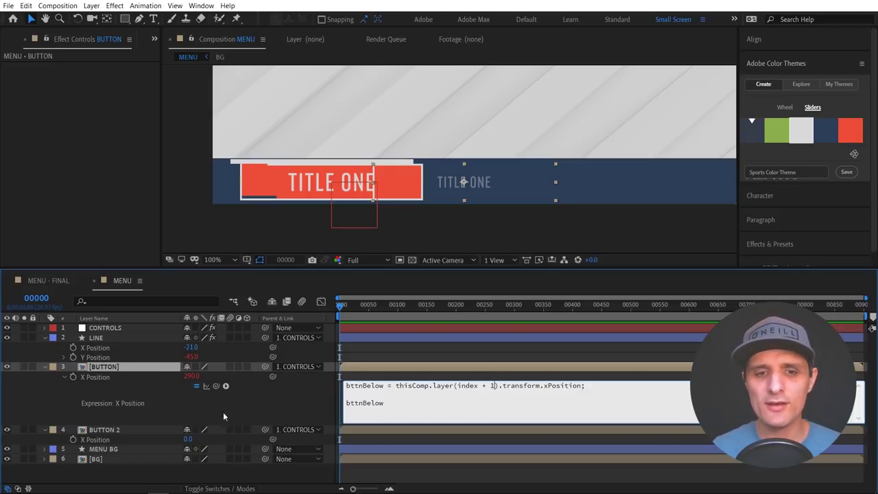
{"action": "left_click", "coordinate": [275, 399]}
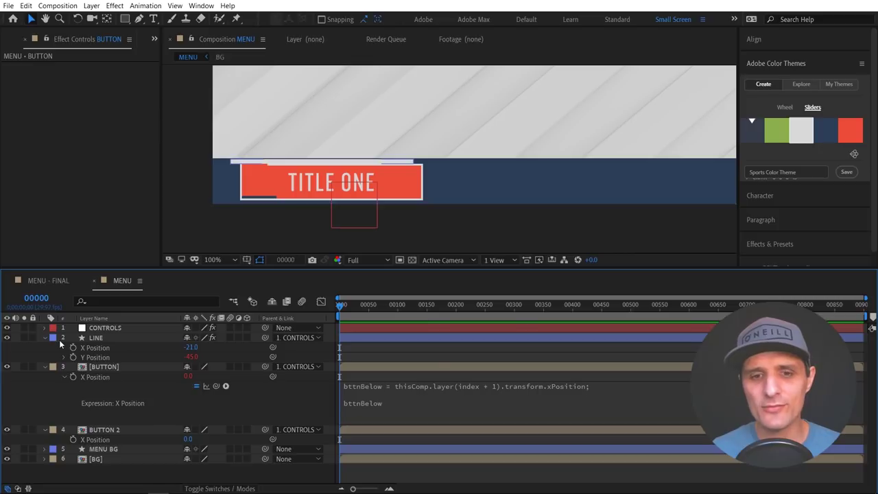
Extend the output line of the copied button's X Position expression to bttnBelow + thisLayer.width and apply it
{"action": "left_click", "coordinate": [371, 369]}
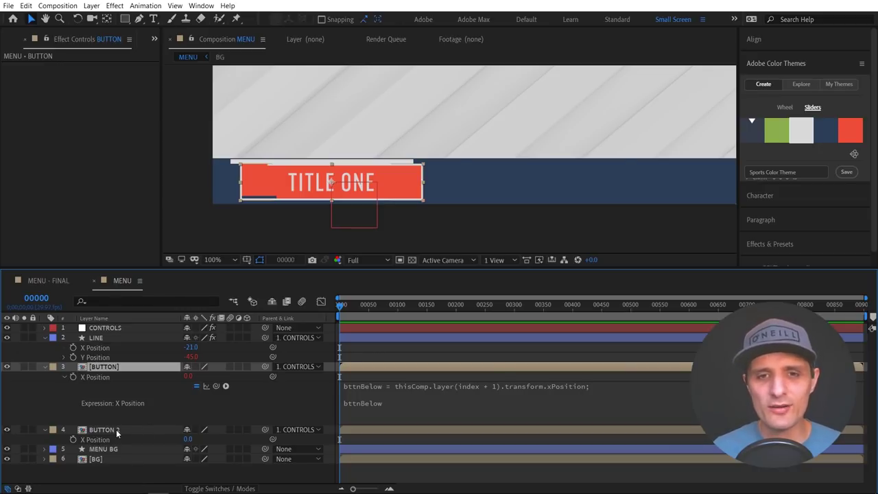
{"action": "left_click", "coordinate": [399, 404]}
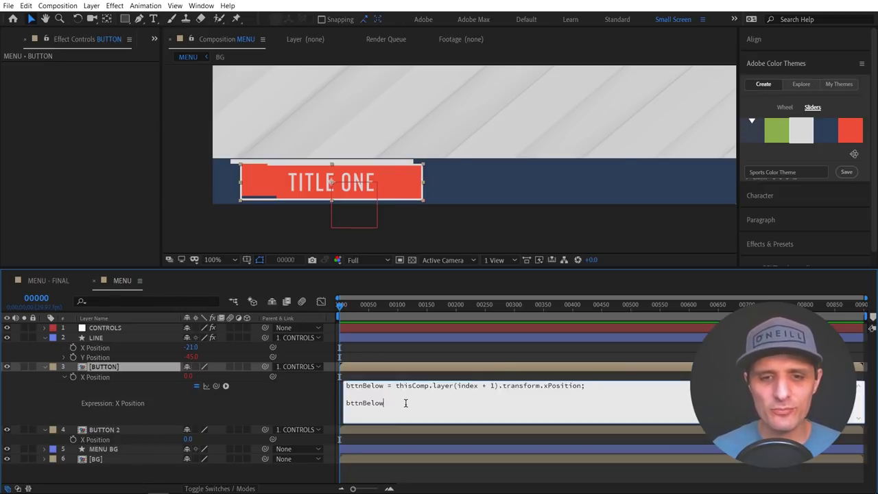
{"action": "left_click", "coordinate": [409, 402]}
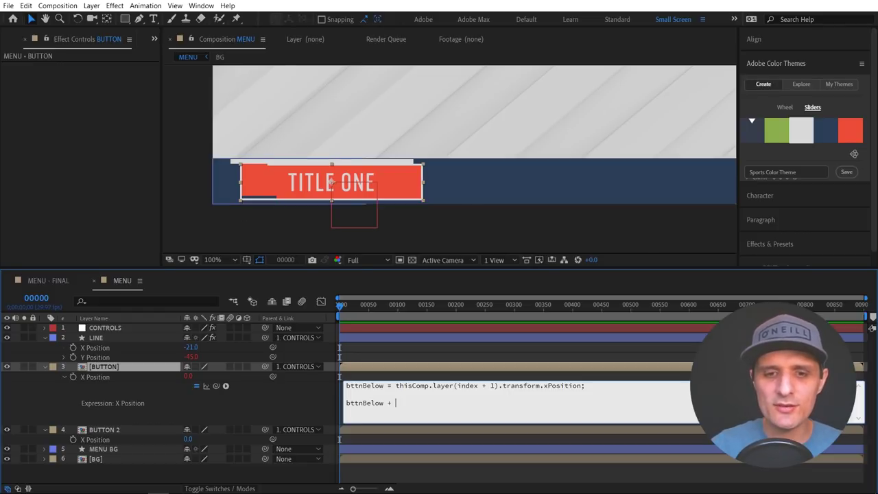
{"action": "type", "text": "+"}
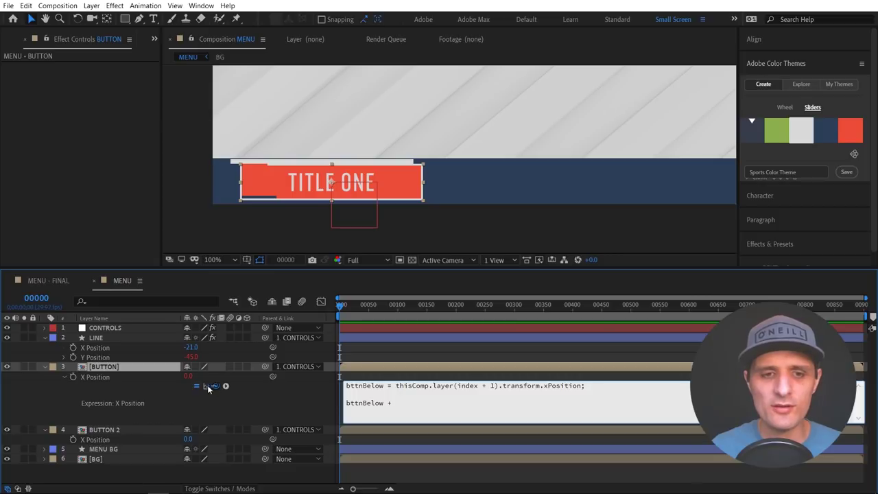
{"action": "type", "text": " thisLayer"}
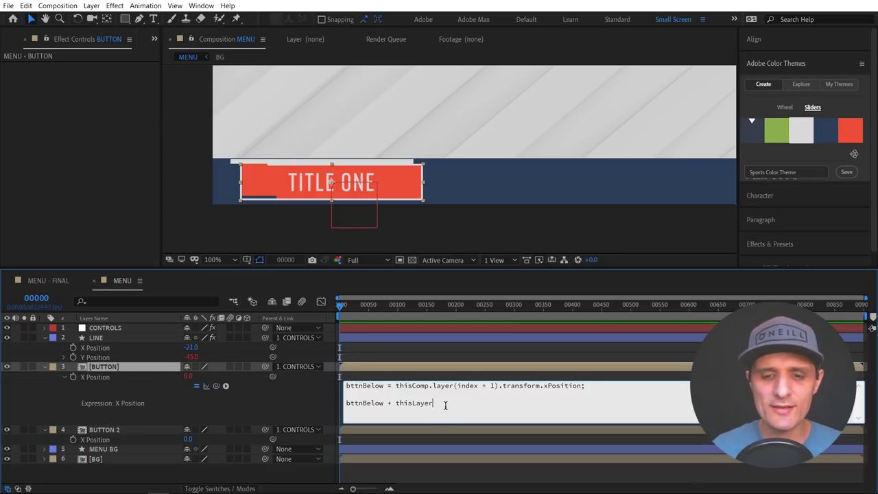
{"action": "type", "text": ".width"}
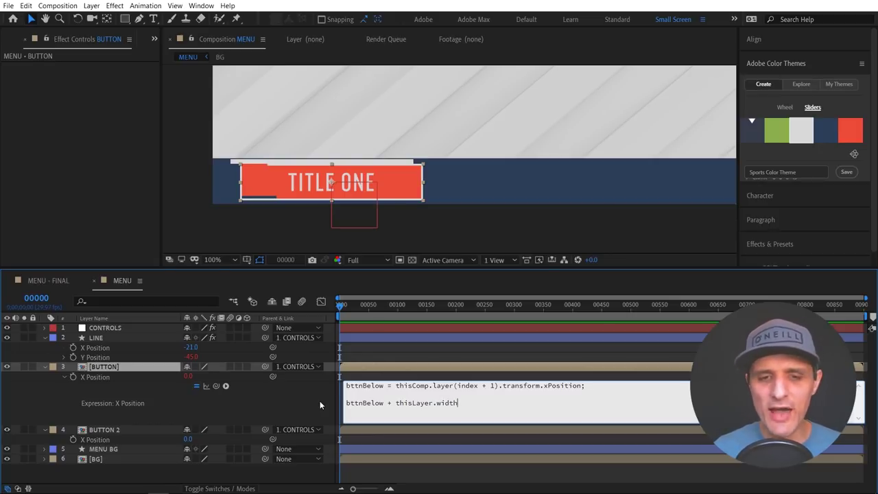
{"action": "left_click", "coordinate": [320, 400]}
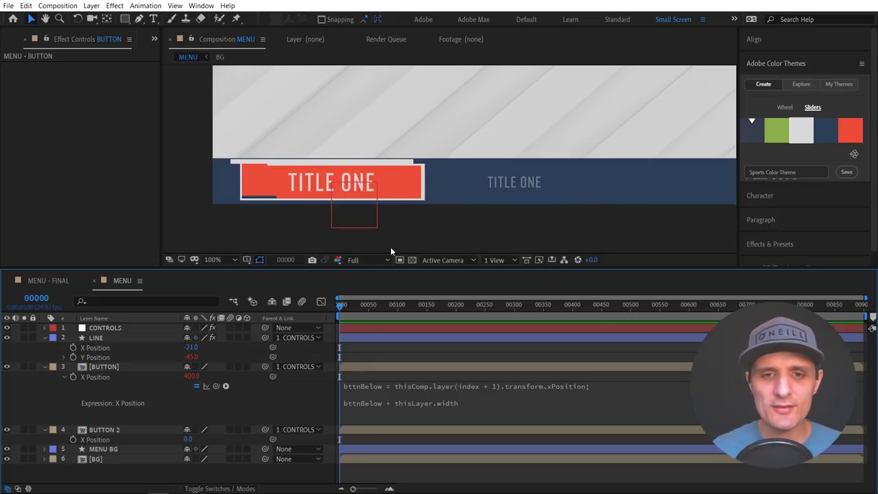
Slide the line along the menu toward the second button and back to an X Position of about 154
{"action": "left_click", "coordinate": [378, 163]}
{"action": "left_click_drag", "start_coordinate": [403, 165], "coordinate": [508, 166]}
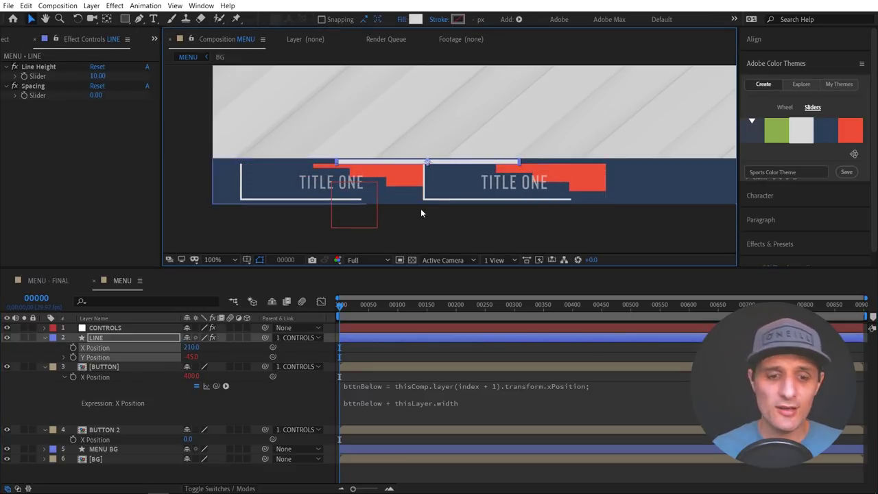
{"action": "scroll", "coordinate": [412, 212], "scroll_direction": "up", "scroll_amount": 1}
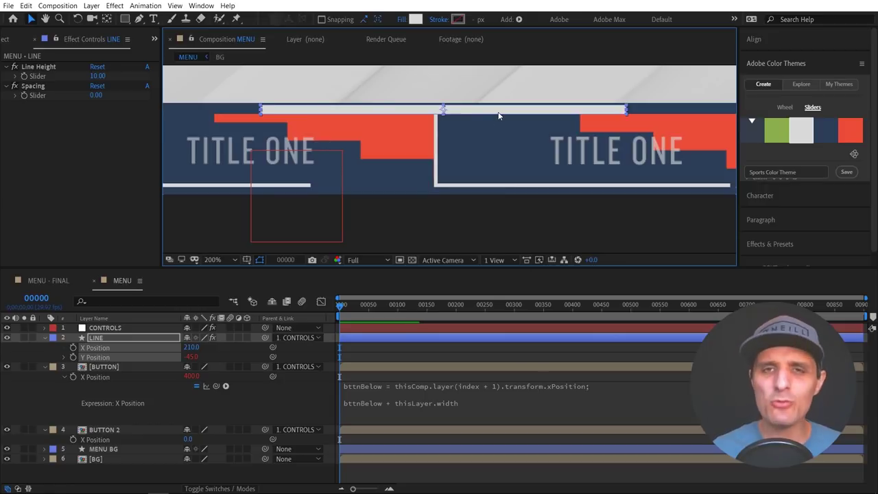
{"action": "left_click_drag", "start_coordinate": [498, 115], "coordinate": [452, 117]}
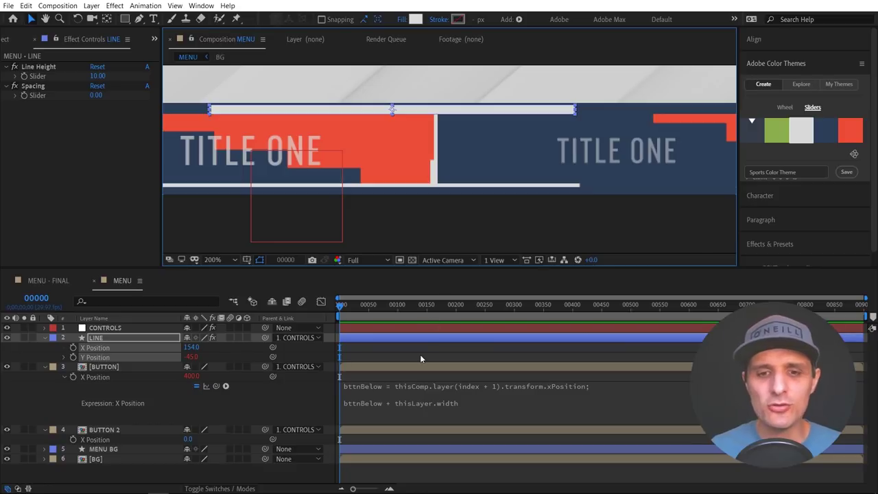
Try subtracting 4 from thisLayer.width in the copied button's X Position expression and undo the change
{"action": "left_click", "coordinate": [412, 403]}
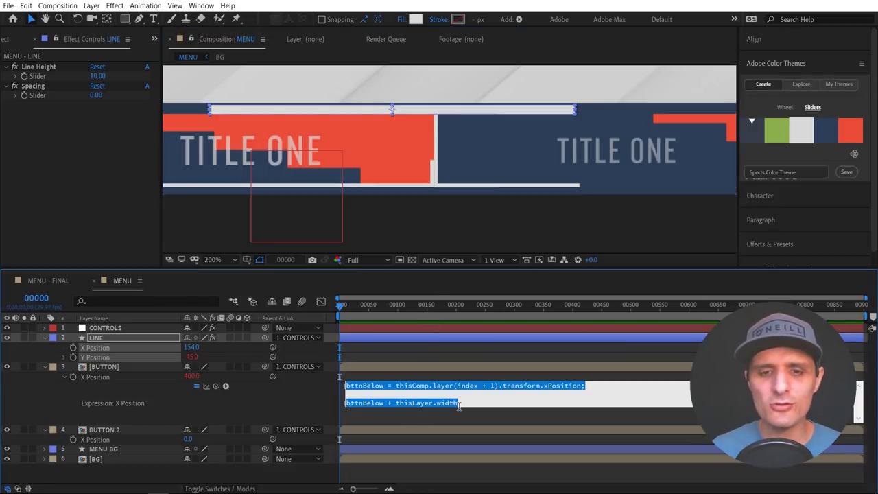
{"action": "left_click", "coordinate": [464, 402]}
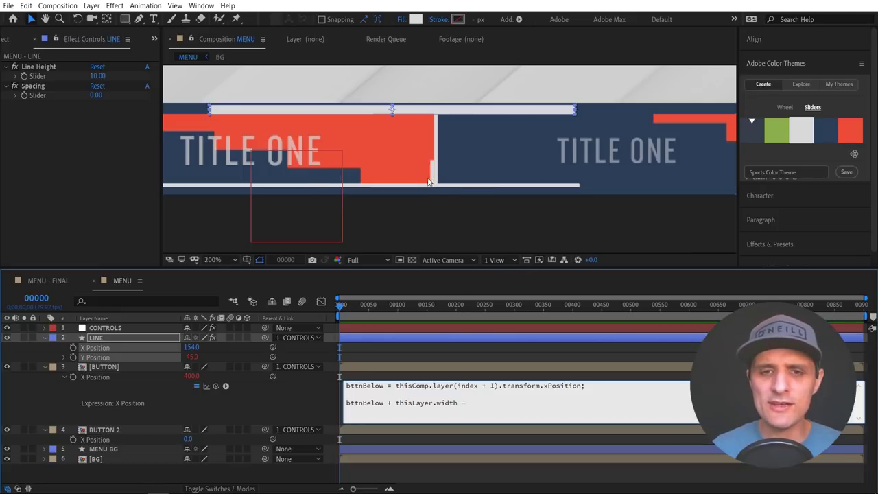
{"action": "left_click", "coordinate": [312, 379]}
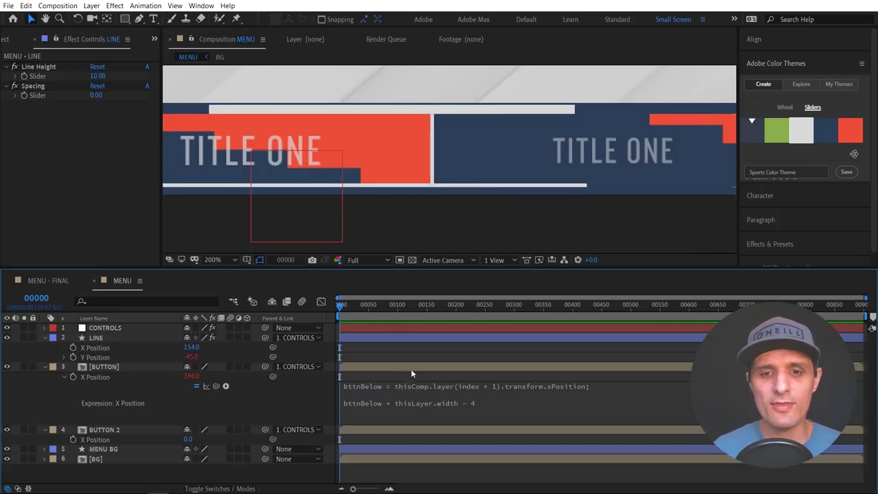
{"action": "key", "text": "ctrl+z"}
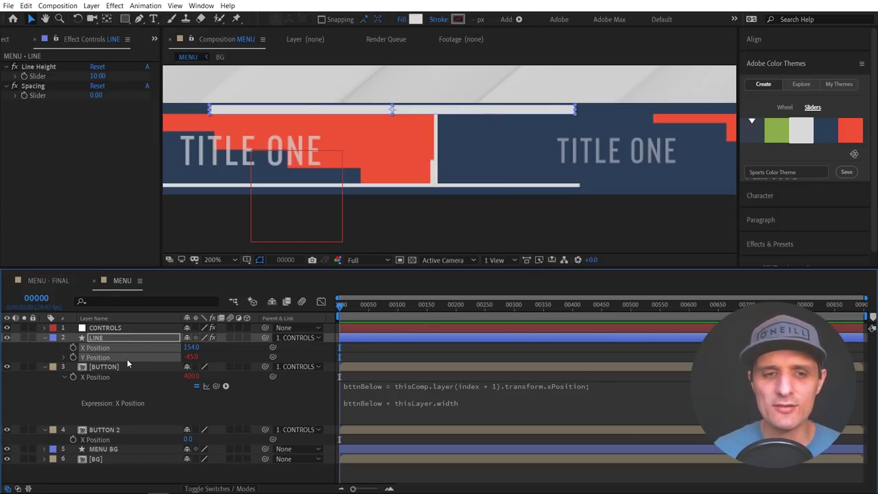
Add a Slider Control to the CONTROLS layer and name it Button Spacing
{"action": "left_click", "coordinate": [130, 328]}
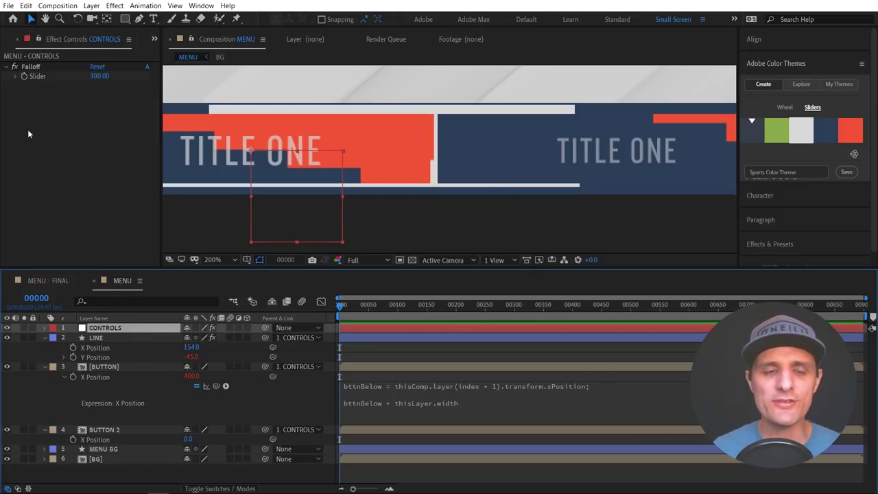
{"action": "right_click", "coordinate": [33, 134]}
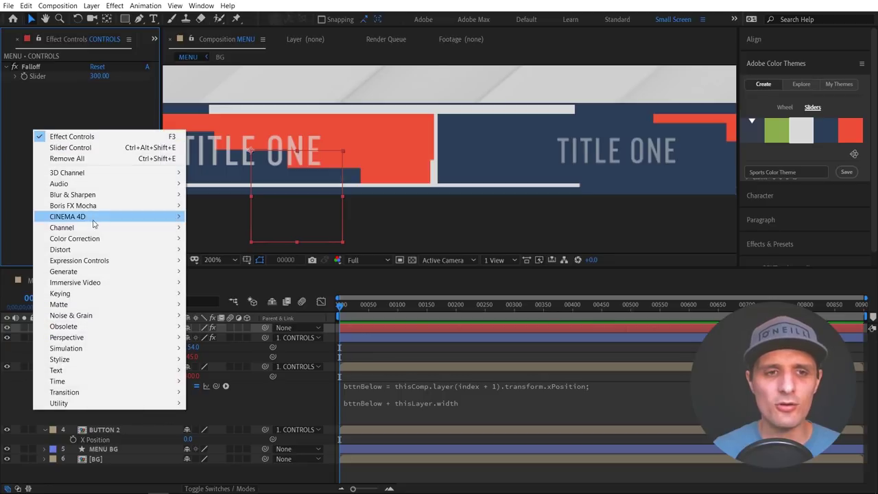
{"action": "mouse_move", "coordinate": [79, 263]}
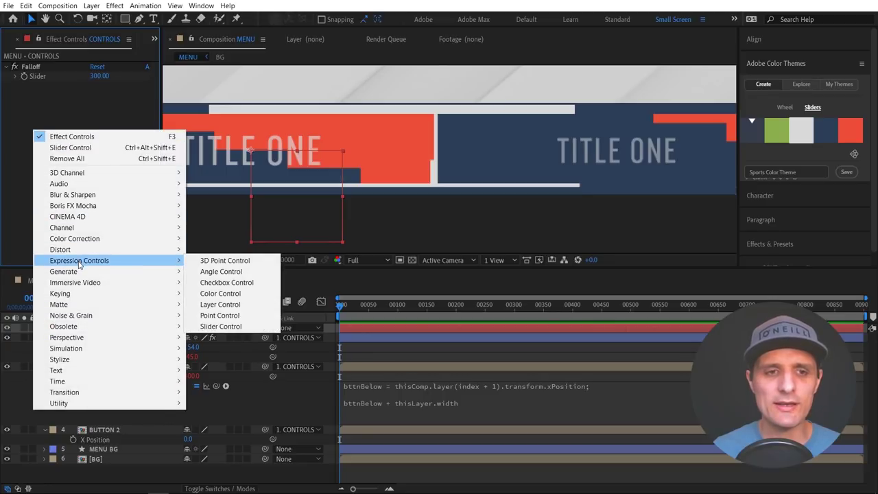
{"action": "left_click", "coordinate": [239, 330]}
{"action": "key", "text": "Return"}
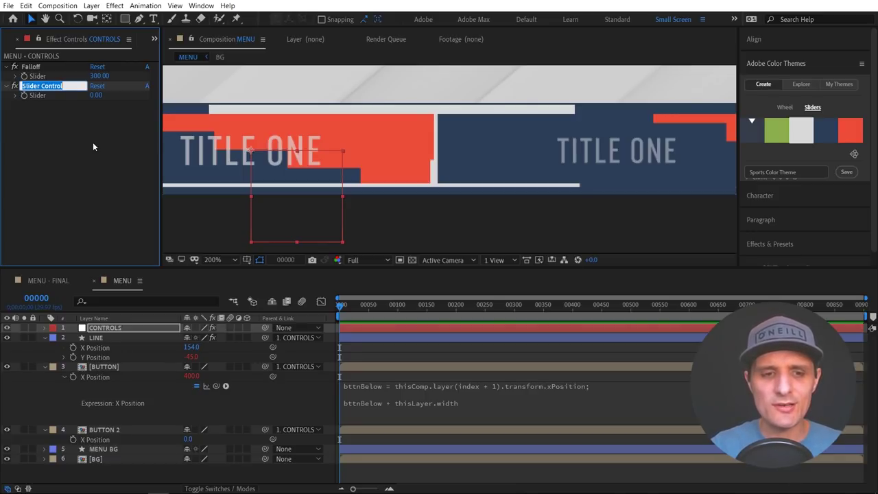
{"action": "type", "text": "Button"}
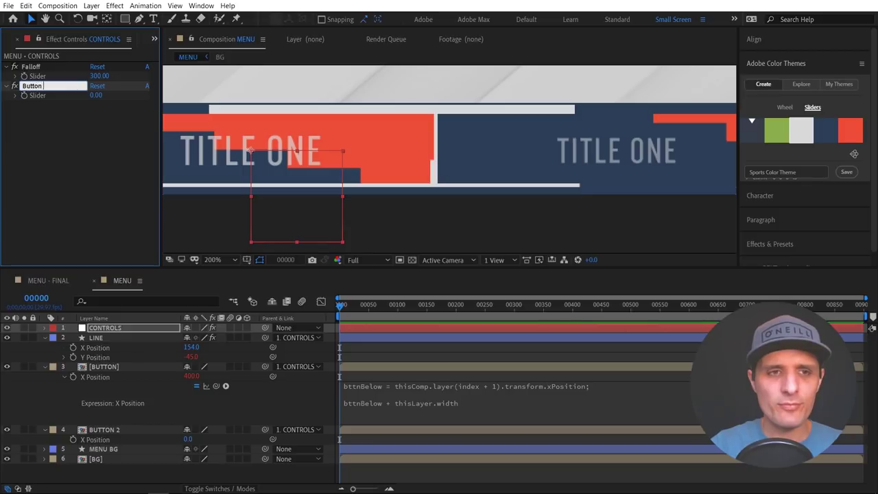
{"action": "type", "text": " Spacing"}
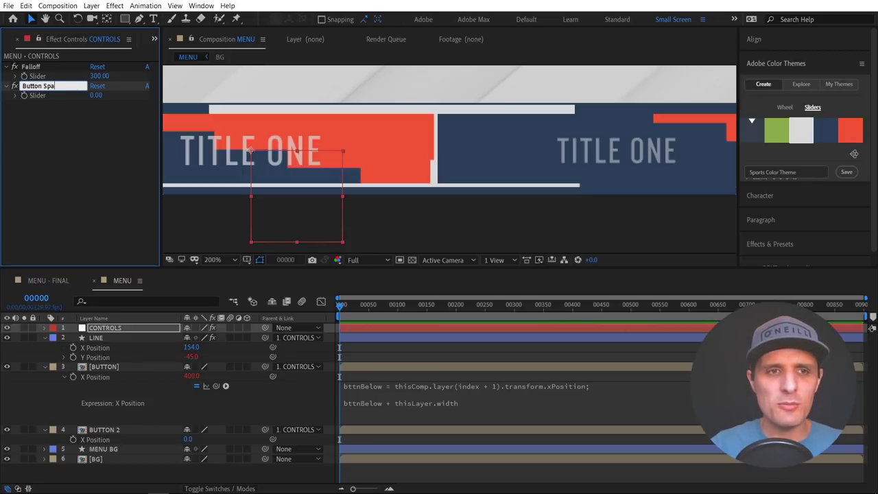
{"action": "left_click", "coordinate": [307, 403]}
Define bttnSpacing on the second line of the copied button's X Position expression, pick-whipped from the Button Spacing slider and ended with a semicolon
{"action": "left_click", "coordinate": [580, 400]}
{"action": "left_click", "coordinate": [617, 385]}
{"action": "key", "text": "Return"}
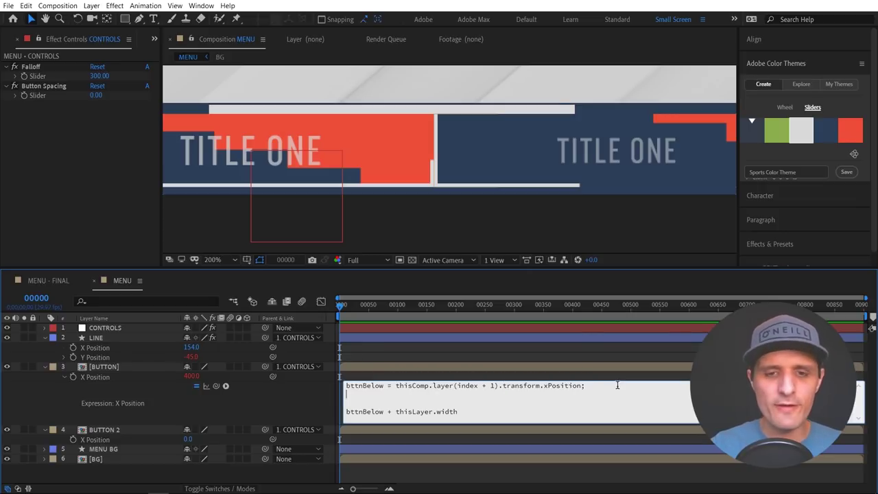
{"action": "type", "text": "bttnSpacin"}
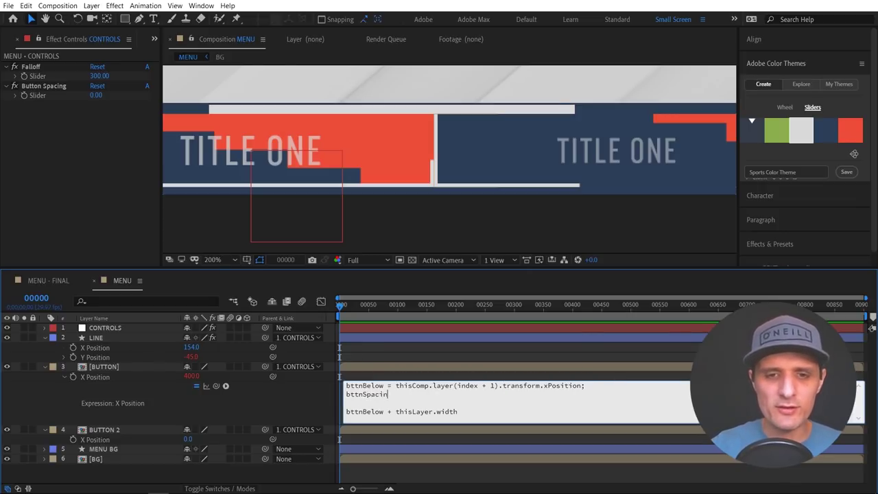
{"action": "type", "text": "g ="}
{"action": "left_click_drag", "start_coordinate": [226, 386], "coordinate": [34, 95]}
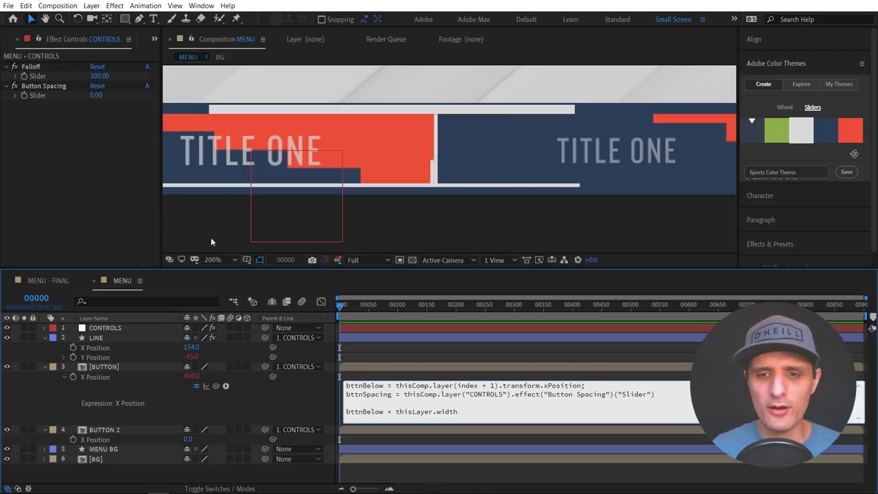
{"action": "type", "text": ";"}
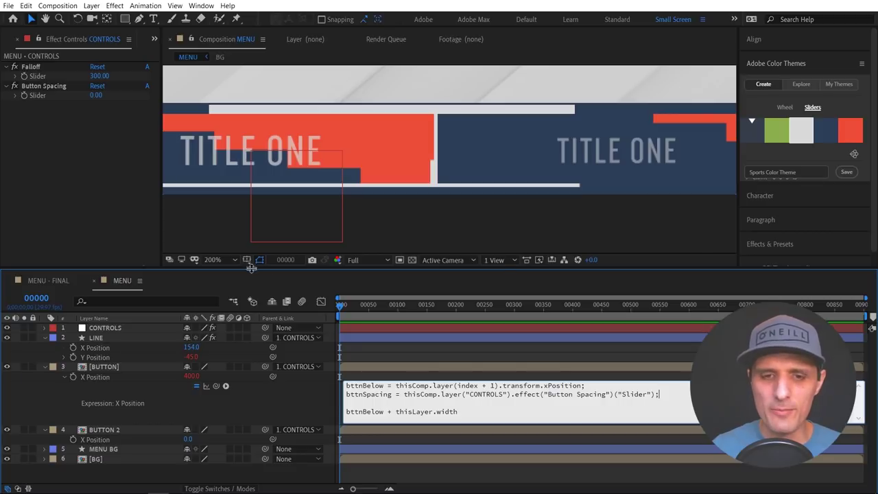
Insert bttnSpacing into the output line so it reads bttnBelow + bttnSpacing + thisLayer.width, and apply the expression
{"action": "left_click_drag", "start_coordinate": [394, 395], "coordinate": [344, 392]}
{"action": "key", "text": "ctrl+c"}
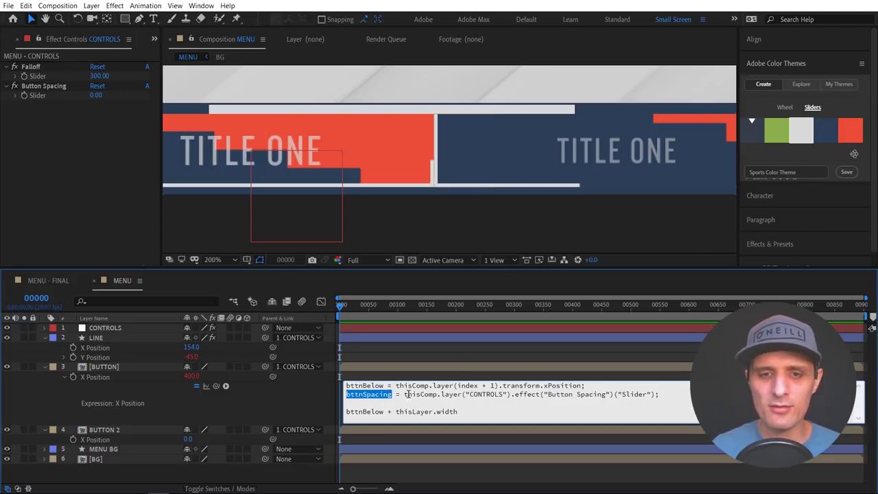
{"action": "left_click_drag", "start_coordinate": [93, 95], "coordinate": [75, 96]}
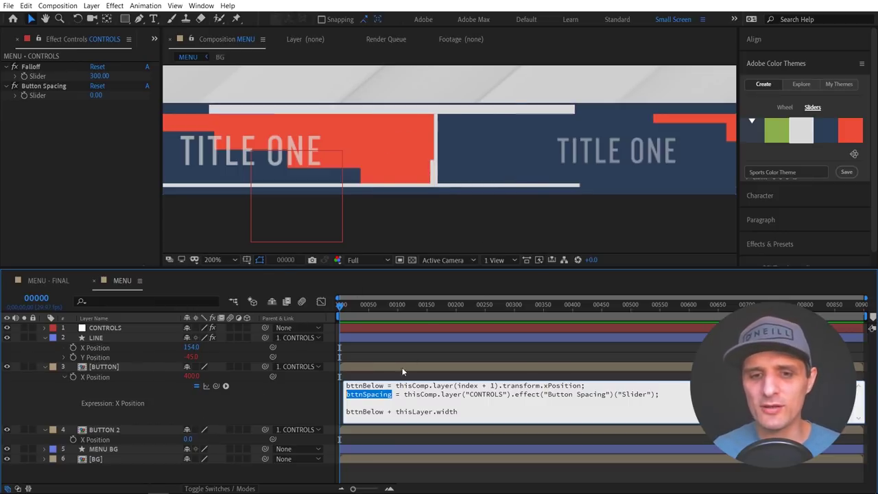
{"action": "left_click", "coordinate": [396, 412]}
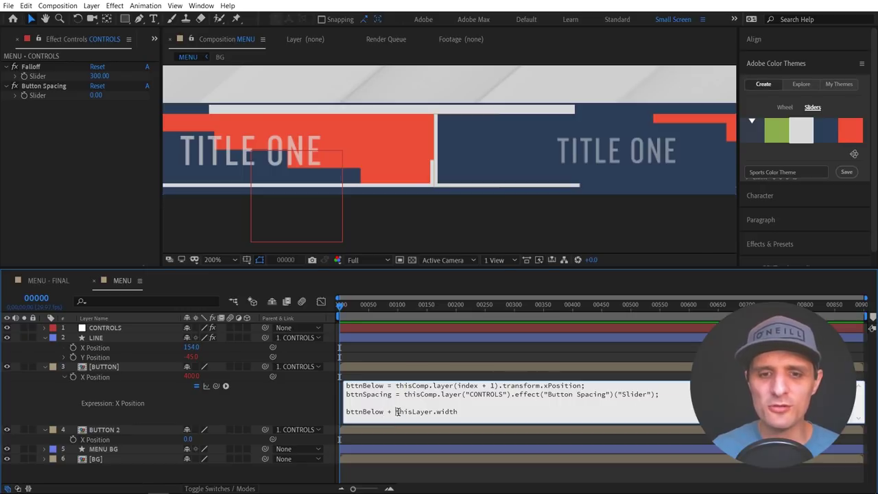
{"action": "key", "text": "ctrl+v"}
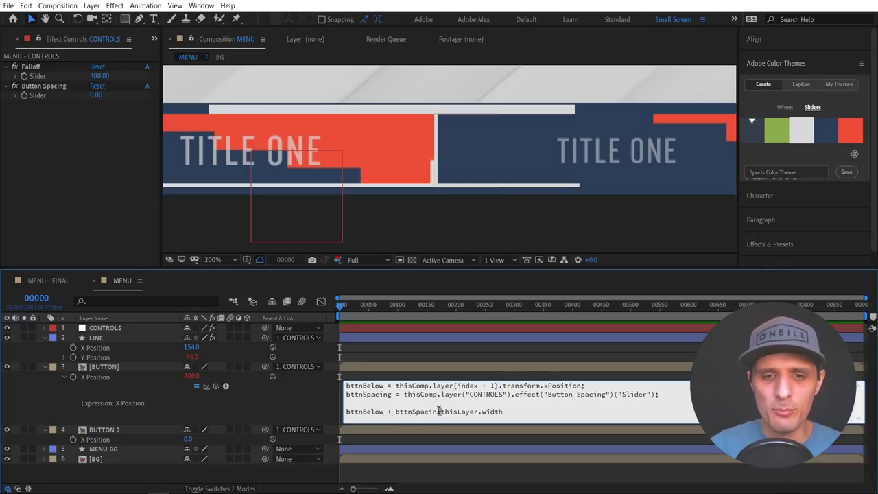
{"action": "type", "text": "+"}
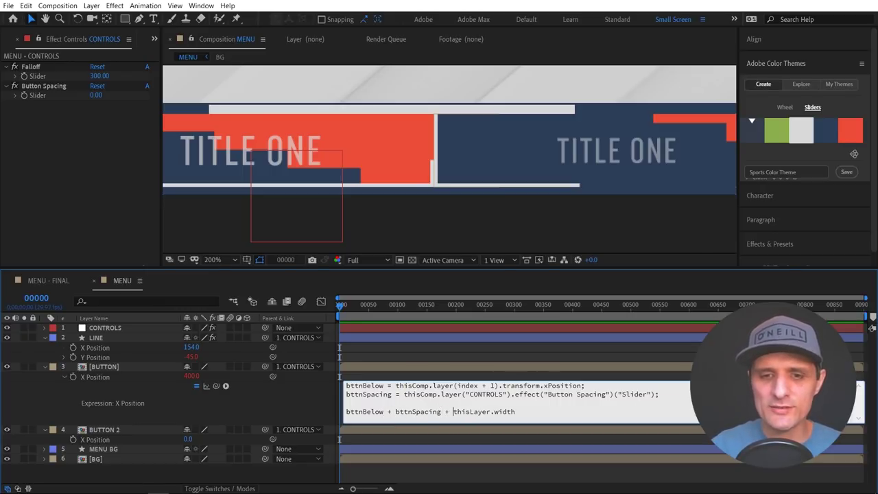
{"action": "left_click", "coordinate": [298, 384]}
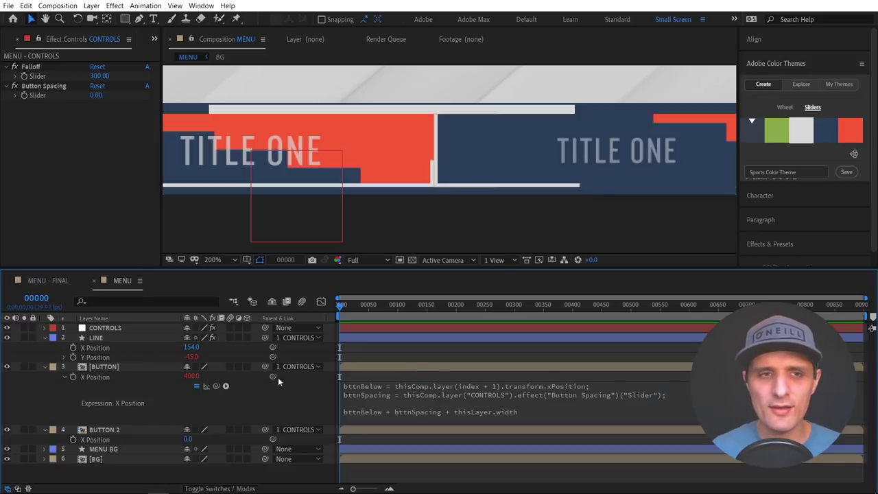
Set the Button Spacing slider on the CONTROLS layer to -4
{"action": "left_click", "coordinate": [99, 96]}
{"action": "type", "text": "-"}
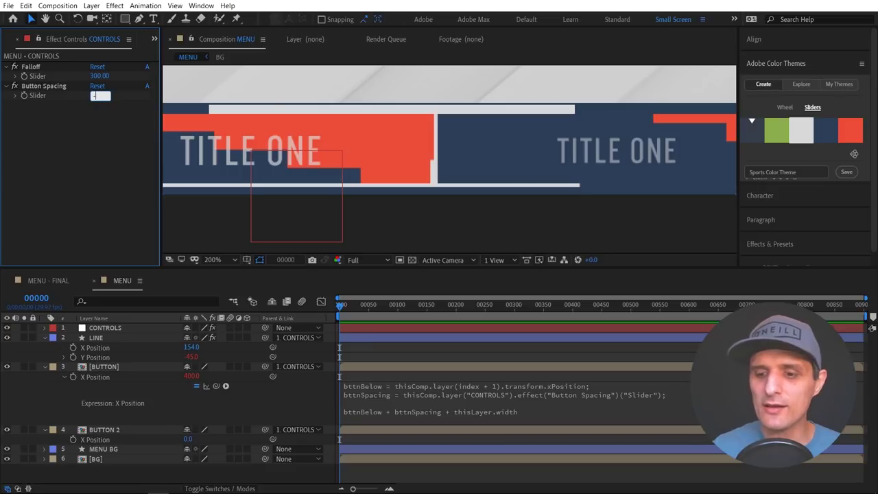
{"action": "type", "text": "4"}
{"action": "key", "text": "Return"}
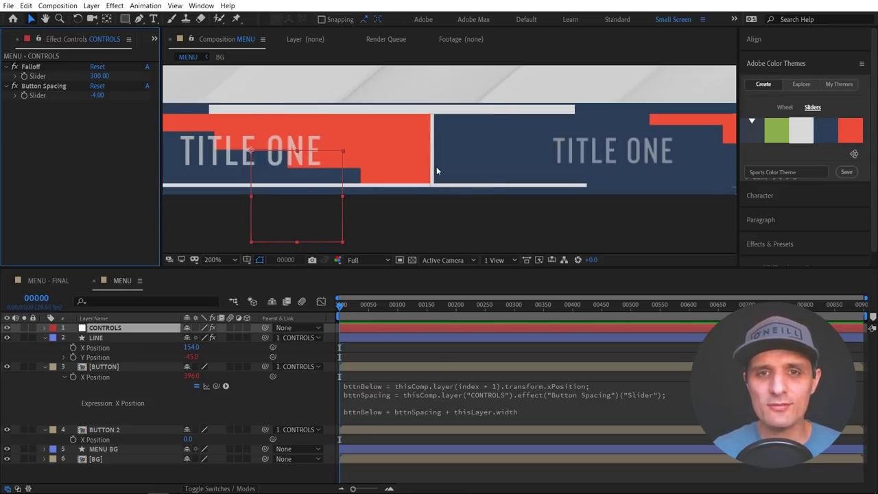
Try a Button Spacing of about 52 to spread the buttons apart and undo the change
{"action": "left_click_drag", "start_coordinate": [96, 96], "coordinate": [120, 100]}
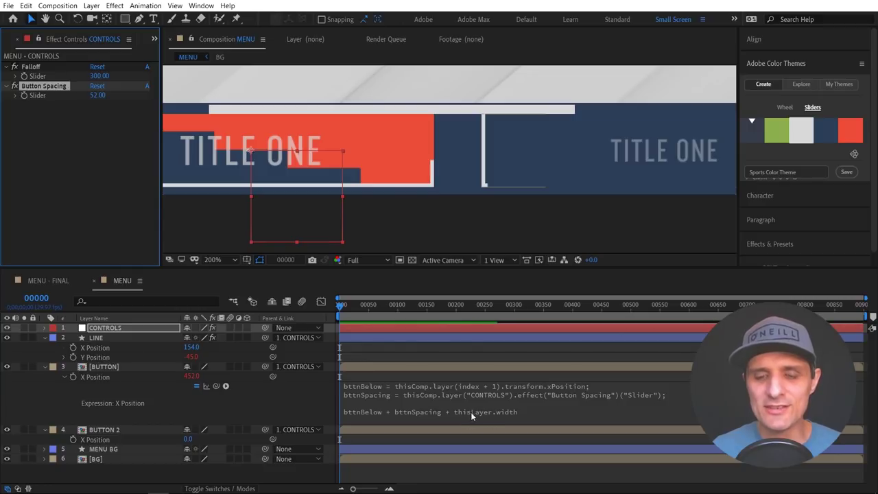
{"action": "left_click", "coordinate": [127, 197]}
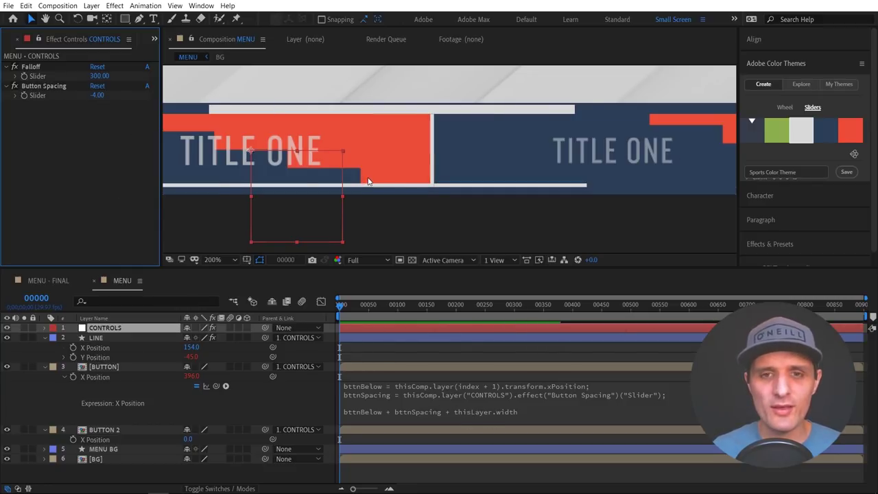
{"action": "scroll", "coordinate": [368, 181], "scroll_direction": "down", "scroll_amount": 3}
{"action": "scroll", "coordinate": [371, 177], "scroll_direction": "up", "scroll_amount": 1}
{"action": "left_click_drag", "start_coordinate": [394, 181], "coordinate": [403, 189]}
{"action": "key", "text": "v"}
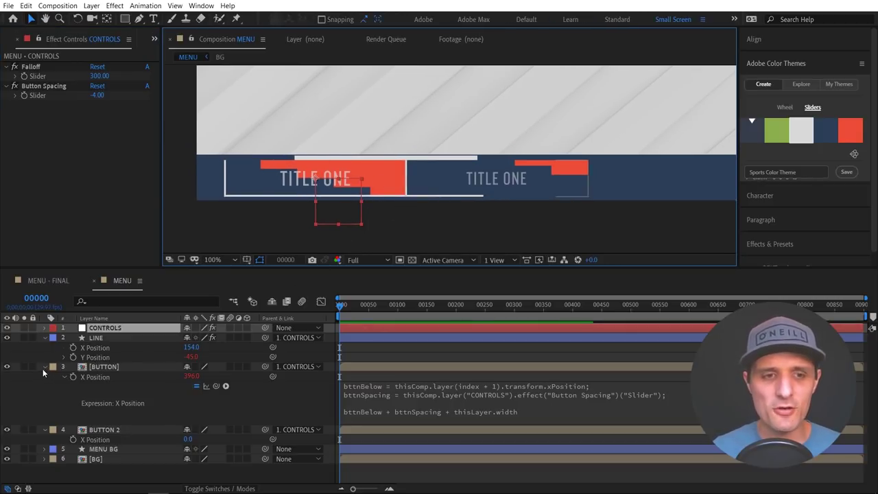
Collapse the copied button's X Position expression and duplicate that button layer twice to extend the menu row
{"action": "left_click", "coordinate": [46, 367]}
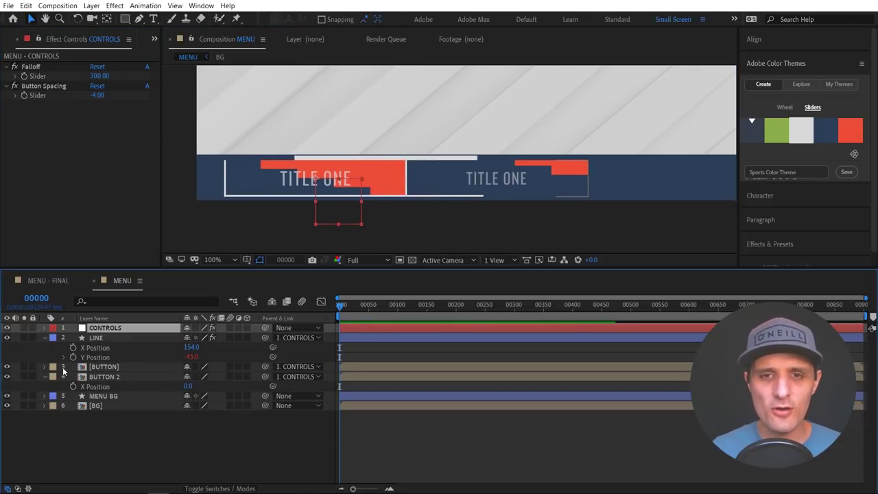
{"action": "left_click", "coordinate": [131, 368]}
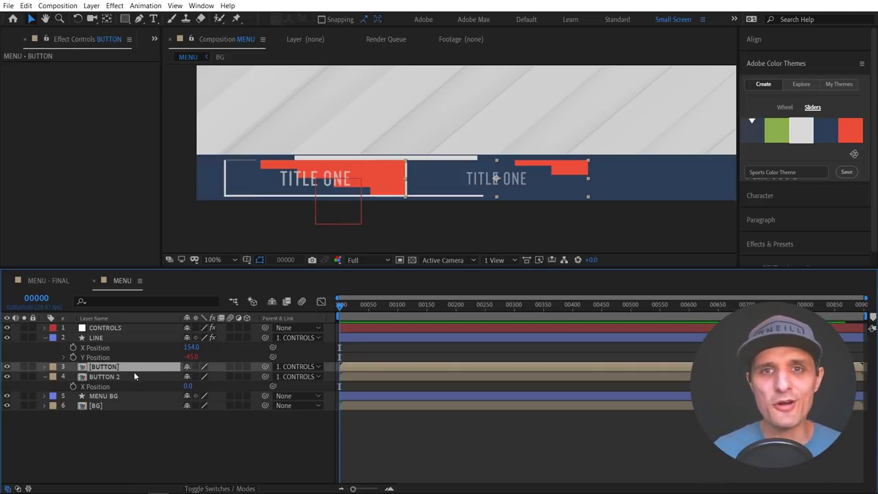
{"action": "left_click", "coordinate": [112, 377]}
{"action": "left_click", "coordinate": [125, 370]}
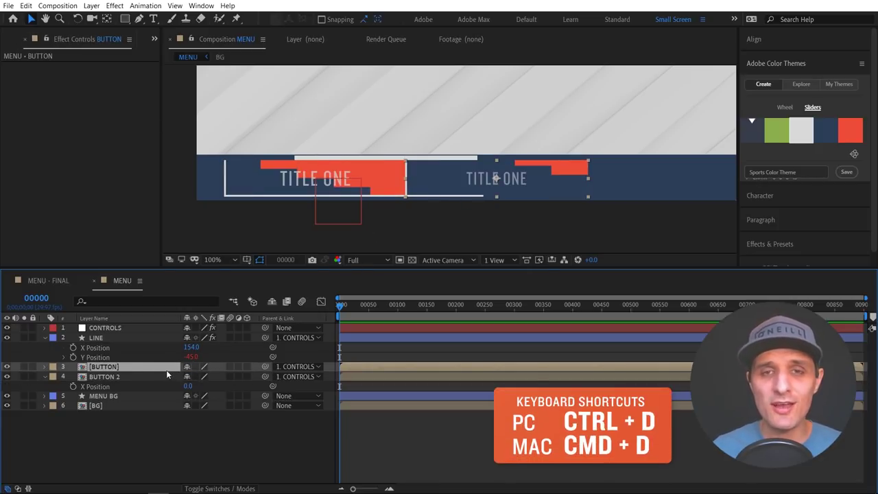
{"action": "scroll", "coordinate": [411, 180], "scroll_direction": "down", "scroll_amount": 2}
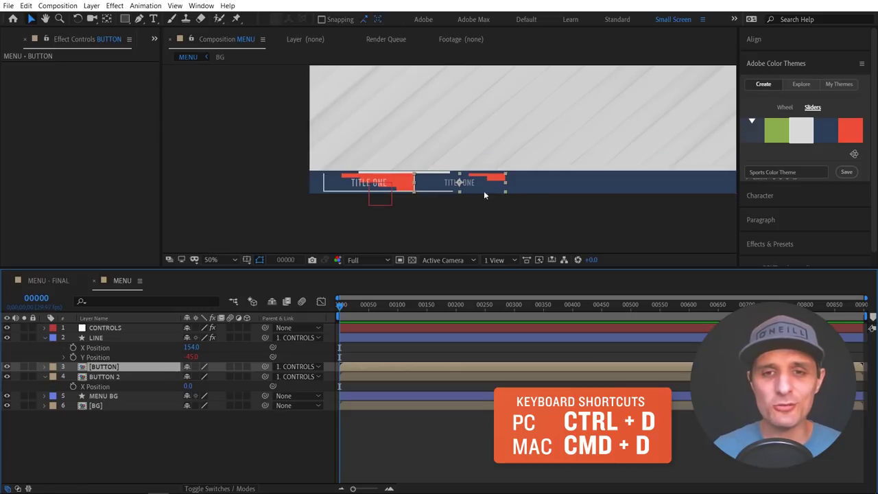
{"action": "left_click_drag", "start_coordinate": [518, 187], "coordinate": [432, 190]}
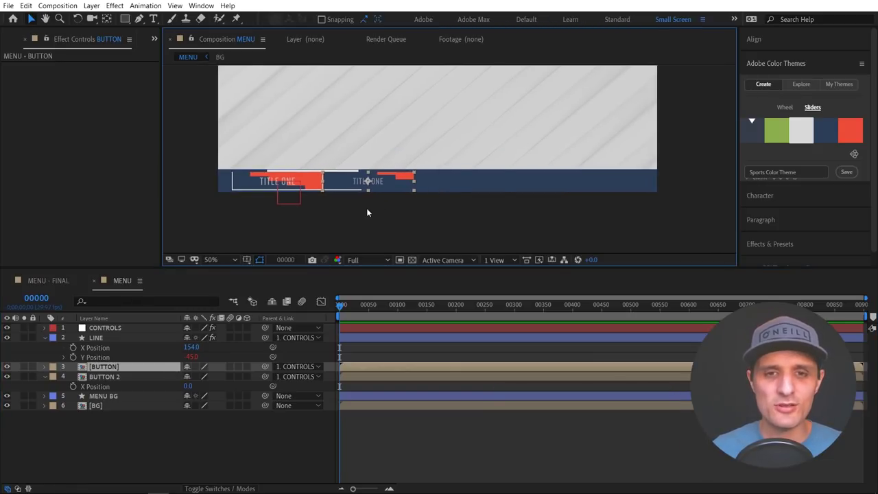
{"action": "key", "text": "ctrl+d"}
{"action": "key", "text": "ctrl+d"}
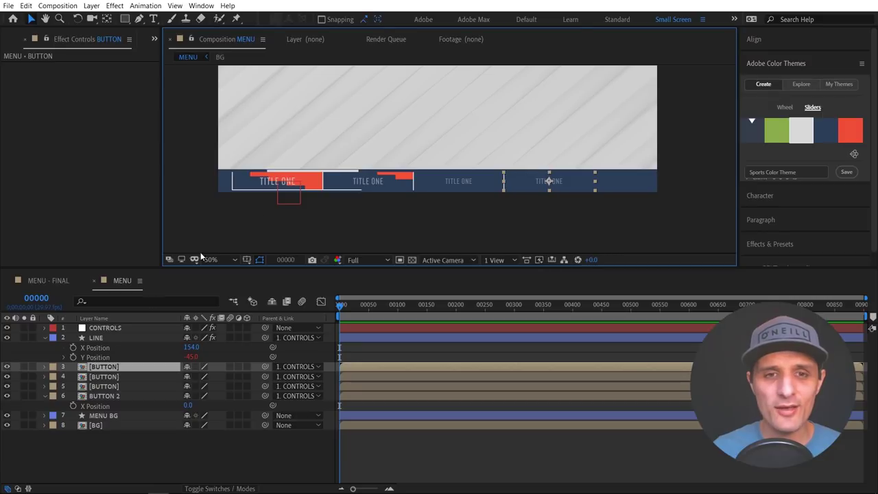
Scale the CONTROLS null to 60% so the whole menu shrinks with it
{"action": "left_click", "coordinate": [294, 198]}
{"action": "scroll", "coordinate": [294, 197], "scroll_direction": "up", "scroll_amount": 2}
{"action": "left_click_drag", "start_coordinate": [304, 209], "coordinate": [367, 164]}
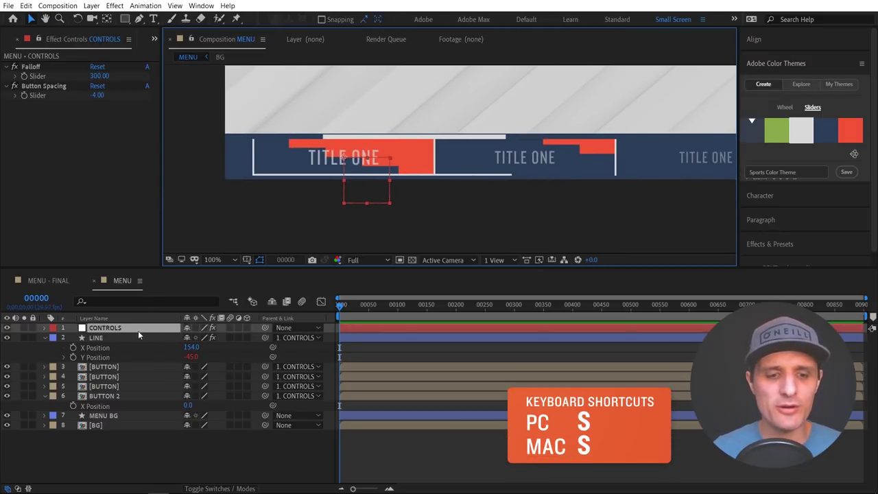
{"action": "key", "text": "s"}
{"action": "left_click", "coordinate": [201, 337]}
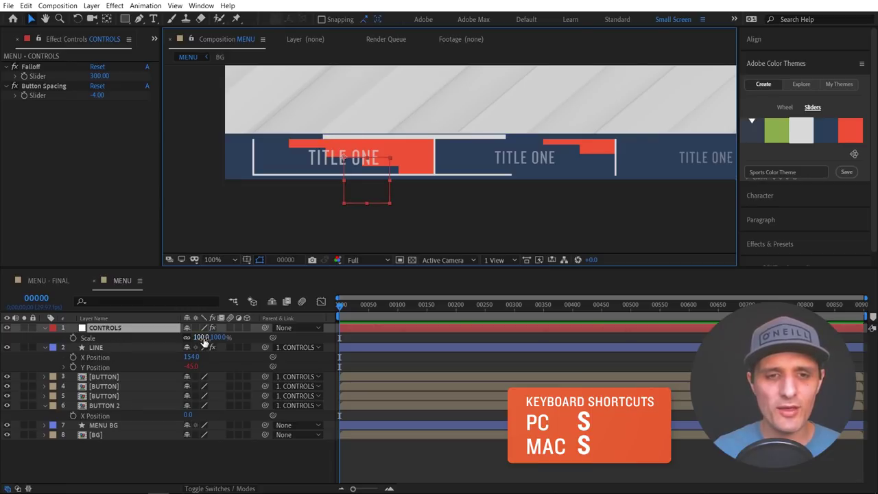
{"action": "type", "text": "60"}
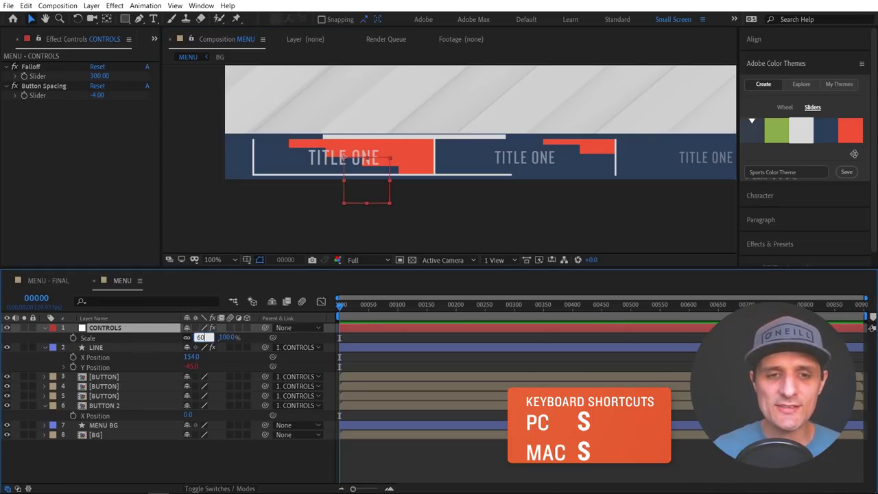
{"action": "key", "text": "Return"}
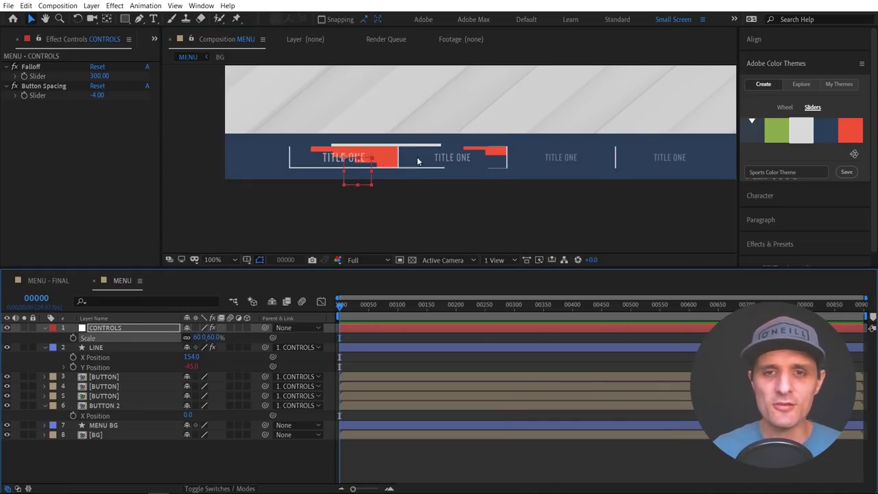
Move the CONTROLS null left so the first button sits near the left end of the blue menu bar
{"action": "scroll", "coordinate": [439, 189], "scroll_direction": "down", "scroll_amount": 2}
{"action": "left_click_drag", "start_coordinate": [500, 215], "coordinate": [369, 213]}
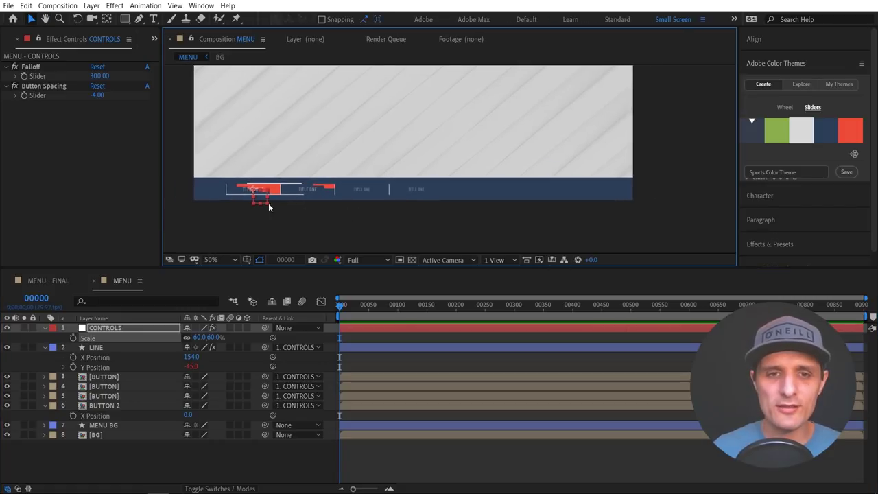
{"action": "left_click_drag", "start_coordinate": [260, 199], "coordinate": [240, 199]}
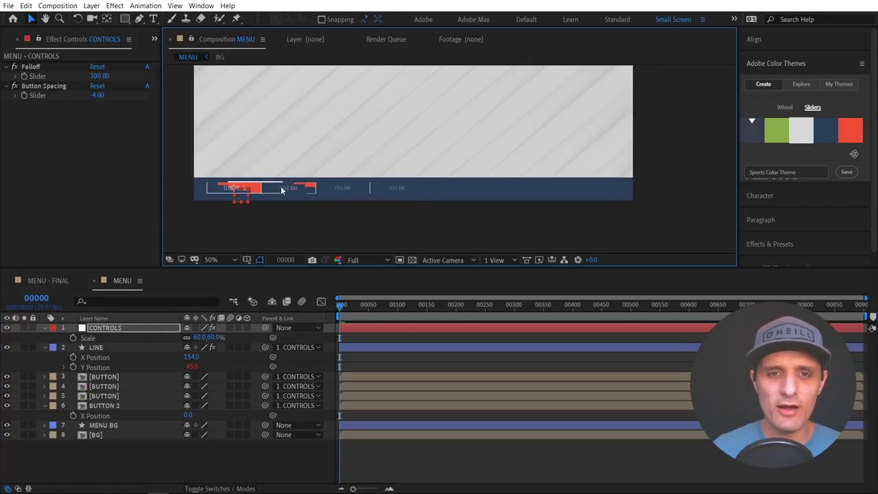
Duplicate the topmost button layer three more times to fill the menu bar with seven buttons
{"action": "left_click", "coordinate": [133, 377]}
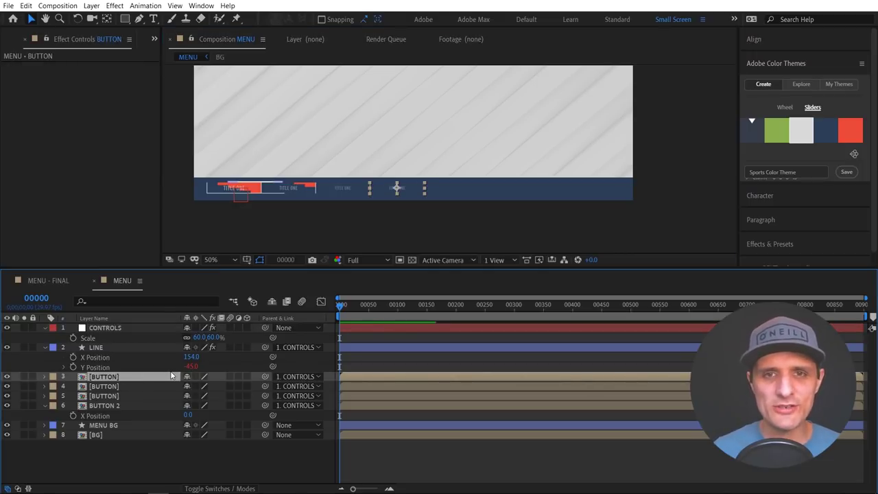
{"action": "key", "text": "ctrl+d"}
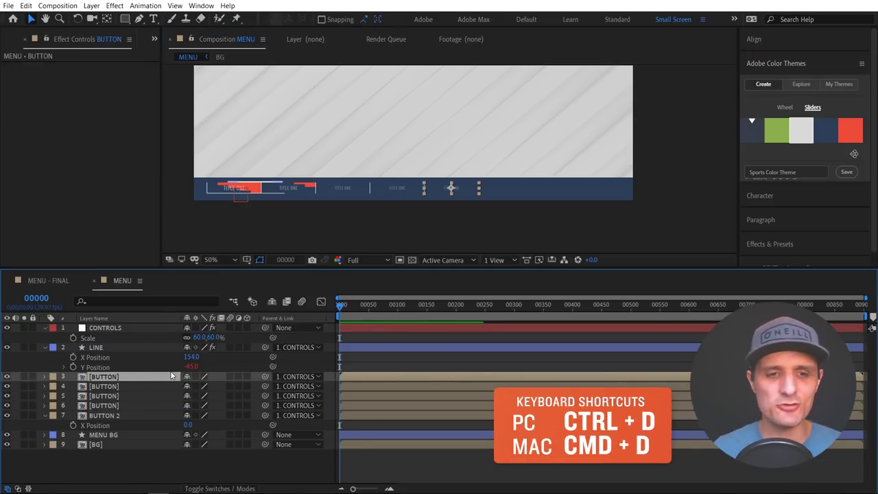
{"action": "key", "text": "ctrl+d"}
{"action": "key", "text": "ctrl+d"}
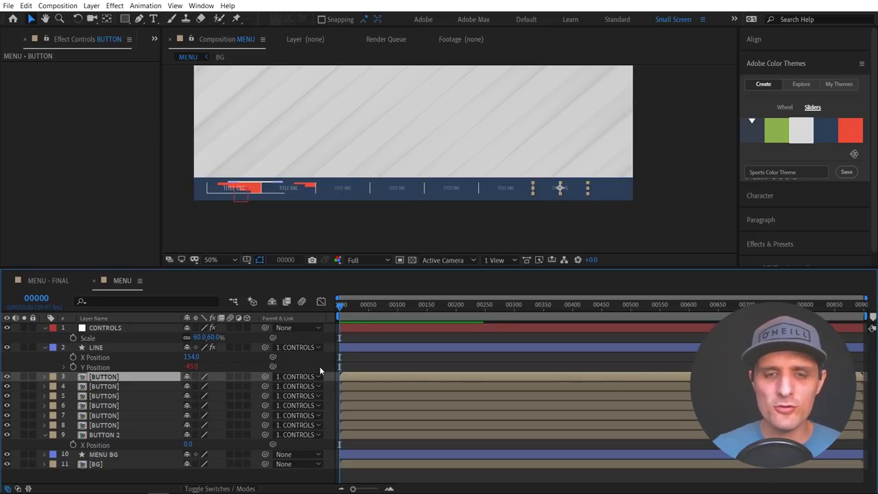
Shift the CONTROLS null slightly right to roughly centre the row of seven buttons in the menu bar
{"action": "left_click", "coordinate": [241, 199]}
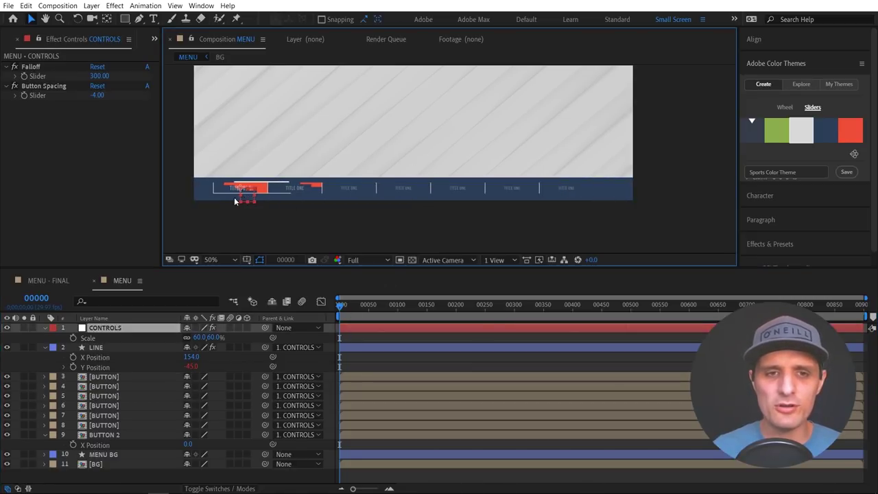
{"action": "scroll", "coordinate": [239, 197], "scroll_direction": "up", "scroll_amount": 2}
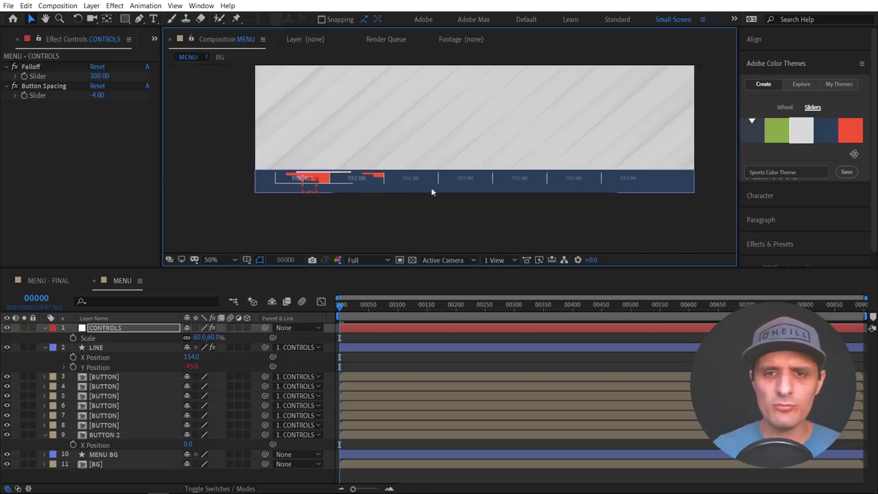
{"action": "scroll", "coordinate": [458, 220], "scroll_direction": "down", "scroll_amount": 2}
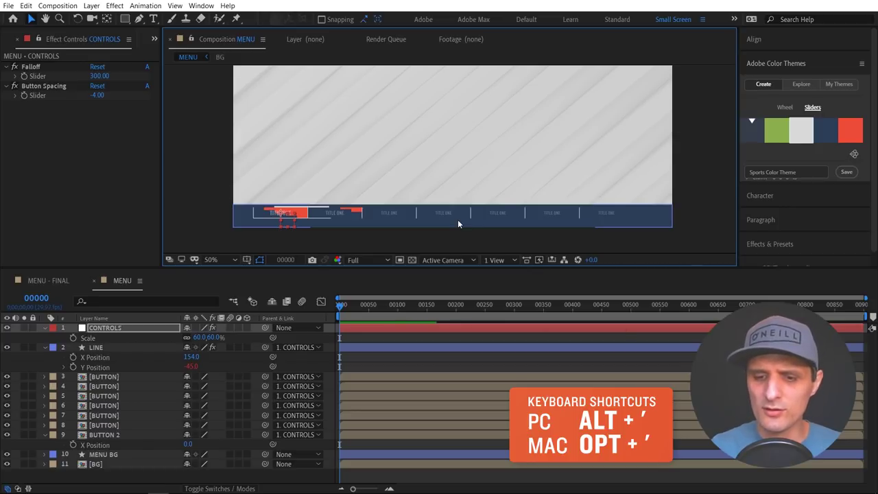
Display the proportional grid and select the middle button to compare its anchor point with the composition's centre line
{"action": "key", "text": "alt+apostrophe"}
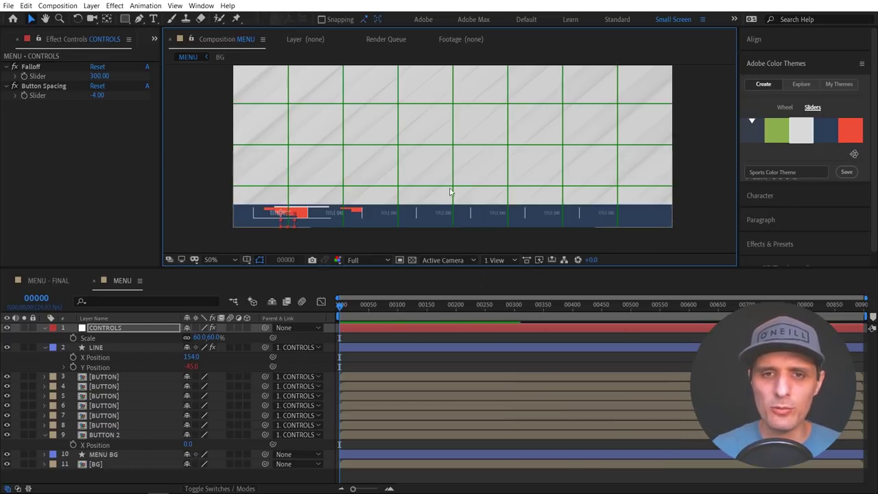
{"action": "left_click", "coordinate": [457, 214]}
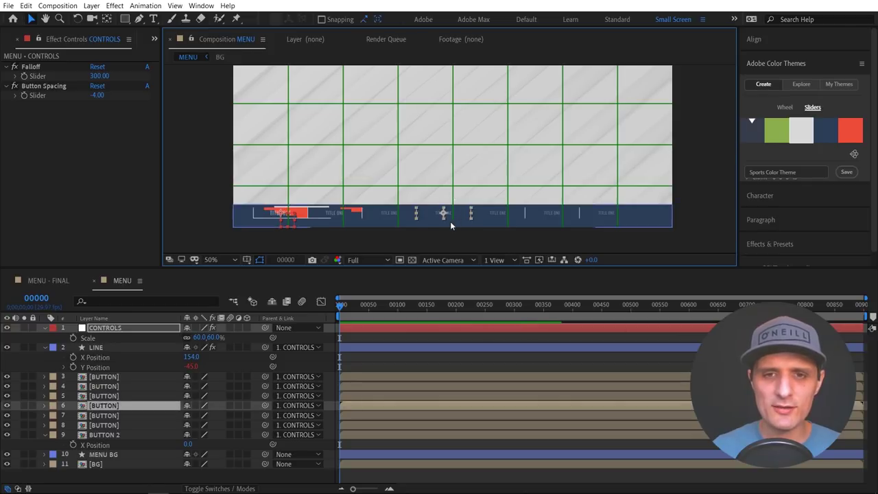
{"action": "scroll", "coordinate": [438, 217], "scroll_direction": "up", "scroll_amount": 2}
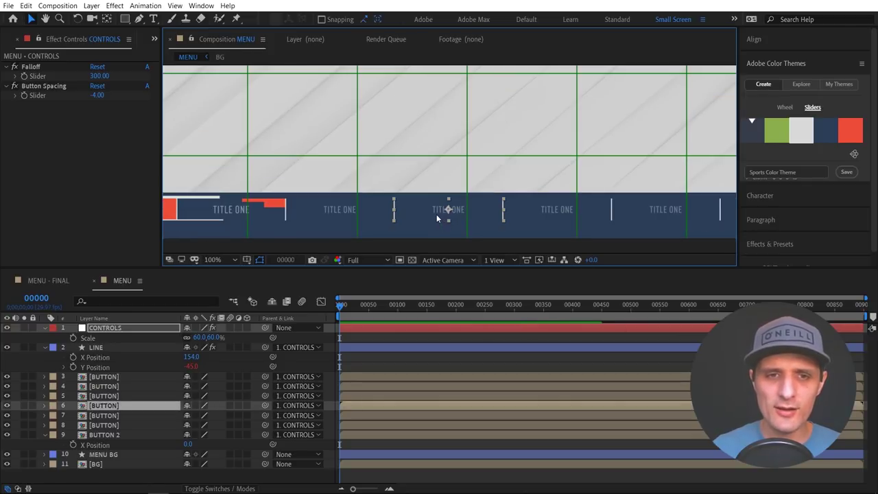
{"action": "scroll", "coordinate": [414, 215], "scroll_direction": "down", "scroll_amount": 2}
{"action": "scroll", "coordinate": [335, 223], "scroll_direction": "up", "scroll_amount": 1}
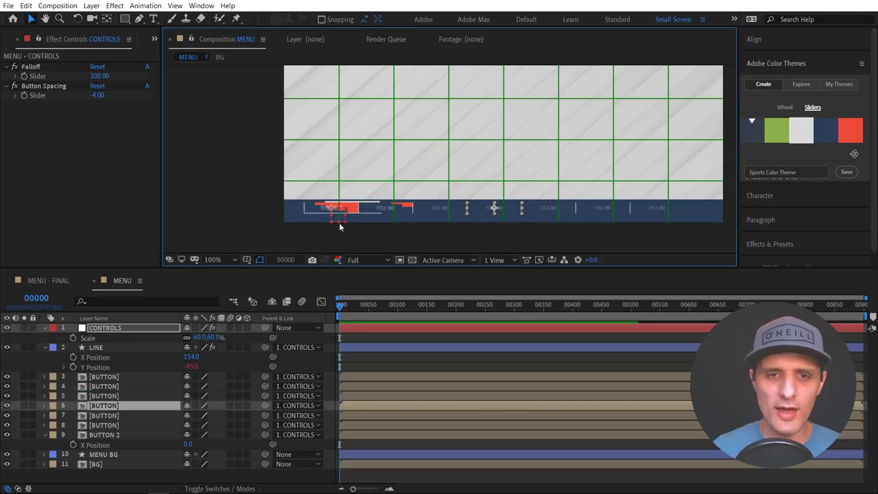
{"action": "scroll", "coordinate": [339, 223], "scroll_direction": "up", "scroll_amount": 2}
{"action": "scroll", "coordinate": [565, 207], "scroll_direction": "up", "scroll_amount": 2}
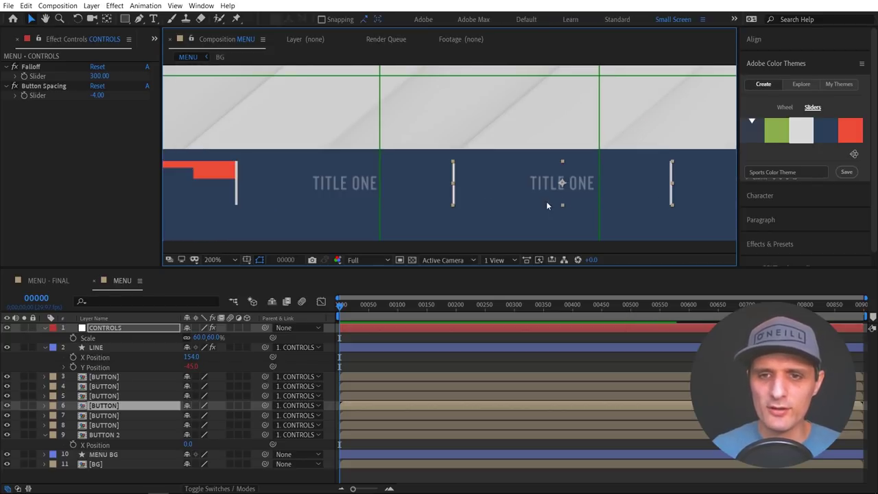
Nudge the CONTROLS null right until the middle button's anchor point lies on the central grid line, and hide the grid
{"action": "left_click", "coordinate": [552, 200]}
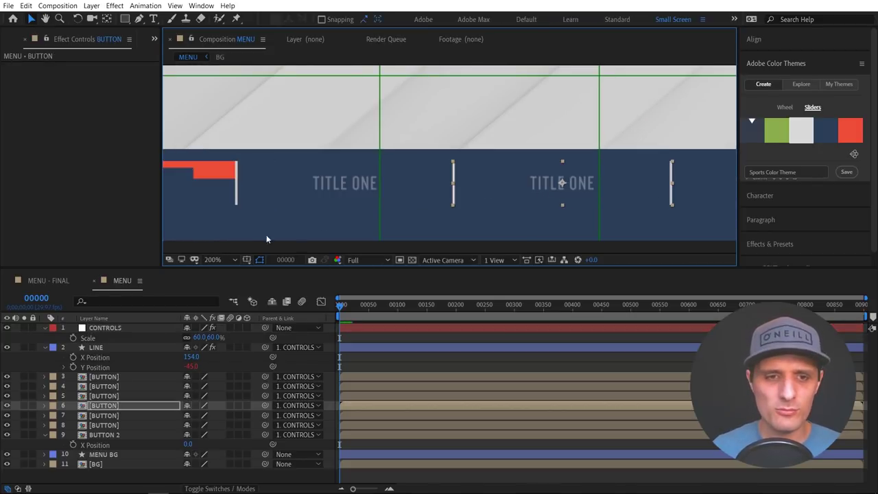
{"action": "left_click", "coordinate": [116, 329], "text": "ctrl"}
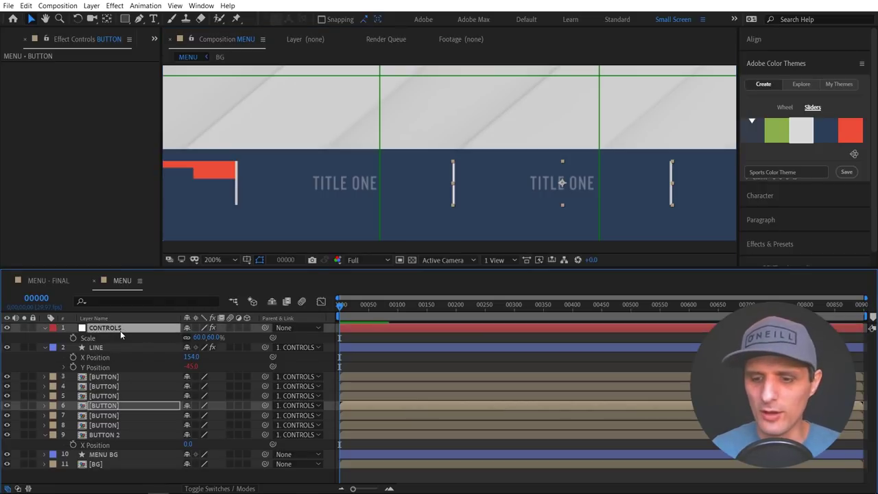
{"action": "key", "text": "shift+Right"}
{"action": "key", "text": "shift+Right"}
{"action": "key", "text": "shift+Right"}
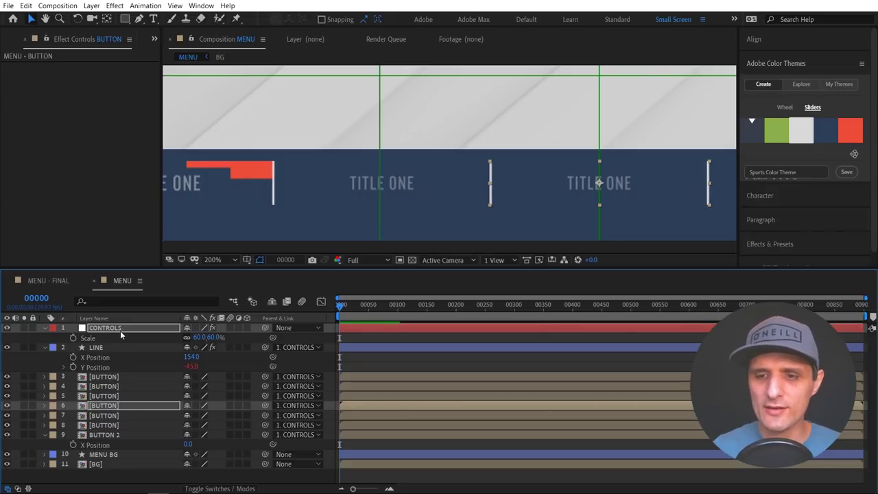
{"action": "scroll", "coordinate": [385, 180], "scroll_direction": "down", "scroll_amount": 6}
{"action": "scroll", "coordinate": [385, 180], "scroll_direction": "up", "scroll_amount": 2}
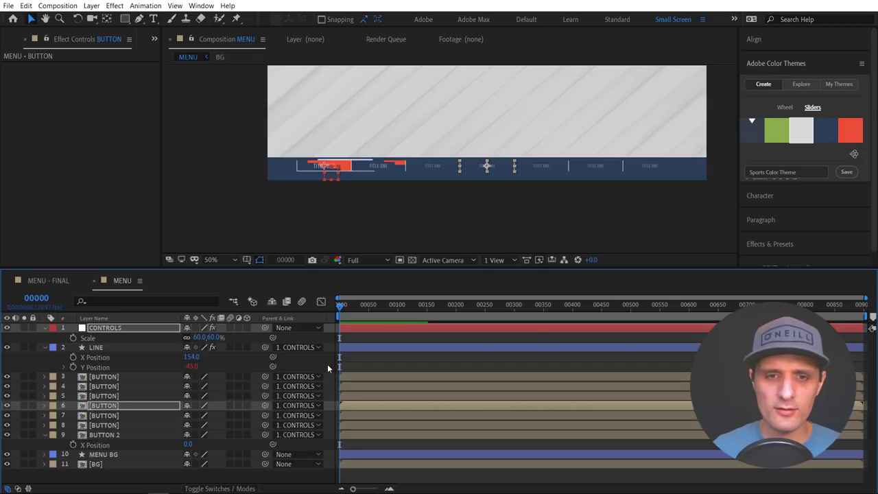
Deselect all layers and collapse every revealed property in the timeline
{"action": "key", "text": "F2"}
{"action": "key", "text": "u"}
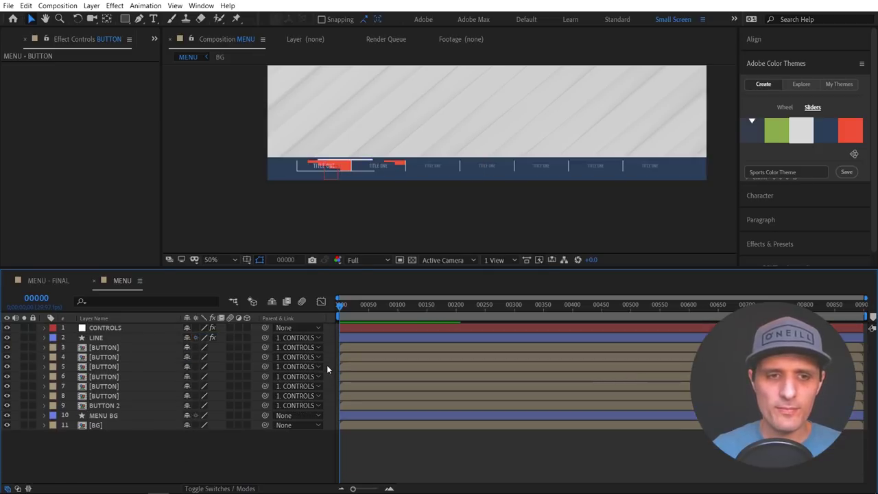
{"action": "scroll", "coordinate": [405, 172], "scroll_direction": "up", "scroll_amount": 3}
{"action": "scroll", "coordinate": [305, 181], "scroll_direction": "down", "scroll_amount": 1}
{"action": "left_click", "coordinate": [324, 179]}
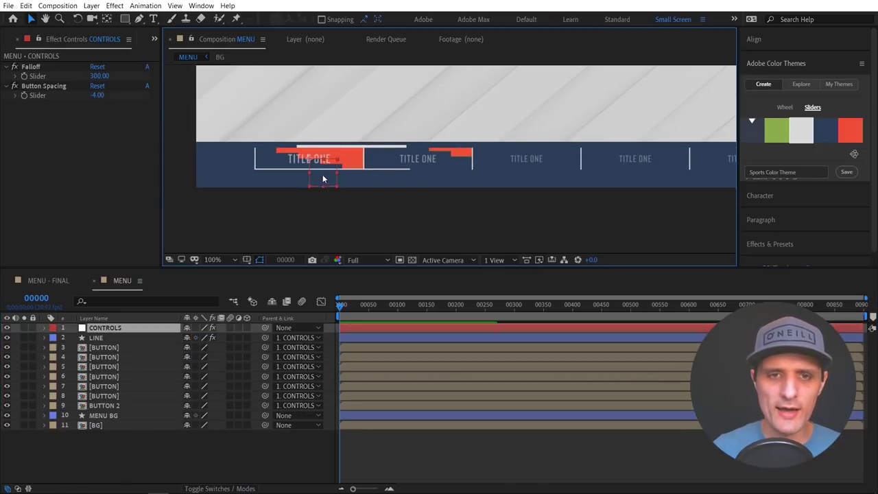
{"action": "scroll", "coordinate": [298, 171], "scroll_direction": "up", "scroll_amount": 1}
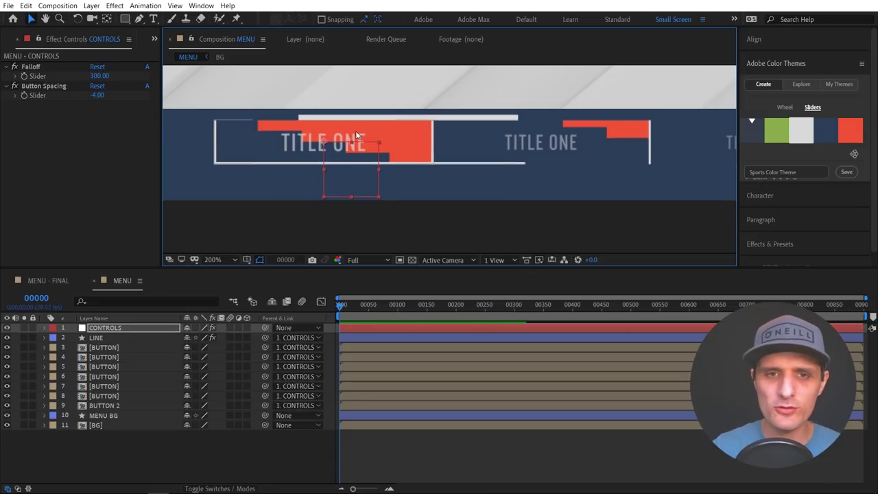
{"action": "scroll", "coordinate": [373, 148], "scroll_direction": "down", "scroll_amount": 1}
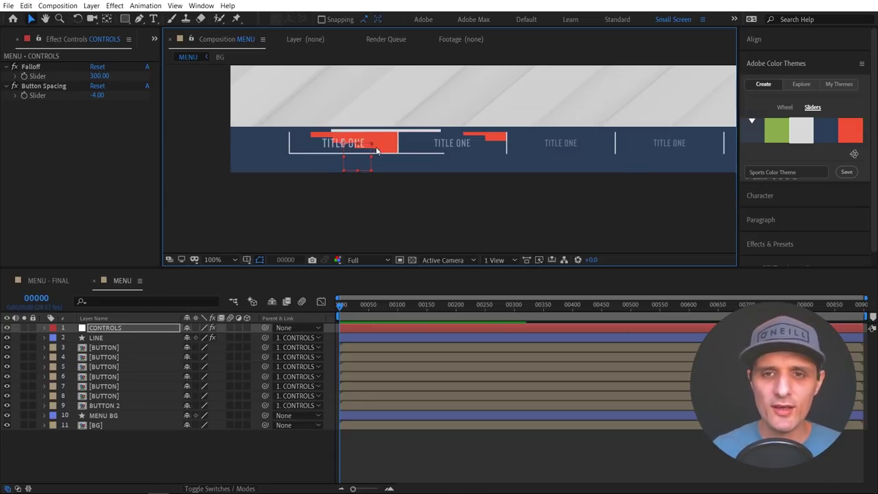
{"action": "left_click_drag", "start_coordinate": [484, 151], "coordinate": [372, 187]}
{"action": "scroll", "coordinate": [434, 193], "scroll_direction": "down", "scroll_amount": 1}
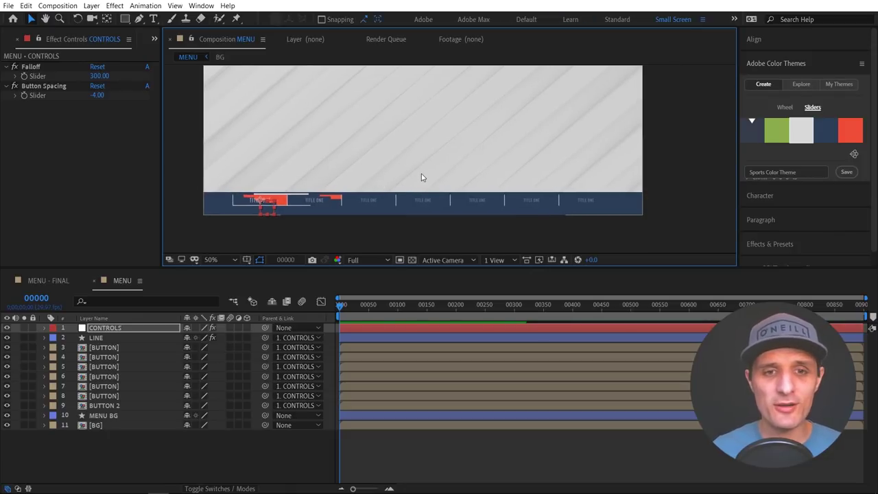
Slide the LINE layer right along the menu until it sits above the sixth button and triggers its animation
{"action": "left_click", "coordinate": [127, 336]}
{"action": "scroll", "coordinate": [210, 236], "scroll_direction": "up", "scroll_amount": 1}
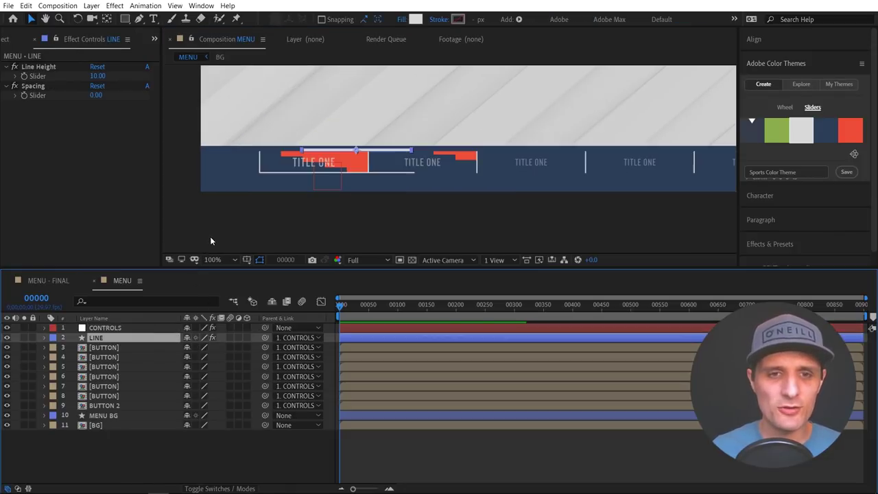
{"action": "left_click", "coordinate": [385, 152]}
{"action": "left_click_drag", "start_coordinate": [423, 151], "coordinate": [631, 170]}
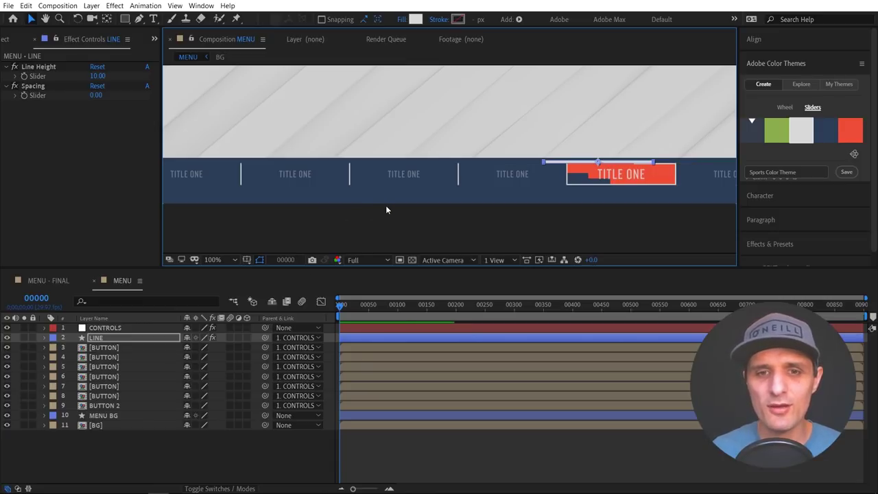
Select individual button layers to identify the menu button each represents, ending on the one beneath the line
{"action": "left_click", "coordinate": [120, 388]}
{"action": "left_click", "coordinate": [127, 405]}
{"action": "left_click", "coordinate": [121, 358]}
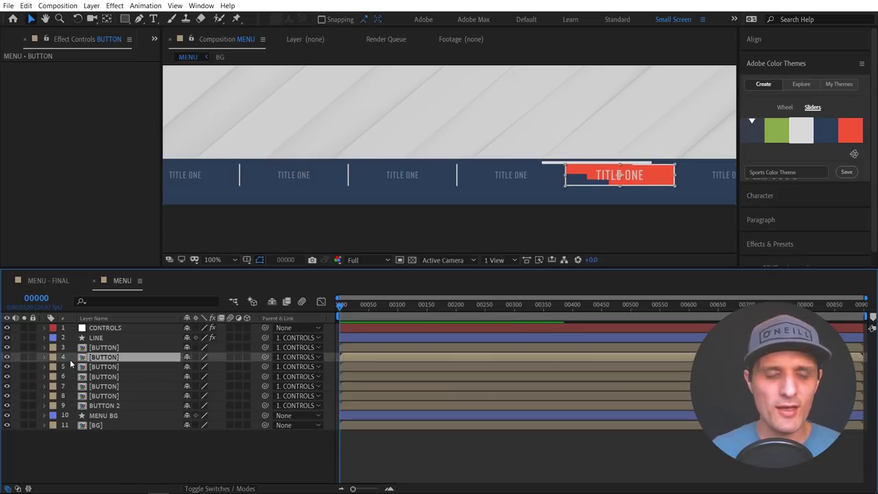
Isolate the Text master property of the button layer beneath the line and set its text to UKRAMEDIA
{"action": "left_click", "coordinate": [45, 357]}
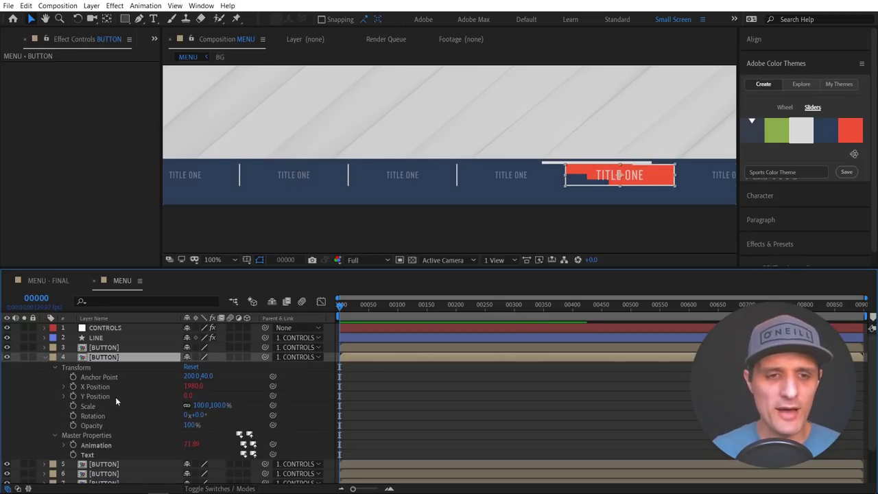
{"action": "left_click", "coordinate": [89, 455]}
{"action": "key", "text": "s"}
{"action": "key", "text": "s"}
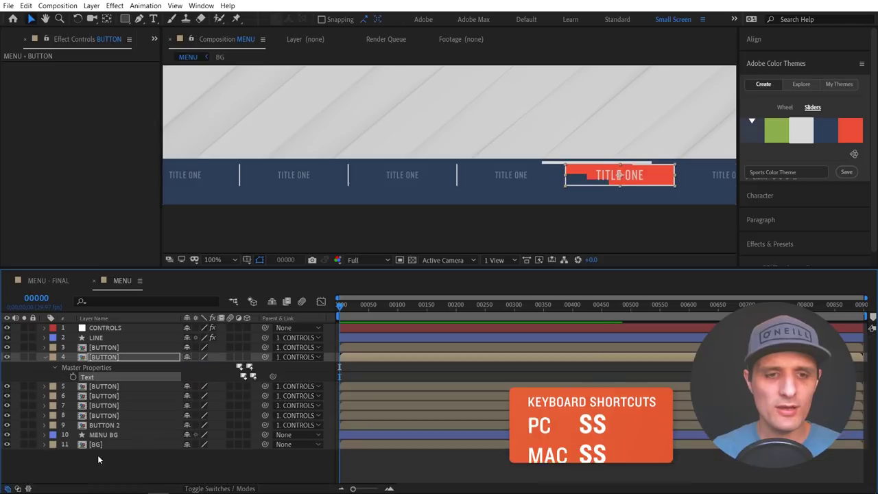
{"action": "right_click", "coordinate": [86, 376]}
{"action": "left_click", "coordinate": [122, 265]}
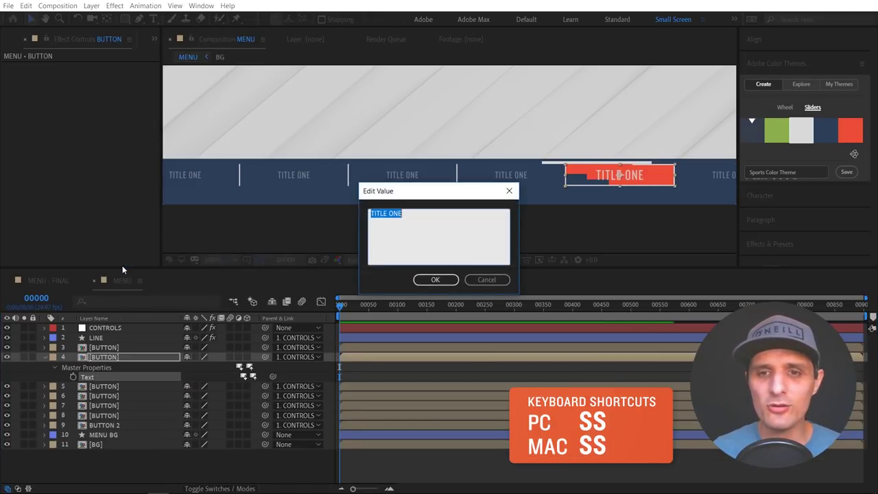
{"action": "type", "text": "UKRAMEDIA"}
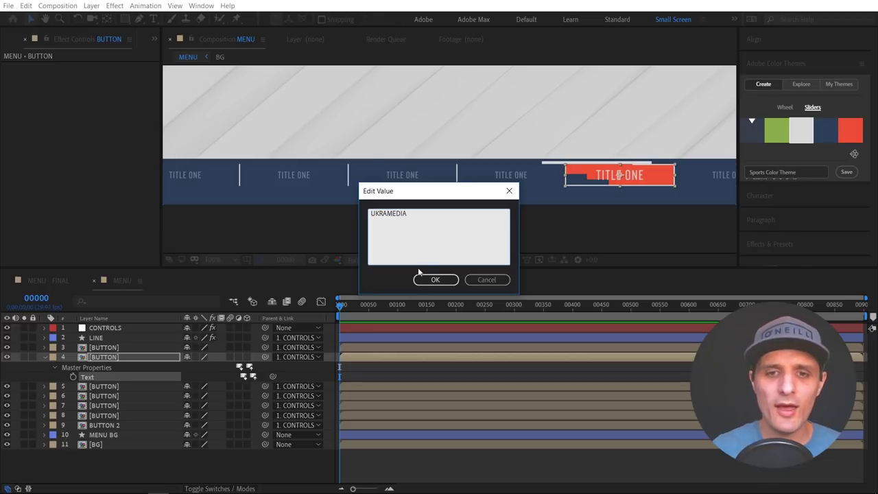
{"action": "left_click", "coordinate": [422, 278]}
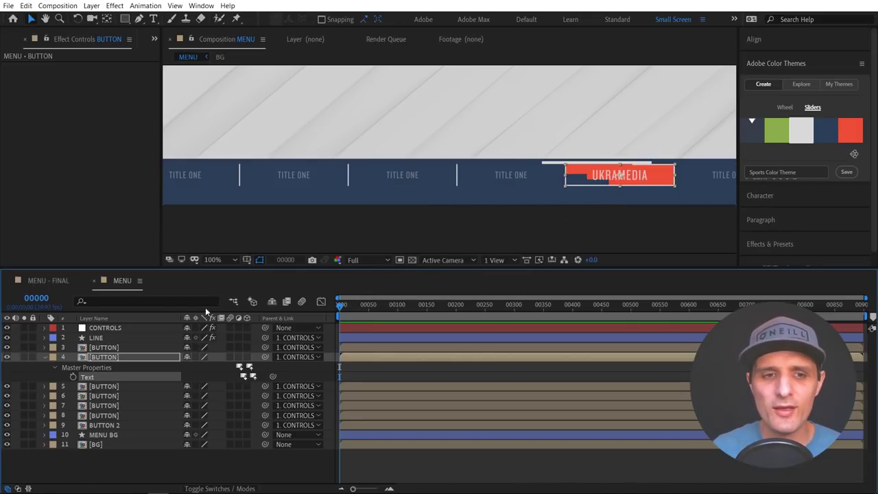
Select neighbouring menu layers in turn, ending with the LINE layer above the UKRAMEDIA button selected
{"action": "left_click", "coordinate": [116, 337]}
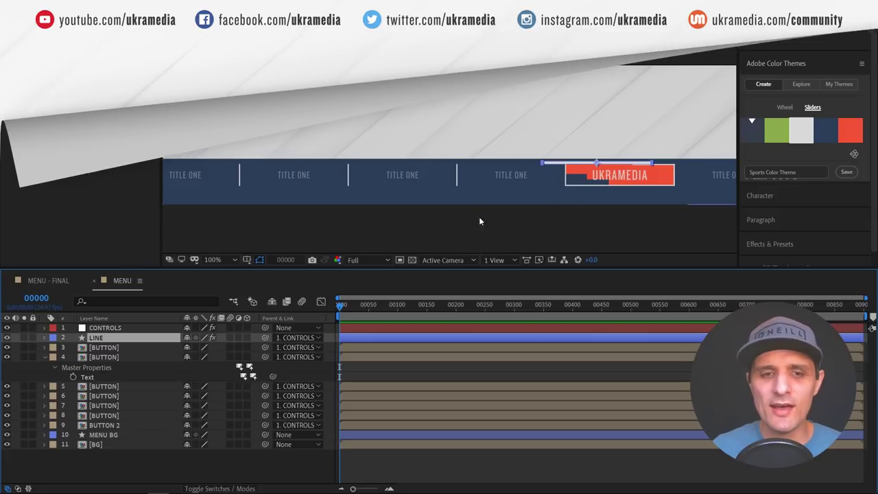
{"action": "left_click", "coordinate": [111, 388]}
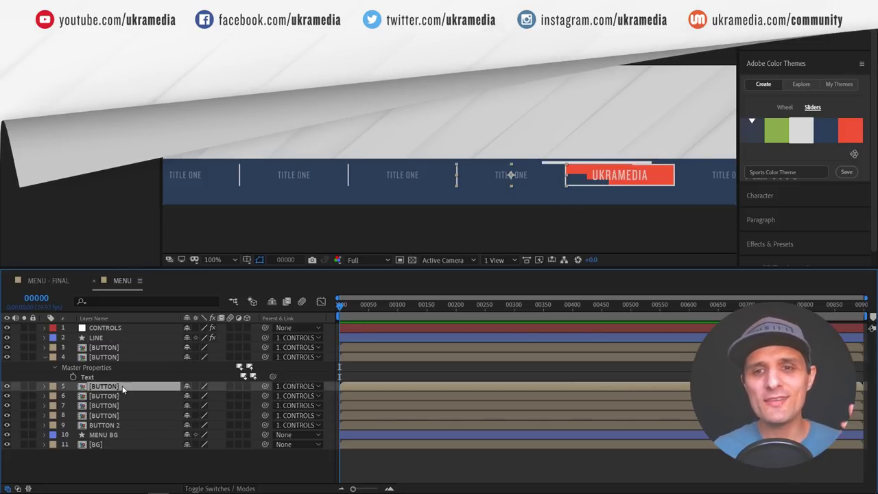
{"action": "left_click", "coordinate": [110, 357]}
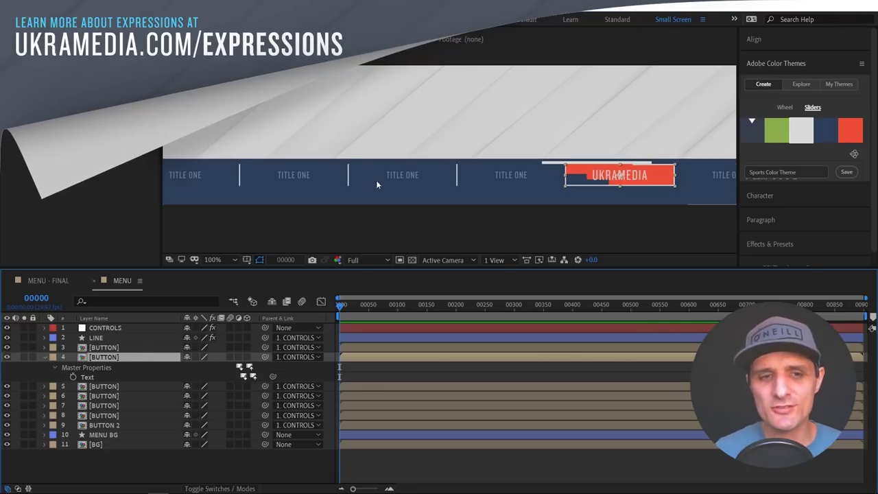
{"action": "left_click", "coordinate": [140, 338]}
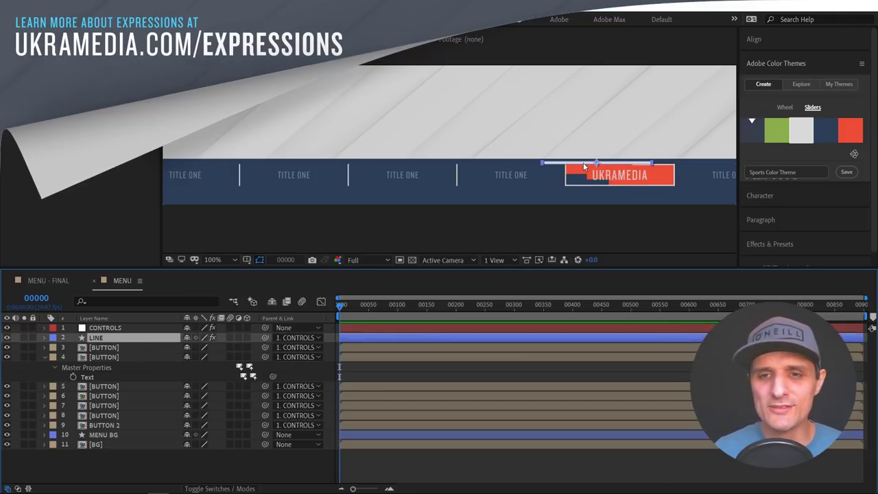